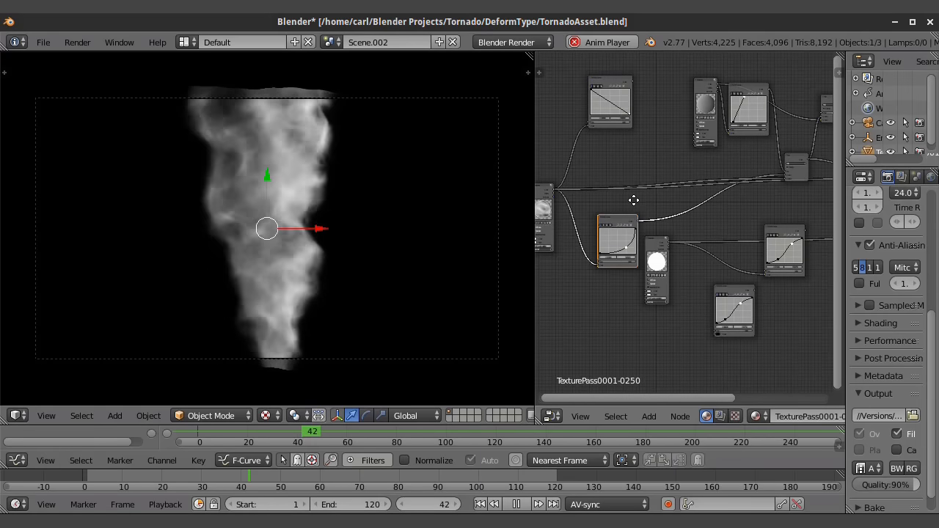
# Step: Reposition the lower curves node and the cloud-textured material node that feeds it in the node tree
pyautogui.moveTo(617, 218); pyautogui.dragTo(608, 207)
pyautogui.moveTo(668, 213); pyautogui.dragTo(639, 213, button='middle')
pyautogui.scroll(1, 689, 196)
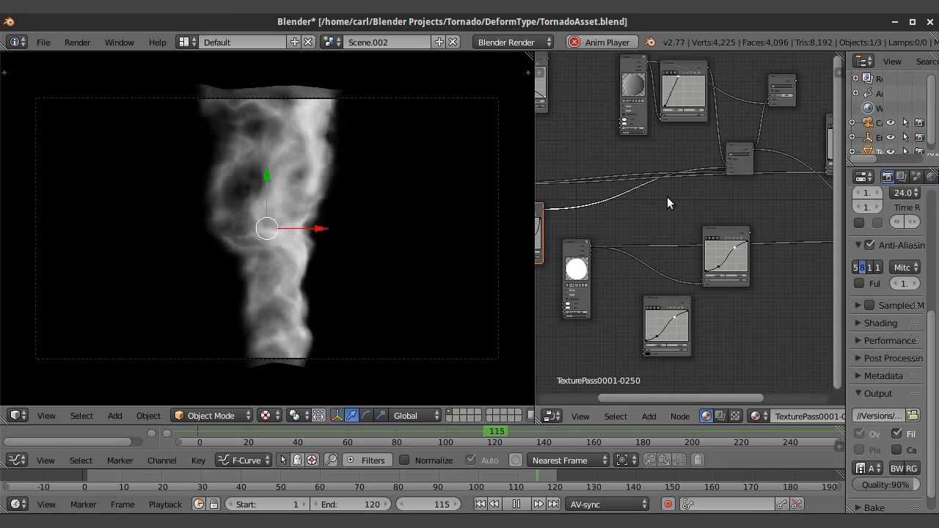
pyautogui.scroll(-1, 668, 204)
pyautogui.moveTo(668, 203); pyautogui.dragTo(818, 216, button='middle')
pyautogui.click(573, 205)
pyautogui.press('g')
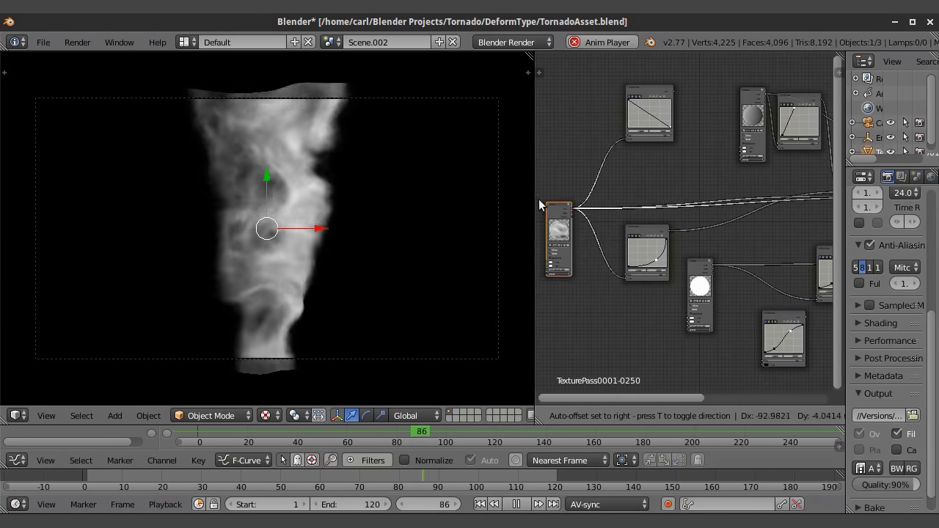
pyautogui.click(563, 200)
# Step: Insert the unconnected curves node into the link between the cloud-textured material node and the lower curves node
pyautogui.moveTo(664, 216); pyautogui.dragTo(630, 192, button='middle')
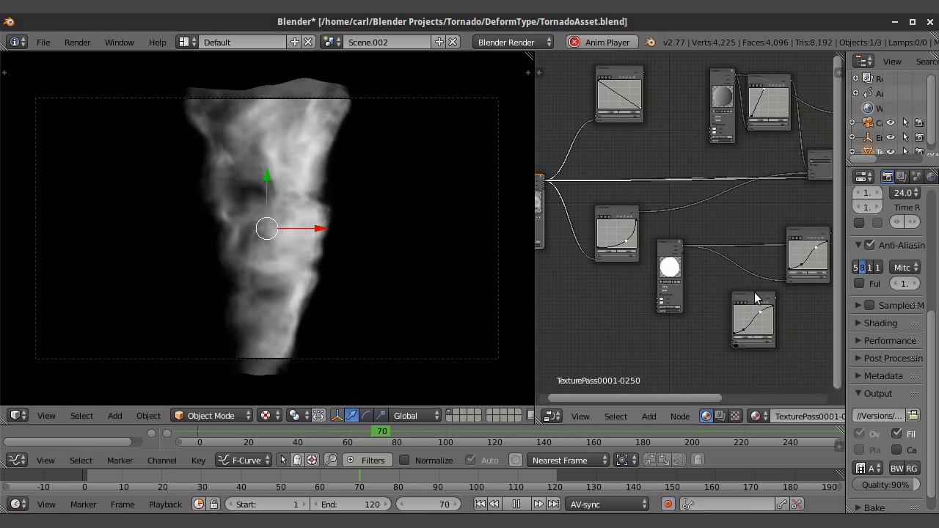
pyautogui.click(740, 299)
pyautogui.press('g')
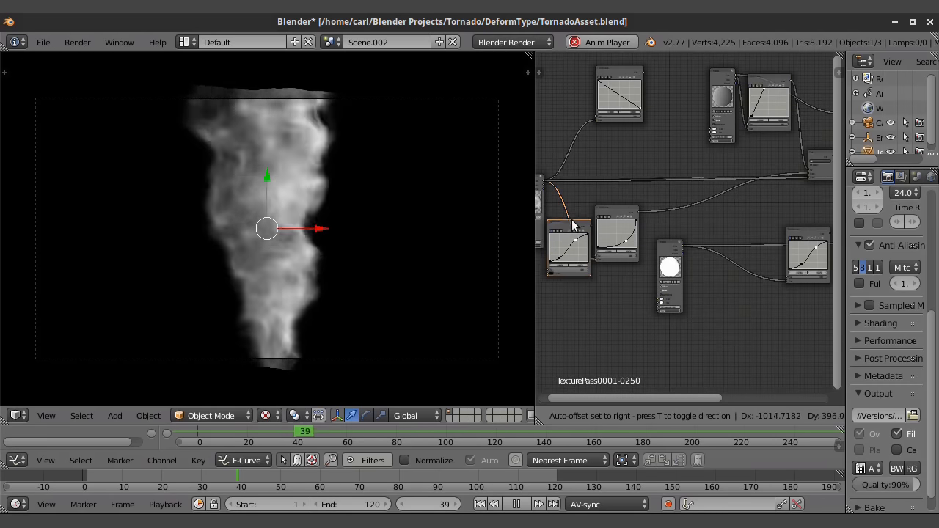
pyautogui.click(575, 222)
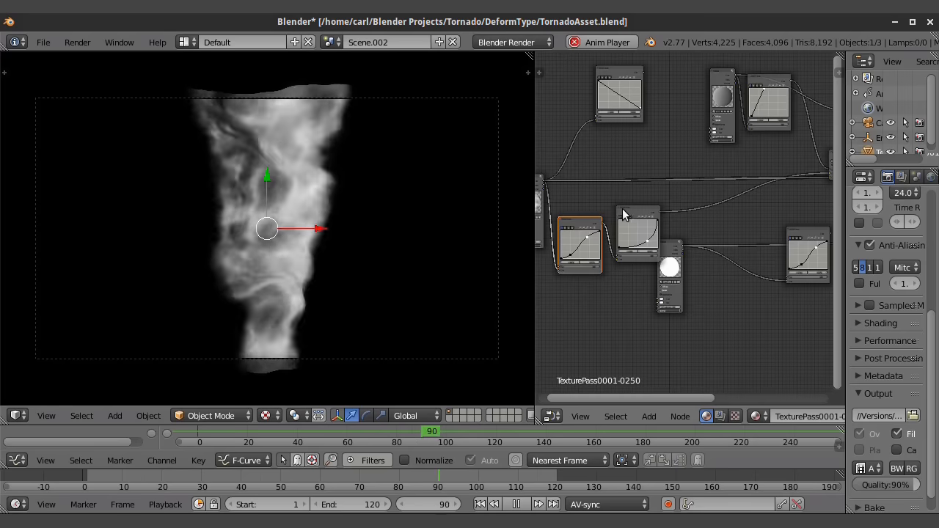
# Step: Connect the inserted curves node's colour output directly to the mix node
pyautogui.scroll(-1, 680, 195)
pyautogui.moveTo(672, 195); pyautogui.dragTo(652, 196, button='middle')
pyautogui.moveTo(589, 228); pyautogui.dragTo(796, 182)
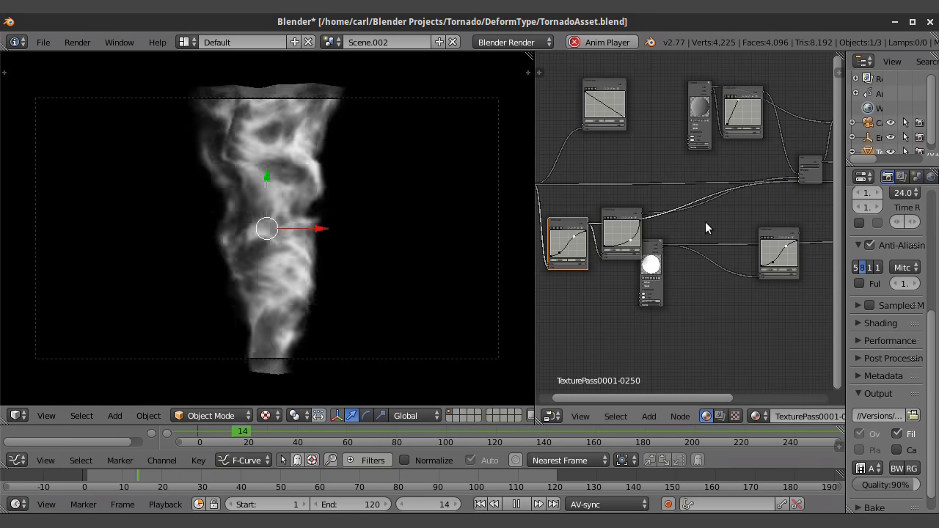
# Step: Connect the grey gradient material's colour to the Output node's colour and the lower-row curves node to its alpha
pyautogui.moveTo(714, 224); pyautogui.dragTo(670, 245, button='middle')
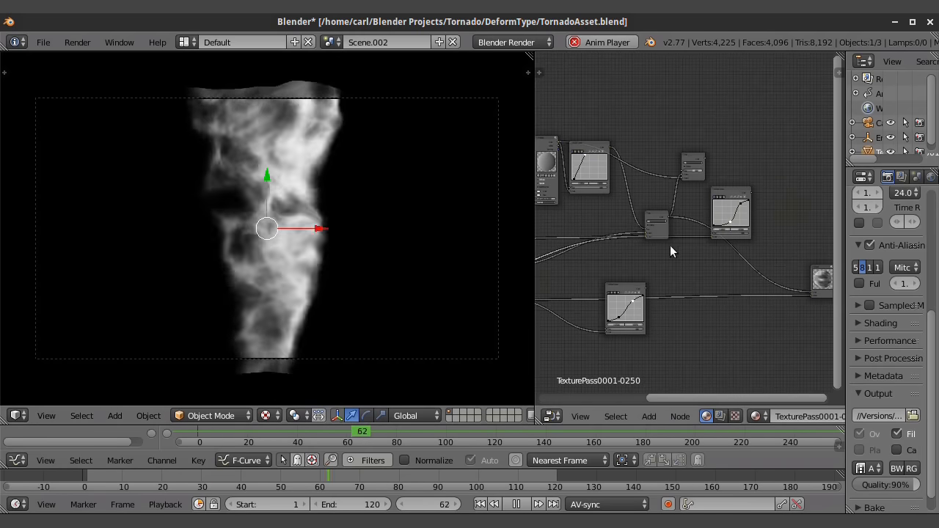
pyautogui.moveTo(687, 199); pyautogui.dragTo(660, 188, button='middle')
pyautogui.scroll(-1, 653, 189)
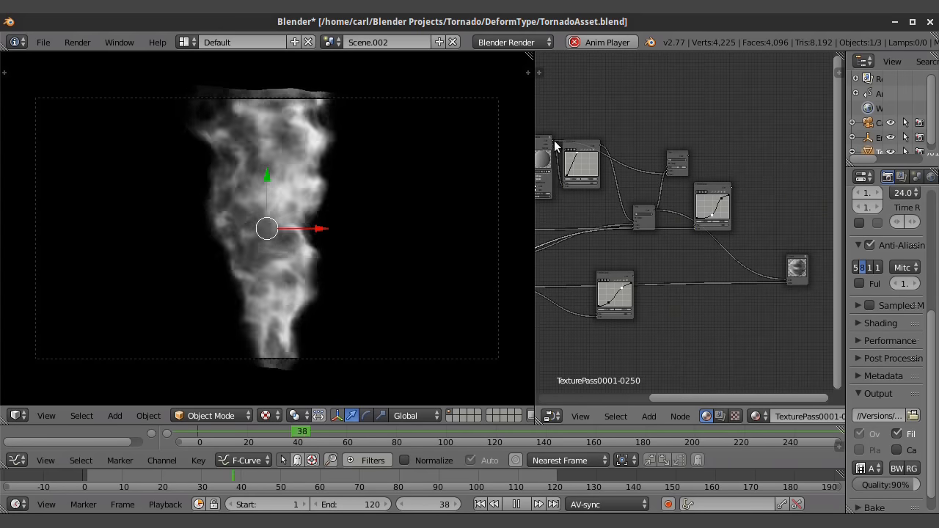
pyautogui.moveTo(552, 140); pyautogui.dragTo(784, 278)
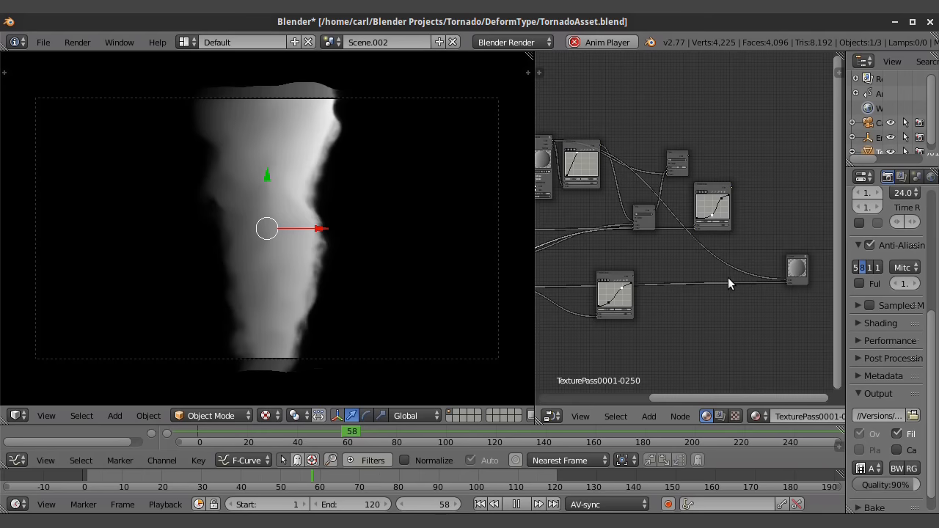
pyautogui.moveTo(634, 274); pyautogui.dragTo(777, 286)
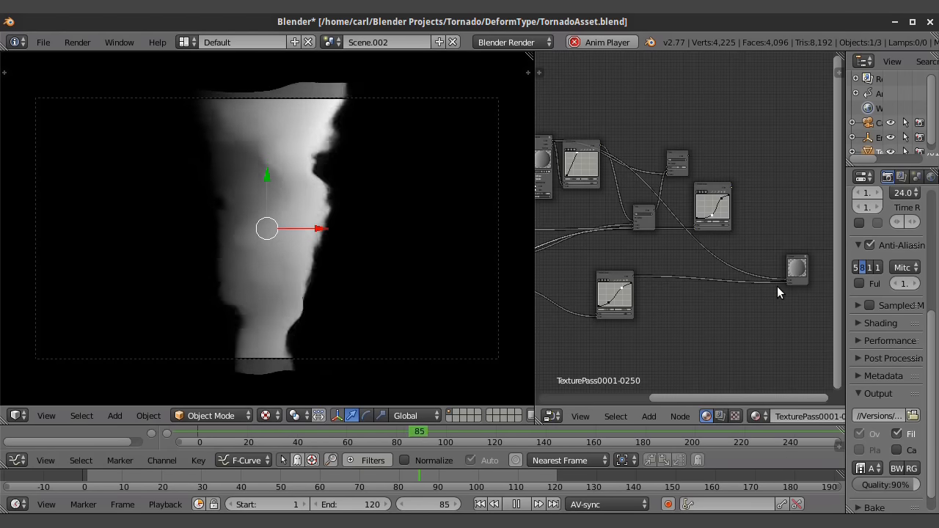
# Step: Disable Only Render and World Background and orbit around the tornado to examine its underlying mesh
pyautogui.moveTo(426, 221); pyautogui.dragTo(403, 330, button='middle')
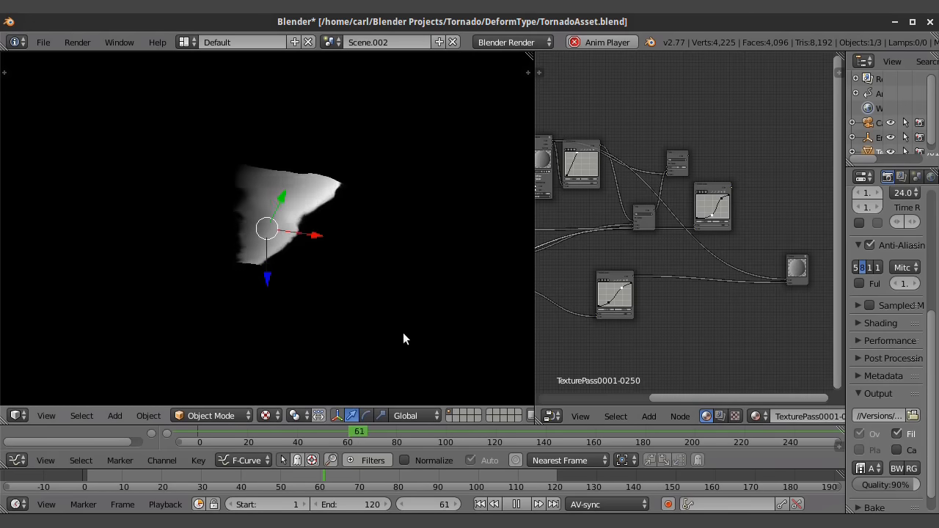
pyautogui.press('n')
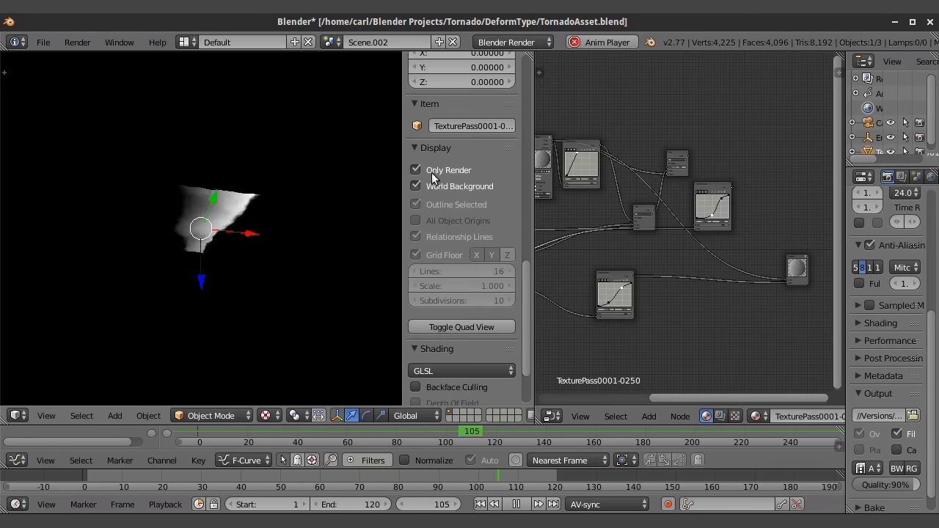
pyautogui.click(416, 170)
pyautogui.click(416, 186)
pyautogui.moveTo(357, 223); pyautogui.dragTo(56, 288, button='middle')
pyautogui.moveTo(59, 252); pyautogui.dragTo(349, 133, button='middle')
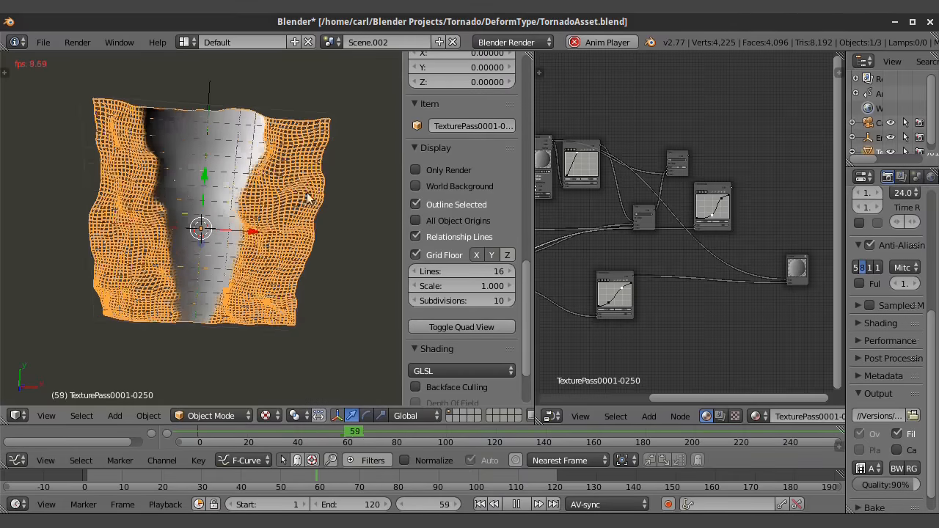
# Step: Enable Only Render and World Background and view the tornado through the camera
pyautogui.click(416, 171)
pyautogui.click(415, 186)
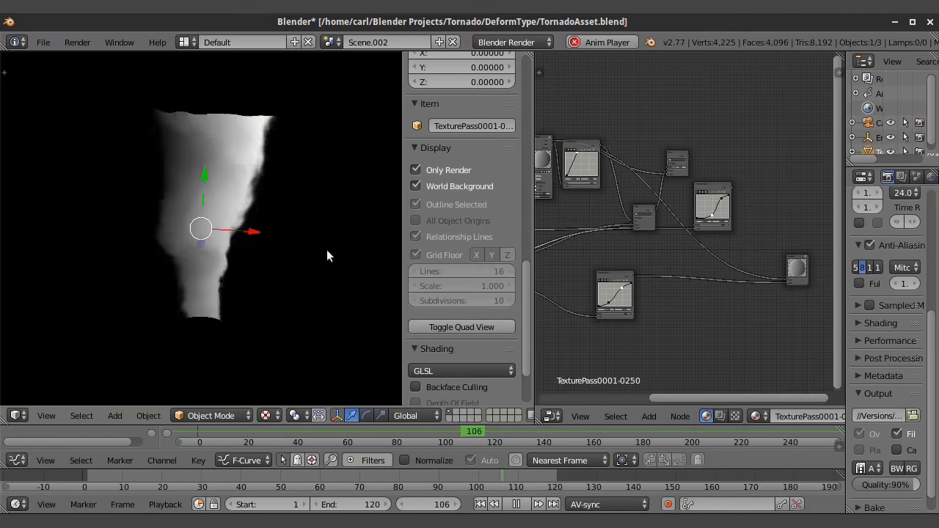
pyautogui.click(47, 416)
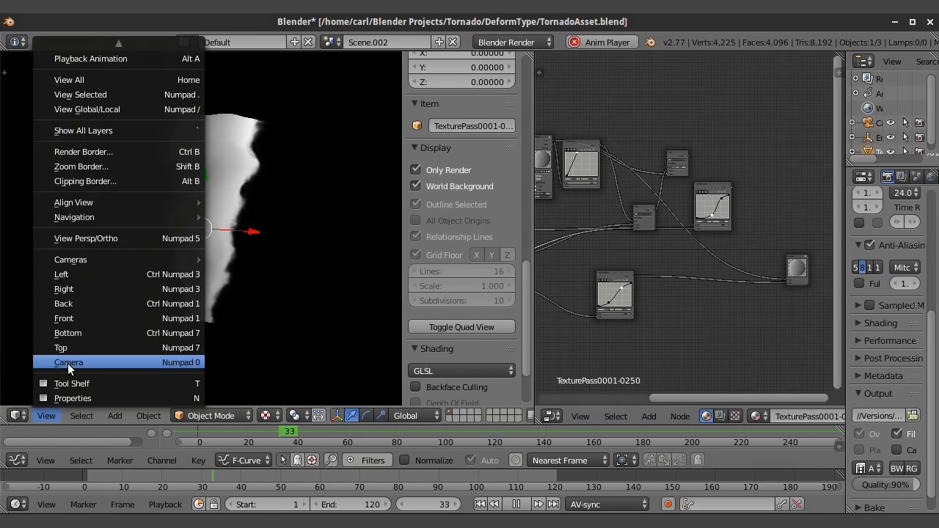
pyautogui.click(68, 363)
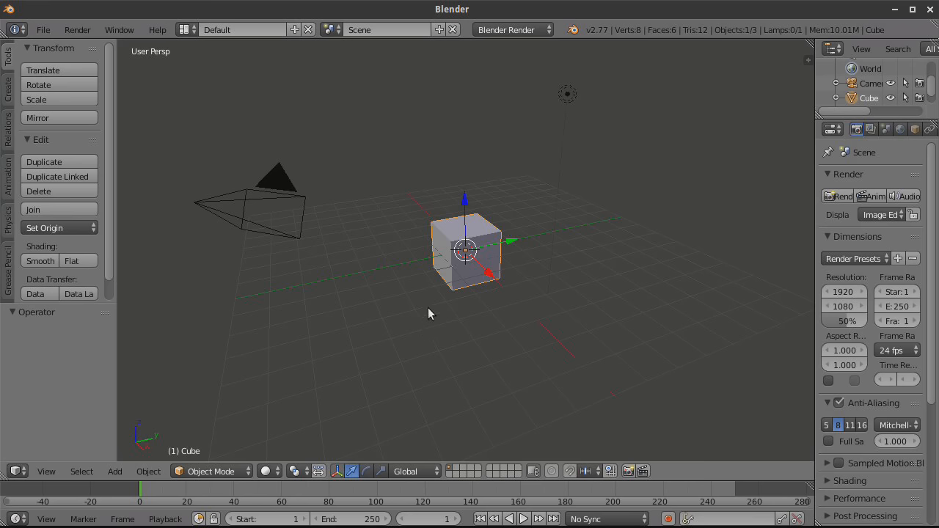
# Step: Delete the default cube and lamp from the new scene
pyautogui.keyDown('shift'); pyautogui.rightClick(565, 98); pyautogui.keyUp('shift')
pyautogui.press('x')
pyautogui.click(573, 139)
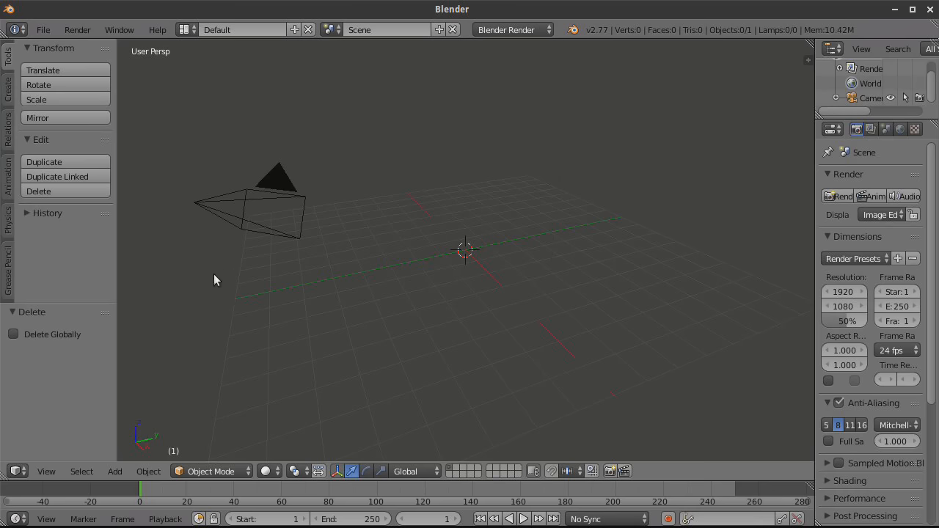
# Step: Align the active camera to the top view and select the camera
pyautogui.click(53, 471)
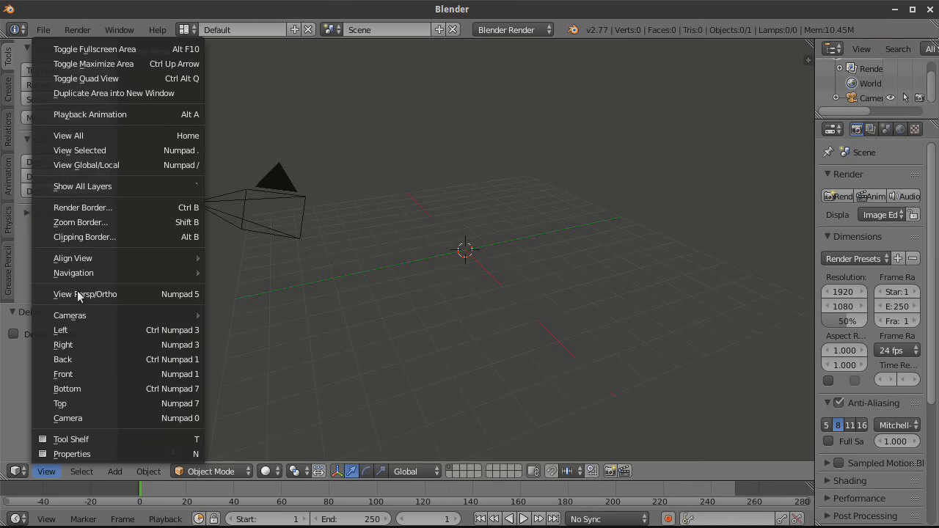
pyautogui.click(82, 405)
pyautogui.click(48, 470)
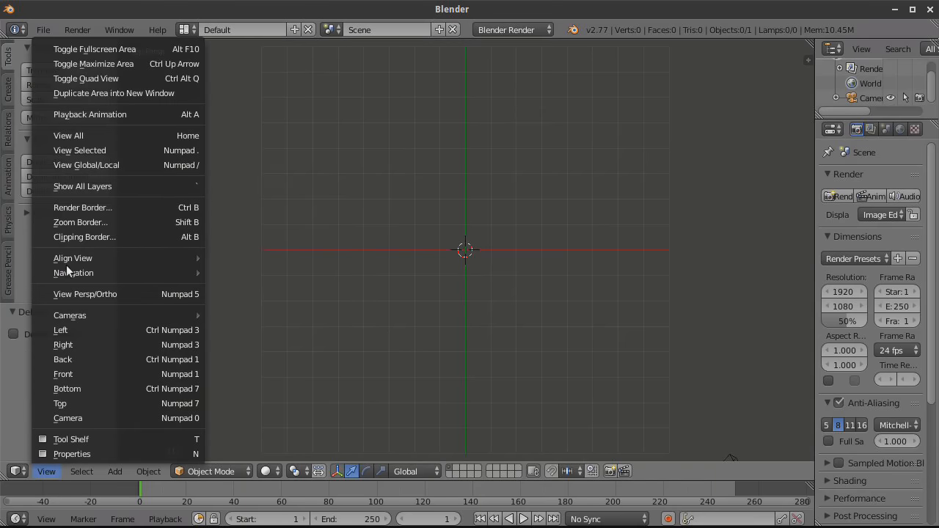
pyautogui.moveTo(132, 263)
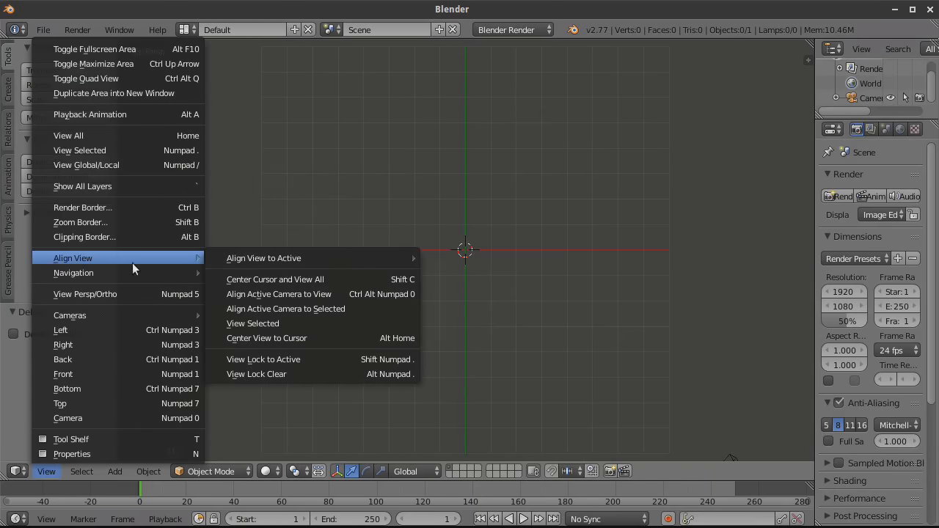
pyautogui.click(283, 296)
pyautogui.rightClick(637, 256)
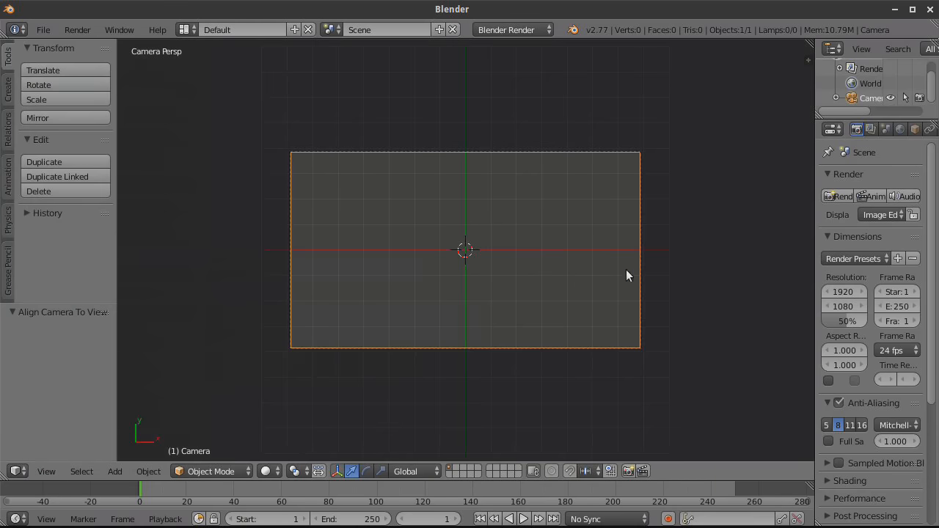
# Step: Set the vertical render resolution to 1920 for a square frame
pyautogui.click(844, 304)
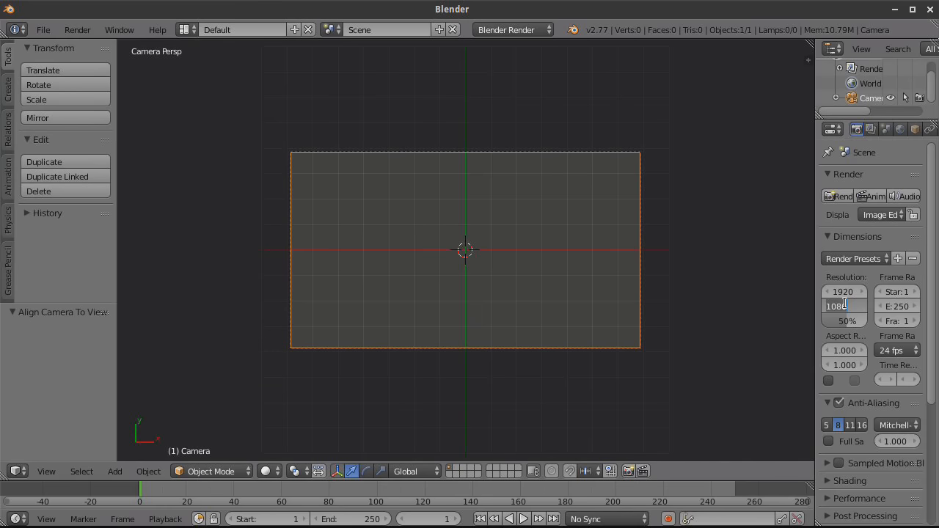
pyautogui.write('1920')
pyautogui.press('Return')
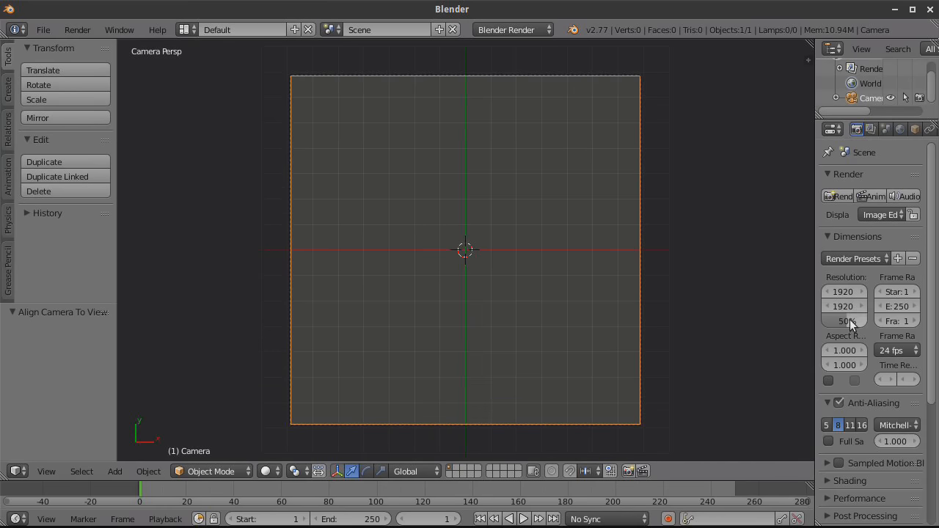
# Step: Raise the camera about 1.79 units along the global Z axis
pyautogui.press('g')
pyautogui.press('z')
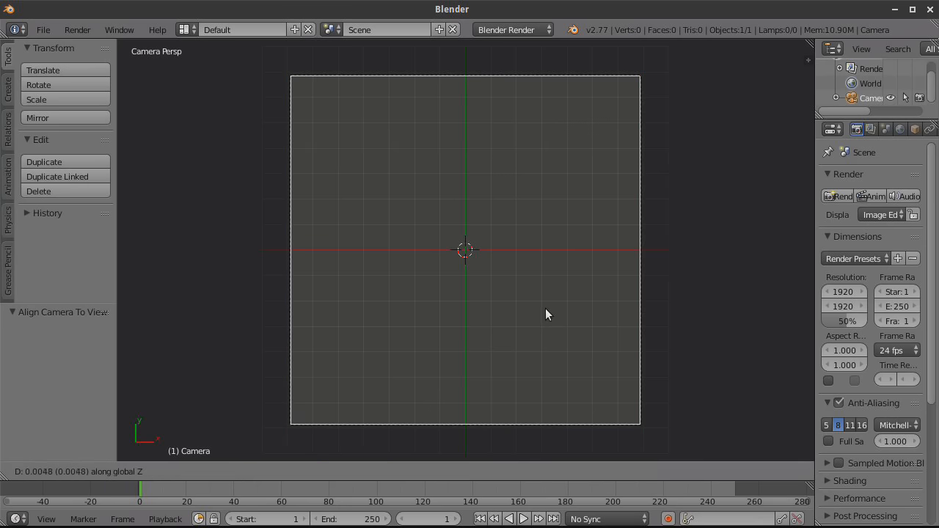
pyautogui.click(556, 348)
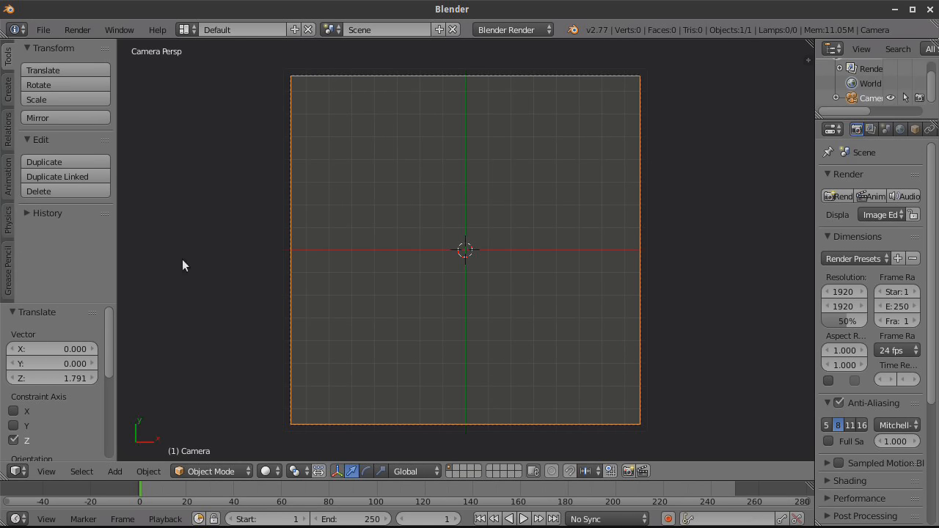
# Step: Add a plane and scale it by about 4.6 and again by about 1.7 to cover the camera frame
pyautogui.click(8, 90)
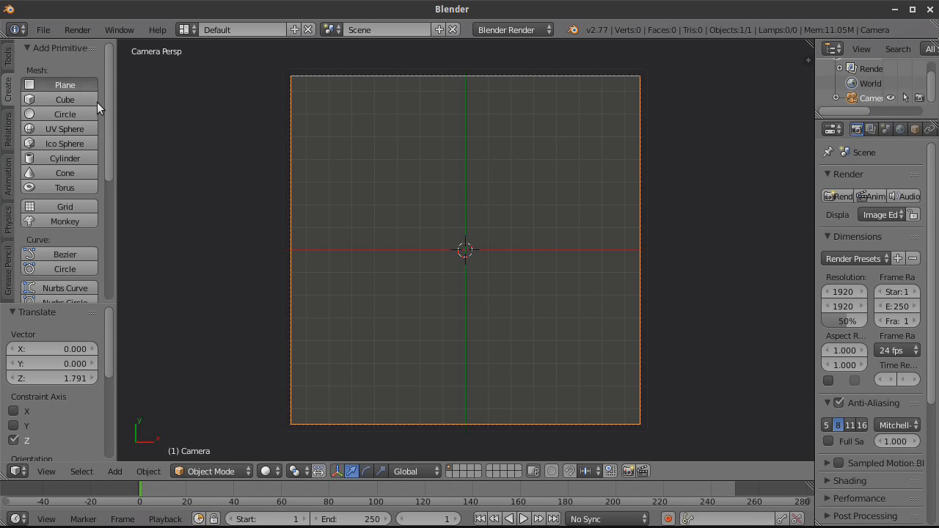
pyautogui.click(64, 84)
pyautogui.press('s')
pyautogui.click(679, 402)
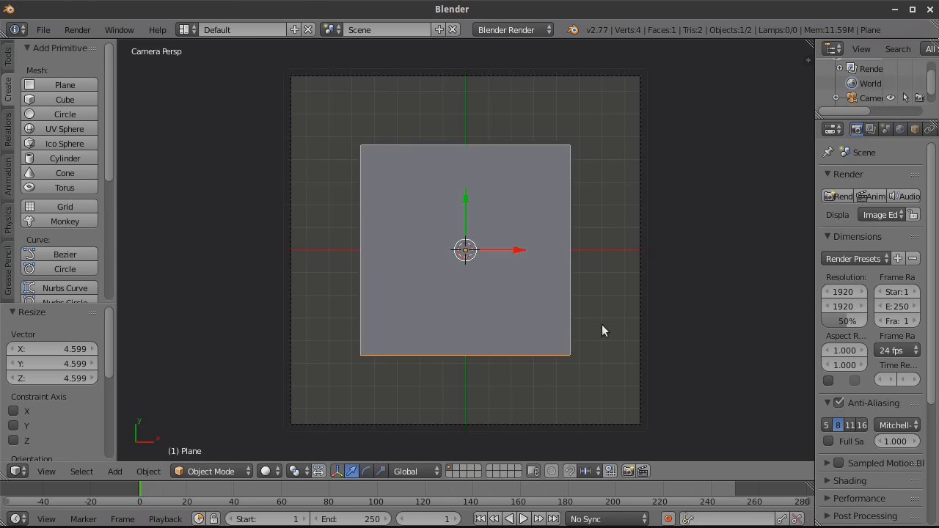
pyautogui.press('s')
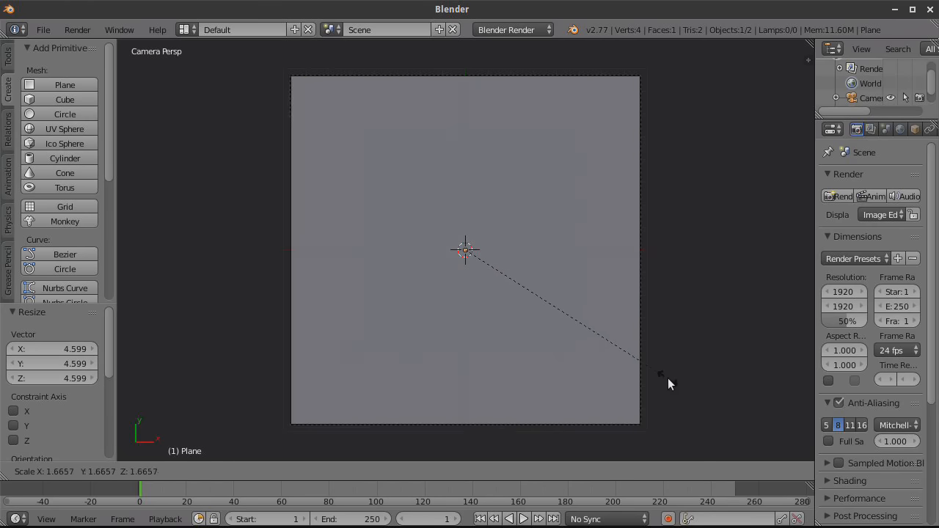
pyautogui.click(671, 380)
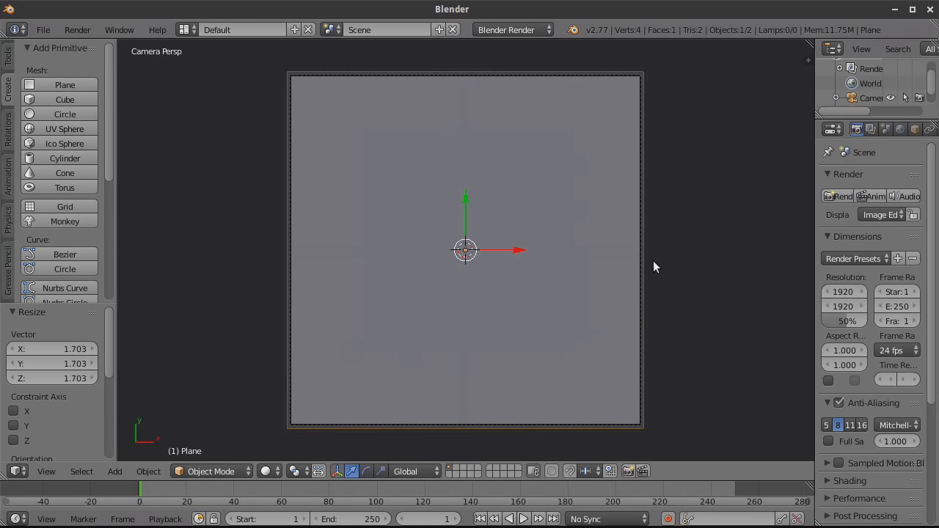
# Step: Widen the properties area and give the plane a new Shadeless material
pyautogui.moveTo(817, 151); pyautogui.dragTo(687, 158)
pyautogui.click(845, 129)
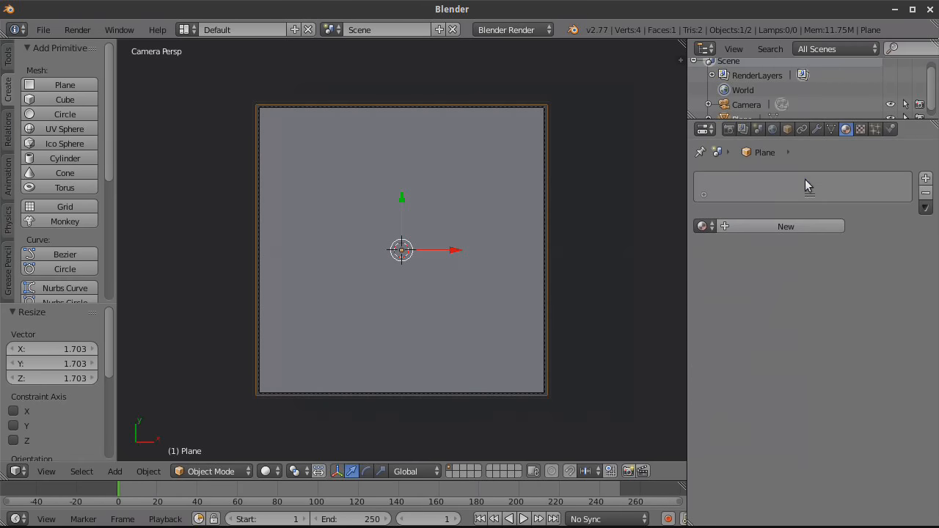
pyautogui.click(793, 224)
pyautogui.scroll(-6, 784, 383)
pyautogui.click(817, 371)
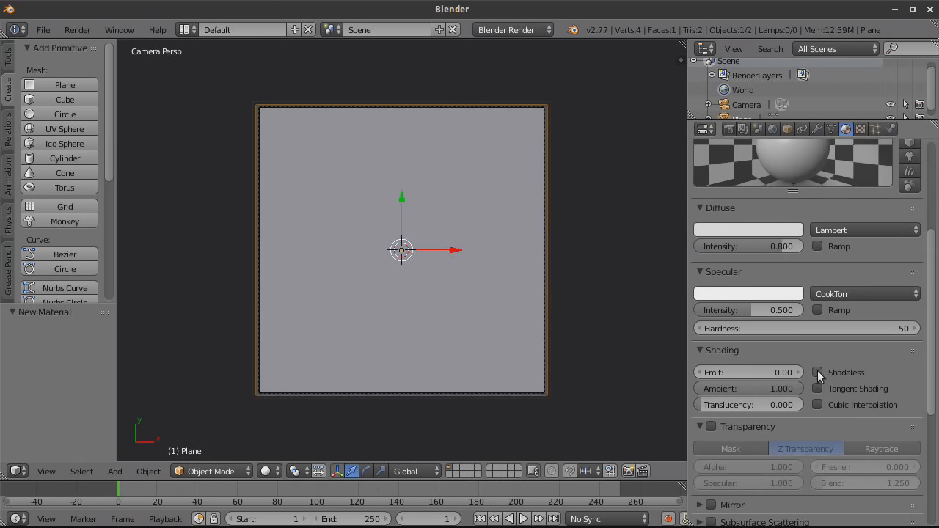
# Step: Add a new texture of type Clouds to the plane's material
pyautogui.click(859, 129)
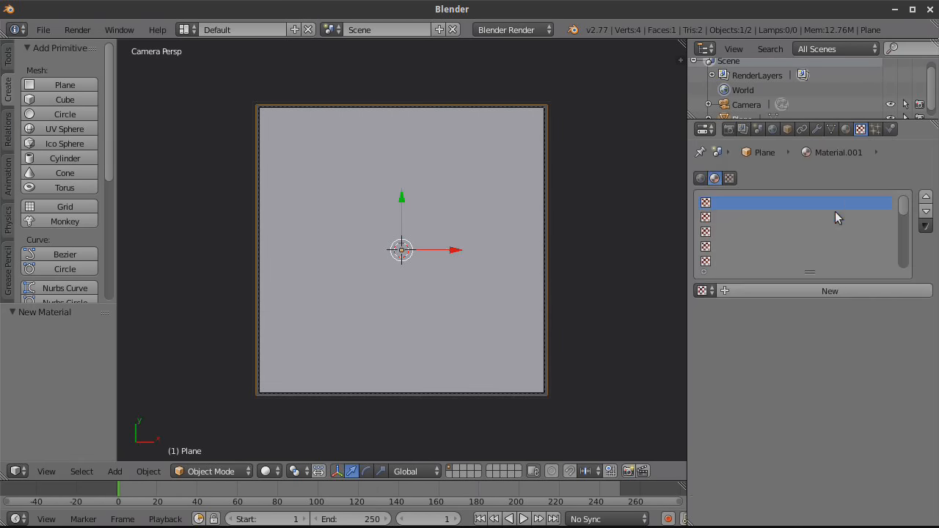
pyautogui.click(810, 290)
pyautogui.click(807, 309)
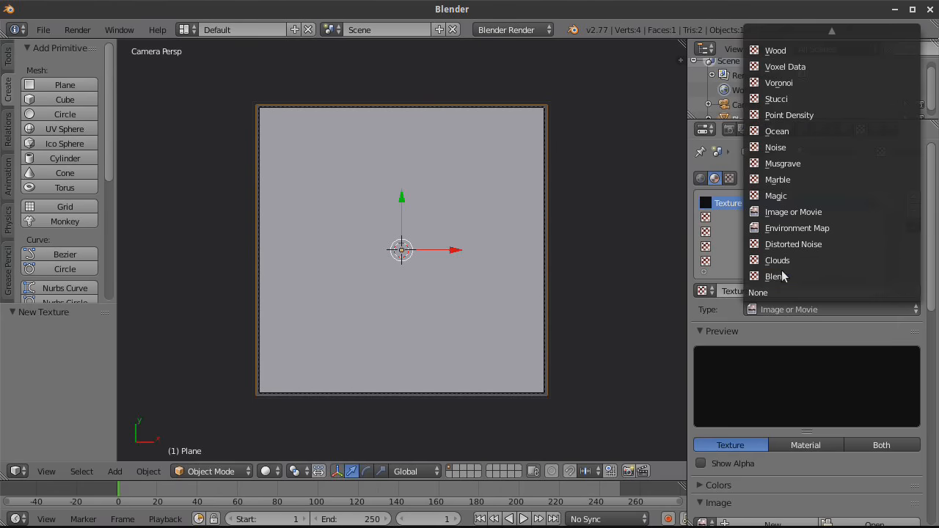
pyautogui.click(777, 262)
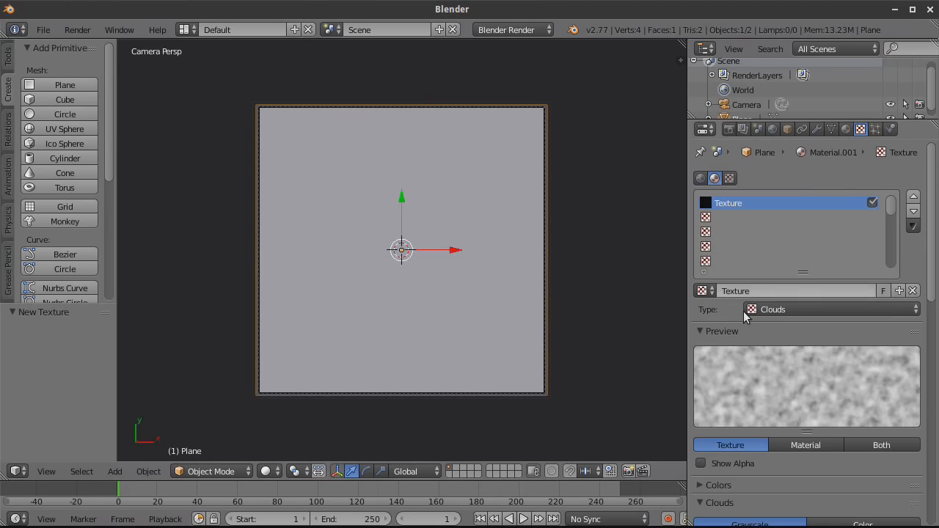
# Step: Show the viewport in Rendered shading and set the Clouds texture's noise size to 0.20
pyautogui.click(264, 473)
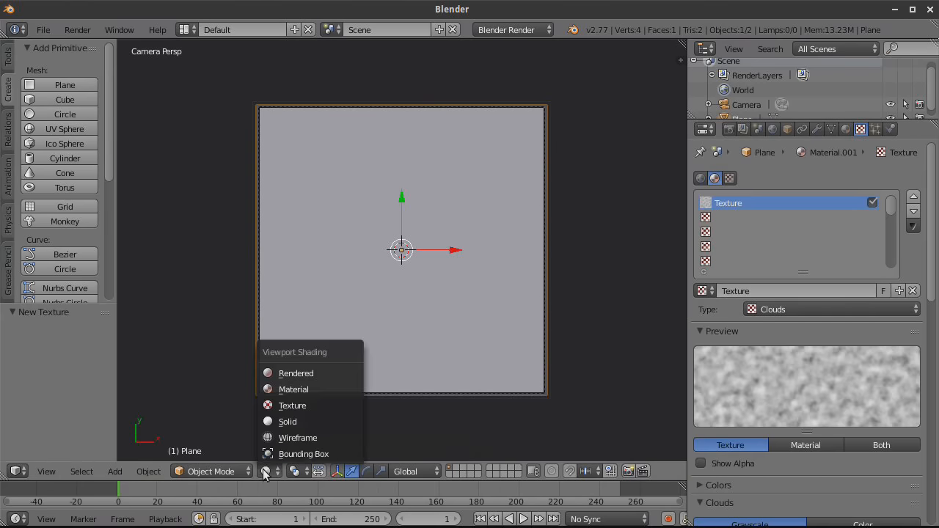
pyautogui.click(283, 375)
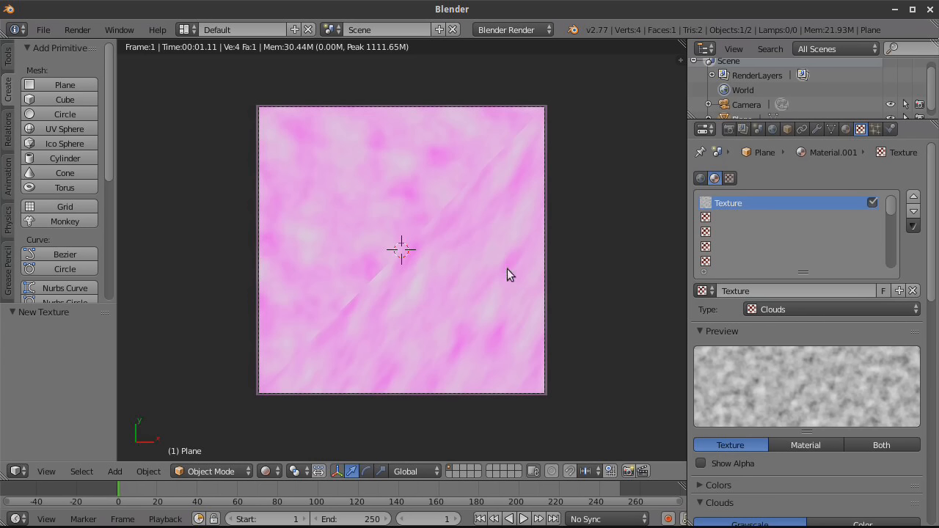
pyautogui.scroll(-6, 779, 370)
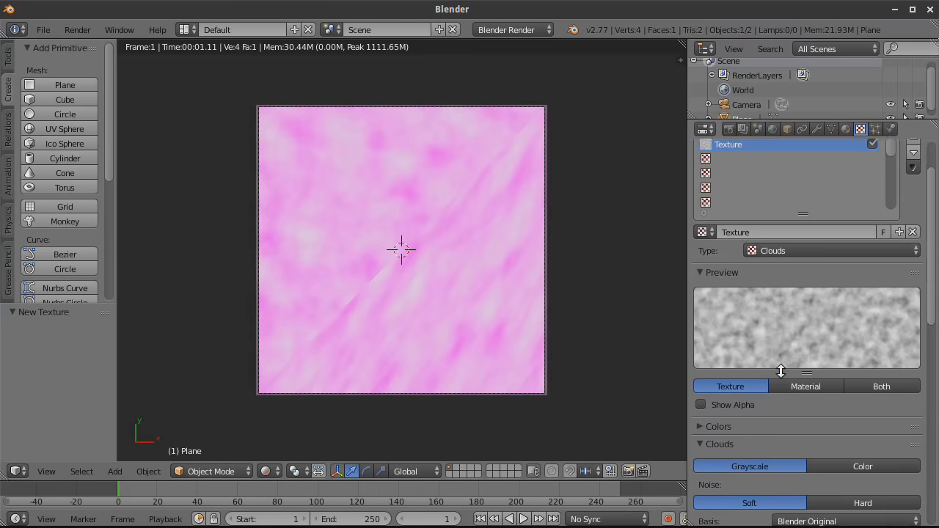
pyautogui.scroll(-3, 826, 286)
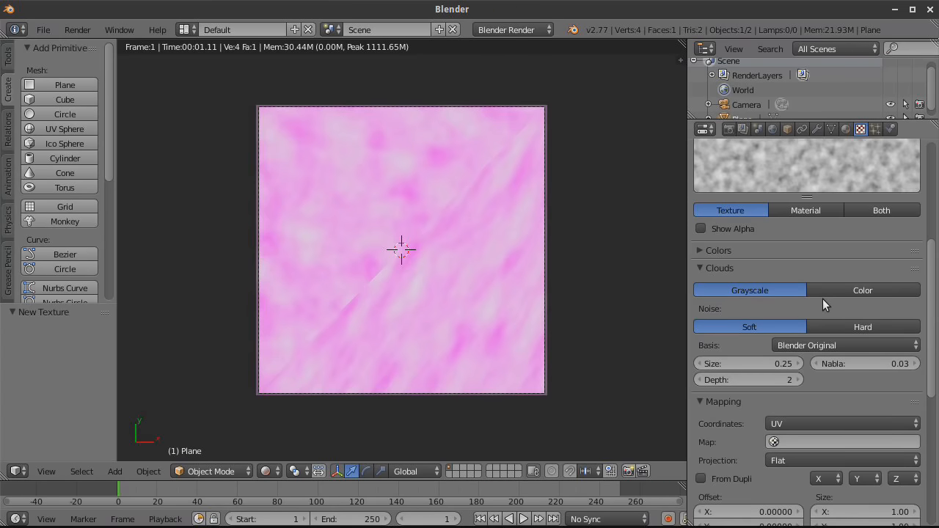
pyautogui.click(777, 333)
pyautogui.press('BackSpace')
pyautogui.press('Return')
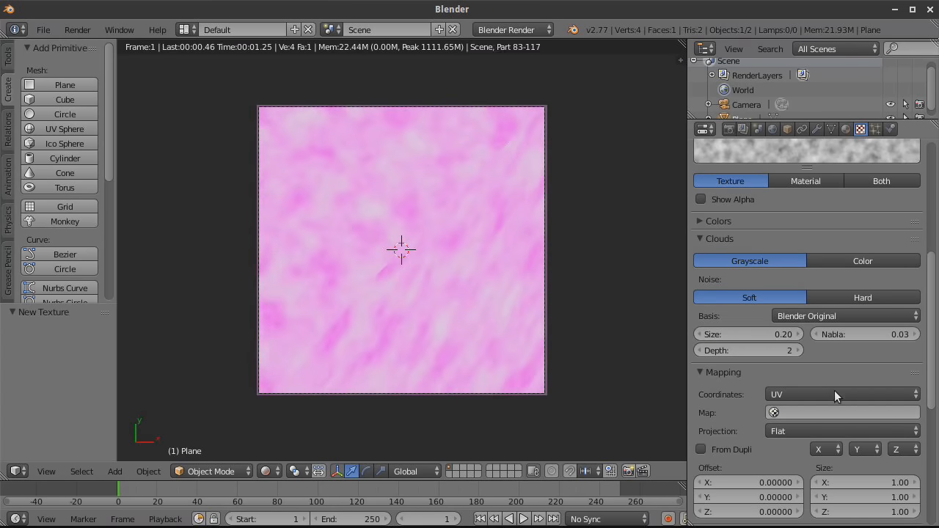
# Step: Set the Clouds texture's mapping coordinates to Generated
pyautogui.click(838, 389)
pyautogui.click(810, 345)
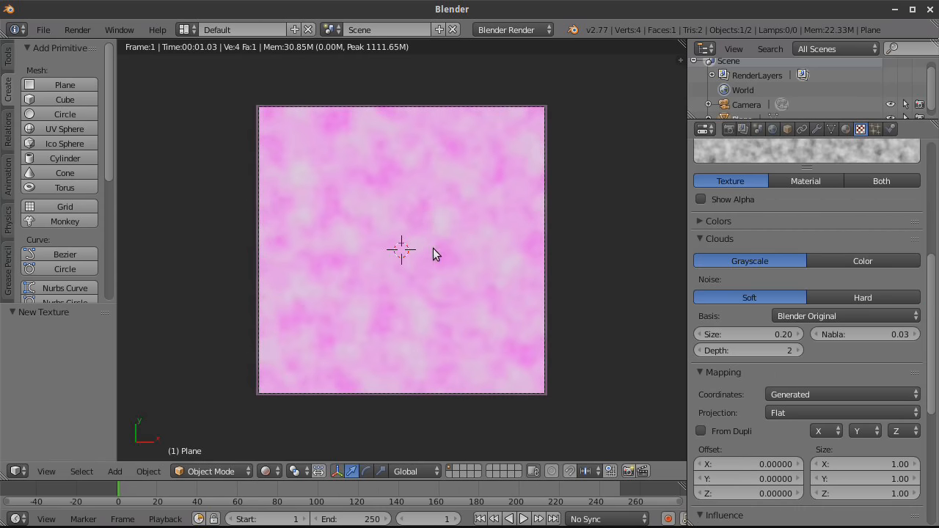
# Step: Set the Clouds texture's noise depth to 6 and its noise type to Hard
pyautogui.click(797, 350)
pyautogui.click(797, 350)
pyautogui.click(797, 350)
pyautogui.click(797, 349)
pyautogui.click(870, 297)
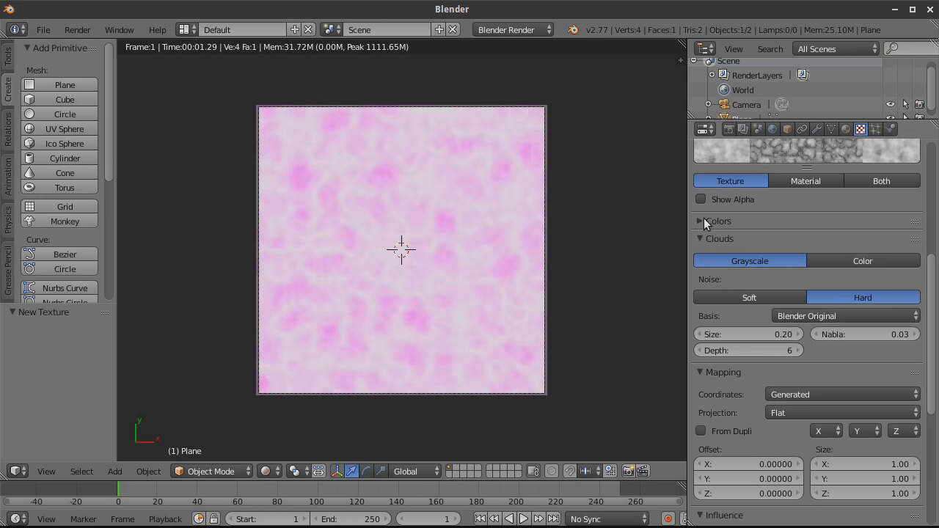
# Step: Enable the color ramp for the Clouds texture and make its black stop fully opaque
pyautogui.click(700, 218)
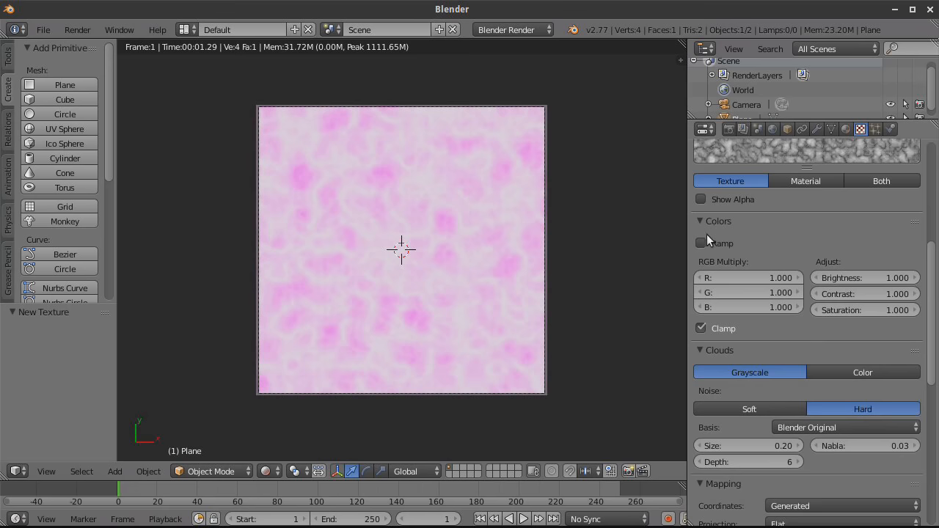
pyautogui.click(701, 243)
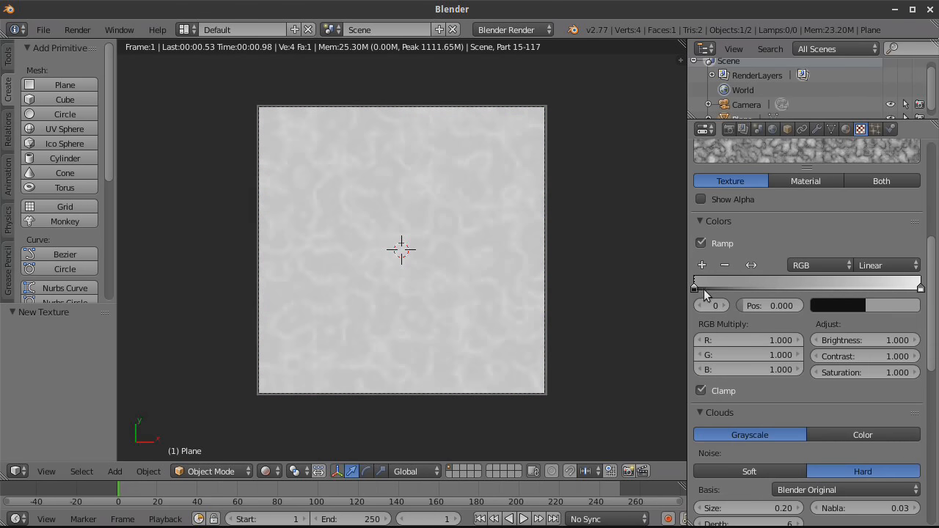
pyautogui.click(876, 303)
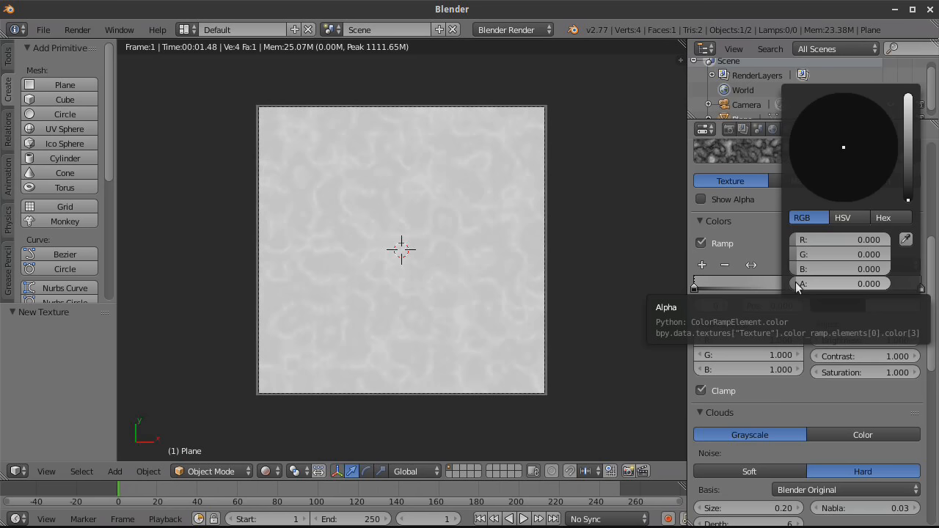
pyautogui.moveTo(795, 283); pyautogui.dragTo(897, 285)
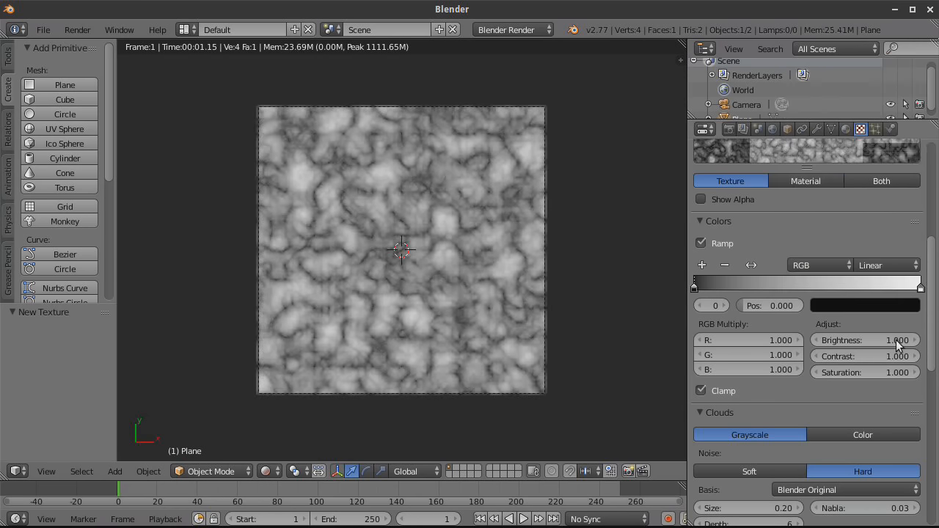
# Step: Flip the texture's color ramp and move its black stop to a position of about 0.77
pyautogui.click(750, 264)
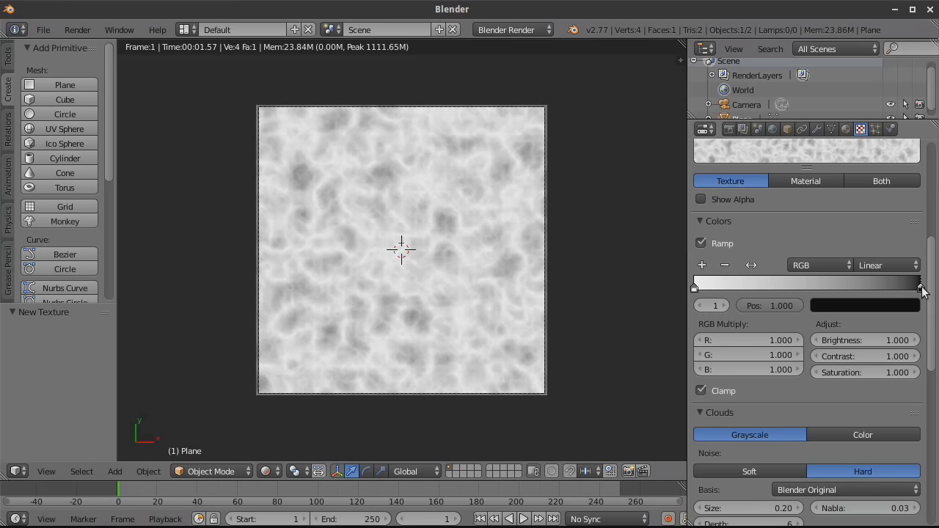
pyautogui.moveTo(770, 305); pyautogui.dragTo(694, 306)
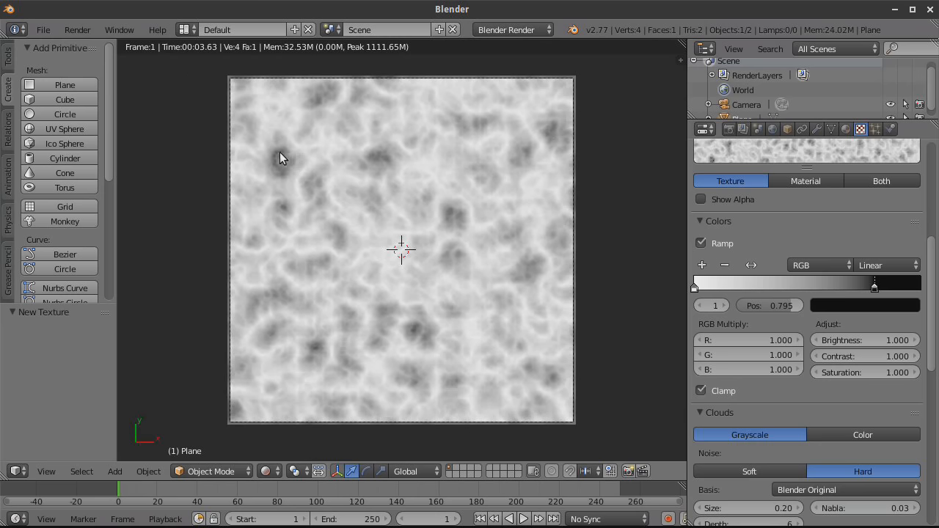
pyautogui.click(788, 306)
pyautogui.press('Return')
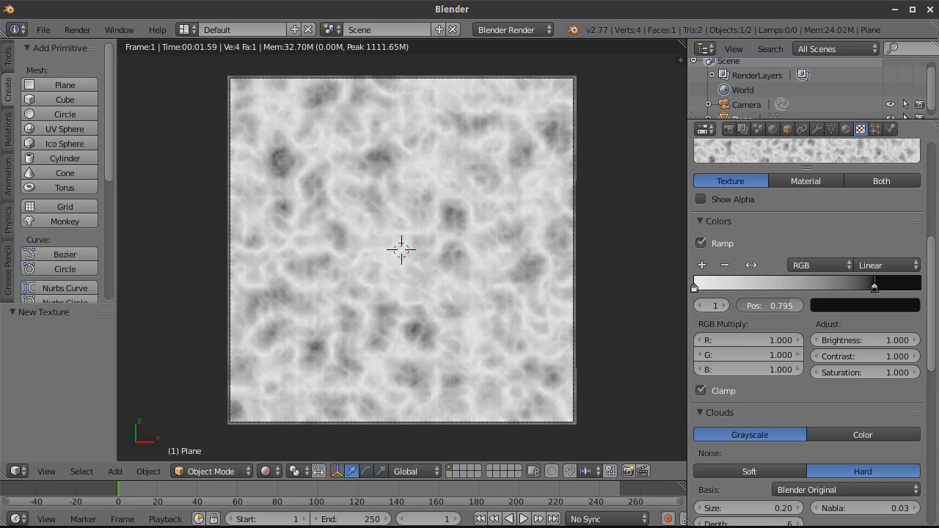
pyautogui.click(773, 304)
pyautogui.press('Return')
pyautogui.moveTo(873, 292); pyautogui.dragTo(868, 291)
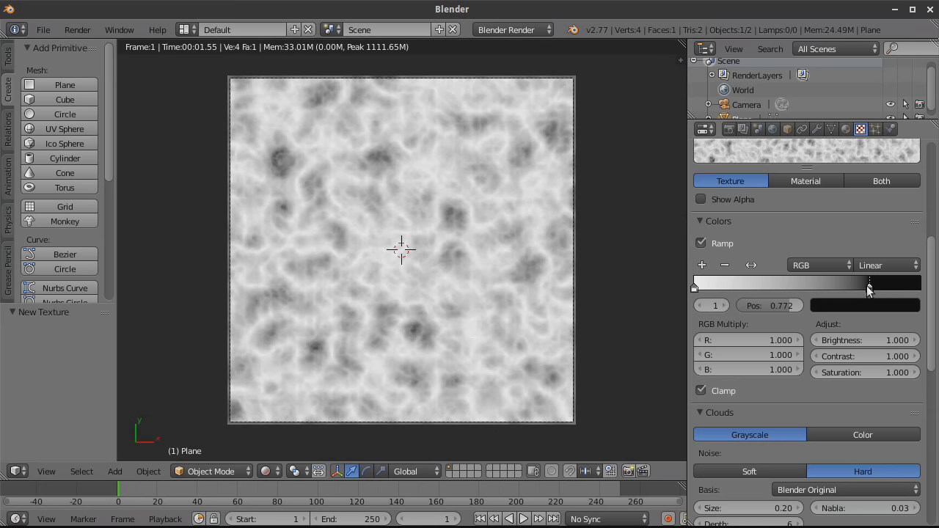
pyautogui.moveTo(867, 289); pyautogui.dragTo(865, 290)
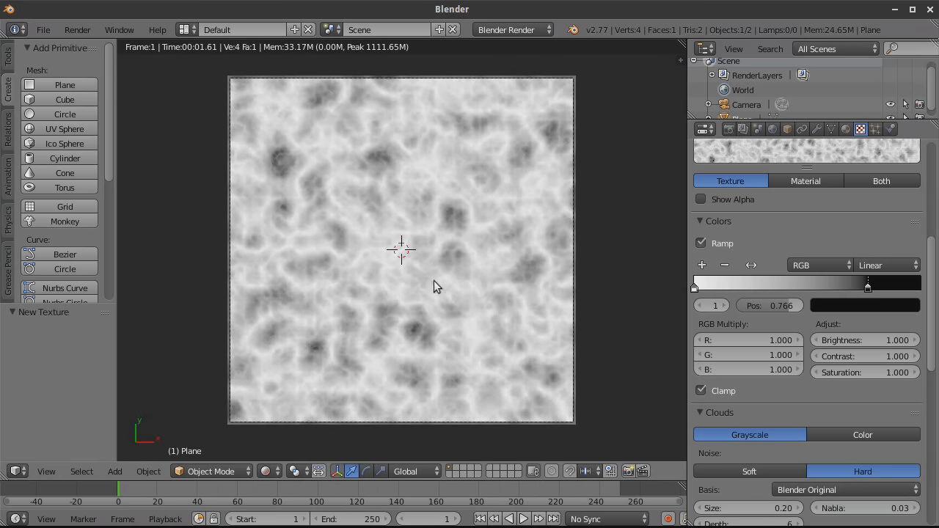
pyautogui.moveTo(869, 290); pyautogui.dragTo(866, 290)
# Step: Render the scene and save the image as Clouds2.png in the TornadoTutorial folder on the Desktop
pyautogui.click(728, 129)
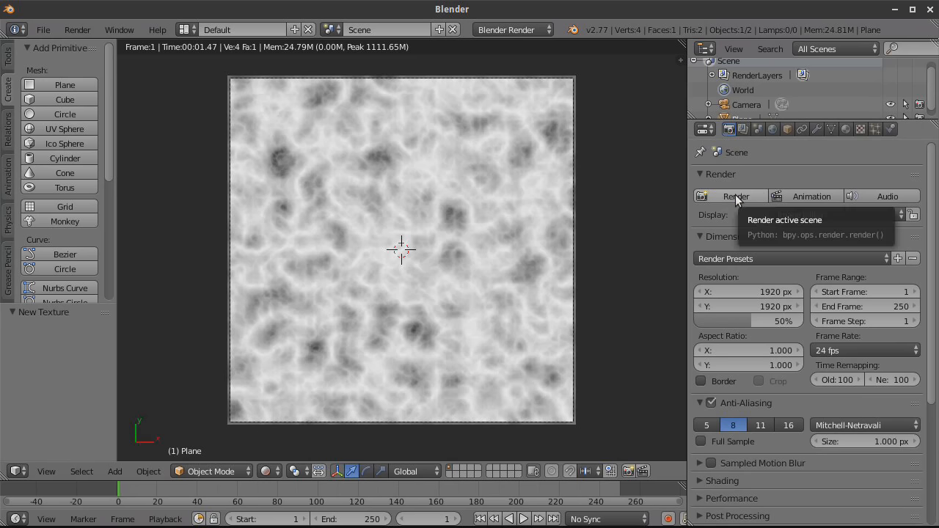
pyautogui.click(735, 195)
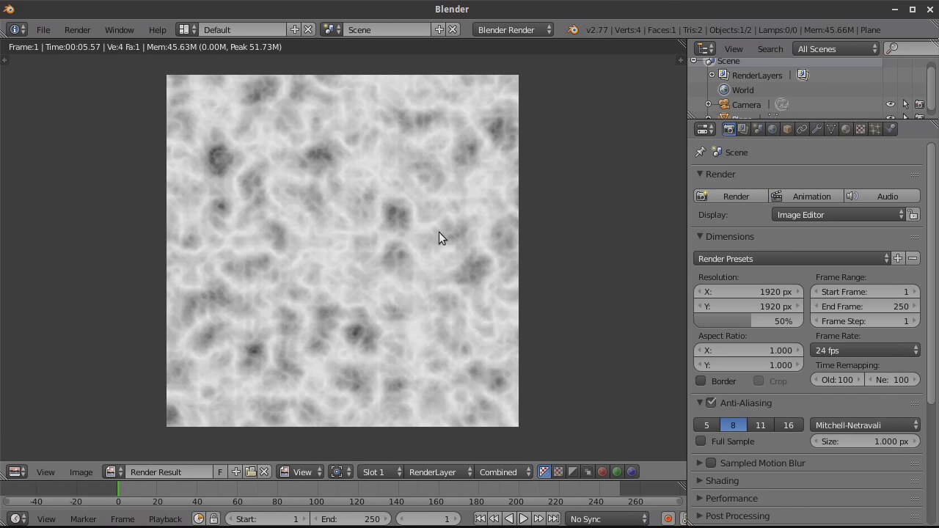
pyautogui.click(77, 471)
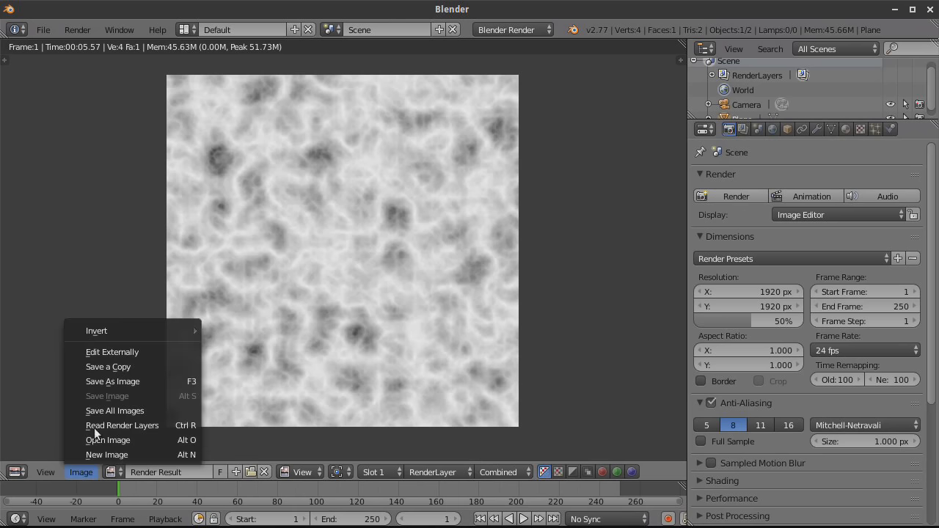
pyautogui.click(112, 380)
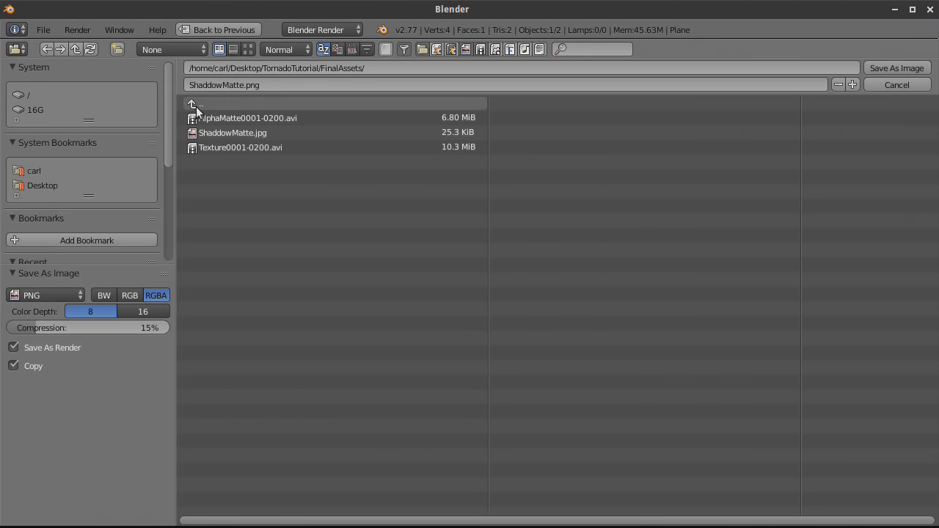
pyautogui.click(47, 184)
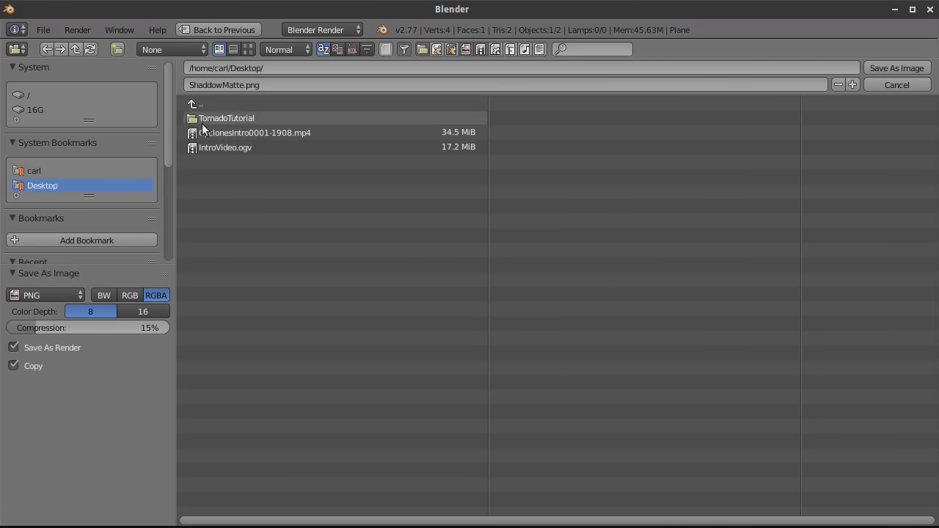
pyautogui.click(200, 119)
pyautogui.click(221, 86)
pyautogui.click(236, 85)
pyautogui.moveTo(236, 85); pyautogui.dragTo(141, 84)
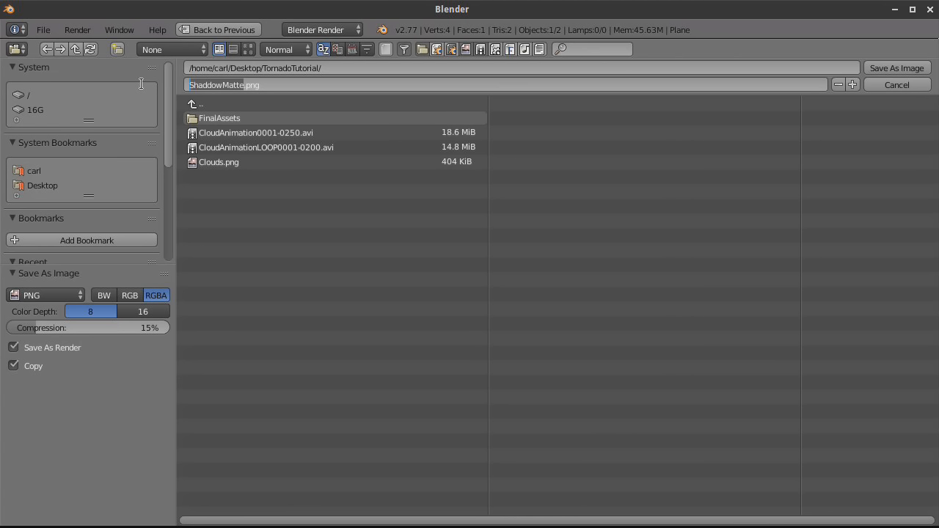
pyautogui.write('Clouds2')
pyautogui.click(899, 67)
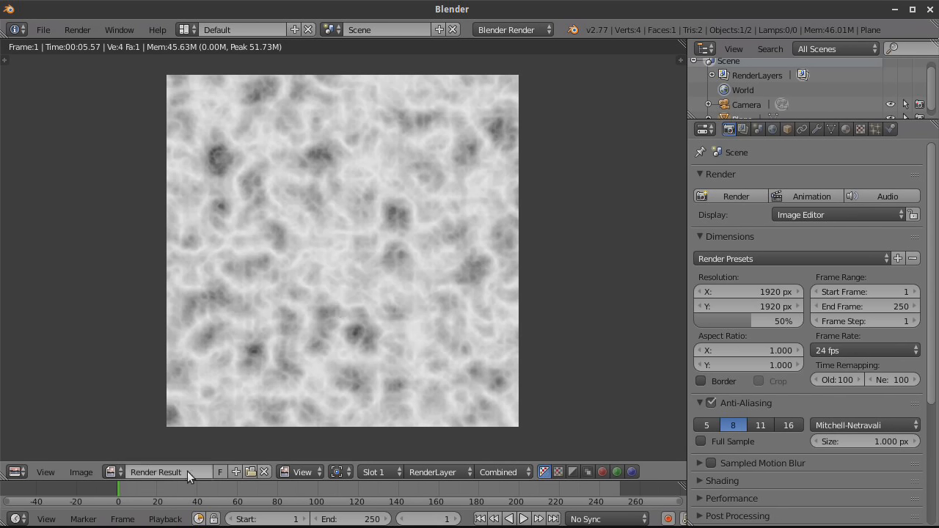
# Step: Open the saved Clouds2.png from the Desktop's TornadoTutorial folder in the image editor
pyautogui.click(250, 472)
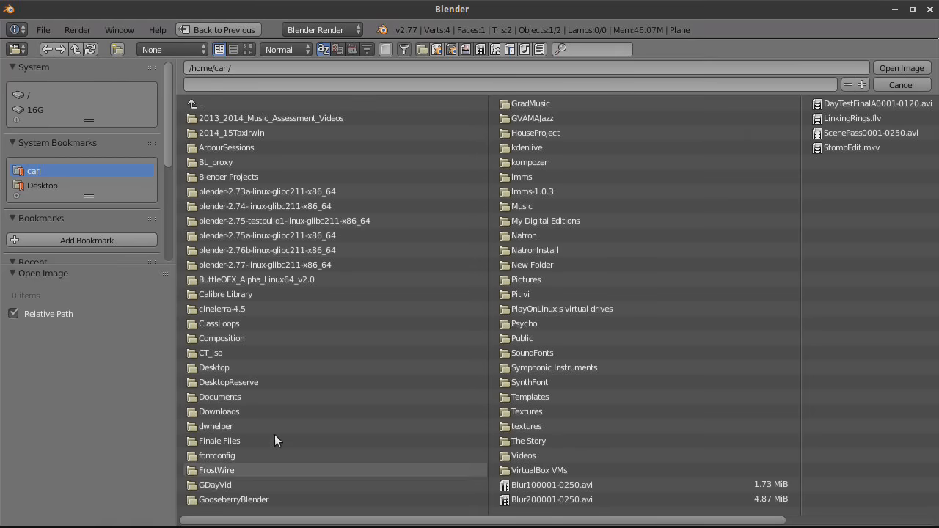
pyautogui.click(49, 185)
pyautogui.click(222, 118)
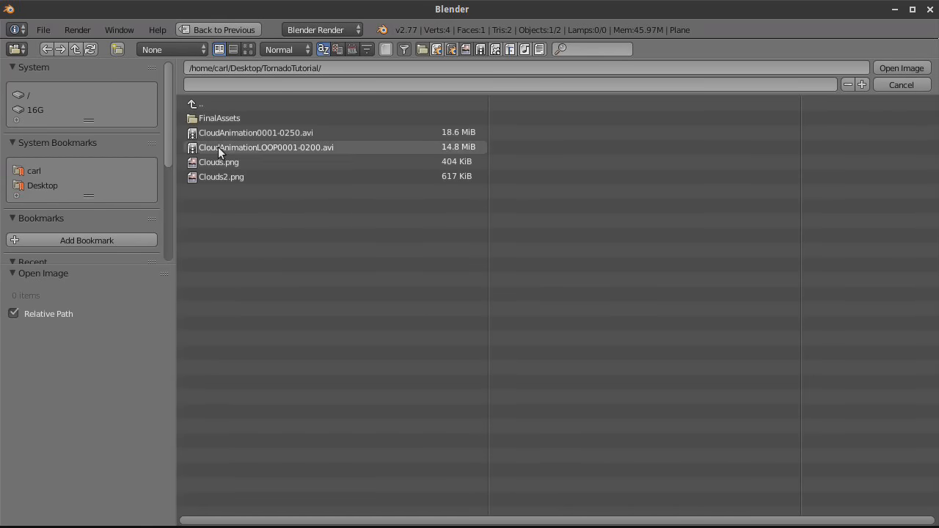
pyautogui.click(220, 176)
pyautogui.click(890, 68)
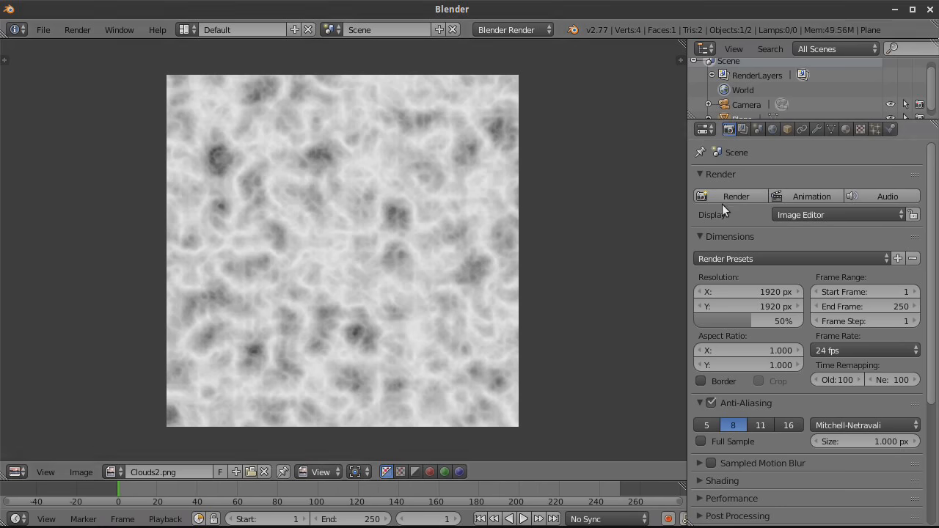
# Step: Send Clouds2.png to the external editor GIMP for editing
pyautogui.click(82, 474)
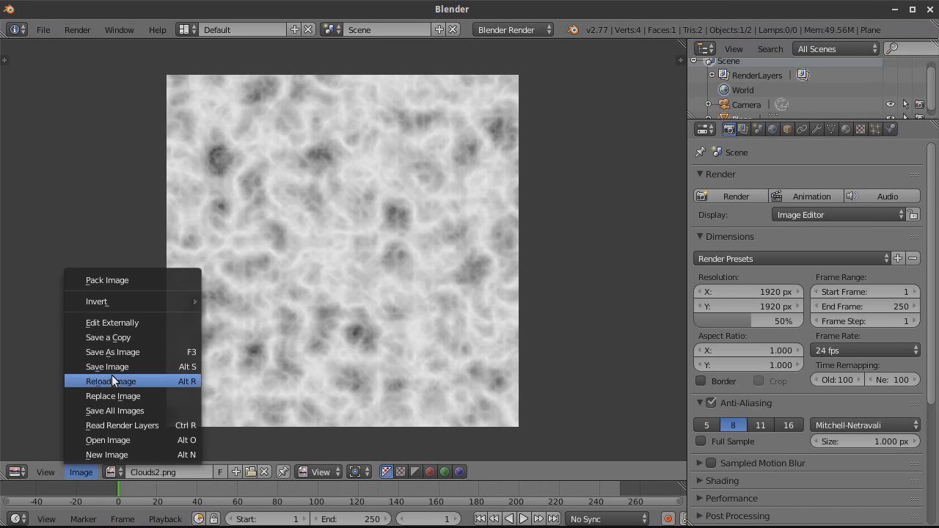
pyautogui.click(118, 322)
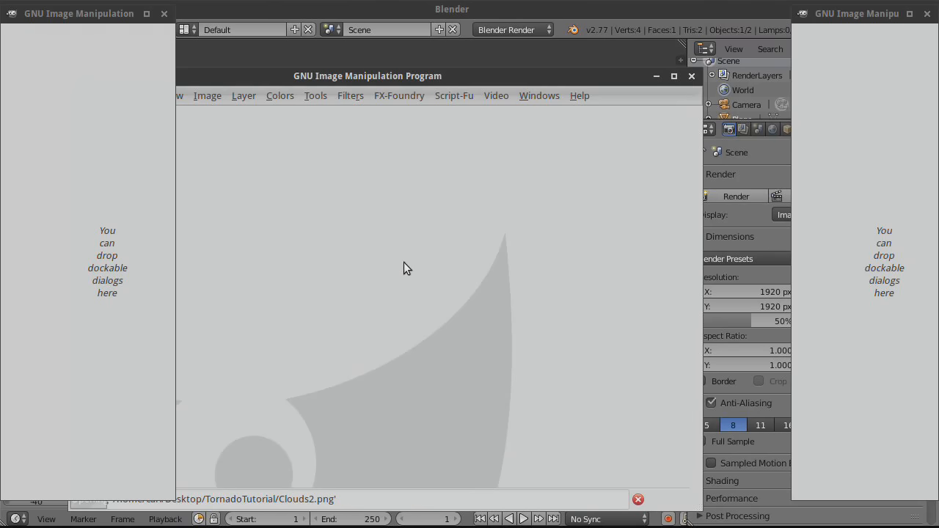
pyautogui.moveTo(474, 52); pyautogui.dragTo(483, 54)
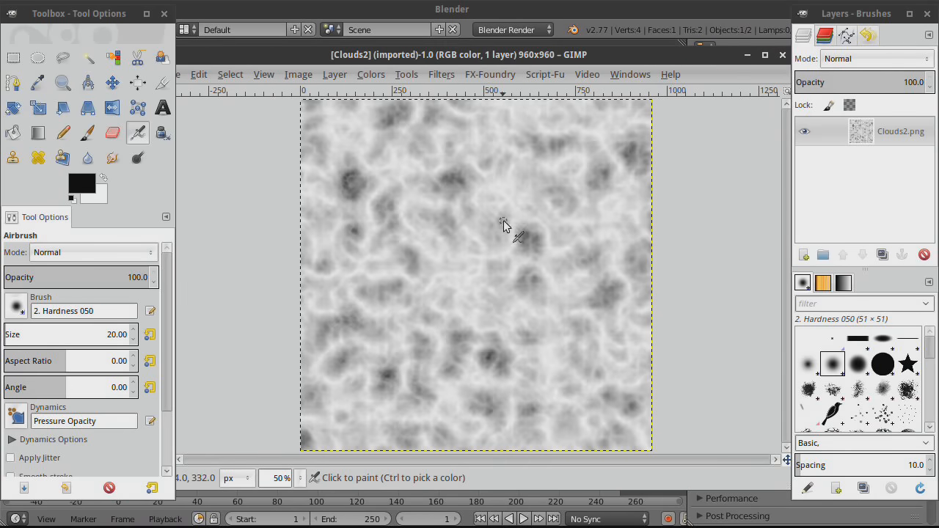
# Step: Apply the Make Seamless filter to the Clouds2.png image
pyautogui.click(442, 75)
pyautogui.moveTo(503, 355)
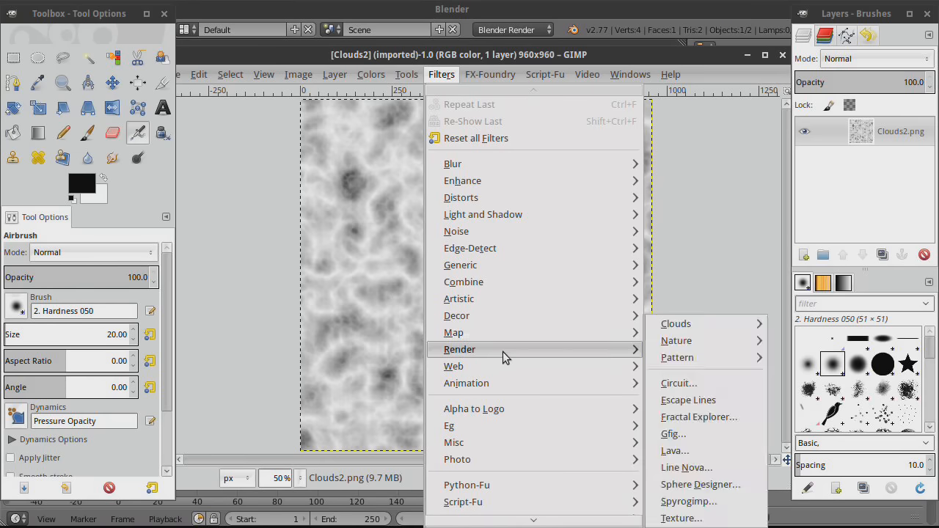
pyautogui.moveTo(635, 335)
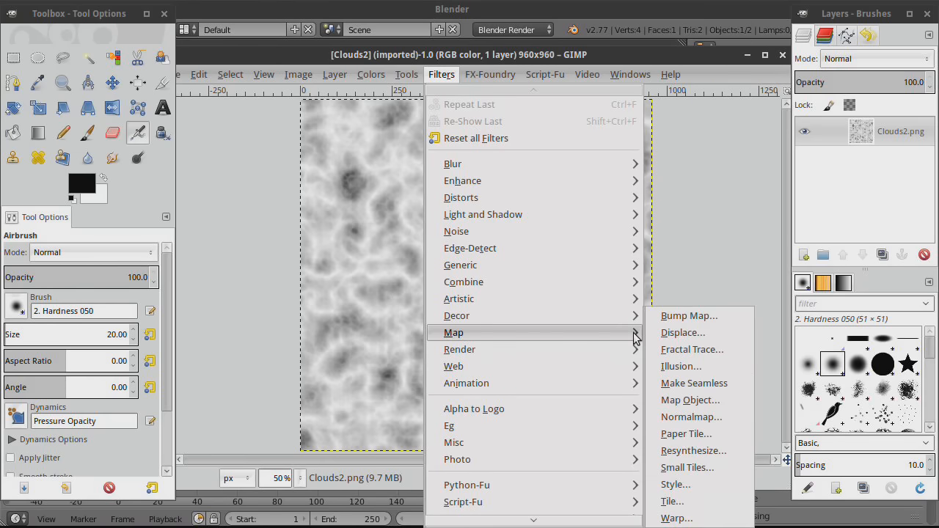
pyautogui.click(688, 384)
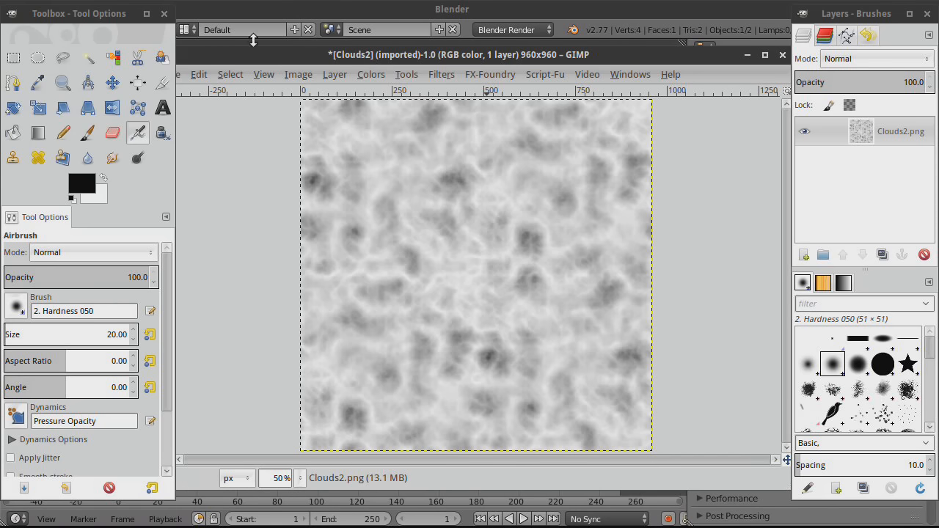
# Step: Overwrite the original Clouds2.png file with the seamless version of the image
pyautogui.moveTo(223, 59); pyautogui.dragTo(322, 66)
pyautogui.click(272, 80)
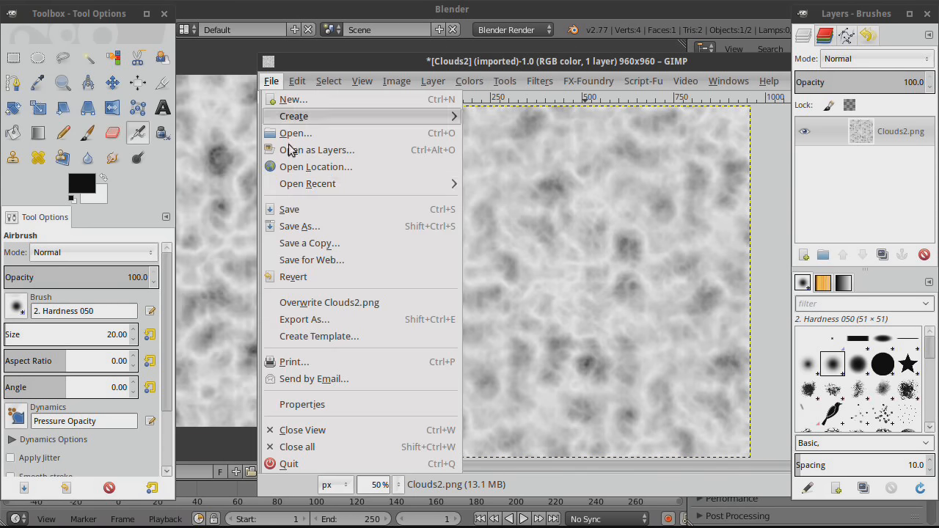
pyautogui.click(329, 299)
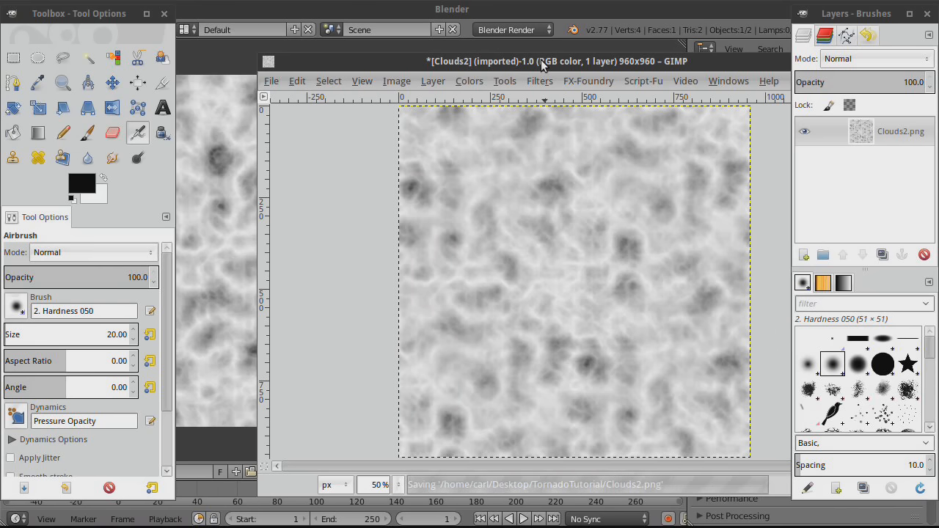
# Step: Close the exported Clouds2 image, discarding its unsaved project changes, and exit GIMP to return to Blender
pyautogui.moveTo(541, 64); pyautogui.dragTo(402, 53)
pyautogui.click(742, 53)
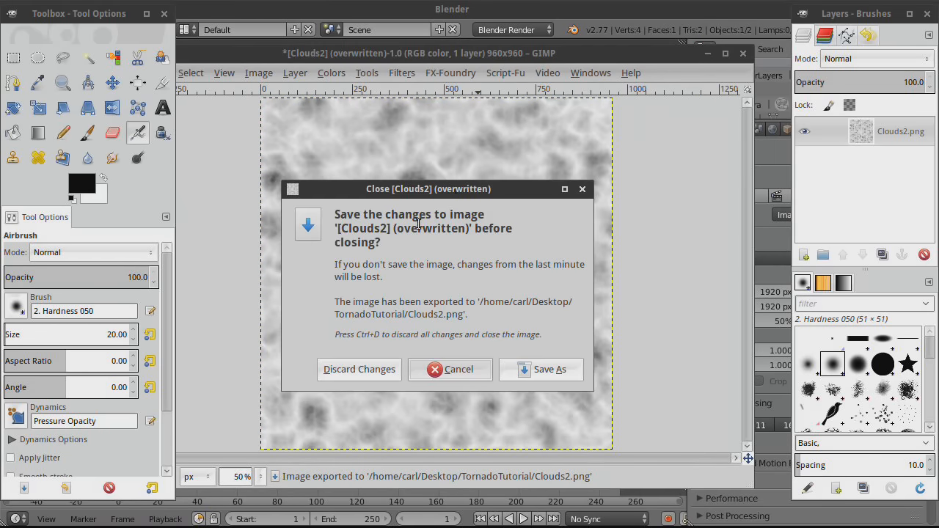
pyautogui.click(379, 372)
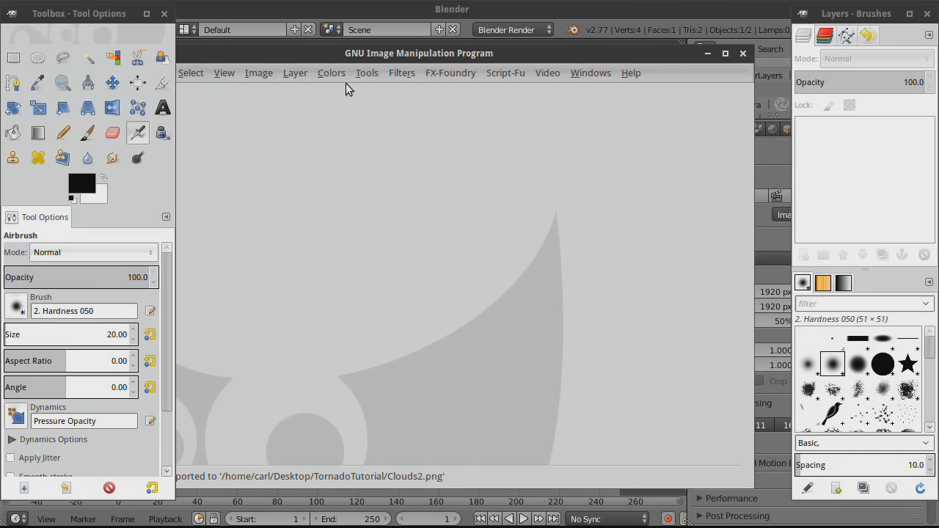
pyautogui.click(758, 52)
# Step: Switch the image editor area back to the 3D View and delete the original textured plane
pyautogui.click(16, 472)
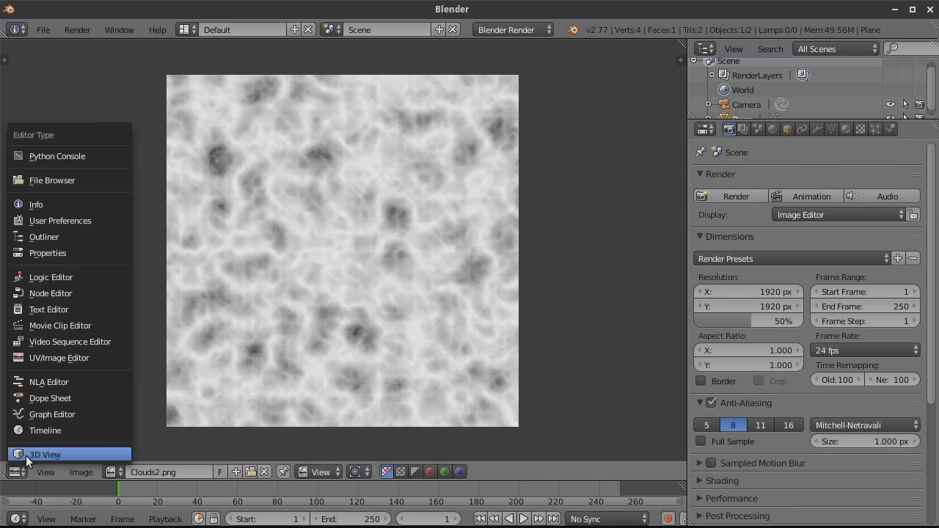
pyautogui.click(26, 455)
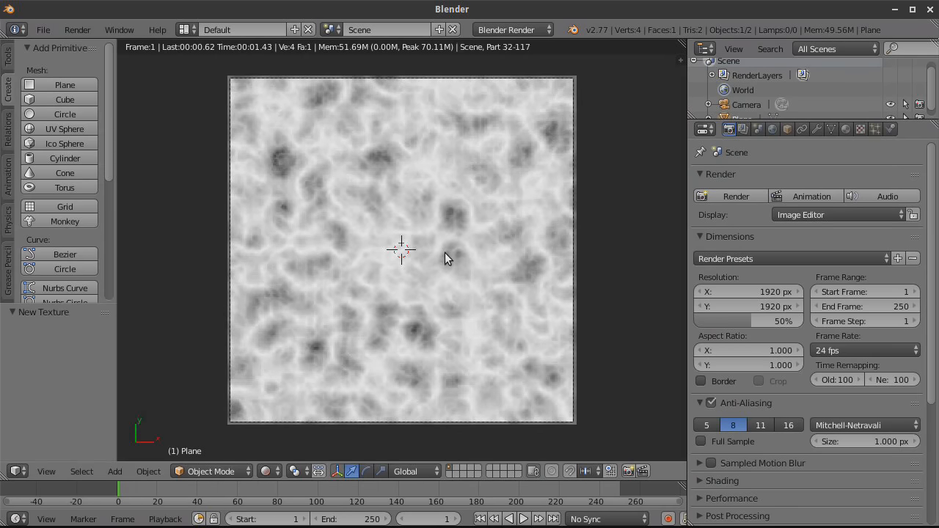
pyautogui.press('x')
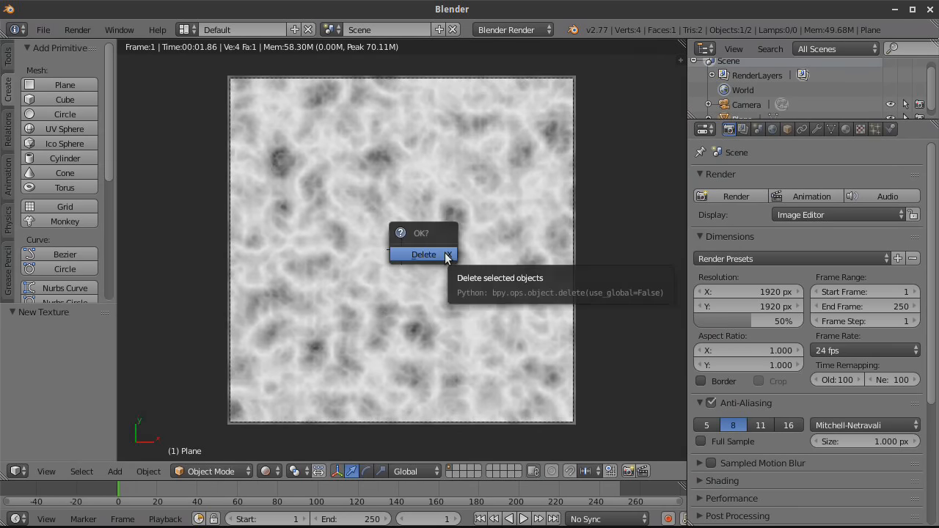
pyautogui.click(445, 253)
# Step: Set the viewport shading to Texture with the GLSL material mode, and narrow the properties sidebar
pyautogui.click(265, 471)
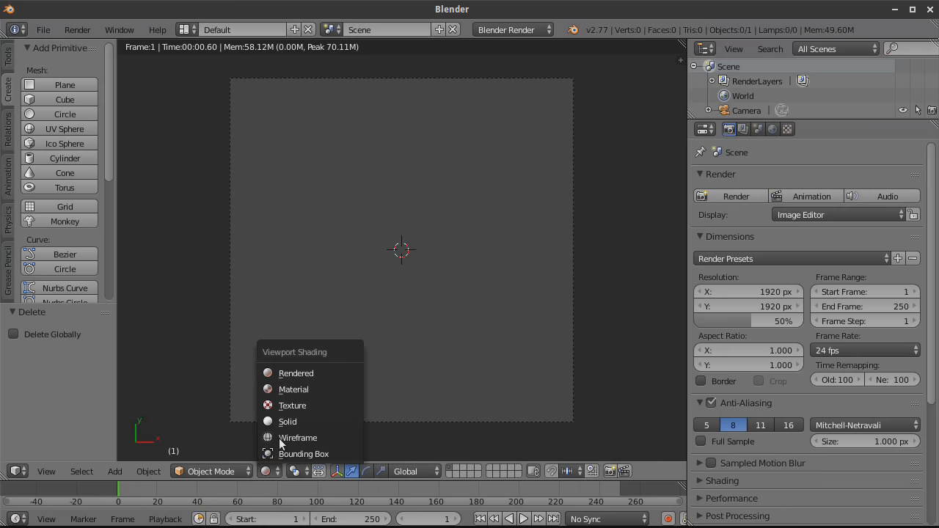
pyautogui.click(283, 410)
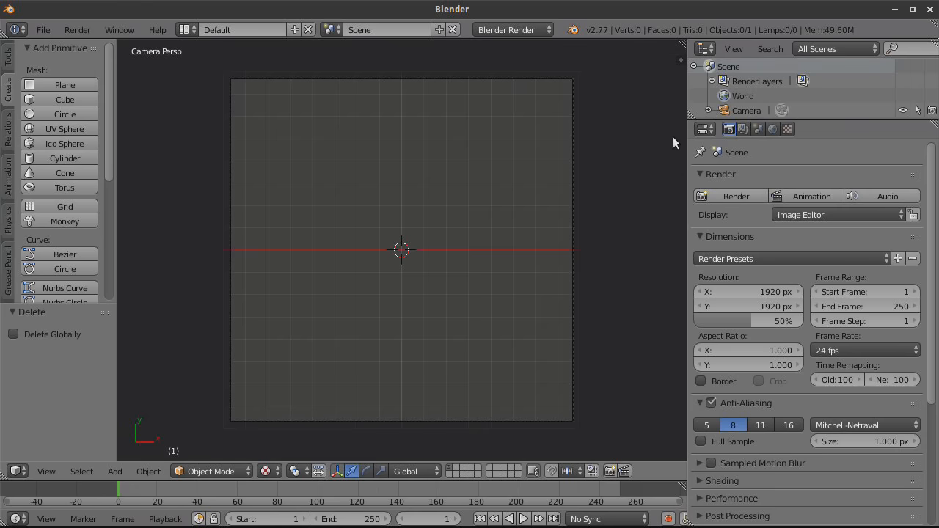
pyautogui.click(680, 61)
pyautogui.scroll(-5, 633, 344)
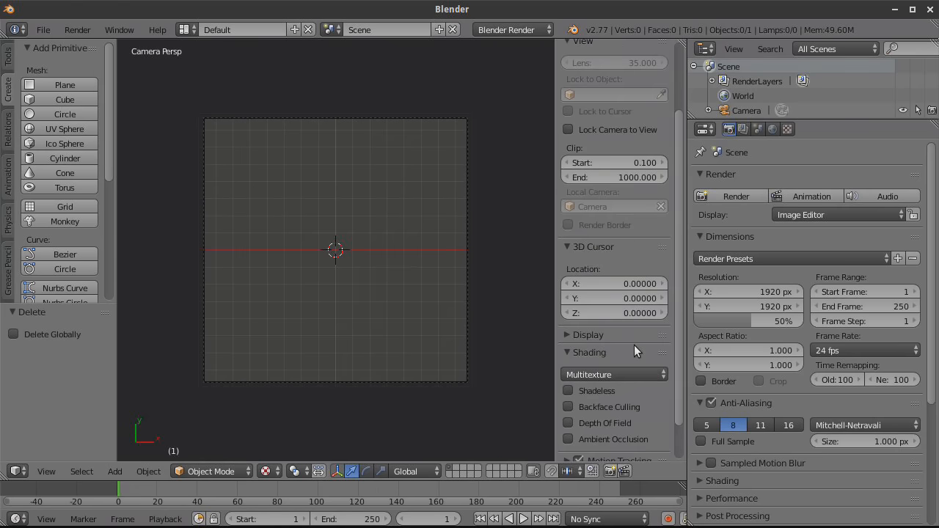
pyautogui.scroll(-2, 634, 344)
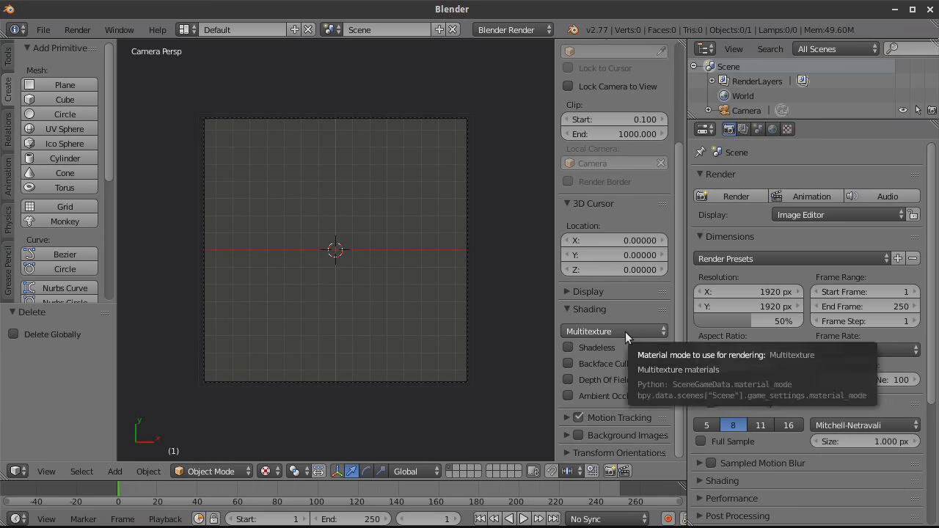
pyautogui.click(625, 332)
pyautogui.click(611, 297)
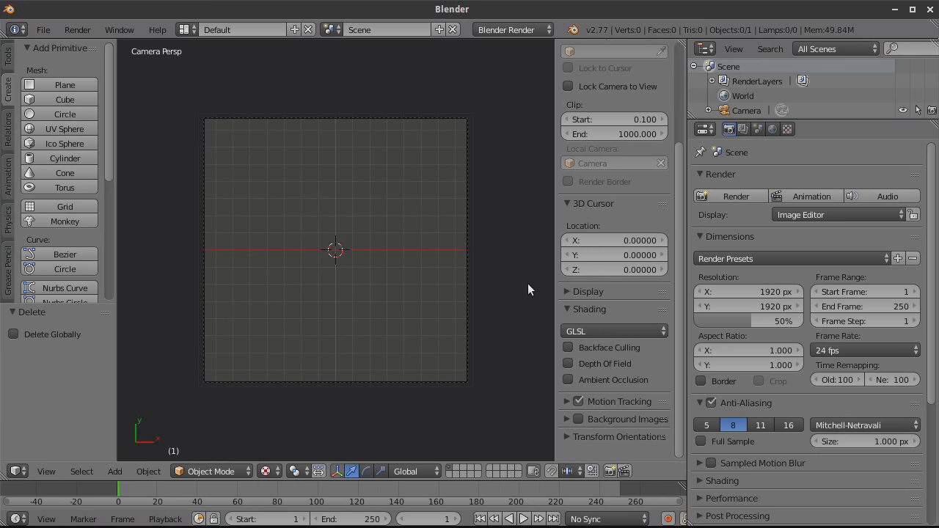
pyautogui.moveTo(553, 280); pyautogui.dragTo(588, 279)
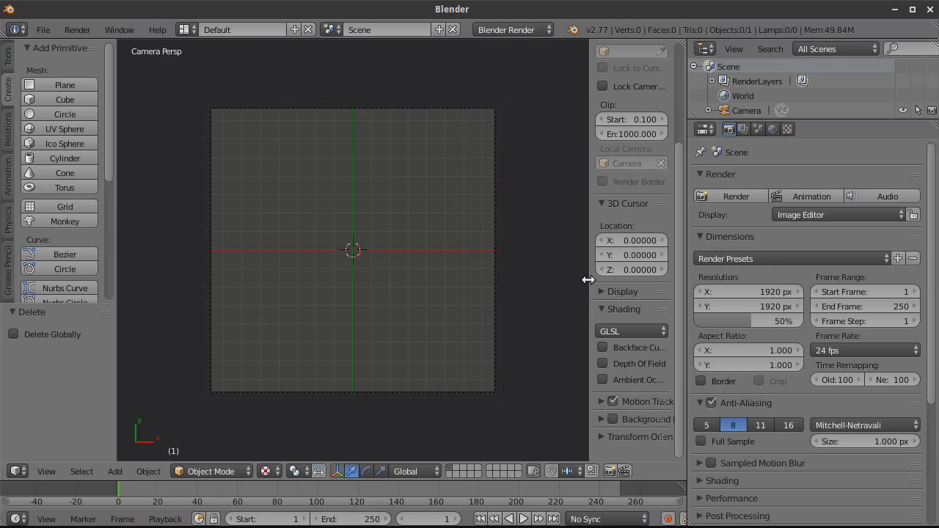
# Step: Import Clouds2.png from the Desktop's TornadoTutorial folder as an image plane with a Shadeless material
pyautogui.click(43, 30)
pyautogui.moveTo(134, 300)
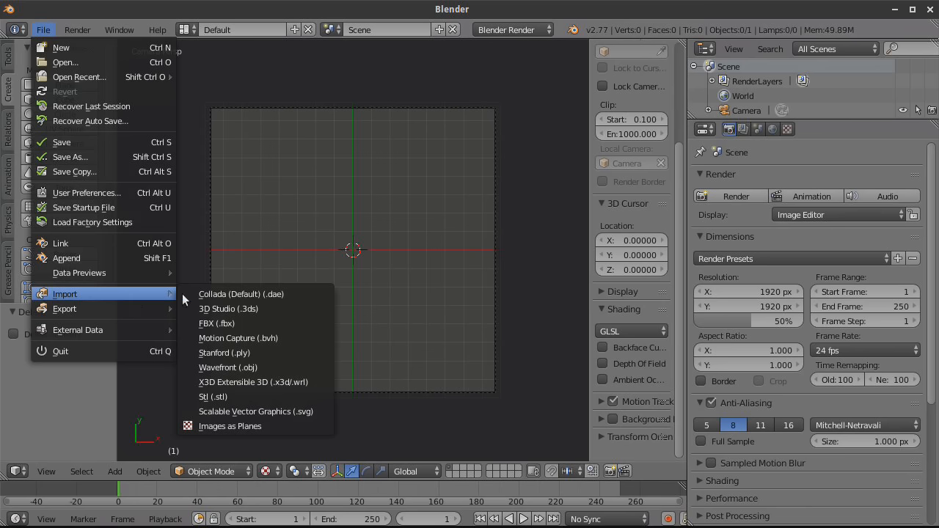
pyautogui.click(268, 425)
pyautogui.click(34, 186)
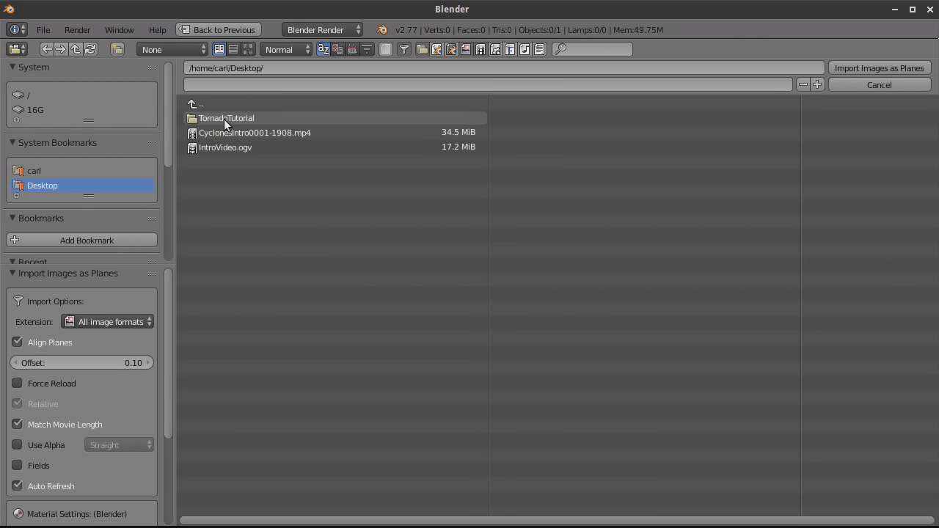
pyautogui.click(224, 119)
pyautogui.click(221, 177)
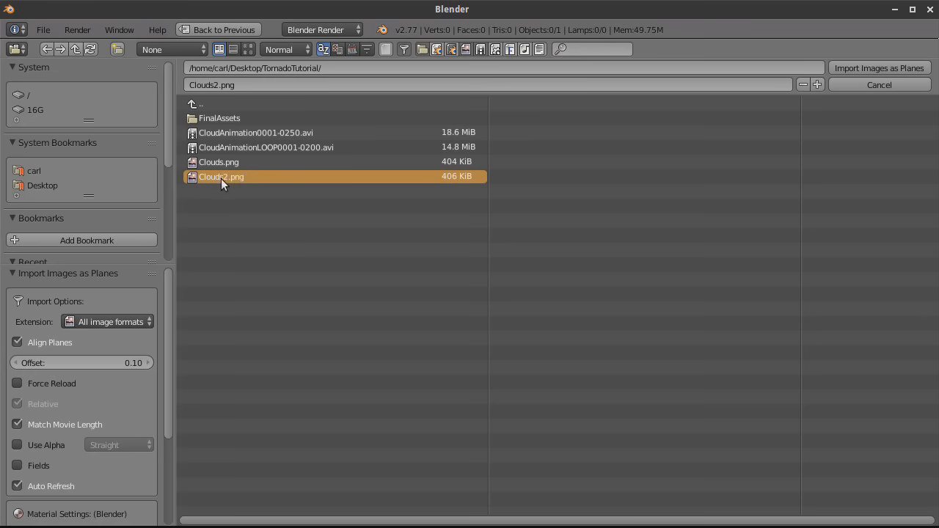
pyautogui.scroll(-5, 55, 459)
pyautogui.click(18, 402)
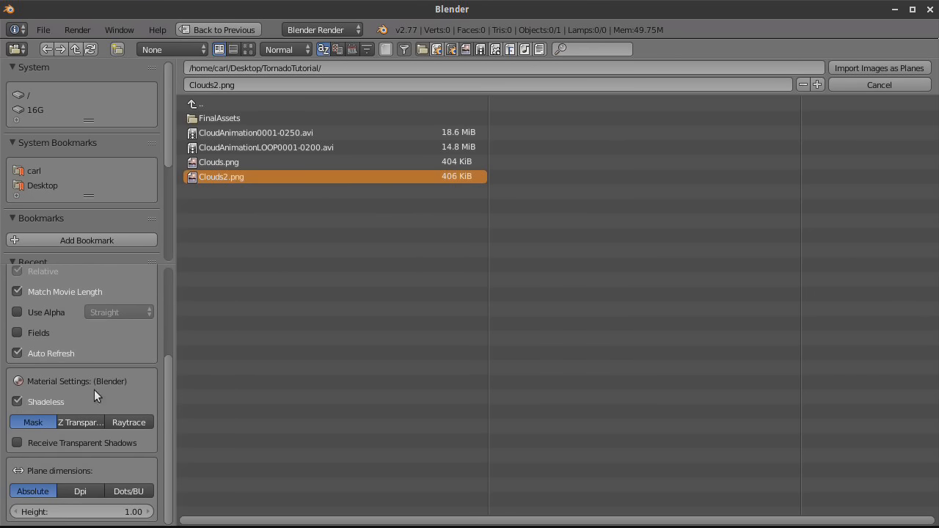
pyautogui.click(842, 67)
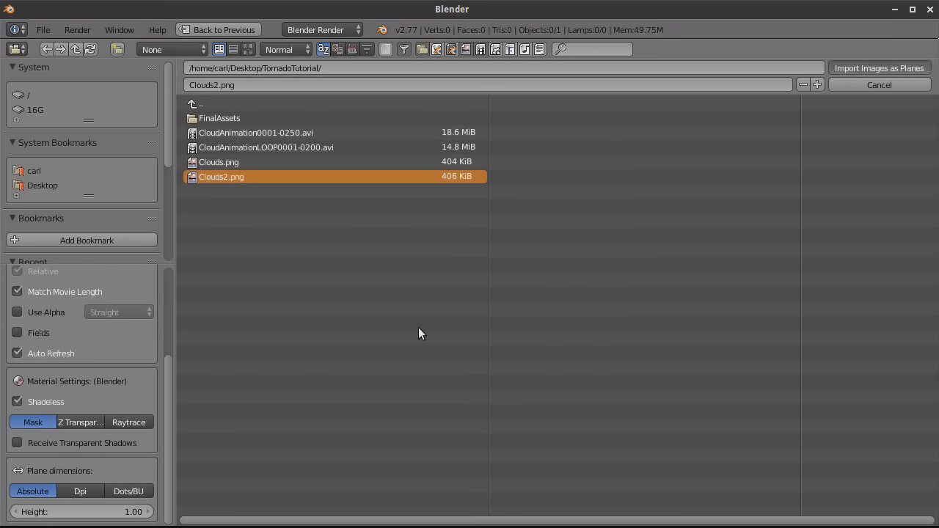
# Step: Scale the imported clouds plane uniformly to about 15.665 so it just fills the camera frame
pyautogui.press('s')
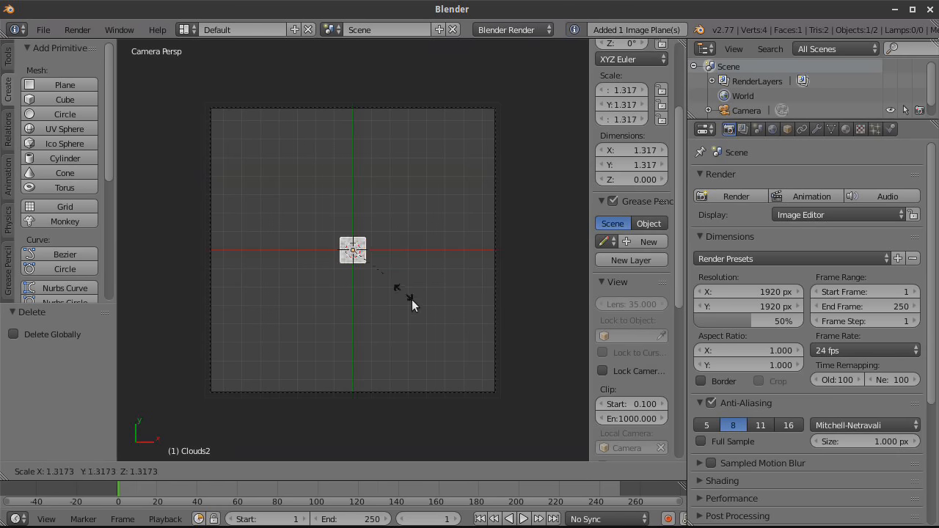
pyautogui.click(559, 416)
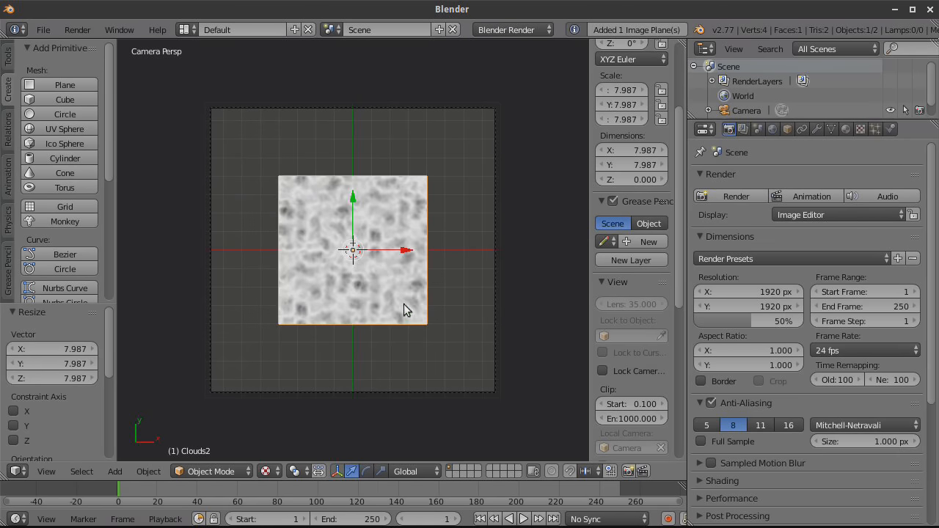
pyautogui.press('s')
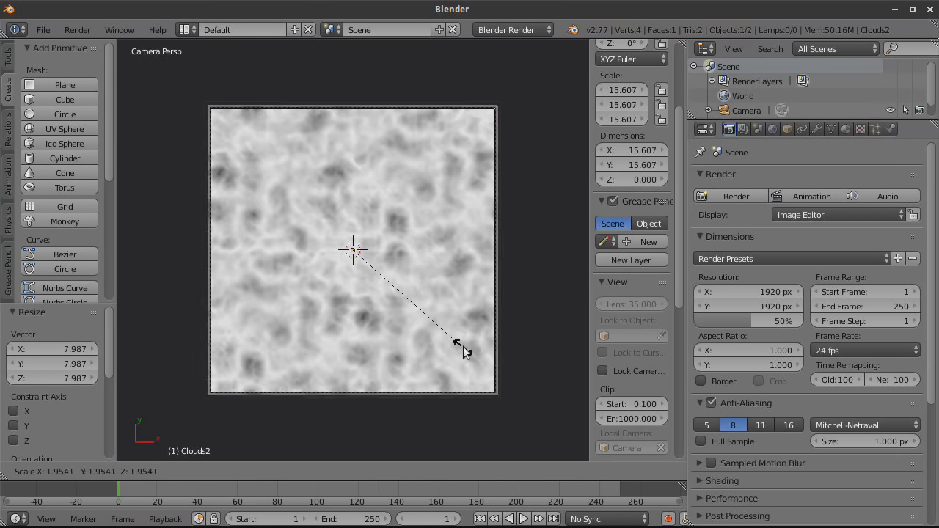
pyautogui.click(465, 347)
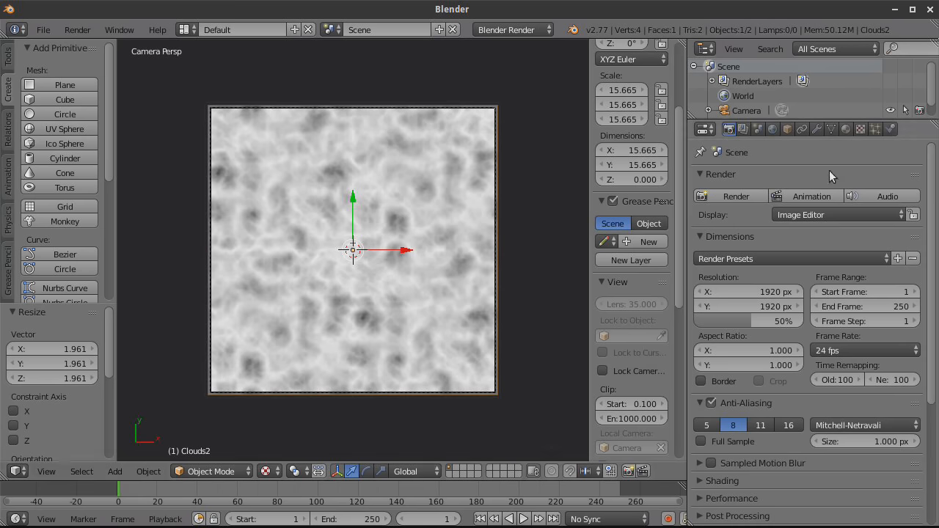
# Step: Add an Array modifier with a count of 3 to the clouds plane and slide it along X and back to check the seams
pyautogui.click(817, 129)
pyautogui.click(738, 181)
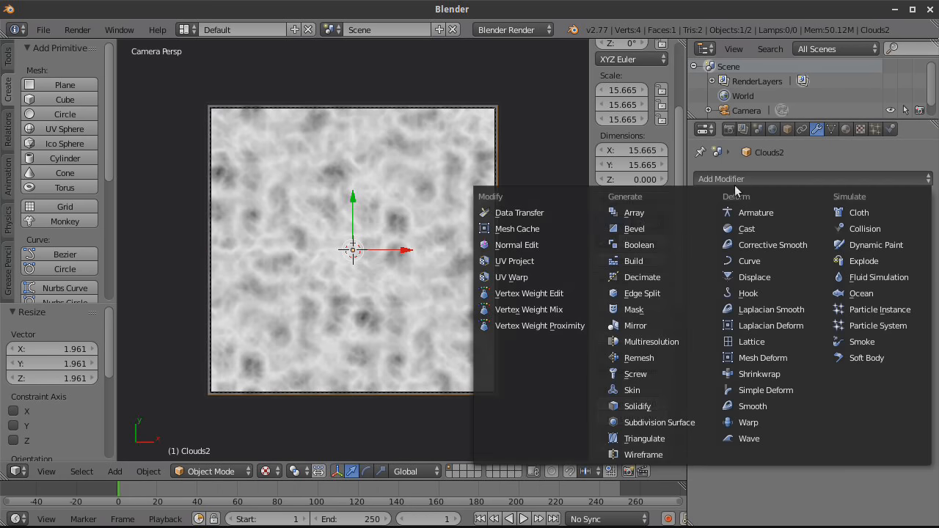
pyautogui.click(650, 215)
pyautogui.click(923, 264)
pyautogui.moveTo(405, 250); pyautogui.dragTo(221, 247)
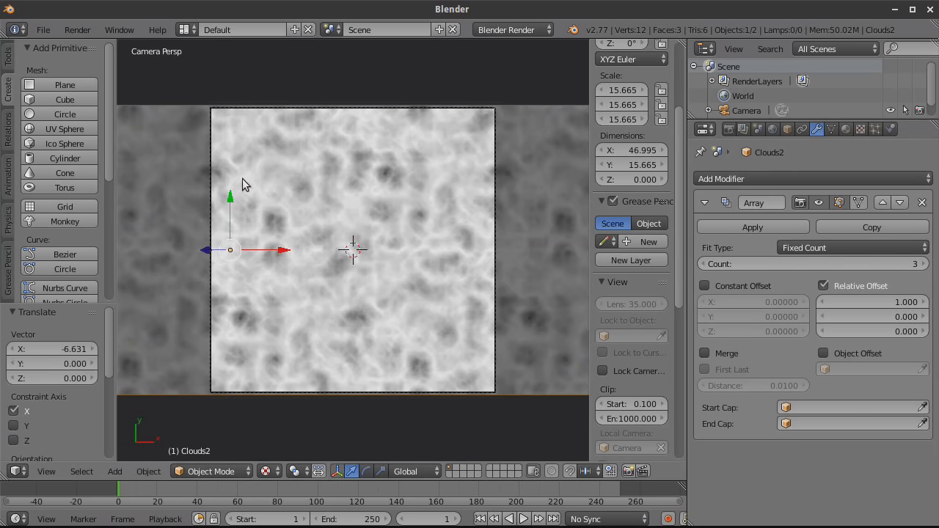
pyautogui.moveTo(287, 253); pyautogui.dragTo(397, 245)
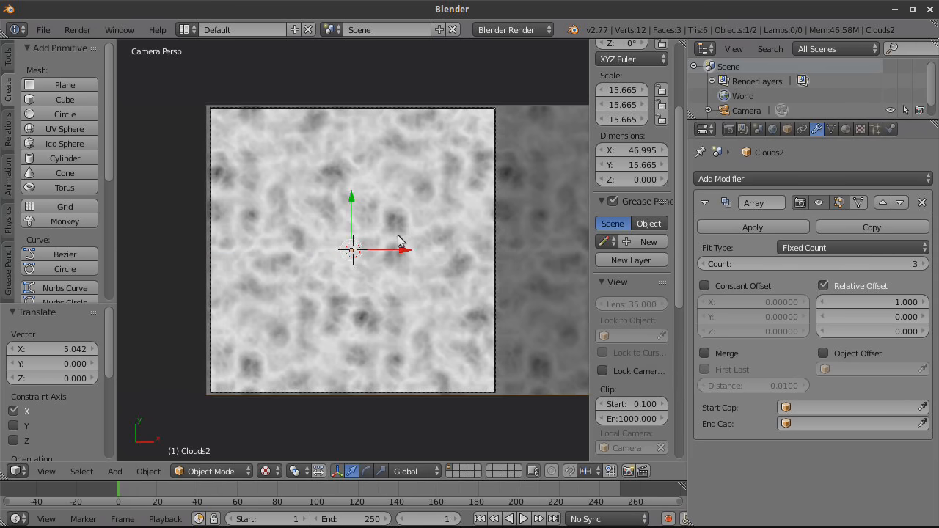
# Step: Duplicate the arrayed clouds plane in place and hide the copy, using an enlarged Outliner limited to the Current Scene
pyautogui.hotkey('shift', 'd')
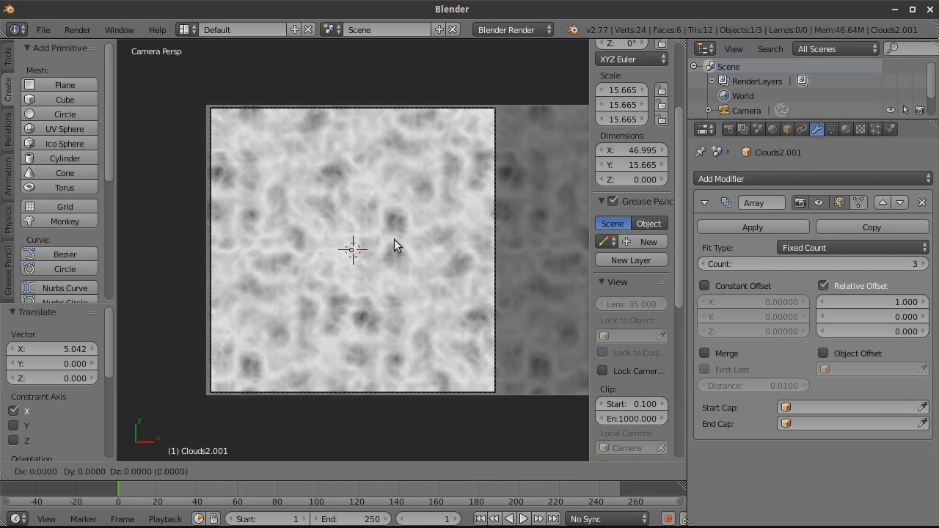
pyautogui.press('Escape')
pyautogui.moveTo(802, 119); pyautogui.dragTo(803, 217)
pyautogui.click(833, 47)
pyautogui.click(823, 84)
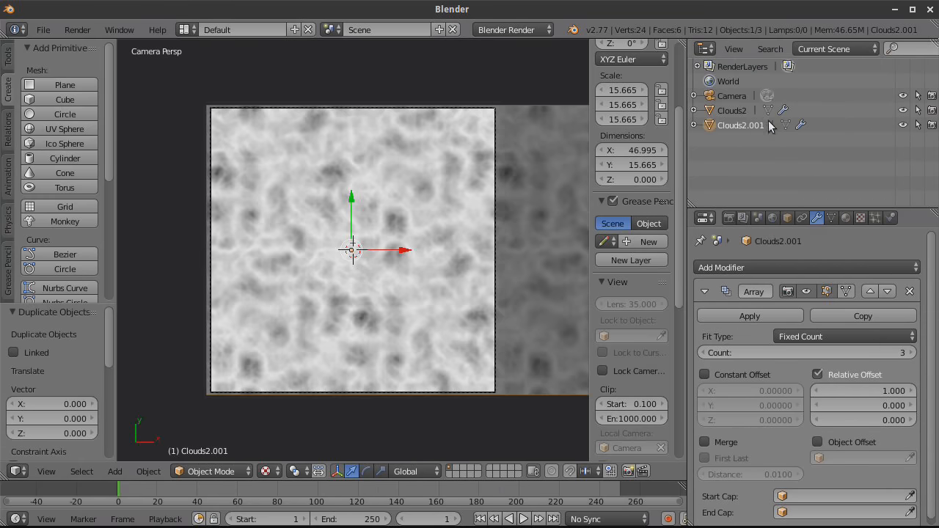
pyautogui.click(903, 124)
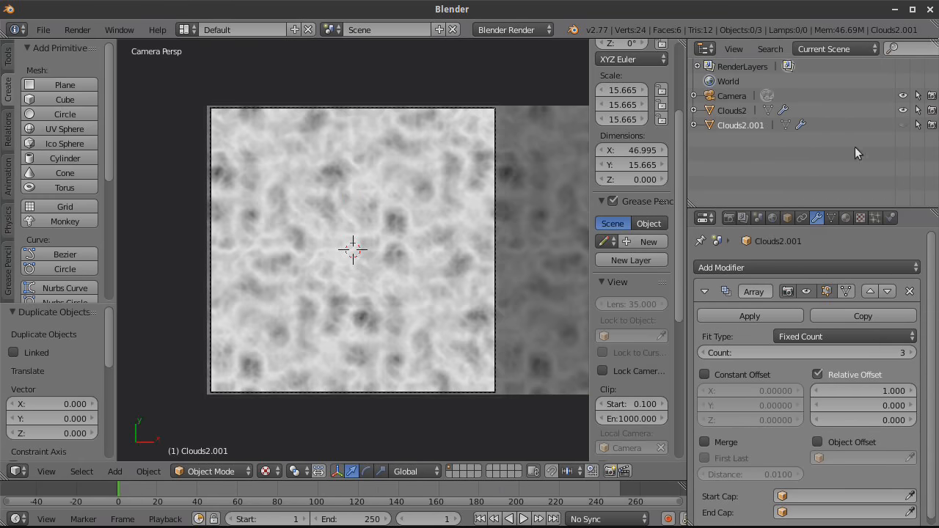
# Step: Slide the Clouds2 array along negative X until its last tile fills the camera frame, and insert a keyframe at frame 1
pyautogui.click(734, 110)
pyautogui.moveTo(402, 250); pyautogui.dragTo(123, 227)
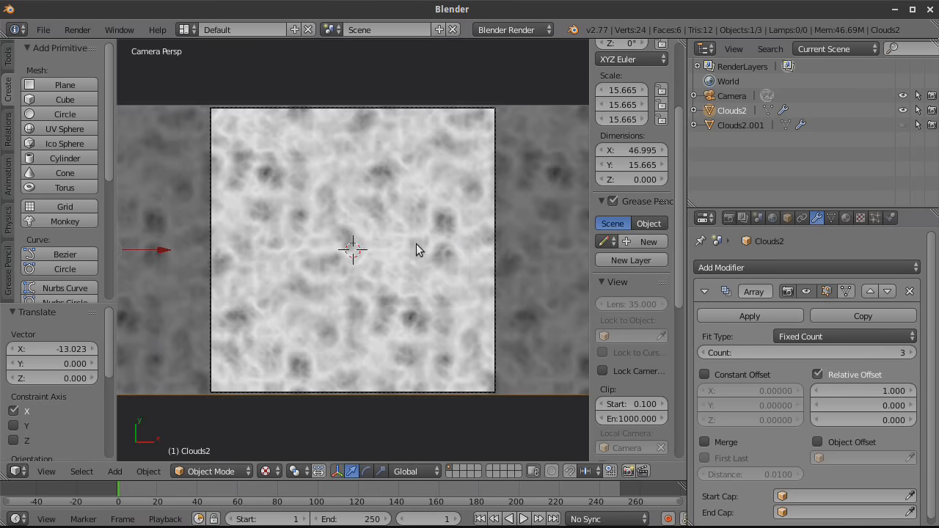
pyautogui.scroll(-2, 416, 244)
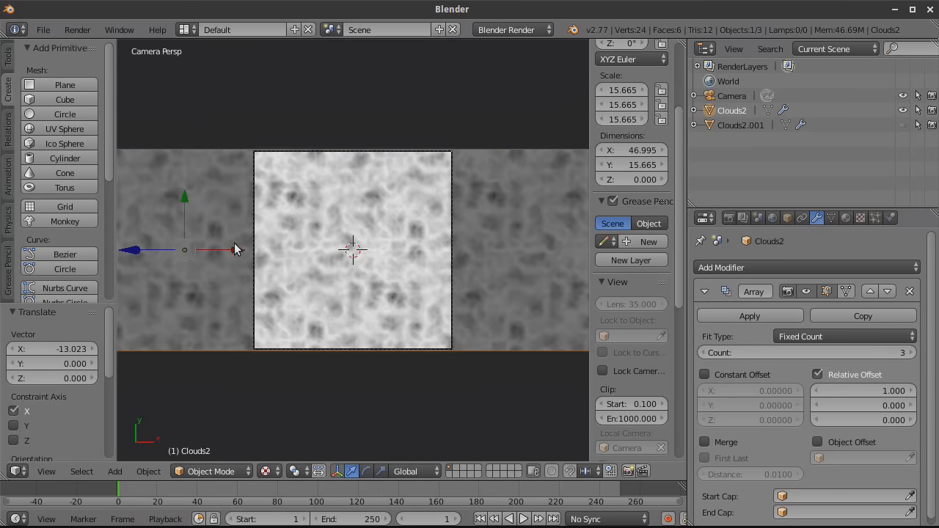
pyautogui.moveTo(234, 243); pyautogui.dragTo(468, 253)
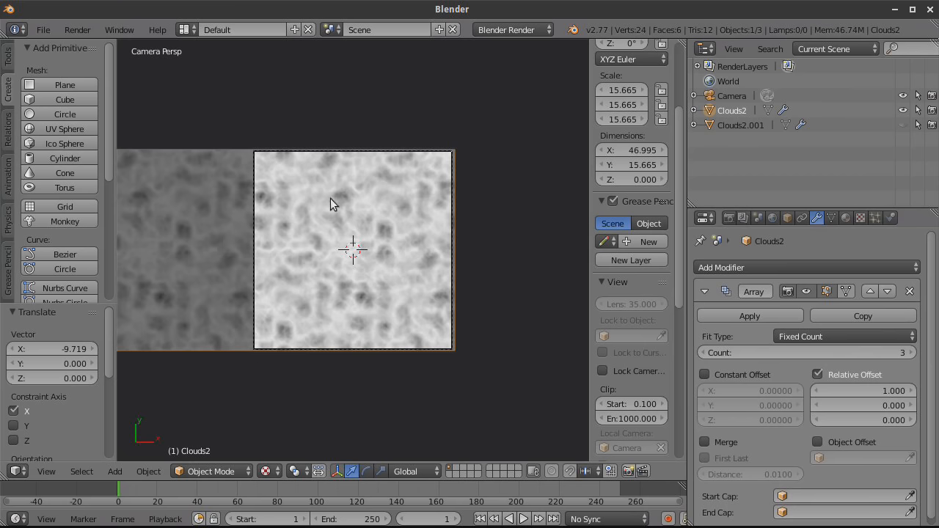
pyautogui.press('i')
pyautogui.click(367, 242)
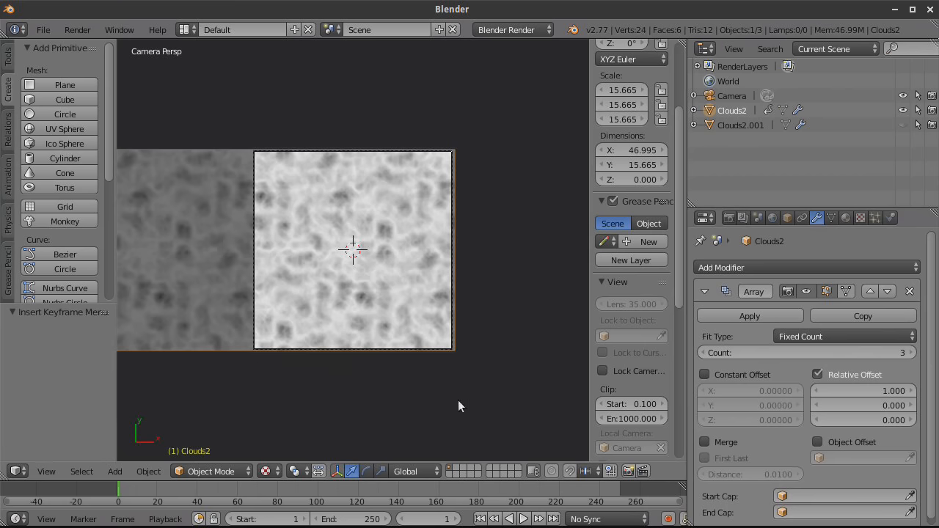
# Step: At frame 250, slide Clouds2 about 31.045 along X so its first tile fills the camera frame, and insert a Location keyframe
pyautogui.click(553, 519)
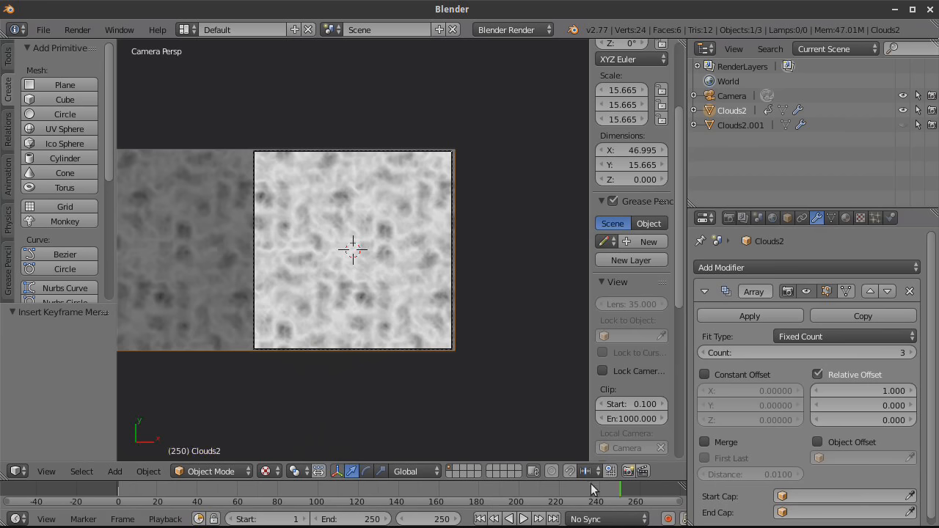
pyautogui.press('g')
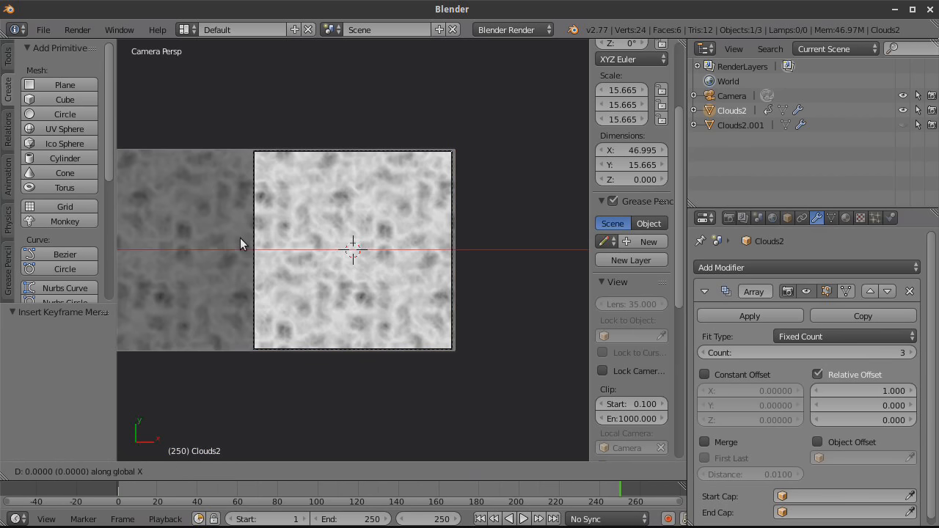
pyautogui.press('x')
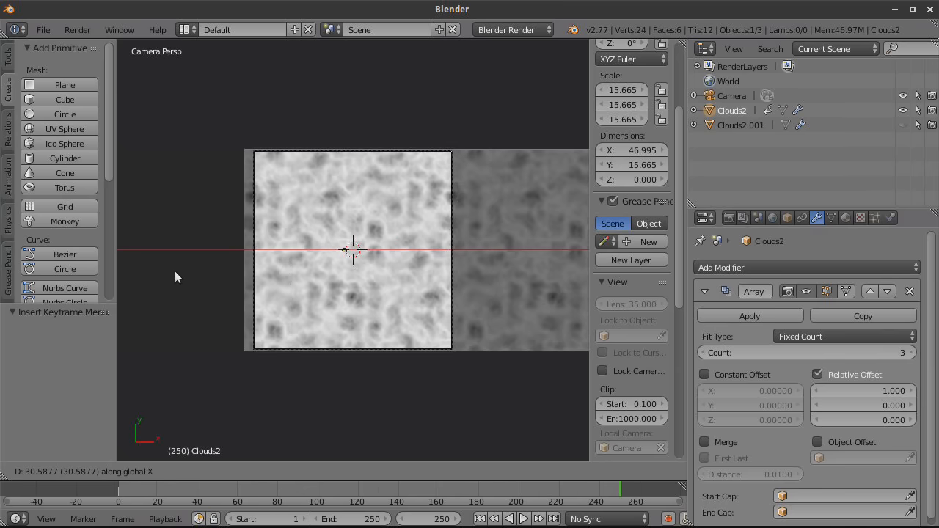
pyautogui.click(178, 270)
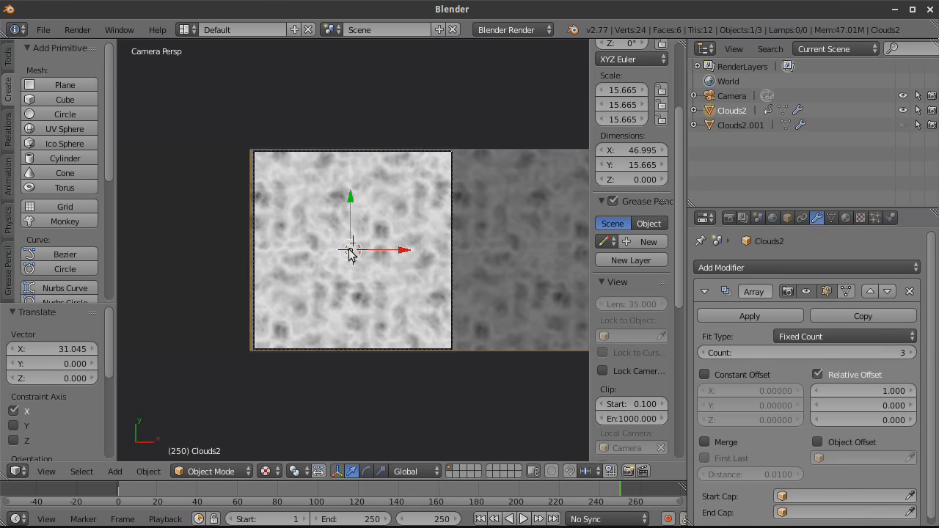
pyautogui.press('i')
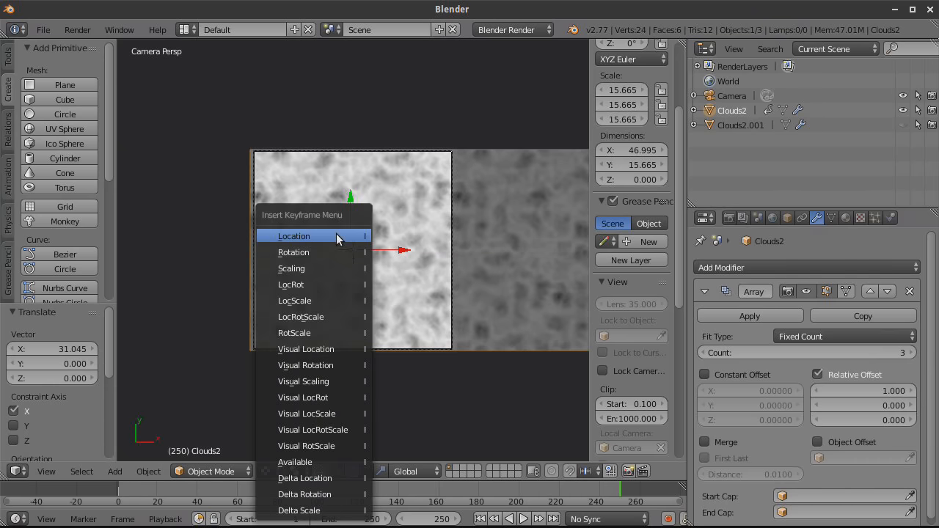
pyautogui.click(336, 236)
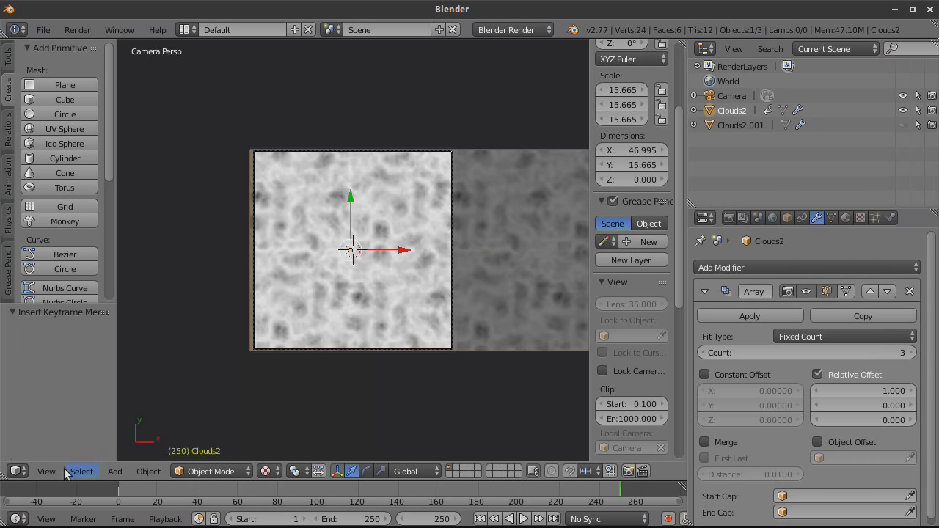
# Step: Split the 3D view horizontally, turn the lower area into a Graph Editor, and frame all of Clouds2's curves
pyautogui.moveTo(4, 477); pyautogui.dragTo(13, 409)
pyautogui.click(16, 472)
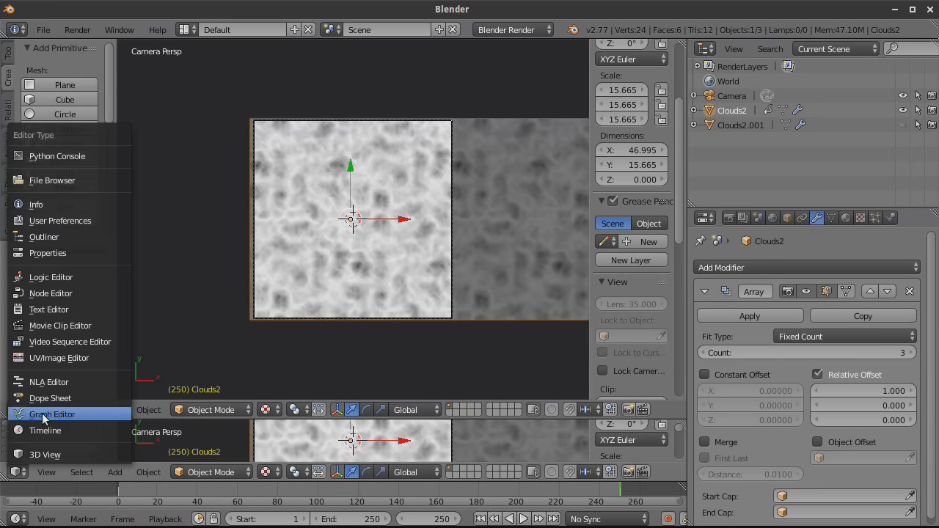
pyautogui.click(44, 414)
pyautogui.press('Home')
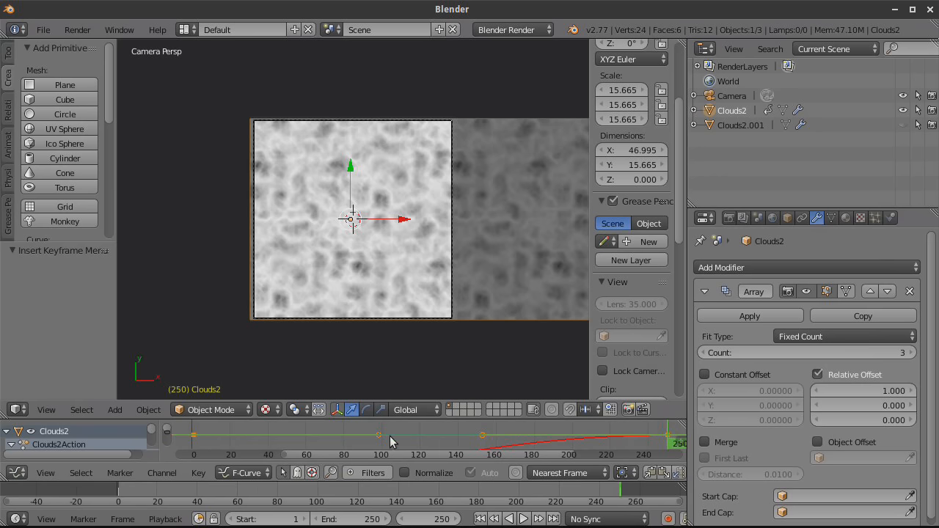
# Step: Set the Clouds2 keyframe handles to Vector for linear motion, and collapse the Graph Editor down to its header
pyautogui.press('v')
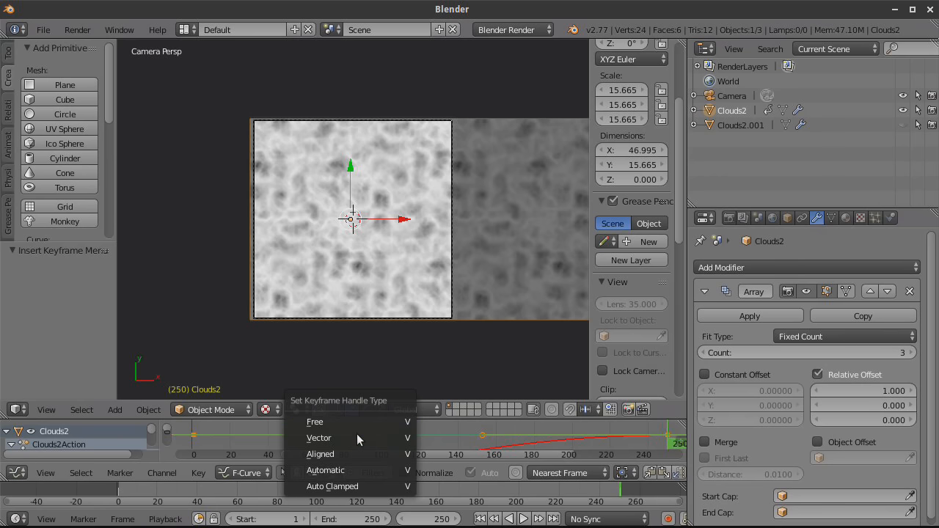
pyautogui.click(358, 438)
pyautogui.scroll(-15, 524, 441)
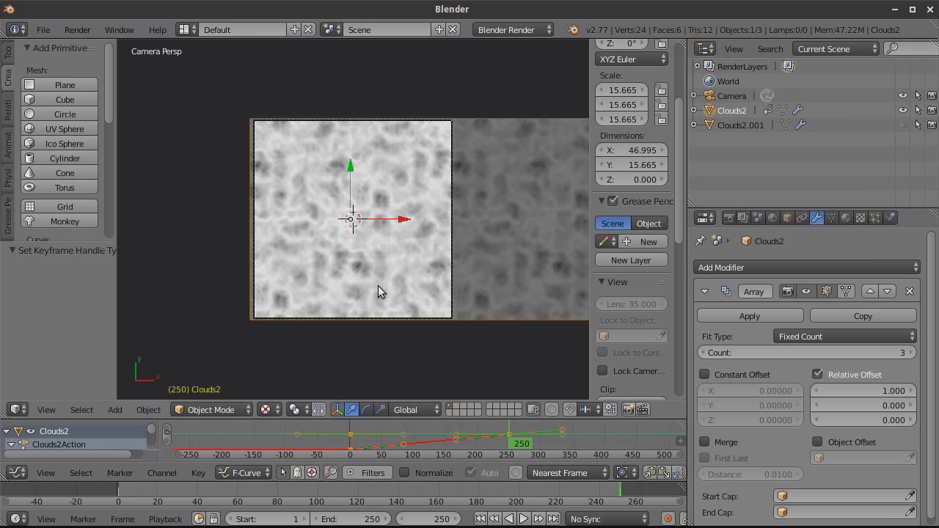
pyautogui.moveTo(284, 421); pyautogui.dragTo(280, 468)
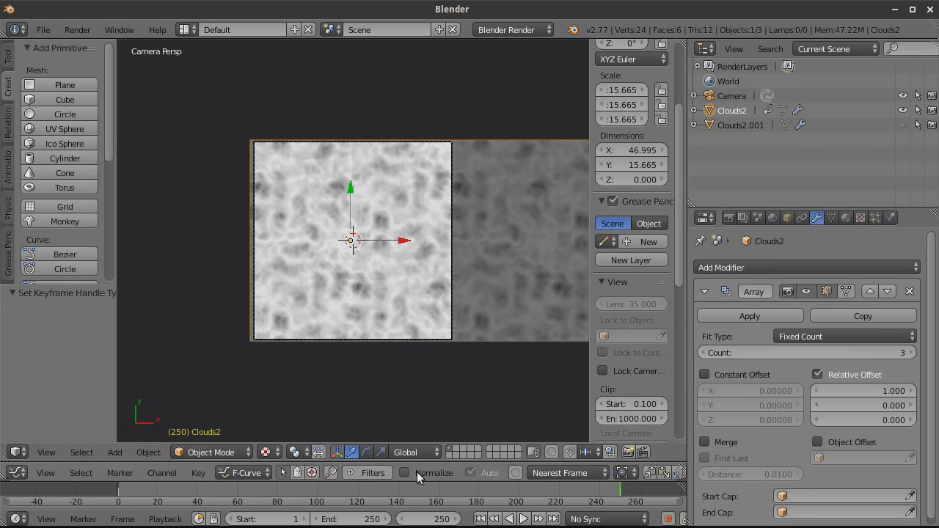
# Step: Play the clouds animation from the first frame to check the scrolling motion, and stop playback
pyautogui.click(479, 519)
pyautogui.click(523, 518)
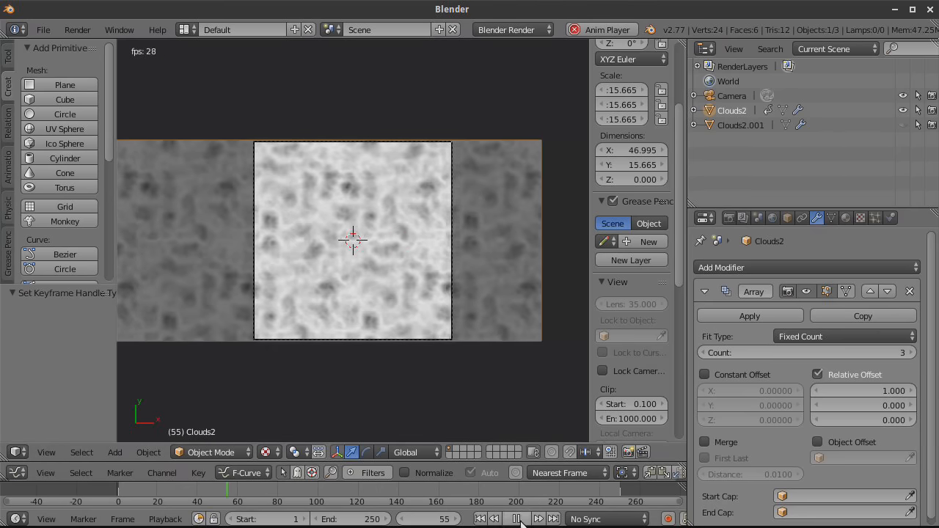
pyautogui.hotkey('alt', 'a')
# Step: Unhide and select the duplicate Clouds2.001, and enable X-Ray in its object display settings
pyautogui.click(902, 125)
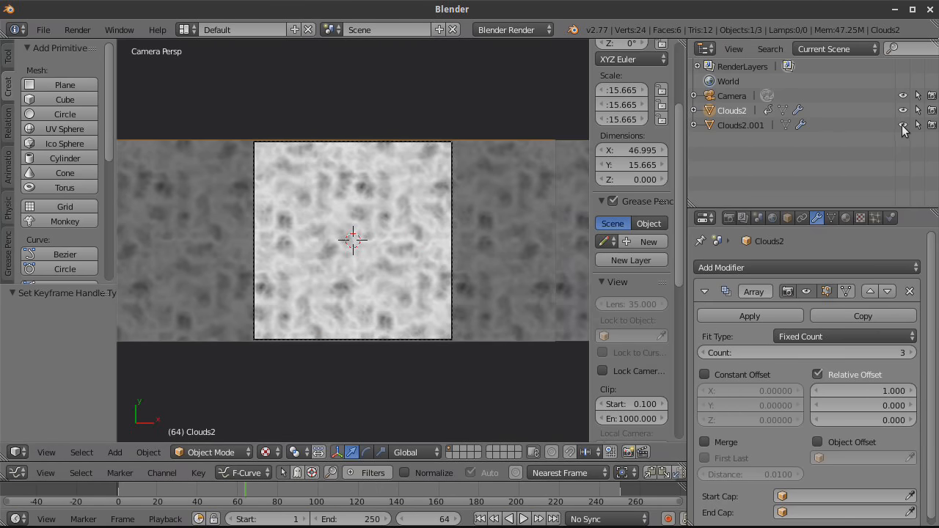
pyautogui.click(719, 126)
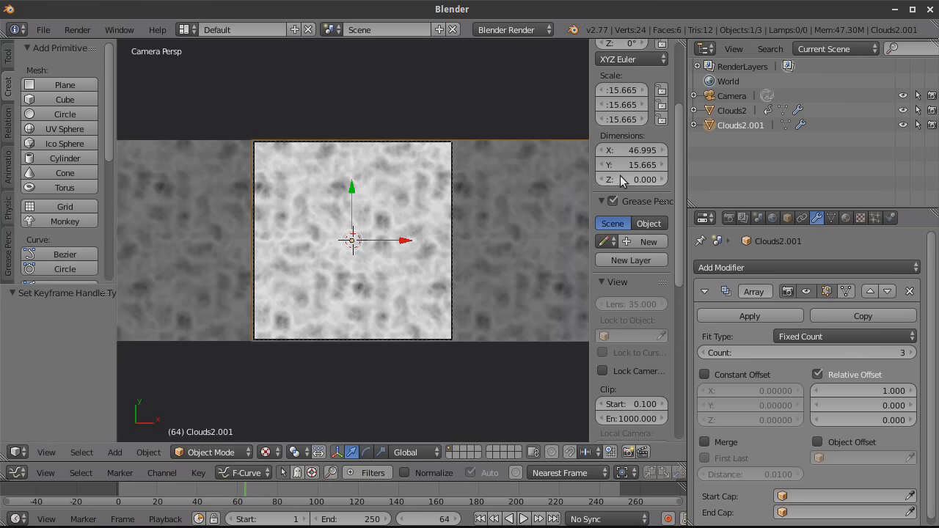
pyautogui.click(787, 218)
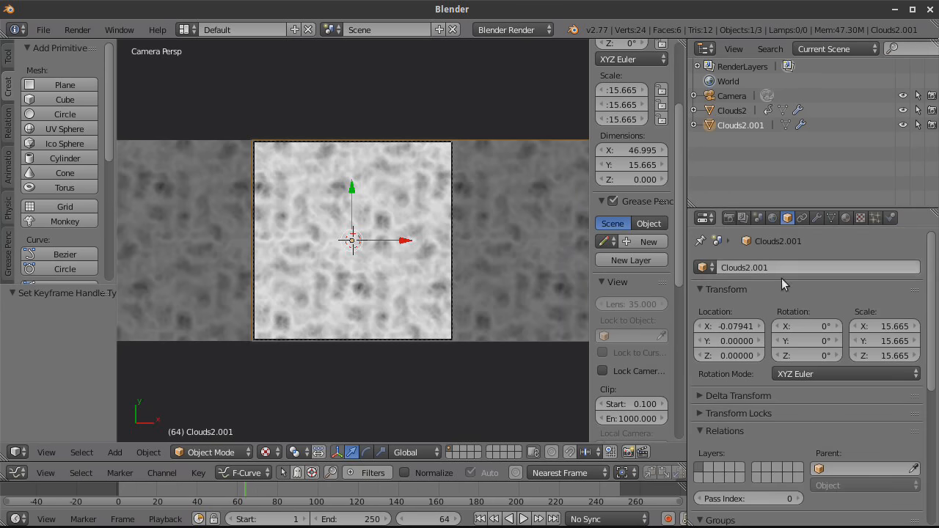
pyautogui.scroll(-7, 805, 377)
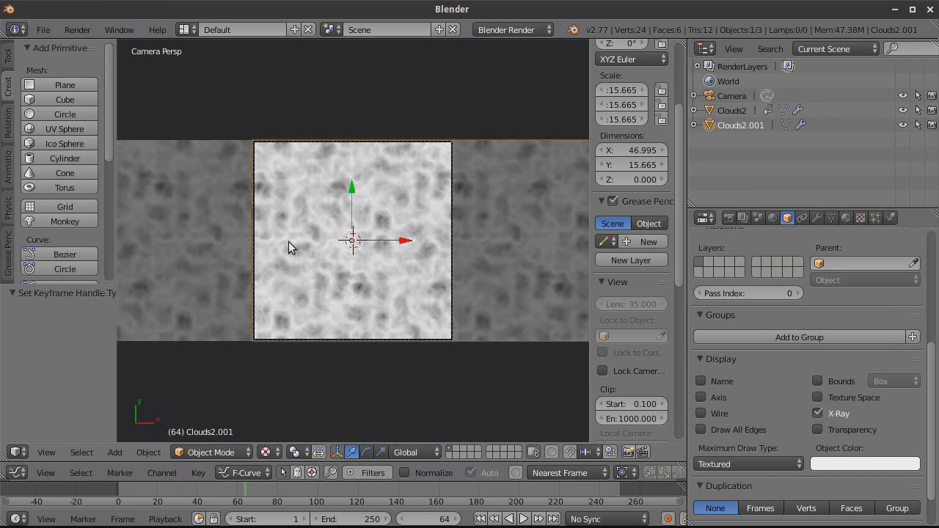
# Step: Make Clouds2.001's material a single-user copy and enable Mask transparency with an alpha of 0.6
pyautogui.click(846, 218)
pyautogui.scroll(3, 838, 387)
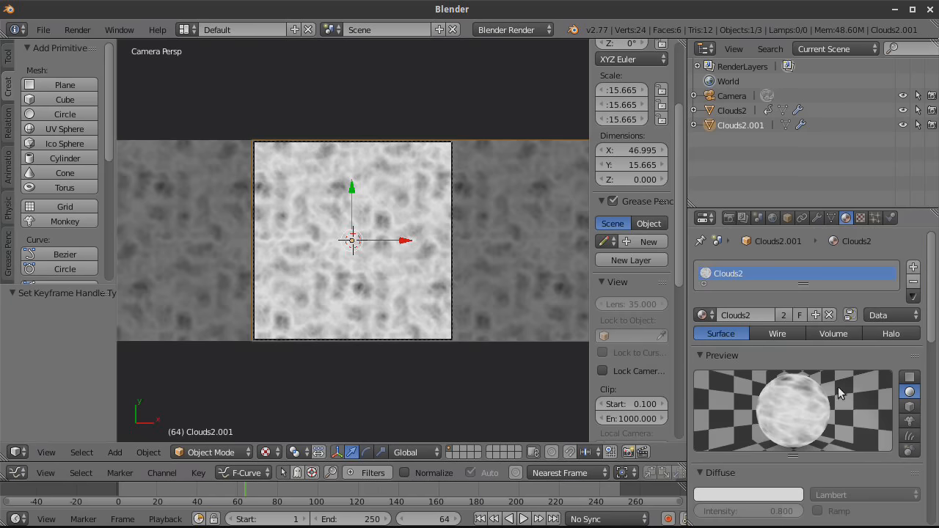
pyautogui.click(783, 315)
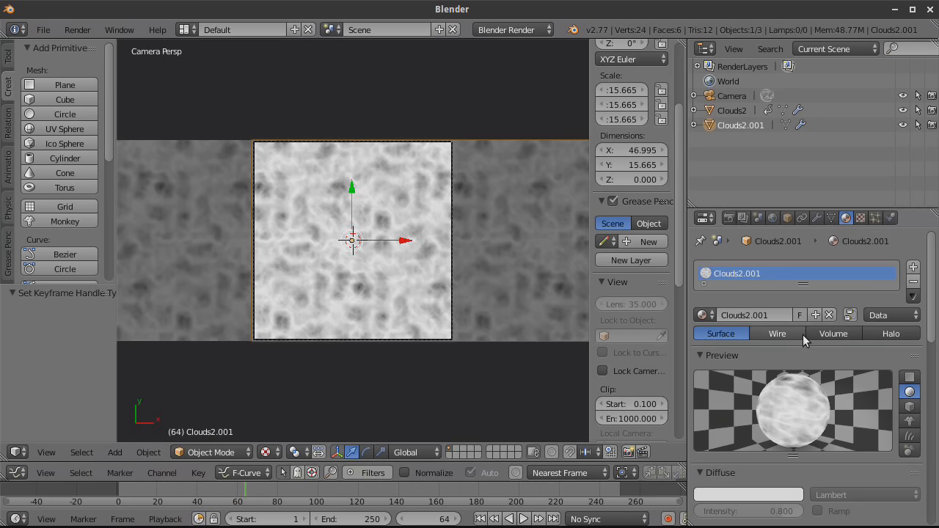
pyautogui.scroll(-8, 807, 388)
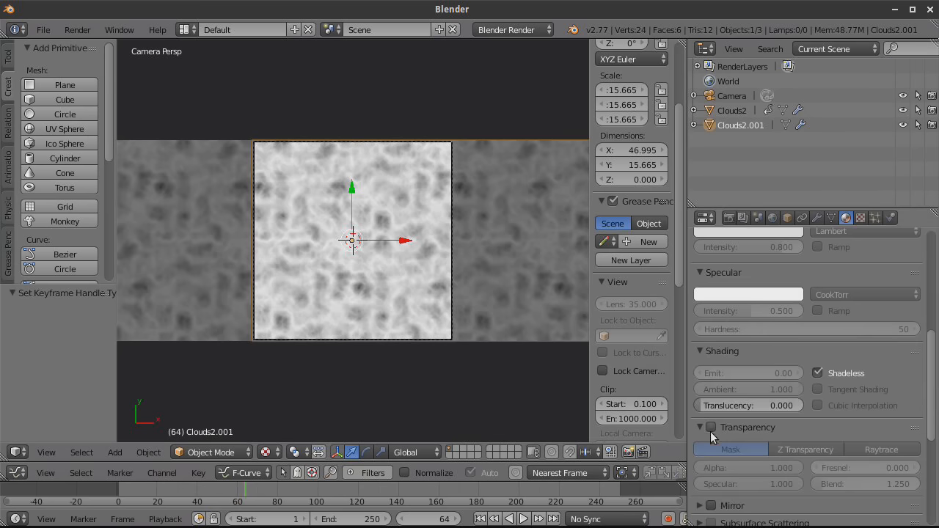
pyautogui.click(711, 427)
pyautogui.click(761, 467)
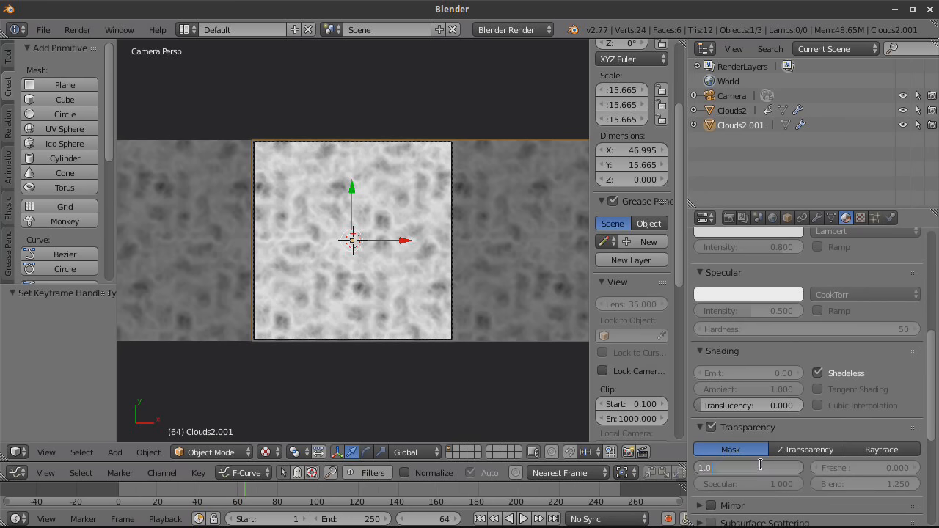
pyautogui.write('6')
pyautogui.press('Return')
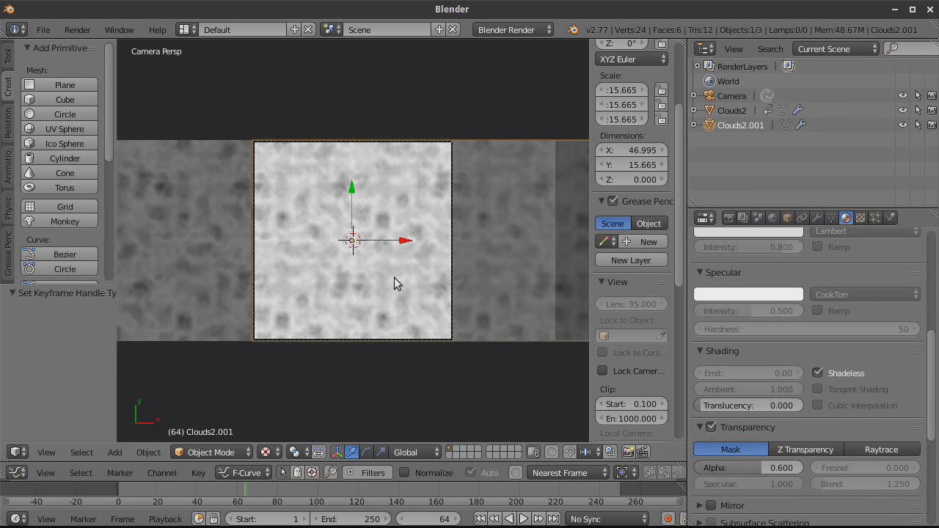
# Step: Shift Clouds2.001 about -7.318 along X and rotate it 180 degrees around the Z axis
pyautogui.moveTo(409, 241); pyautogui.dragTo(323, 244)
pyautogui.scroll(-1, 348, 253)
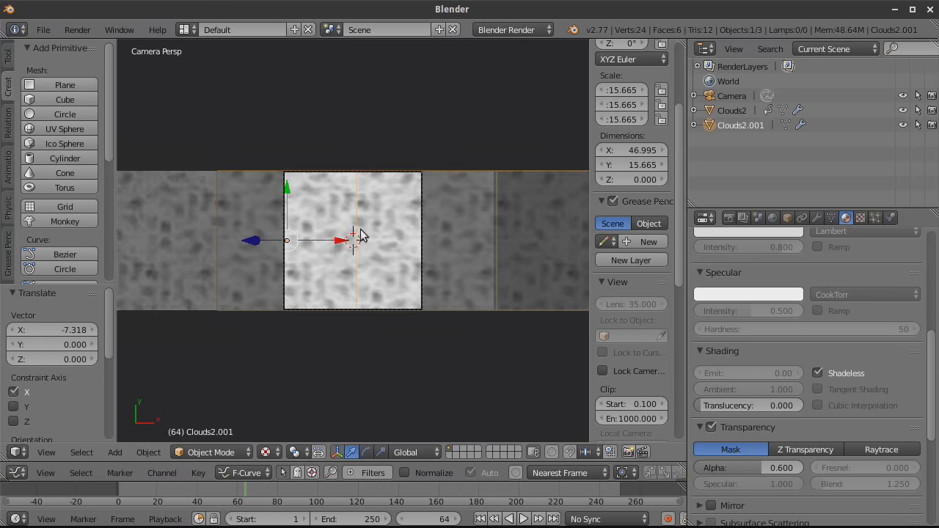
pyautogui.press('r')
pyautogui.write('z')
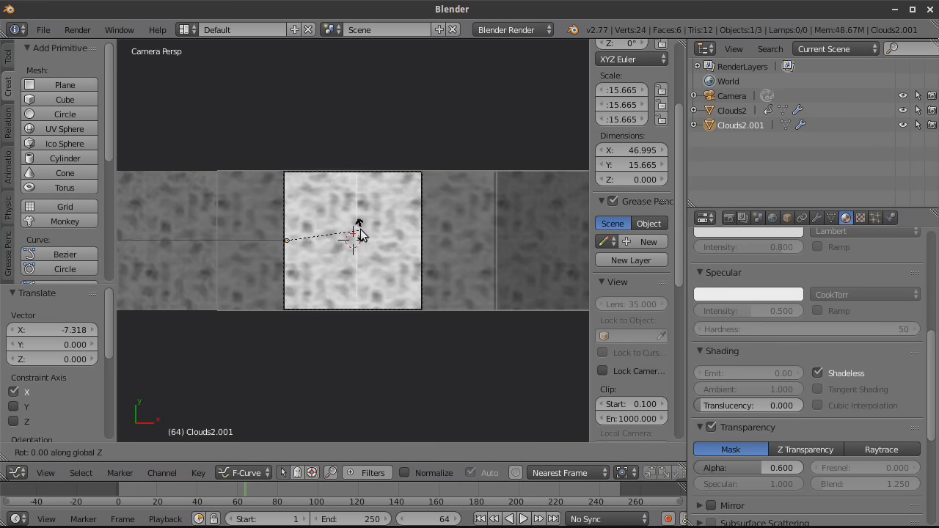
pyautogui.write('180')
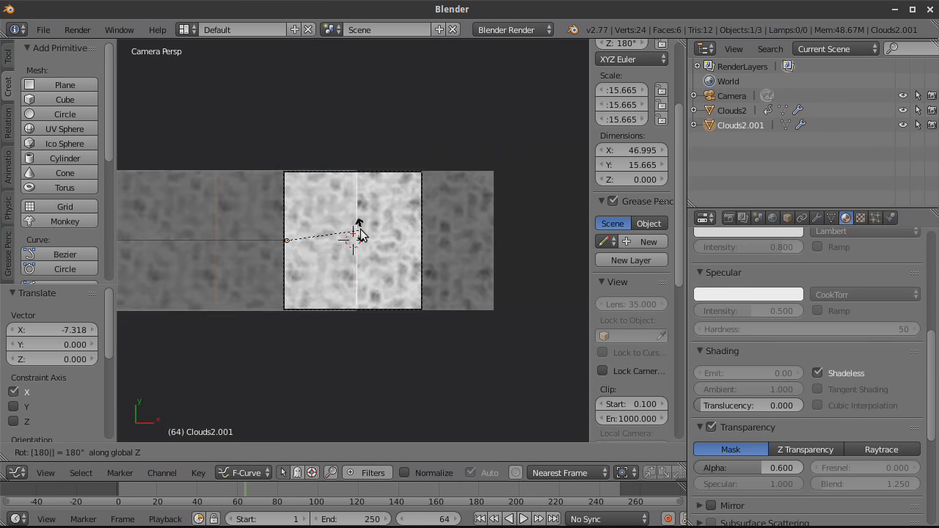
pyautogui.press('Return')
# Step: Move Clouds2.001 about 14.490 along X and scale it up uniformly by about 1.562
pyautogui.moveTo(336, 243); pyautogui.dragTo(465, 254)
pyautogui.press('s')
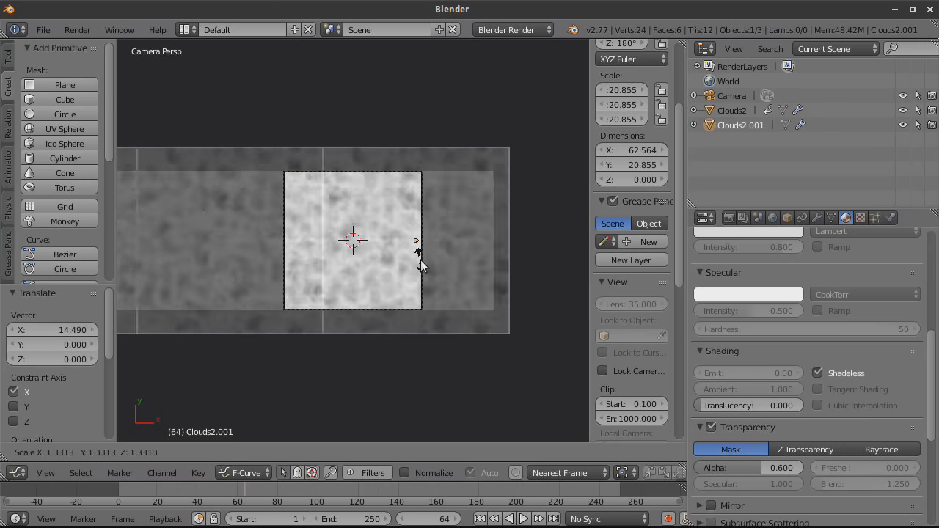
pyautogui.click(421, 262)
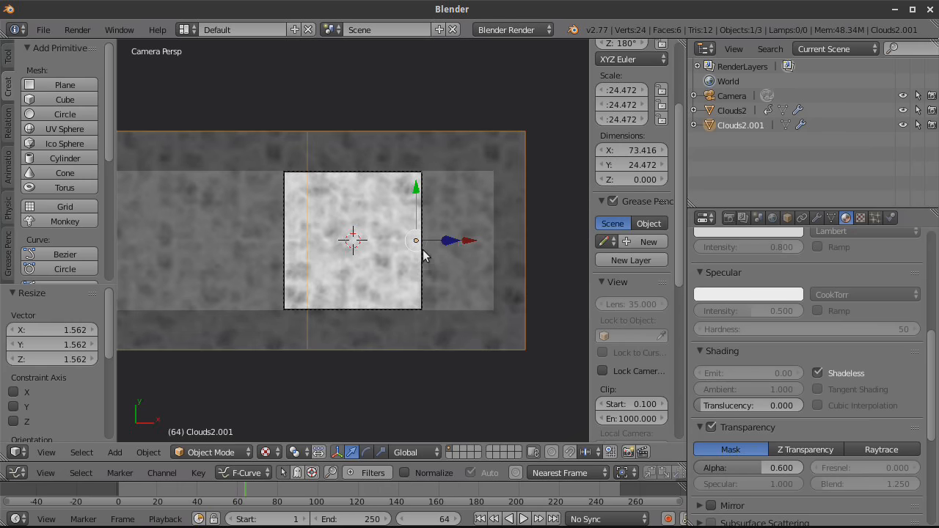
pyautogui.scroll(1, 458, 264)
pyautogui.scroll(1, 482, 255)
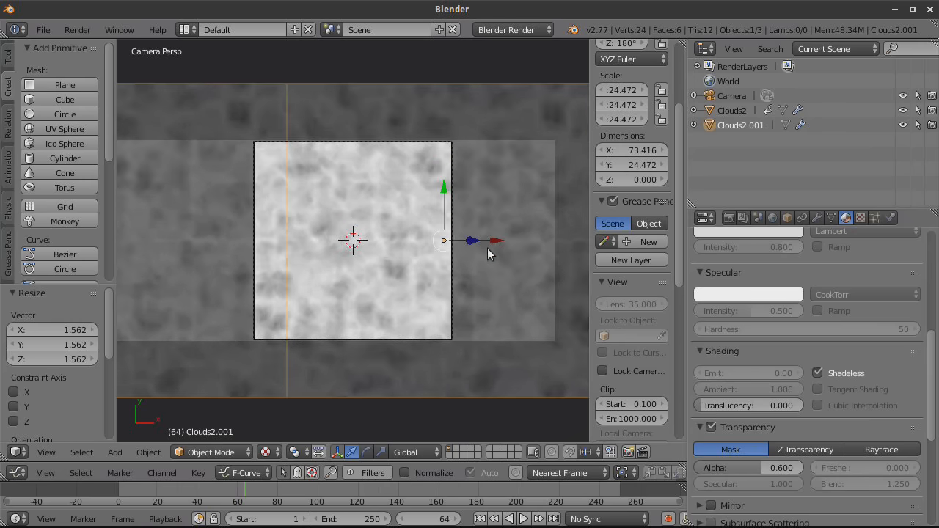
# Step: Slide the enlarged Clouds2.001 about -4.116 along X and return the timeline to frame 1
pyautogui.press('g')
pyautogui.press('x')
pyautogui.click(492, 426)
pyautogui.click(480, 518)
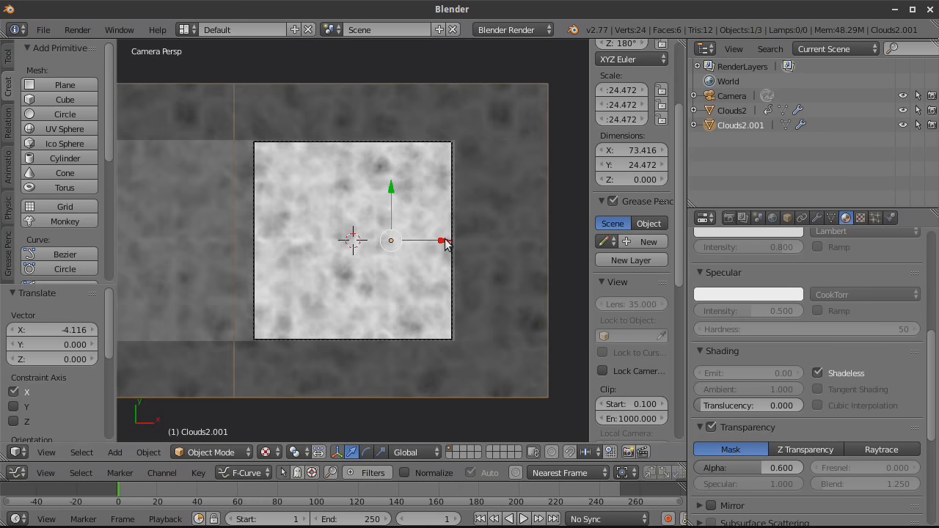
# Step: Shift Clouds2.001 further along negative X and about 3.264 up in Y, still covering the camera frame, and insert a keyframe at frame 1
pyautogui.press('g')
pyautogui.press('x')
pyautogui.click(422, 233)
pyautogui.moveTo(366, 191); pyautogui.dragTo(363, 156)
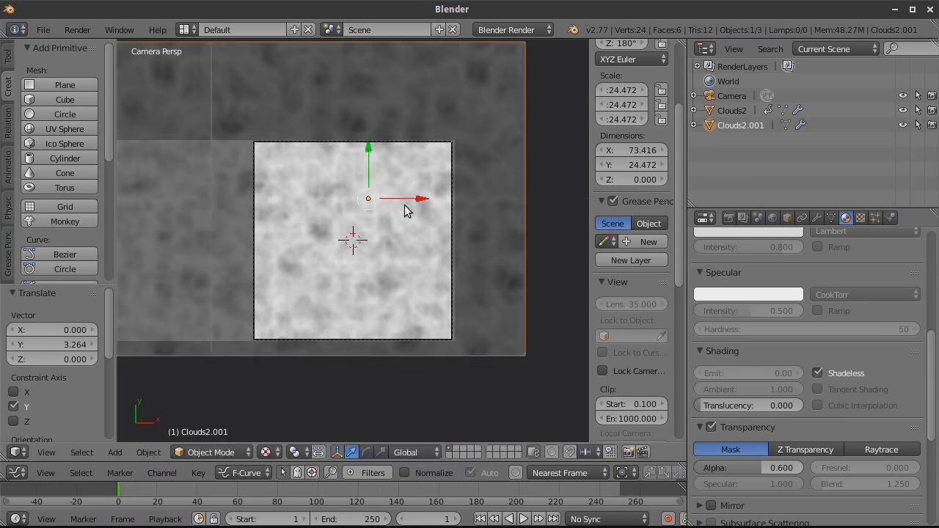
pyautogui.moveTo(419, 200); pyautogui.dragTo(402, 195)
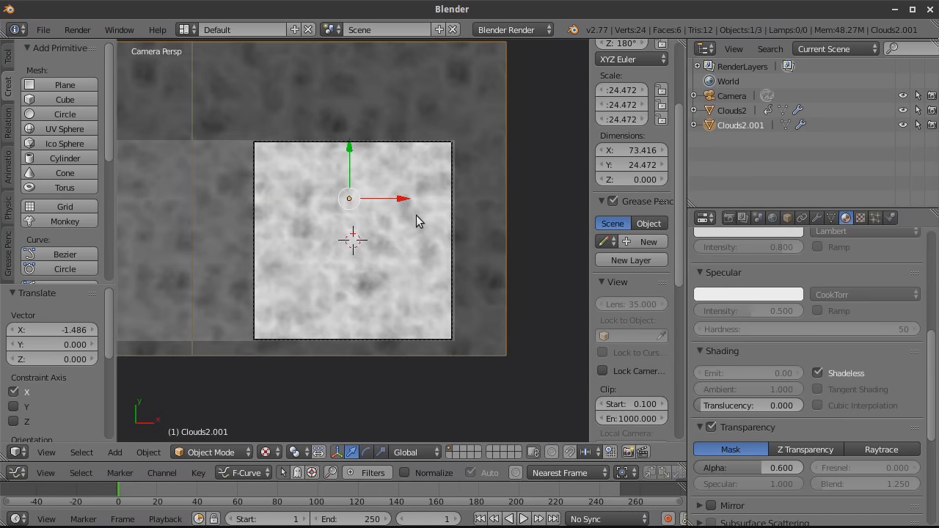
pyautogui.press('i')
pyautogui.click(416, 215)
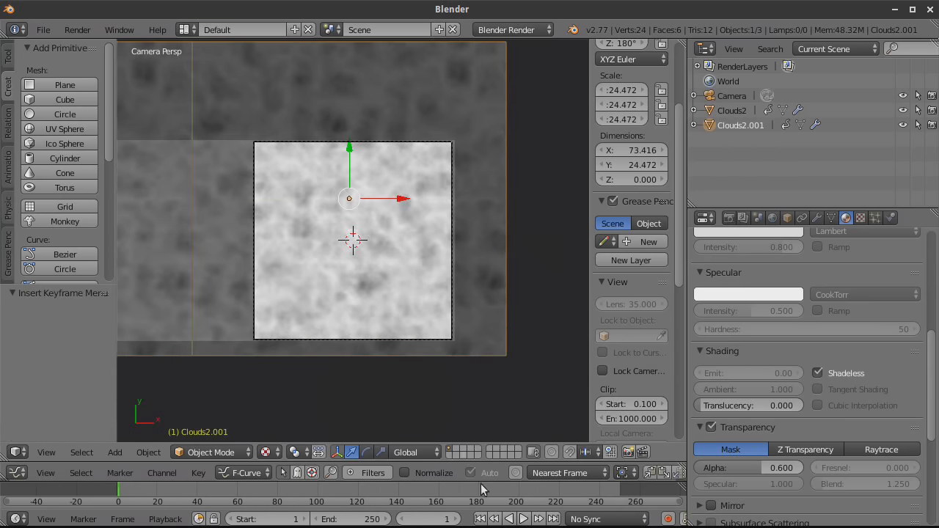
# Step: At frame 250, slide Clouds2.001 about 40.783 along X and insert a Location keyframe
pyautogui.click(552, 519)
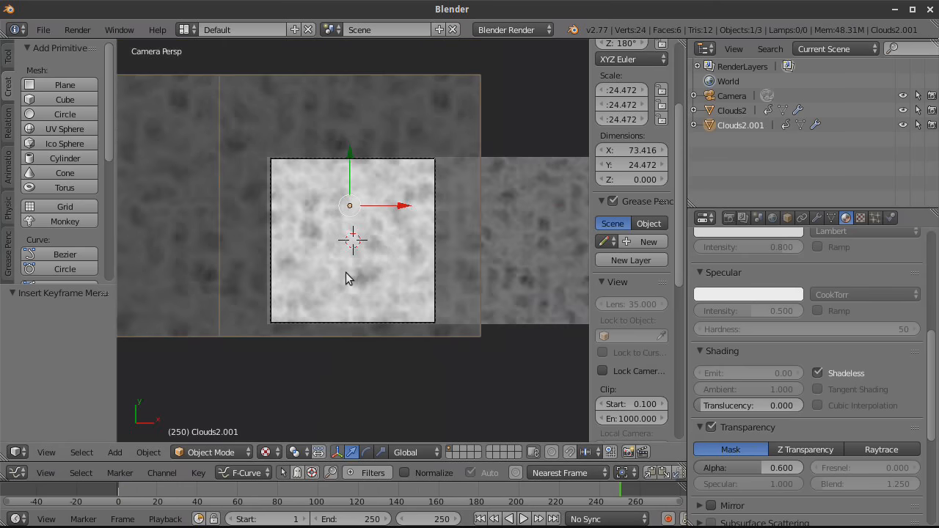
pyautogui.moveTo(406, 211); pyautogui.dragTo(372, 220)
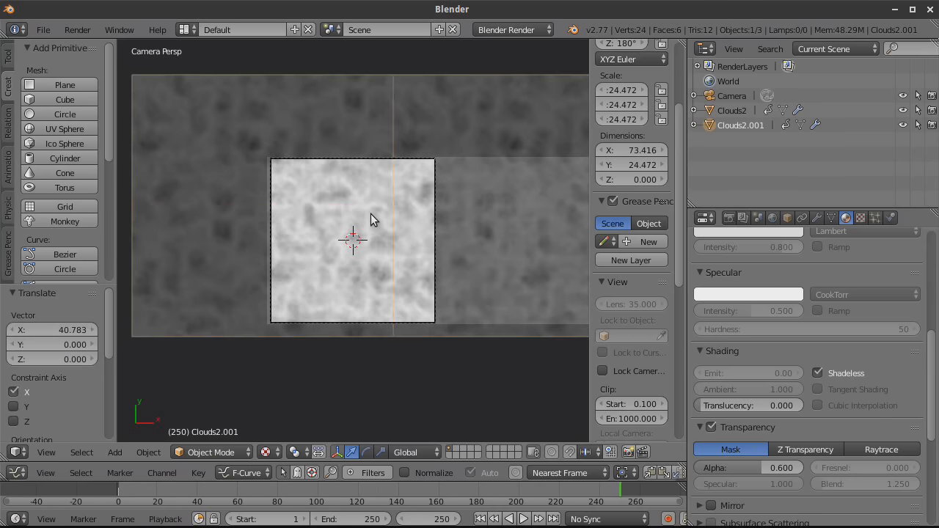
pyautogui.press('i')
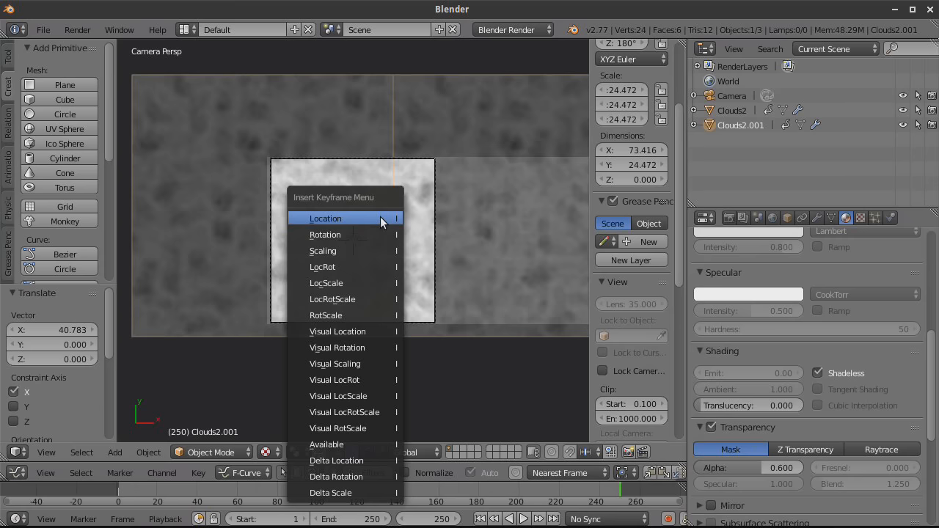
pyautogui.click(380, 219)
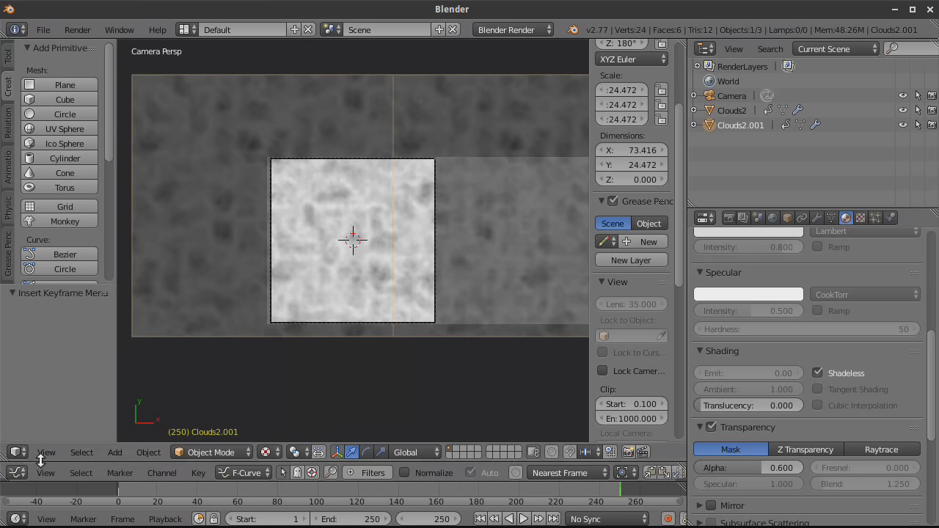
# Step: Set the Clouds2.001 location keyframe handles to Vector in the Graph Editor for linear motion, and restore the camera view's full height
pyautogui.moveTo(35, 463); pyautogui.dragTo(35, 389)
pyautogui.scroll(-1, 499, 399)
pyautogui.moveTo(513, 414); pyautogui.dragTo(476, 462, button='middle')
pyautogui.moveTo(425, 400); pyautogui.dragTo(430, 372, button='middle')
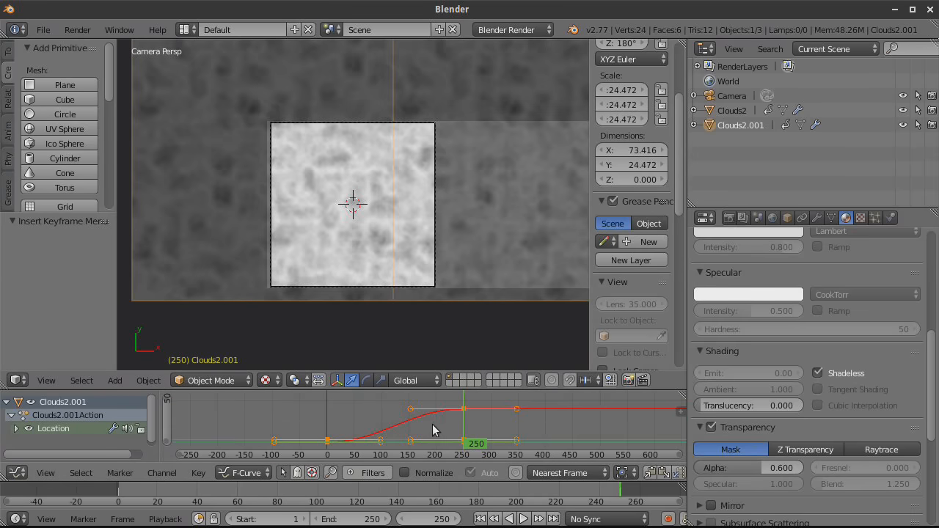
pyautogui.press('v')
pyautogui.click(431, 426)
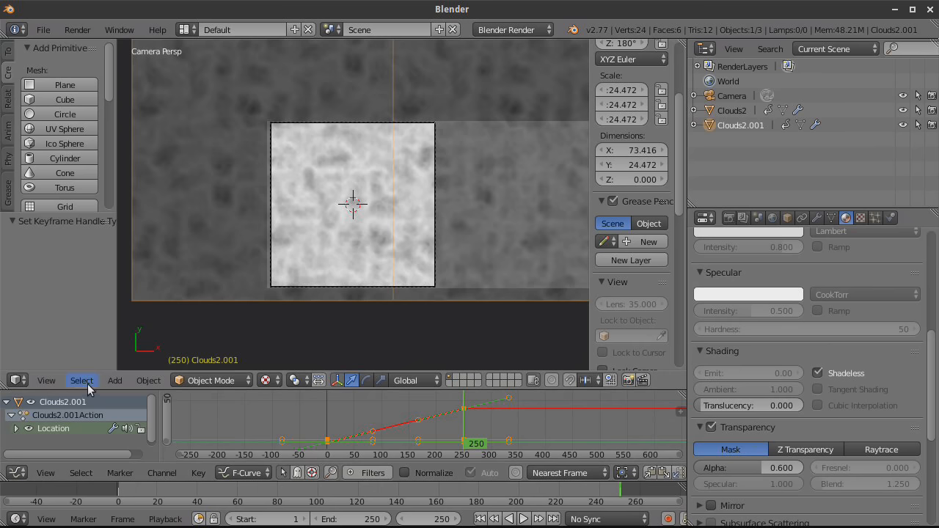
pyautogui.moveTo(102, 389); pyautogui.dragTo(103, 463)
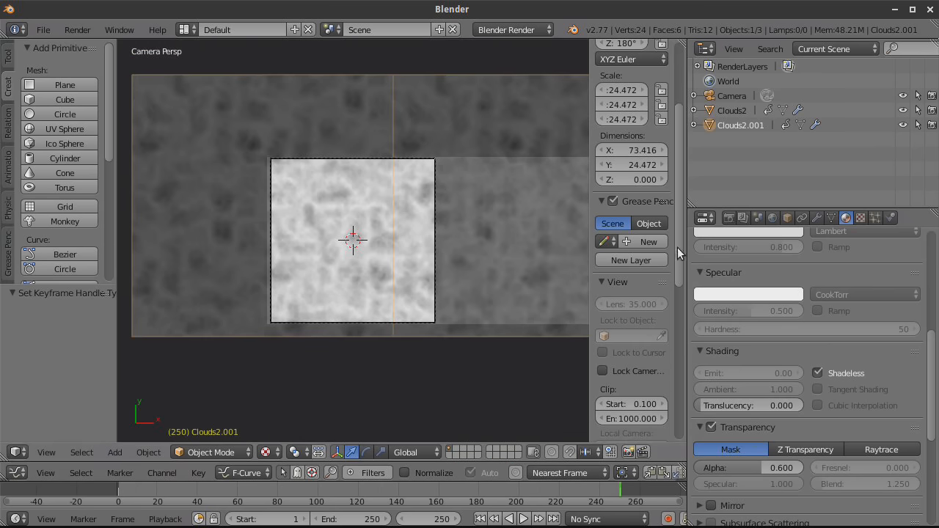
# Step: Turn on Only Render and World Background in the 3D view's display settings
pyautogui.scroll(1, 650, 210)
pyautogui.scroll(3, 647, 216)
pyautogui.scroll(-10, 646, 218)
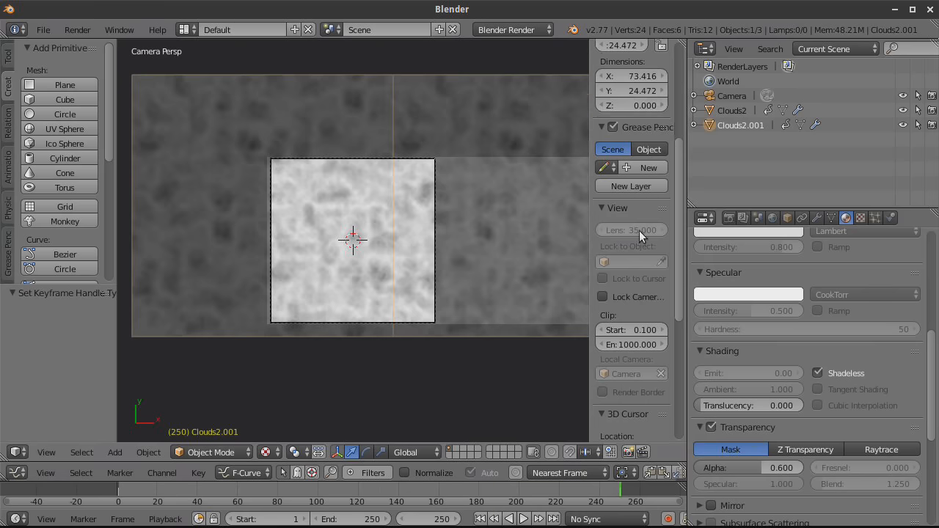
pyautogui.scroll(-6, 616, 318)
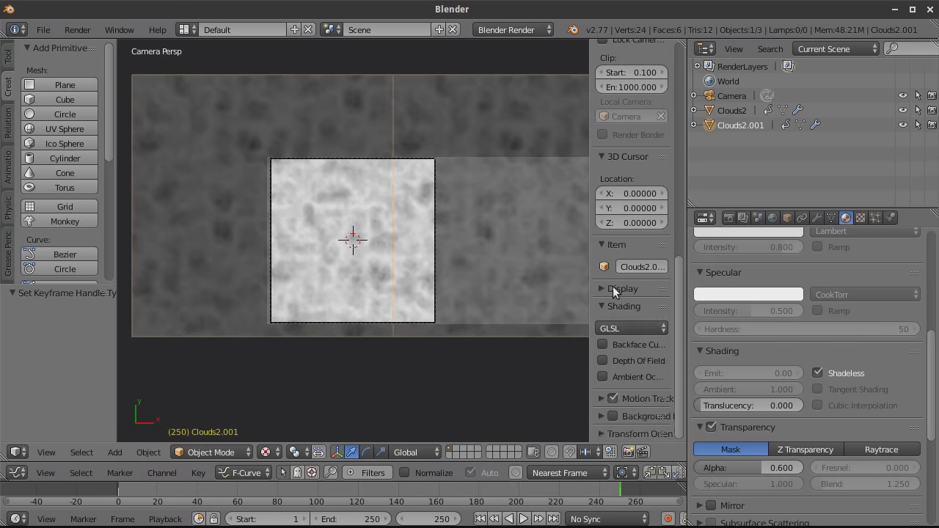
pyautogui.click(603, 311)
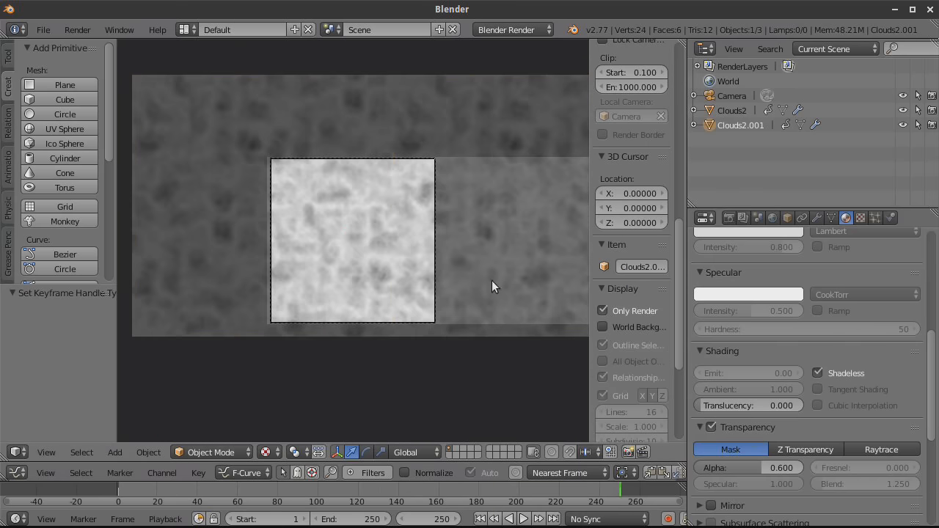
pyautogui.click(604, 326)
pyautogui.scroll(2, 429, 271)
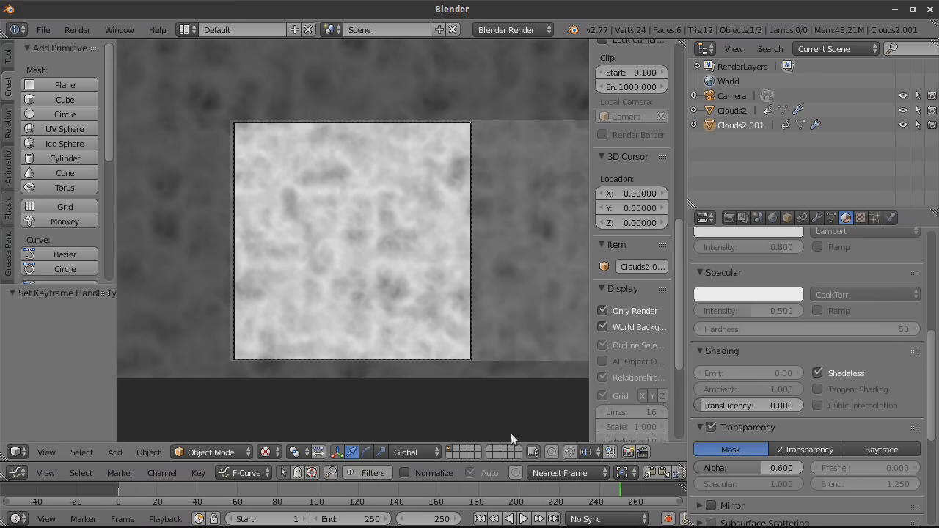
# Step: Play the scrolling clouds animation from frame 1 in the camera view and stop it near the end
pyautogui.click(480, 517)
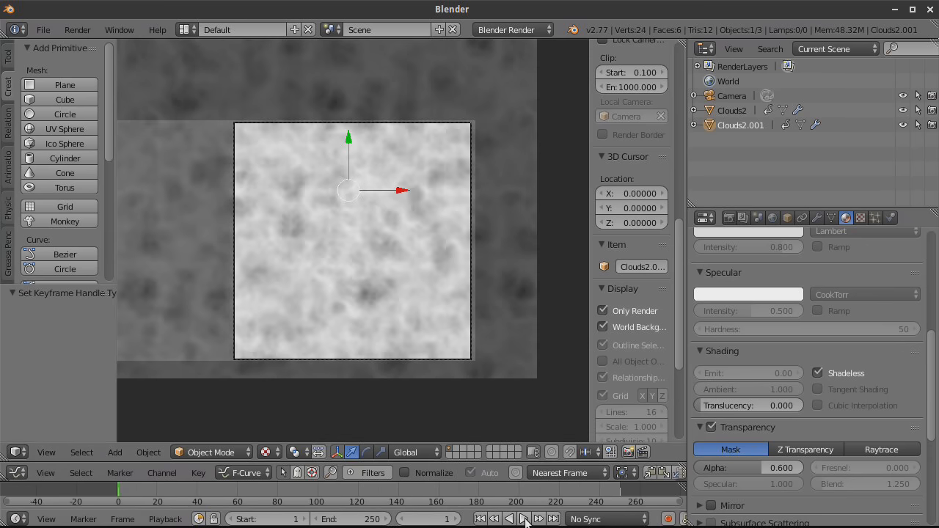
pyautogui.click(523, 518)
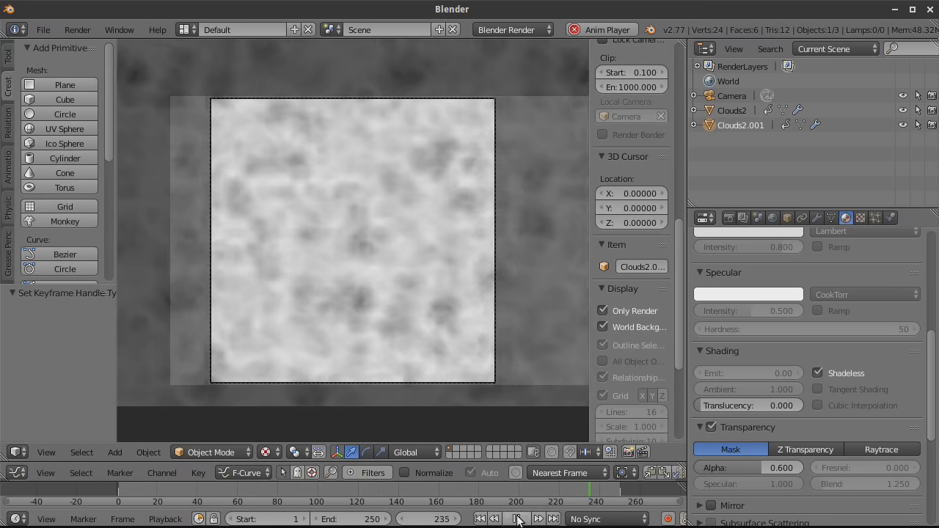
pyautogui.hotkey('alt', 'a')
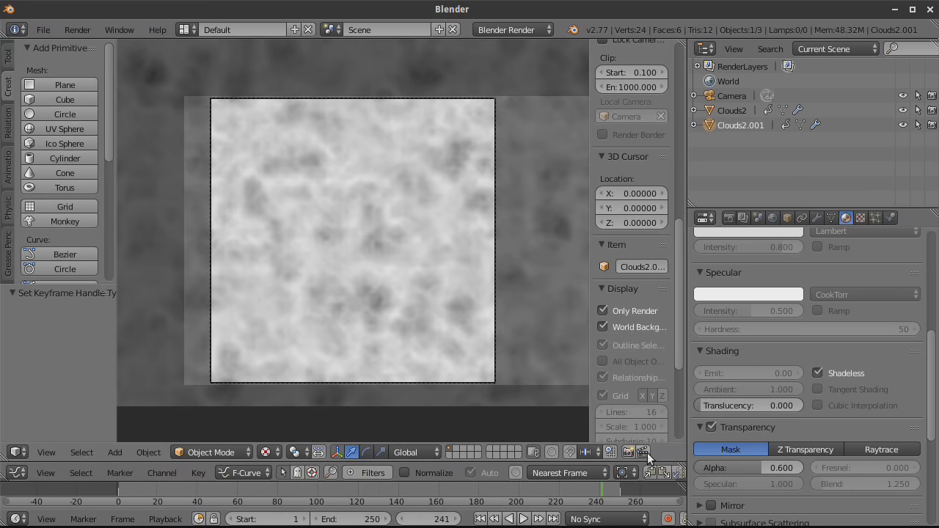
# Step: Set the render output file format to AVI JPEG
pyautogui.click(729, 217)
pyautogui.scroll(-2, 772, 338)
pyautogui.scroll(-5, 772, 338)
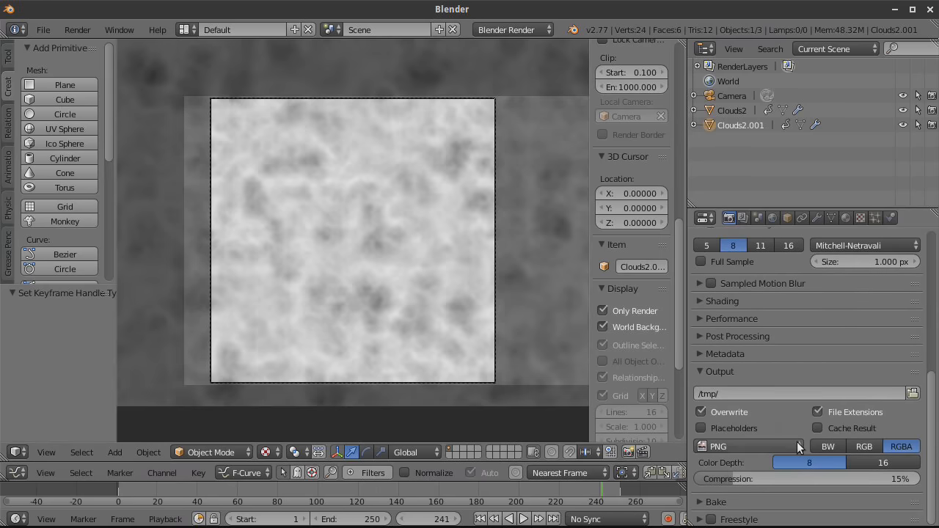
pyautogui.click(796, 443)
pyautogui.click(779, 330)
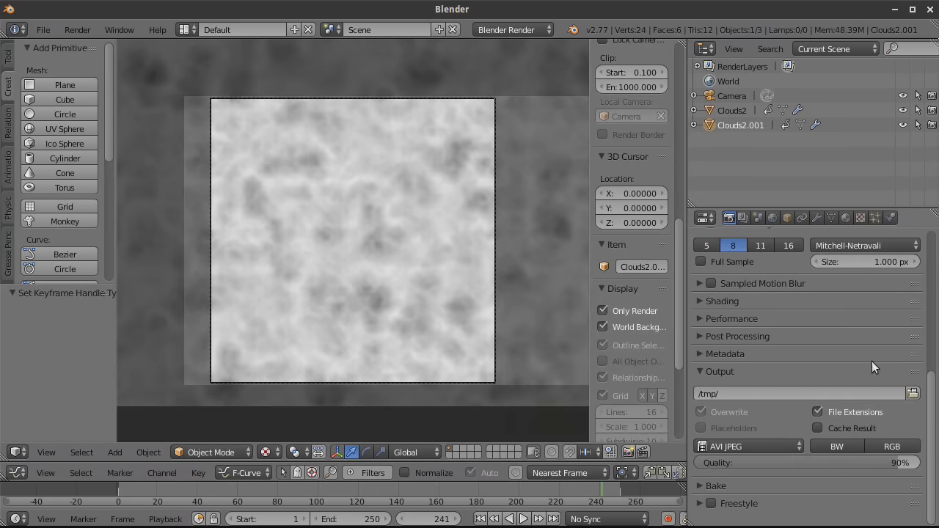
# Step: Browse the cloud animation files in the Desktop's TornadoTutorial folder as thumbnails from the output path selector, and cancel the selection
pyautogui.click(912, 393)
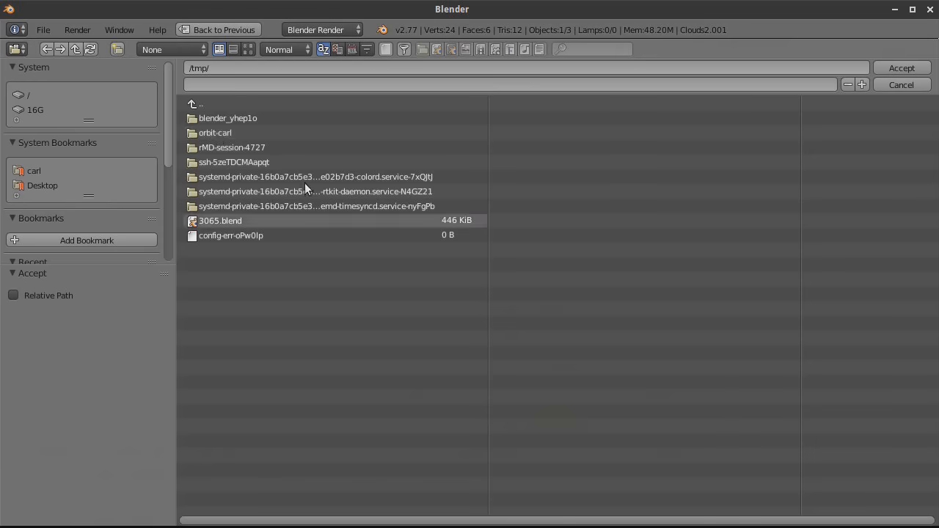
pyautogui.click(41, 184)
pyautogui.click(294, 118)
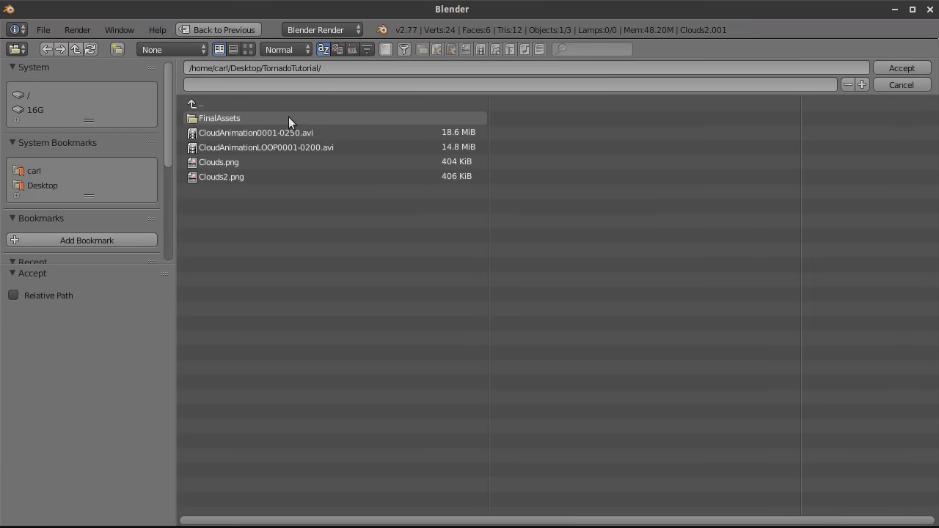
pyautogui.click(248, 49)
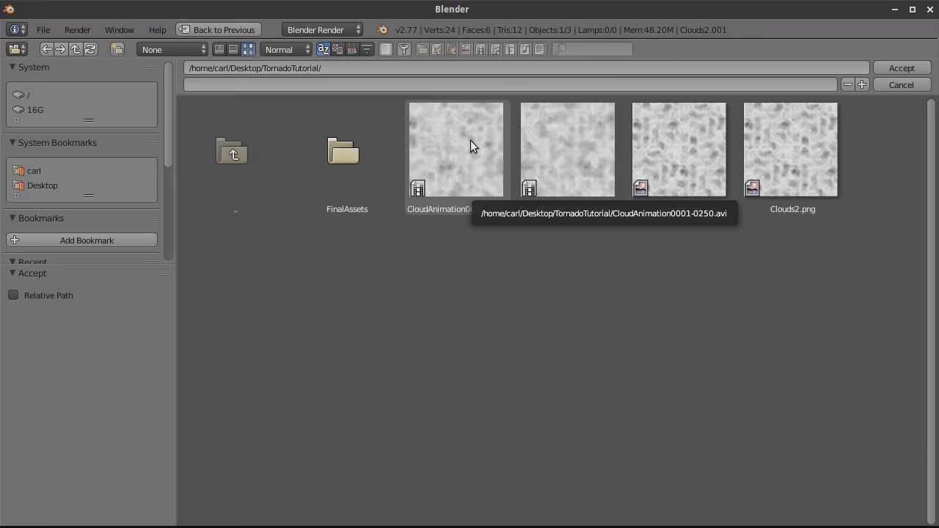
pyautogui.click(902, 85)
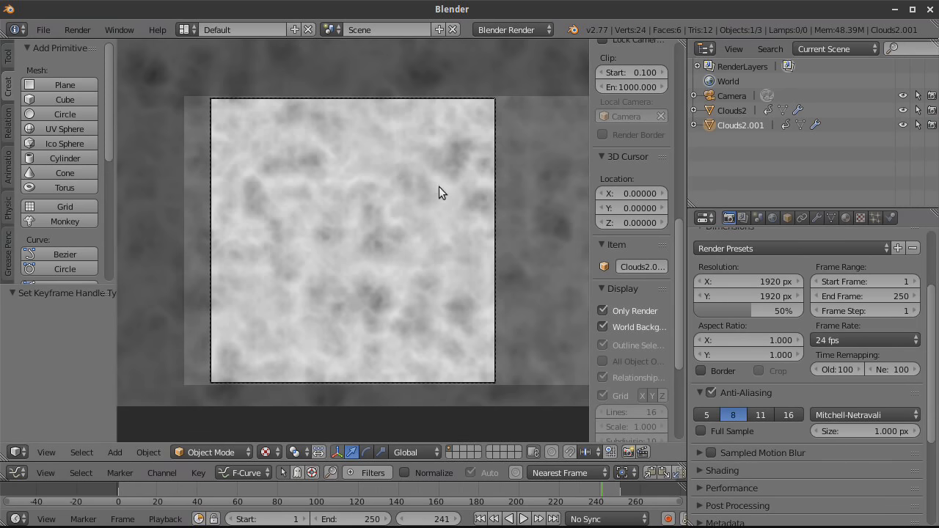
# Step: Switch to the Video Editing layout and split the Graph Editor area so one half shows the Properties editor
pyautogui.click(187, 30)
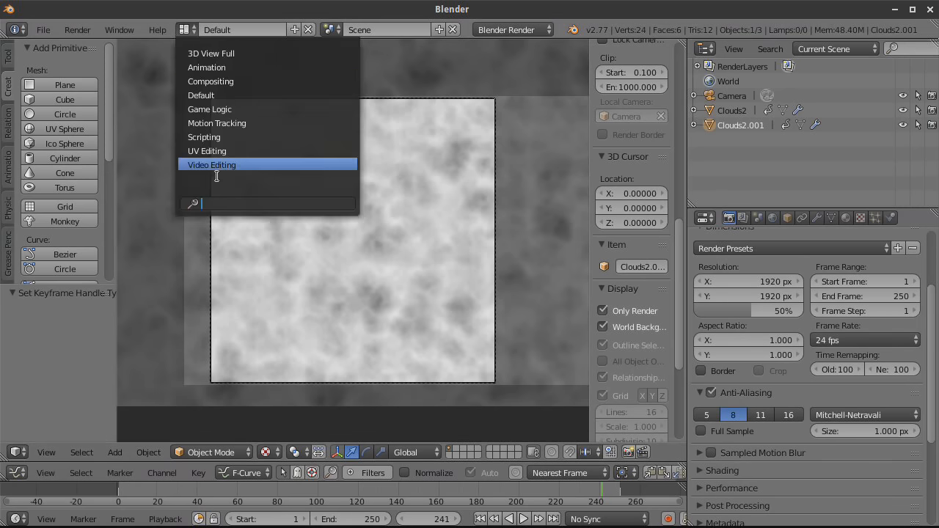
pyautogui.click(220, 162)
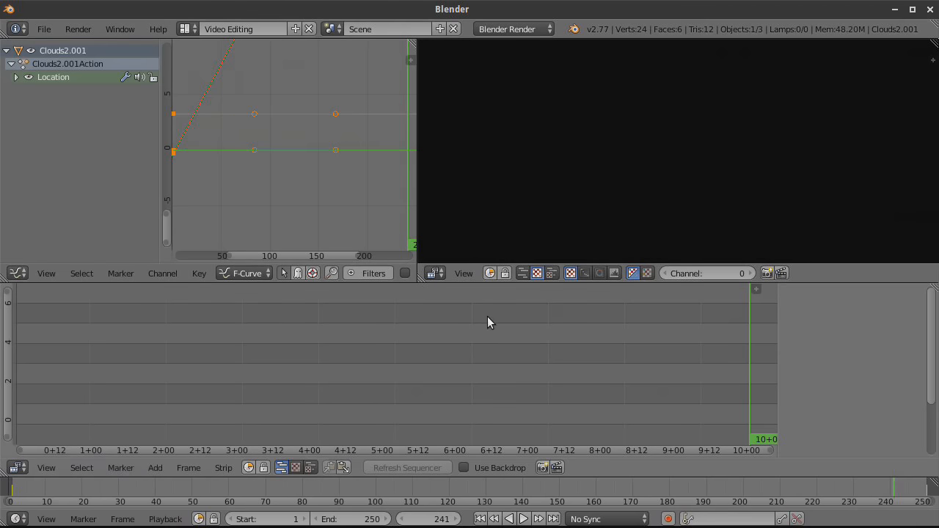
pyautogui.scroll(-3, 487, 316)
pyautogui.moveTo(4, 280); pyautogui.dragTo(217, 274)
pyautogui.click(11, 273)
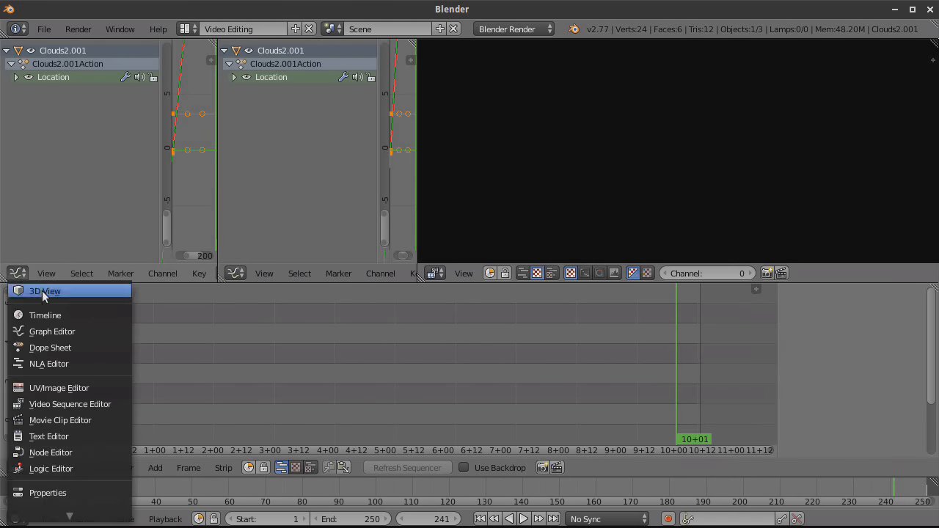
pyautogui.click(69, 492)
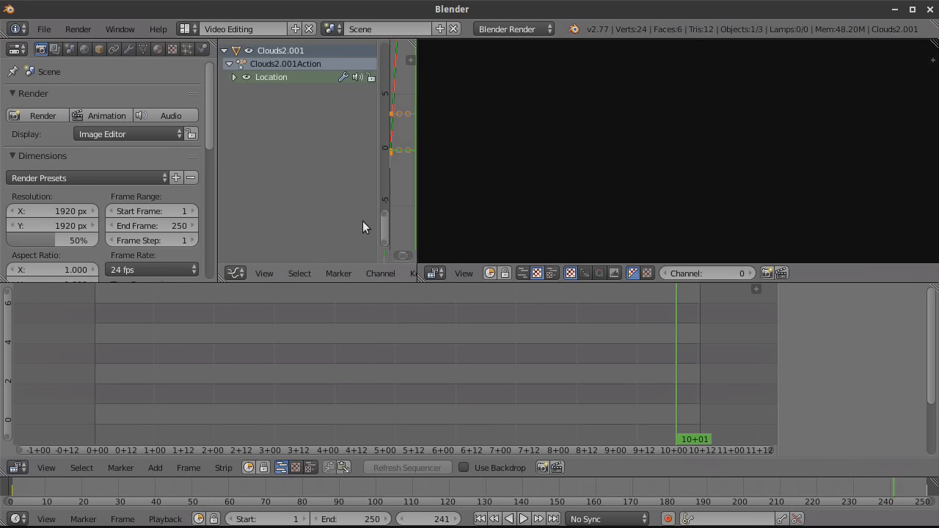
pyautogui.moveTo(376, 214); pyautogui.dragTo(301, 212)
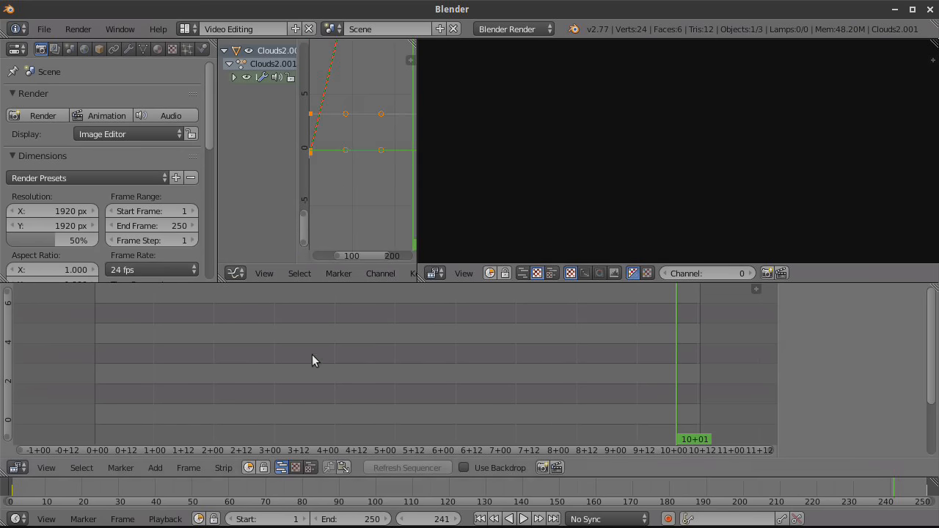
# Step: Add CloudAnimation0001-0250.avi from Desktop/TornadoTutorial as a movie strip on channel 1, starting at frame 1
pyautogui.click(481, 519)
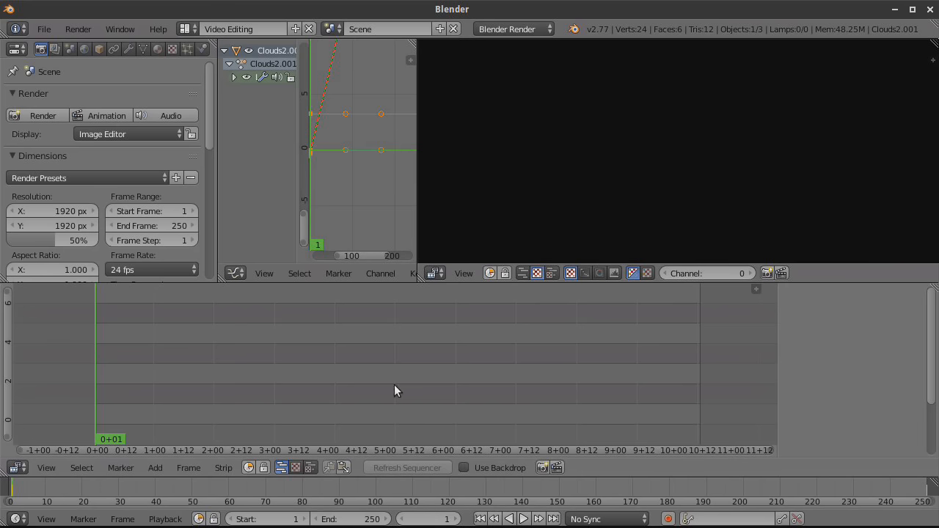
pyautogui.click(163, 465)
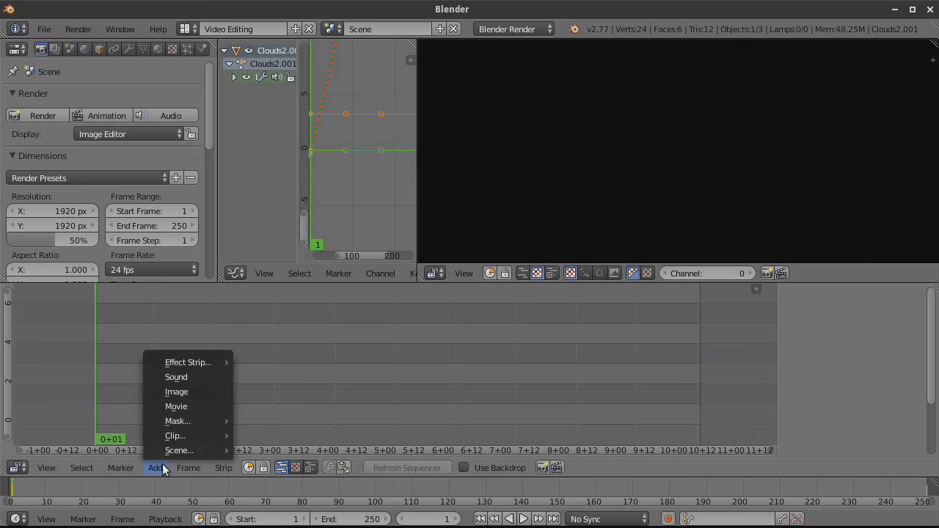
pyautogui.click(183, 405)
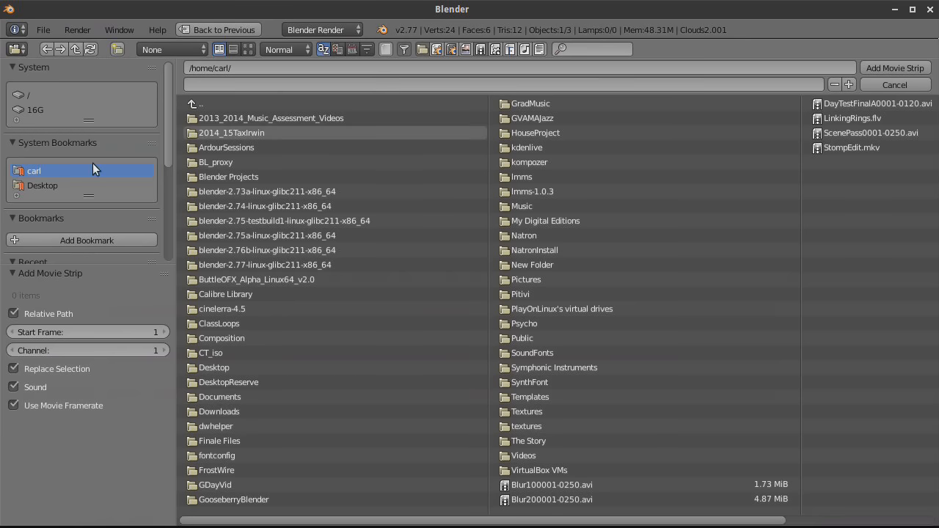
pyautogui.click(53, 186)
pyautogui.click(220, 119)
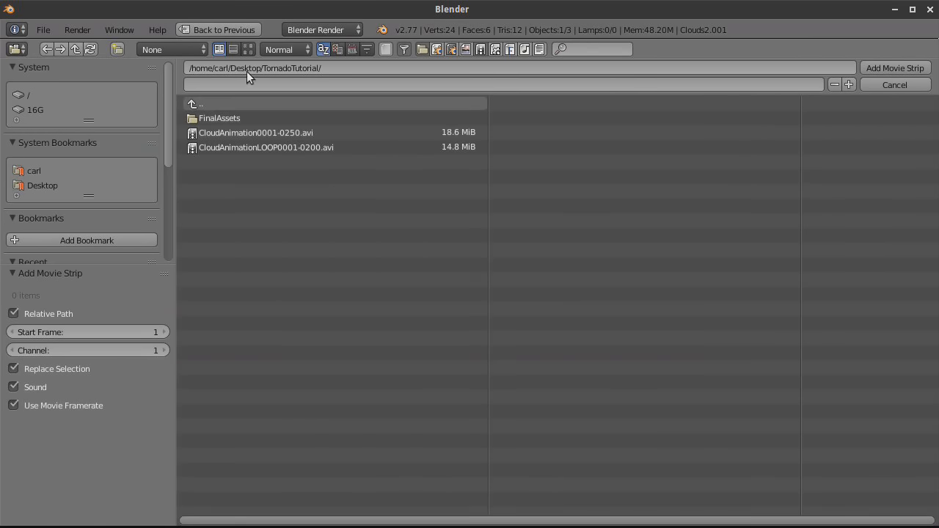
pyautogui.click(249, 49)
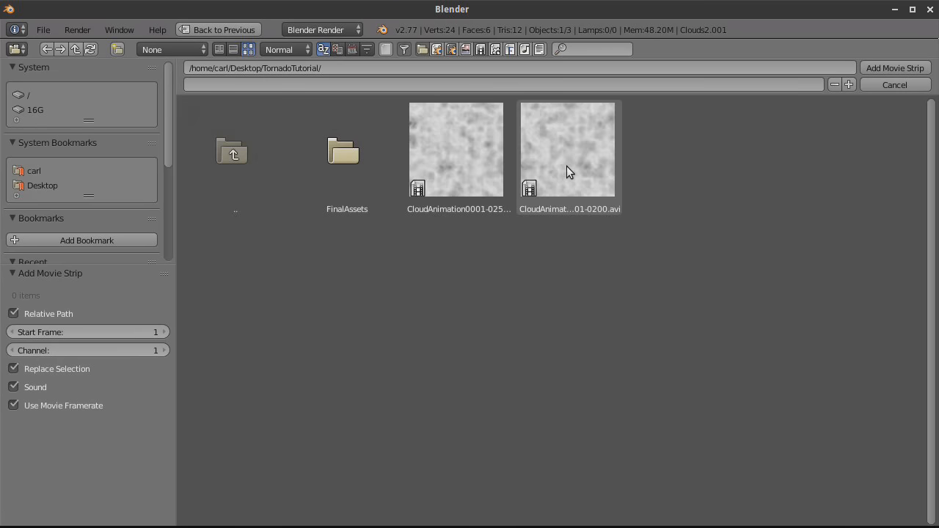
pyautogui.click(456, 167)
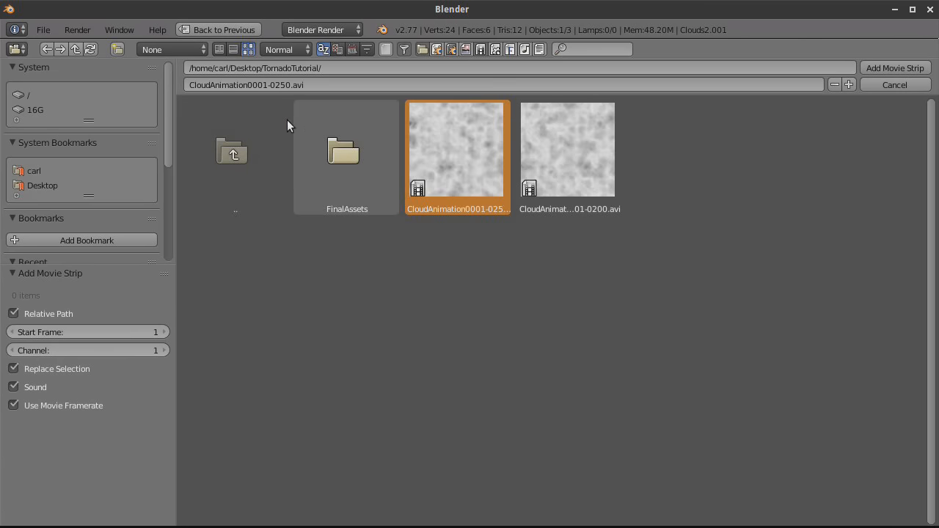
pyautogui.click(894, 68)
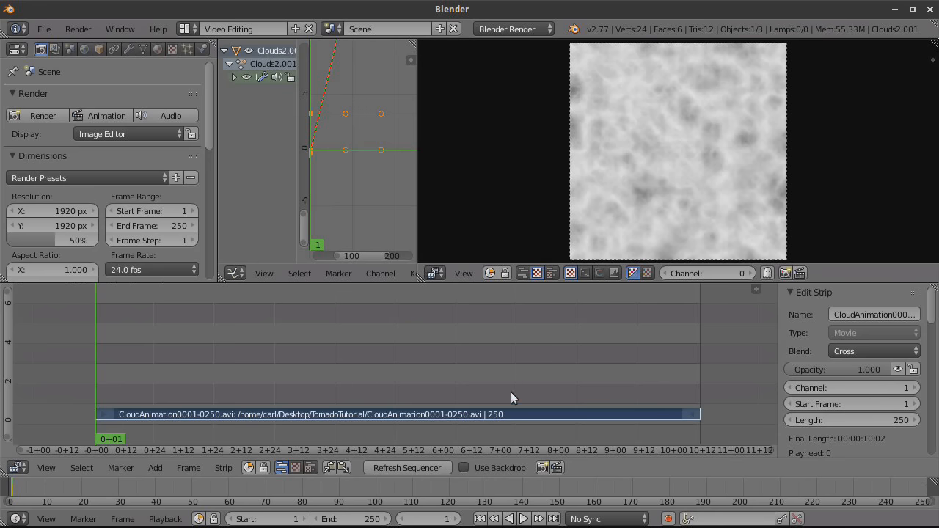
# Step: Duplicate the cloud movie strip onto channel 2 at frame 3, and delete the copy so only the original is selected
pyautogui.press('g')
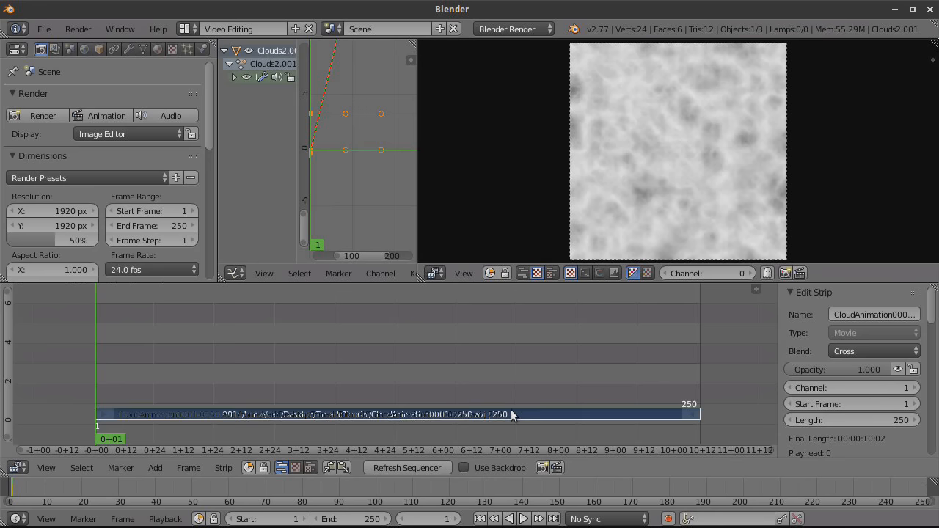
pyautogui.click(516, 395)
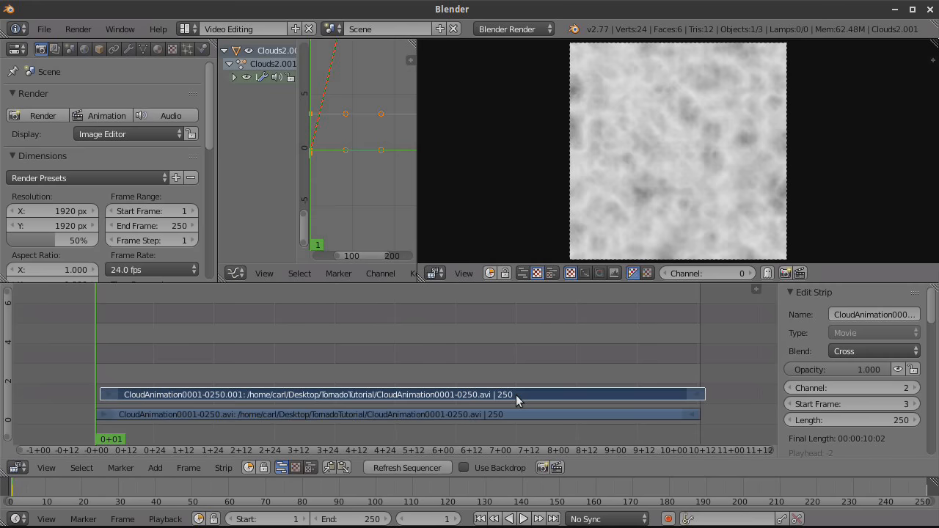
pyautogui.press('x')
pyautogui.click(516, 395)
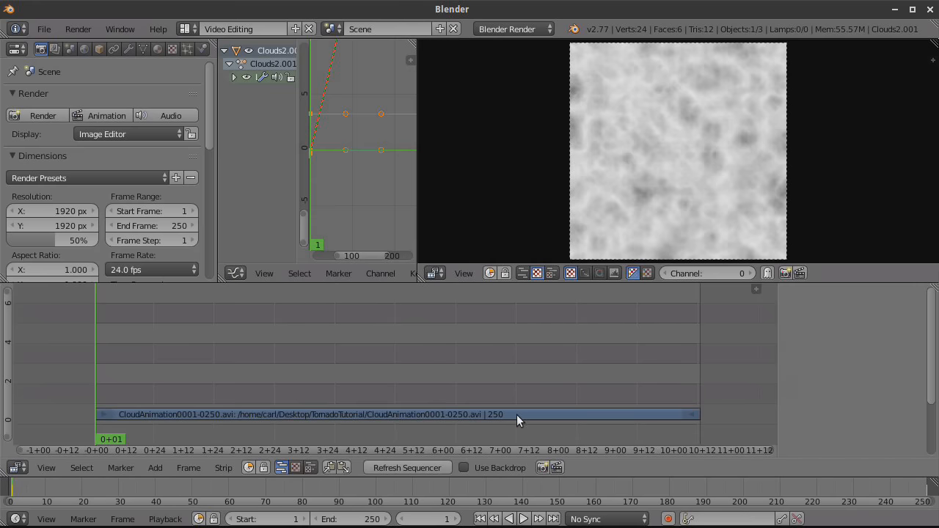
pyautogui.rightClick(517, 415)
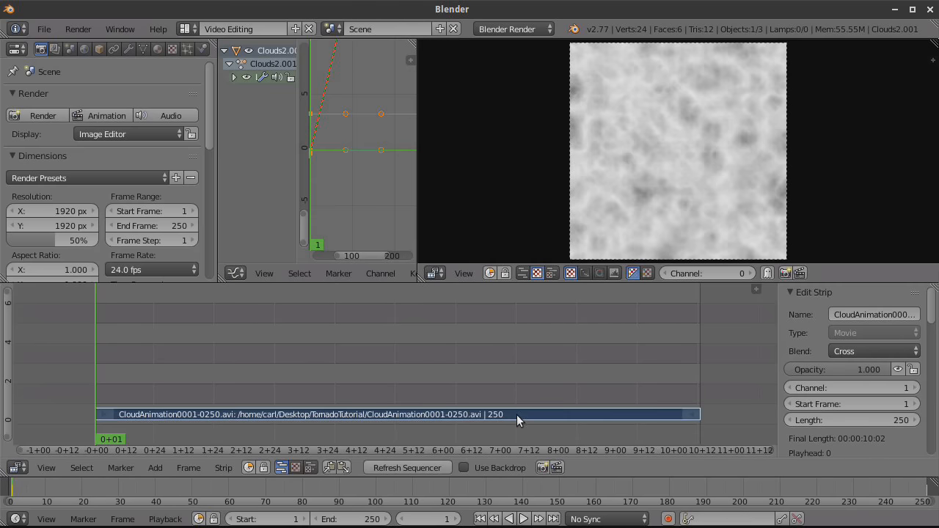
# Step: Set the timeline's end frame to 200 and move the playhead to that last frame
pyautogui.click(364, 519)
pyautogui.write('200')
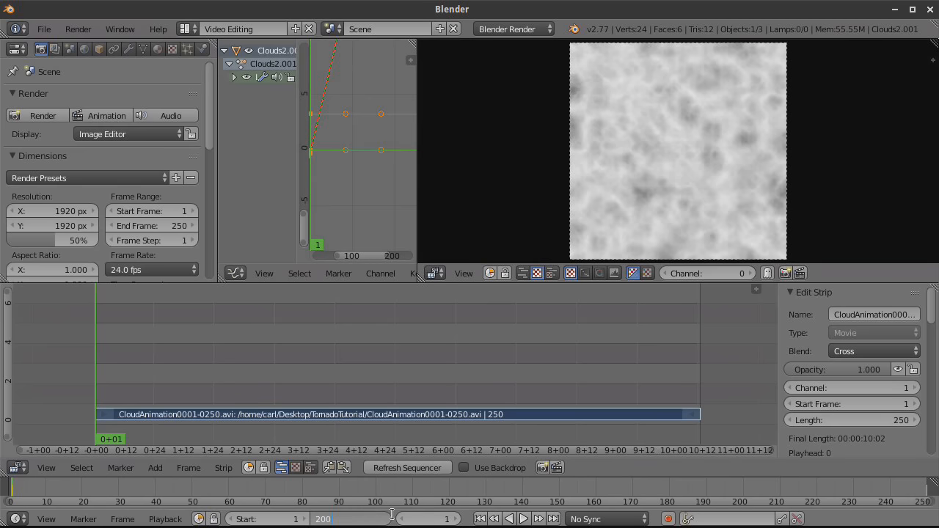
pyautogui.press('Return')
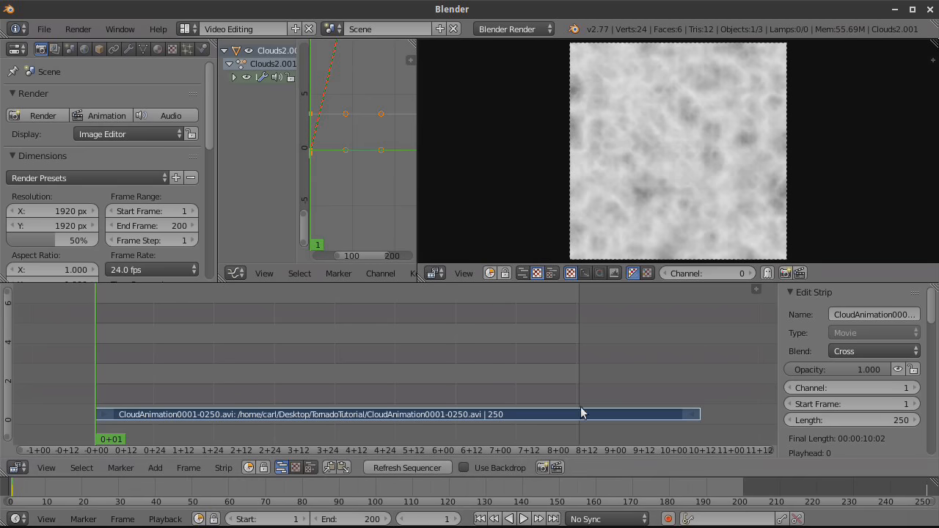
pyautogui.click(553, 518)
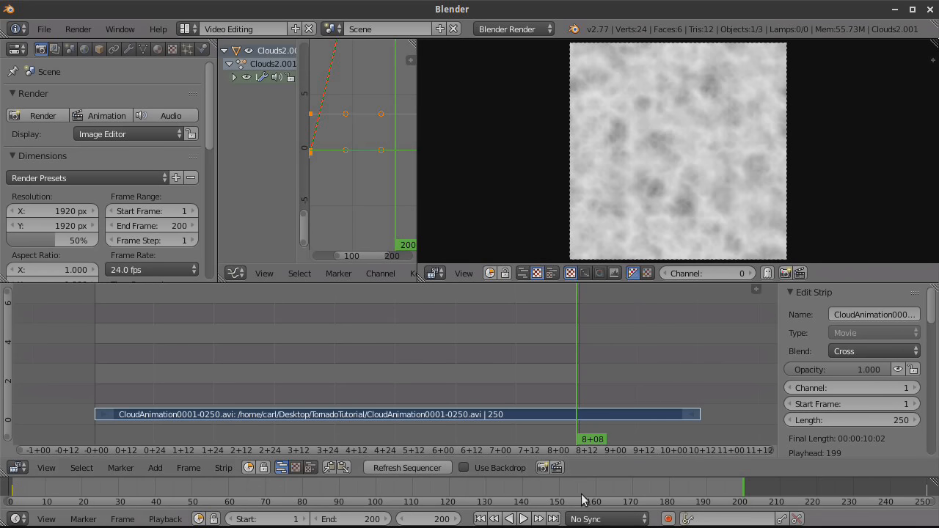
# Step: Cut the cloud movie strip at frame 201 and move the leftover 50-frame piece to channel 2, starting at frame 1
pyautogui.click(457, 520)
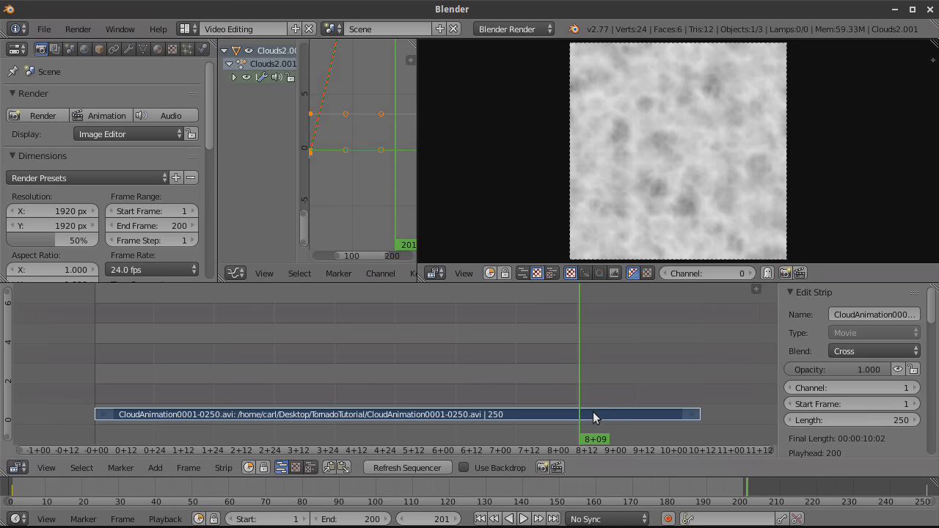
pyautogui.press('k')
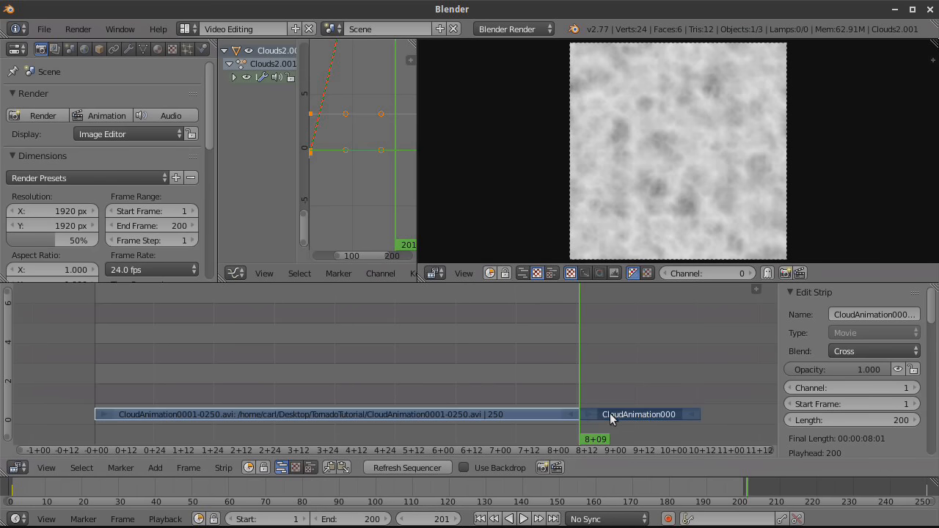
pyautogui.rightClick(628, 413)
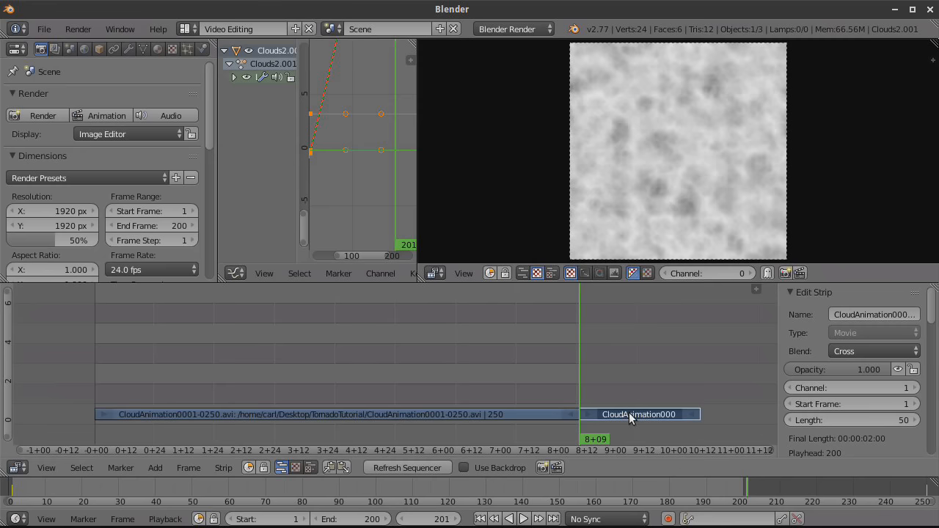
pyautogui.press('g')
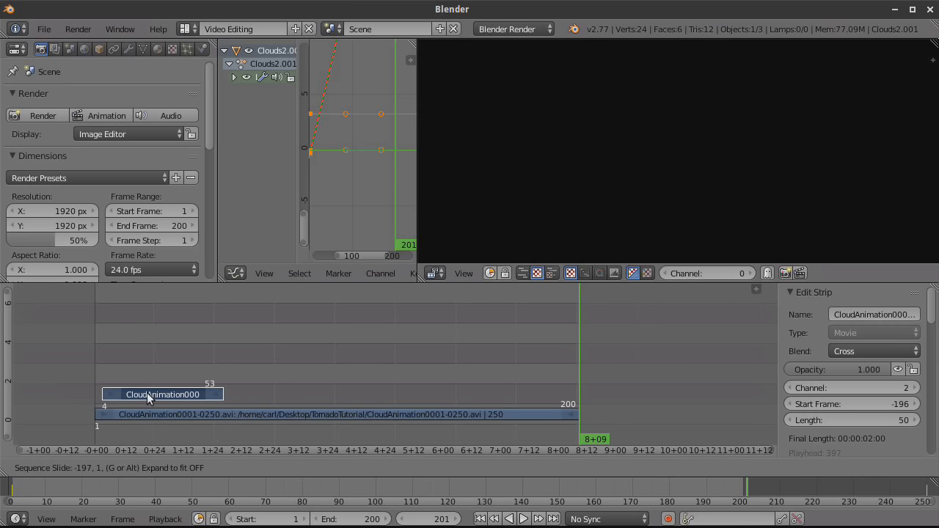
pyautogui.click(144, 391)
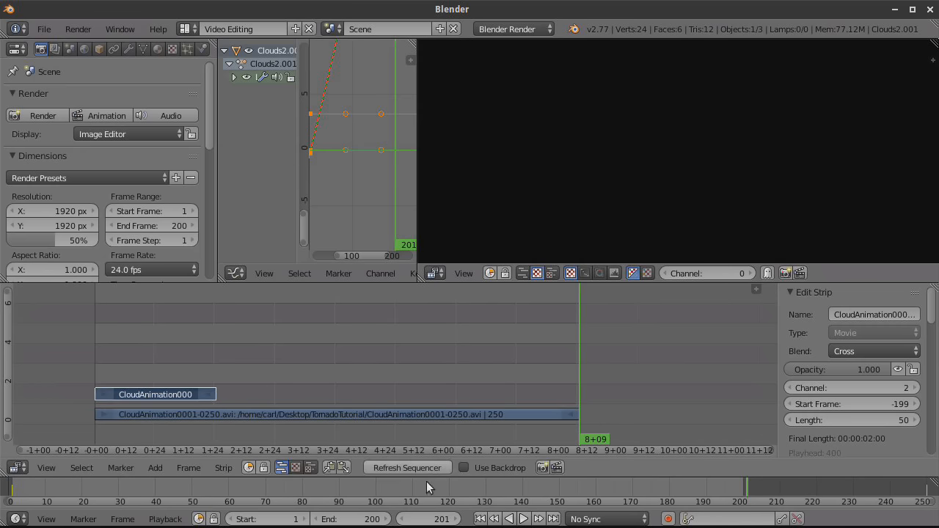
# Step: Compare the last frame of the 200-frame range with its first frame in the preview
pyautogui.click(552, 519)
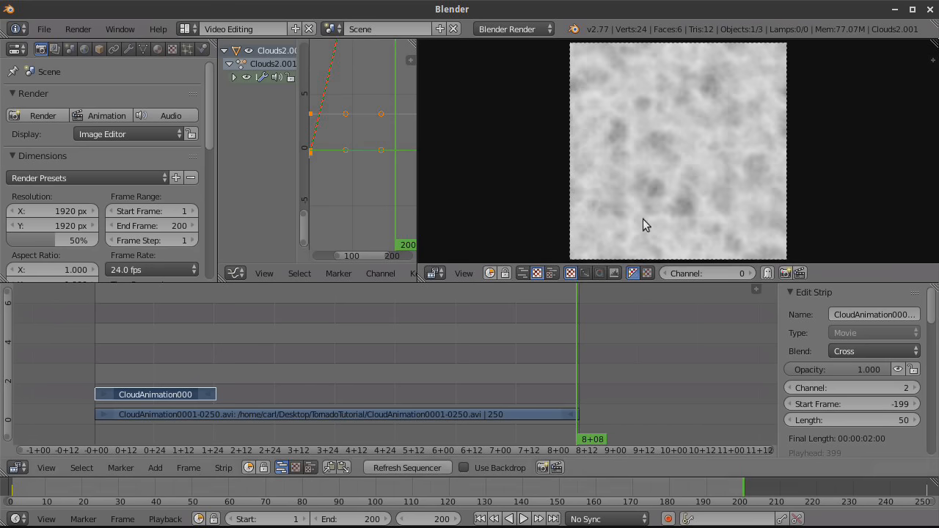
pyautogui.click(480, 518)
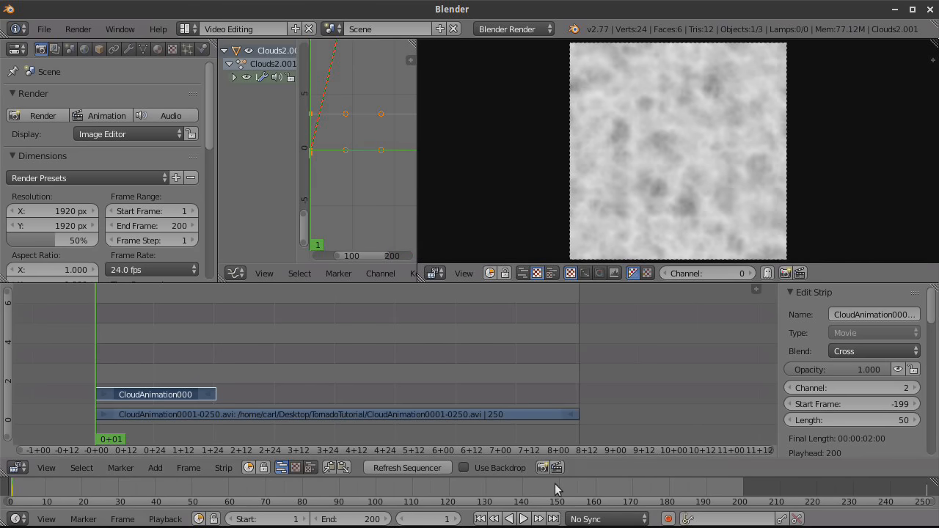
pyautogui.click(553, 519)
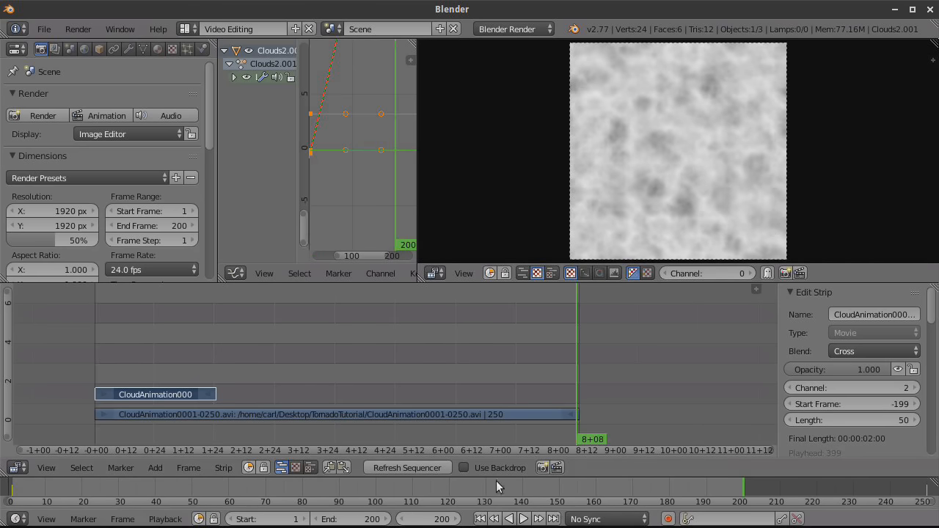
# Step: At frame 50, set the channel 2 strip's opacity to 0 and keyframe it
pyautogui.click(209, 364)
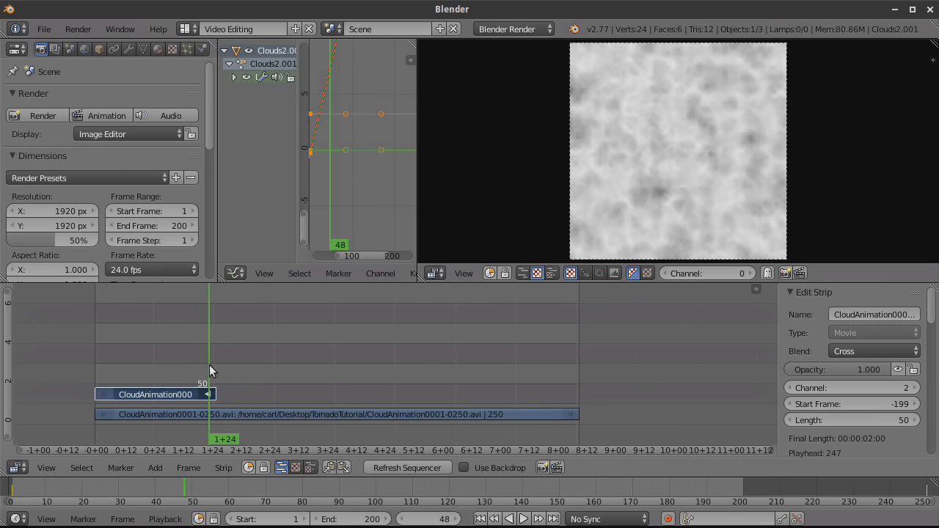
pyautogui.click(454, 520)
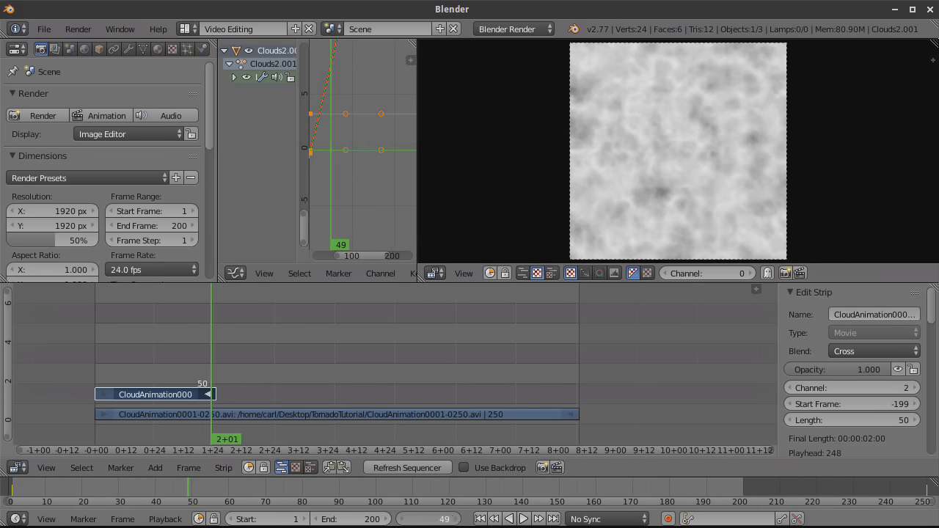
pyautogui.click(454, 519)
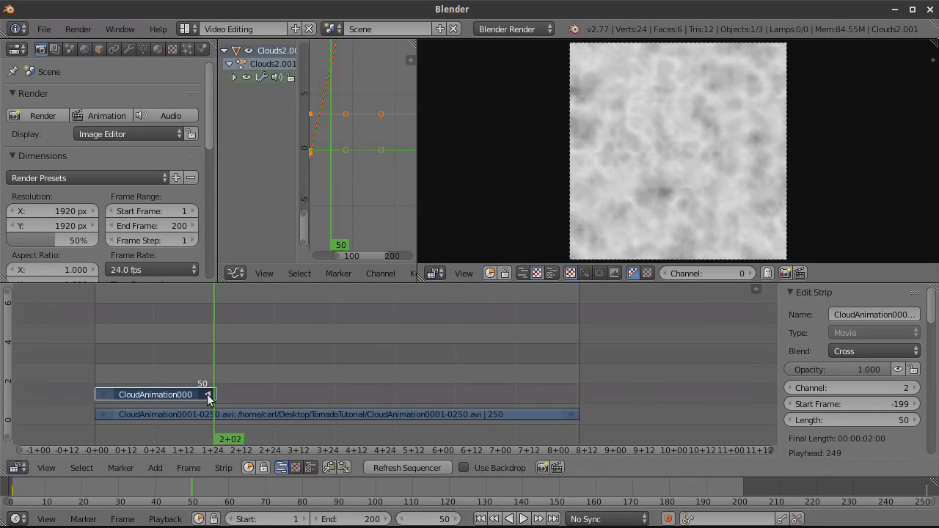
pyautogui.click(823, 372)
pyautogui.write('0')
pyautogui.press('Return')
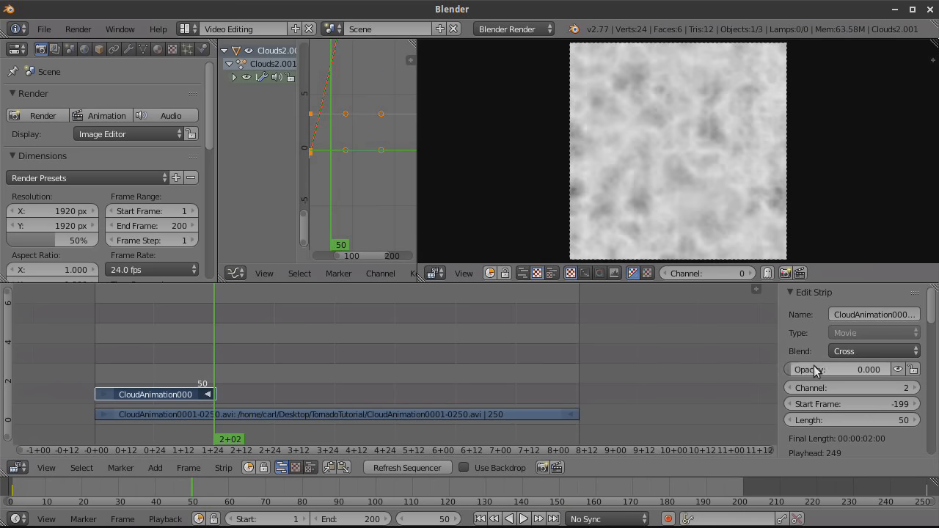
pyautogui.rightClick(813, 367)
pyautogui.click(795, 324)
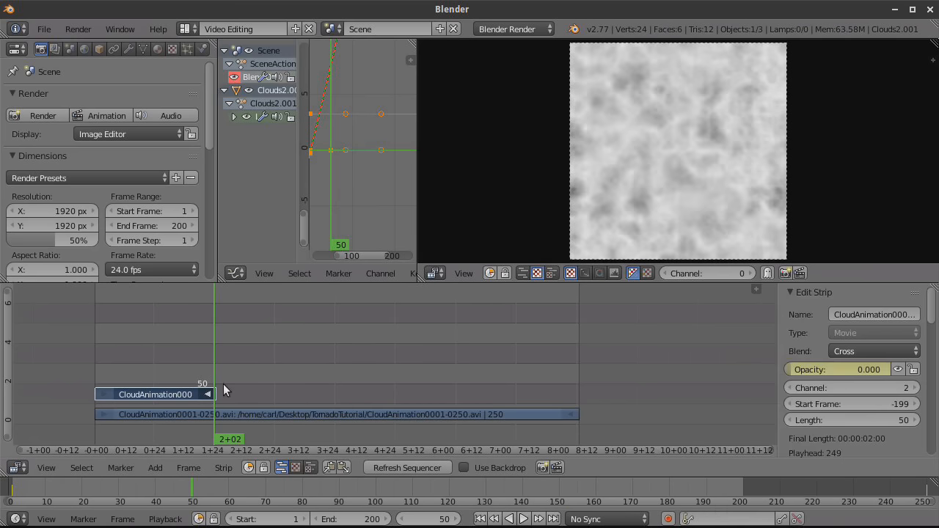
# Step: At frame 10, set the channel 2 strip's opacity to 1 and keyframe it
pyautogui.click(45, 485)
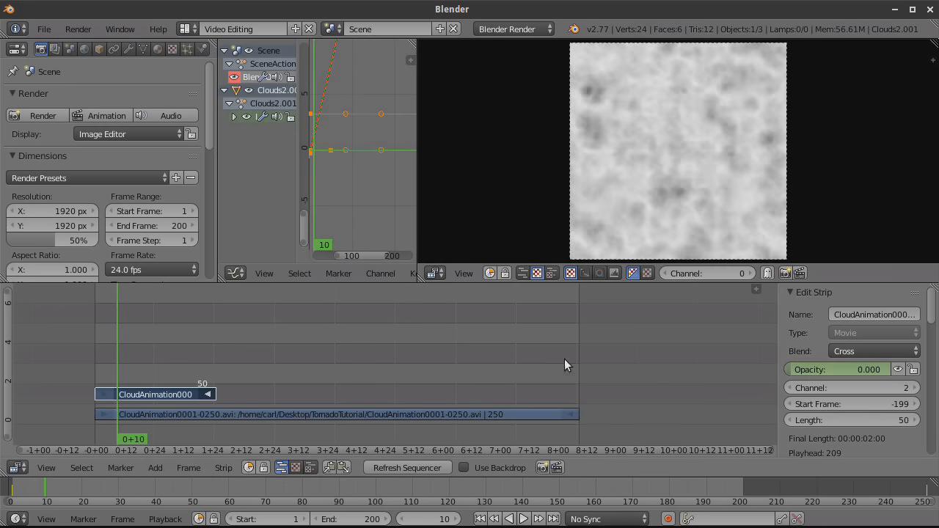
pyautogui.click(838, 371)
pyautogui.write('1')
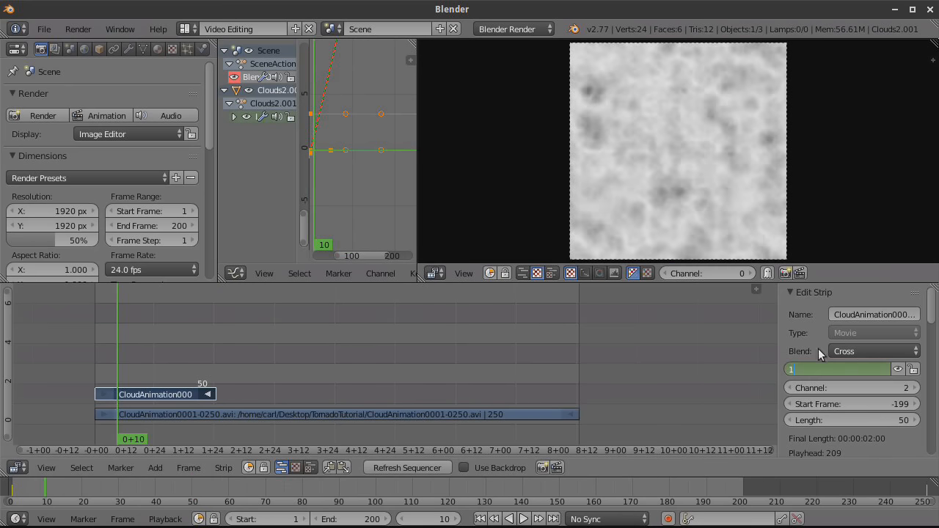
pyautogui.press('Return')
pyautogui.rightClick(820, 369)
pyautogui.click(800, 329)
# Step: Play back the cross-faded cloud animation to examine how it loops
pyautogui.scroll(-2, 366, 133)
pyautogui.hotkey('alt', 'a')
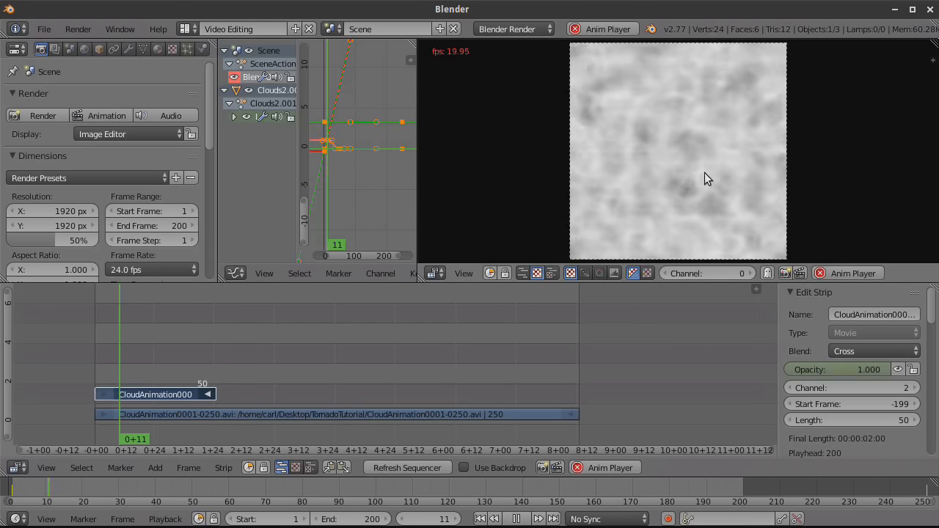
pyautogui.click(516, 518)
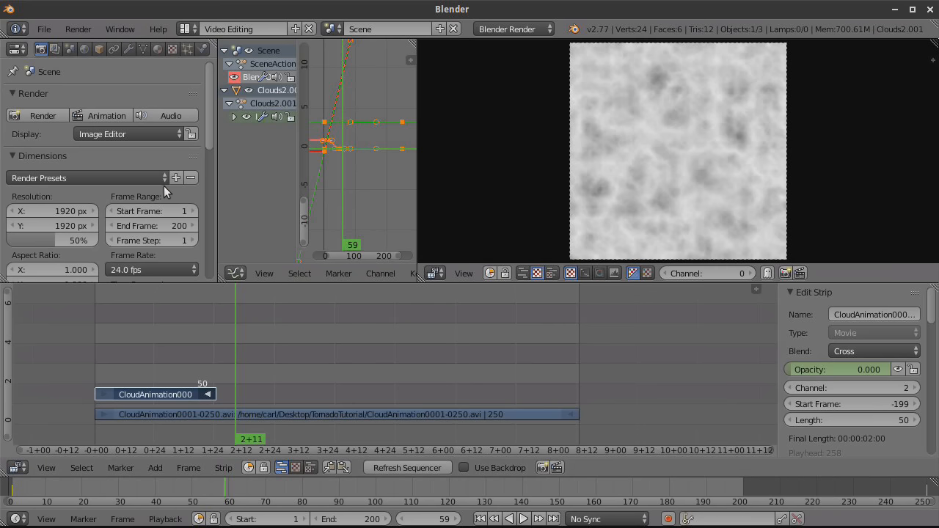
# Step: Set the render output path to Desktop/TornadoTutorial using the existing CloudAnimationLOOP0001-0200.avi file name
pyautogui.scroll(-6, 164, 186)
pyautogui.scroll(-4, 163, 185)
pyautogui.click(191, 229)
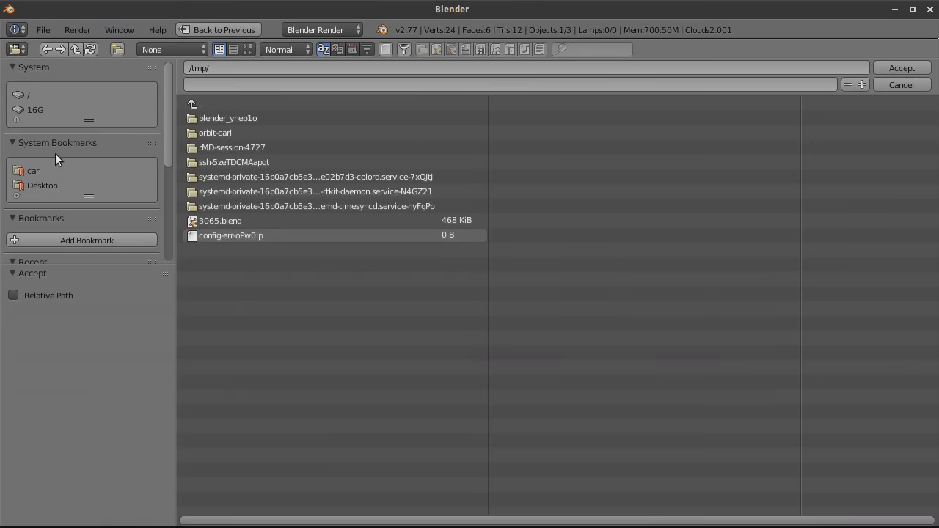
pyautogui.click(35, 185)
pyautogui.doubleClick(198, 120)
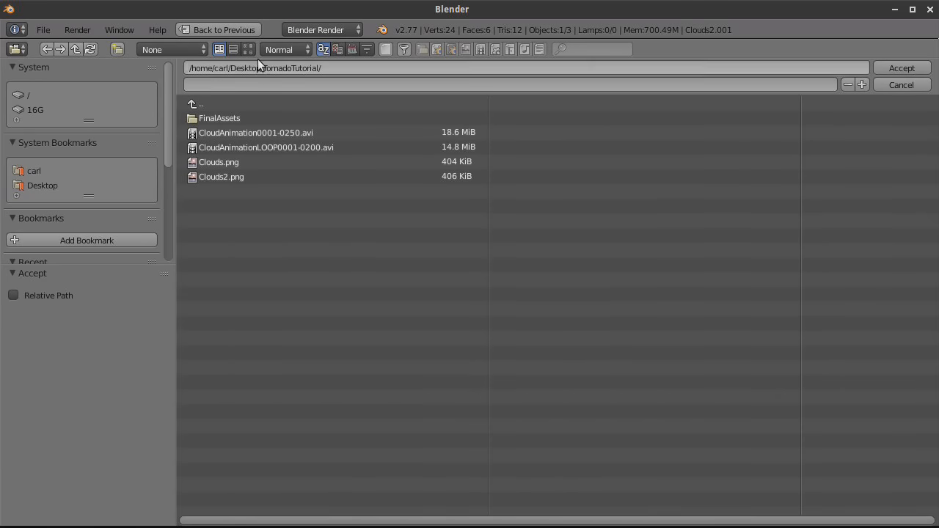
pyautogui.click(248, 49)
pyautogui.click(582, 170)
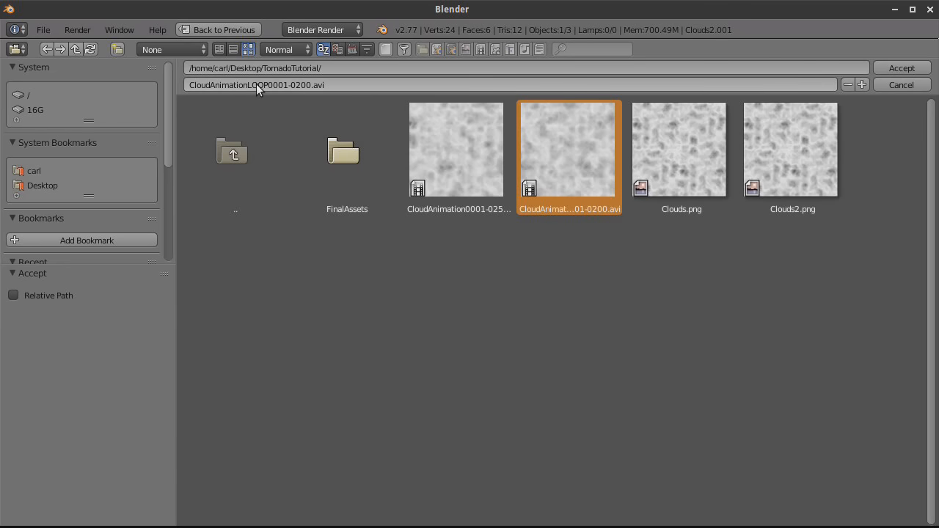
pyautogui.click(899, 70)
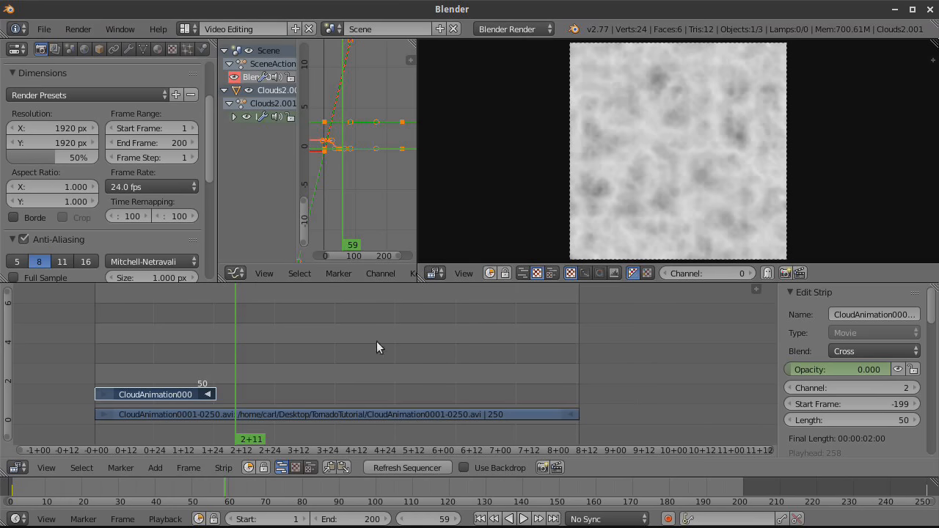
# Step: Delete both cloud movie strips from the sequencer
pyautogui.rightClick(192, 412)
pyautogui.press('x')
pyautogui.click(193, 412)
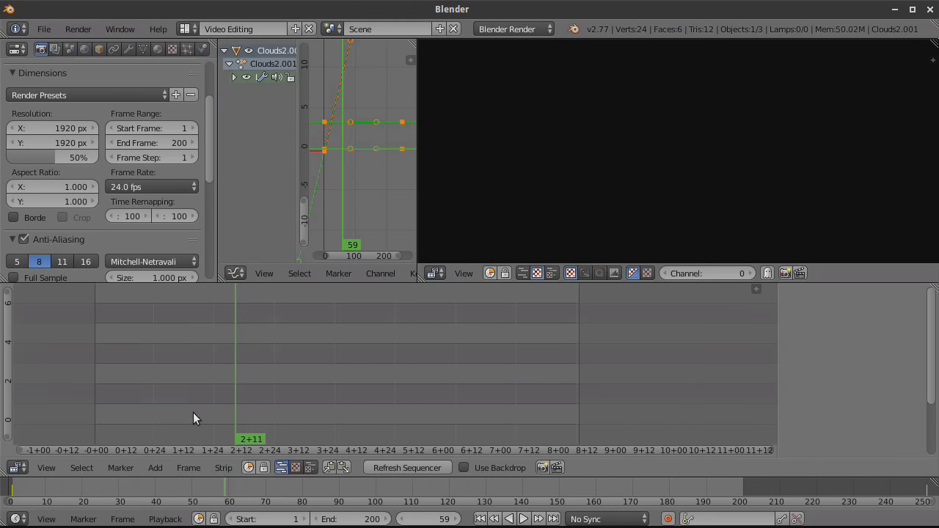
# Step: Add CloudAnimationLOOP0001-0200.avi from Desktop/TornadoTutorial as a movie strip on channel 1, starting at frame 1, and play it back
pyautogui.click(480, 518)
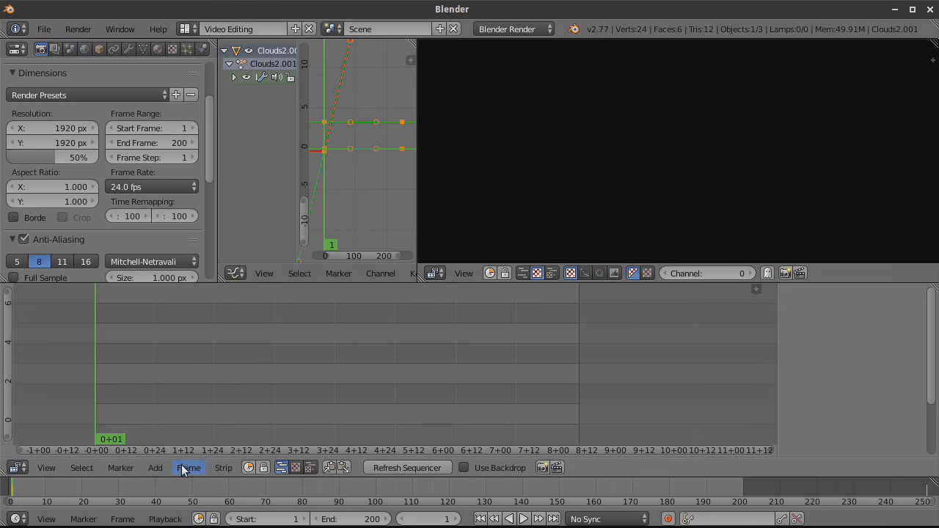
pyautogui.click(155, 467)
pyautogui.click(193, 403)
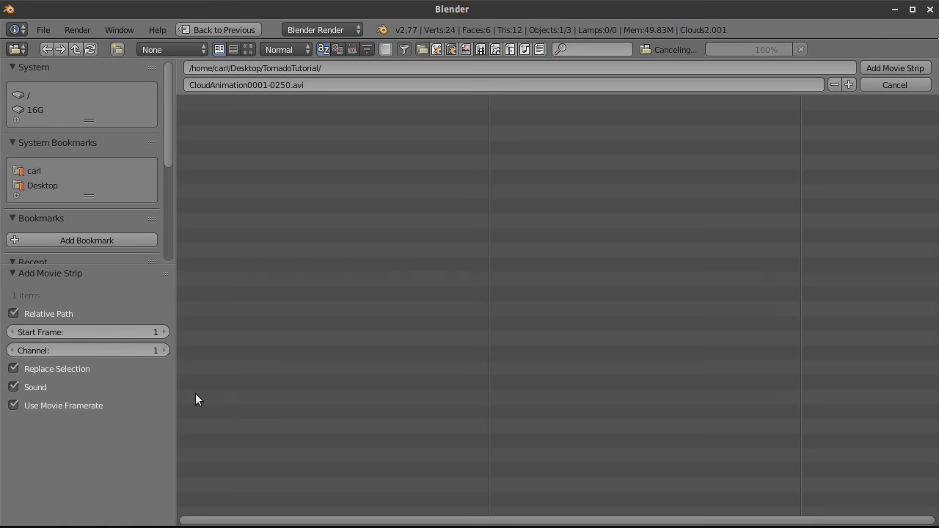
pyautogui.click(257, 147)
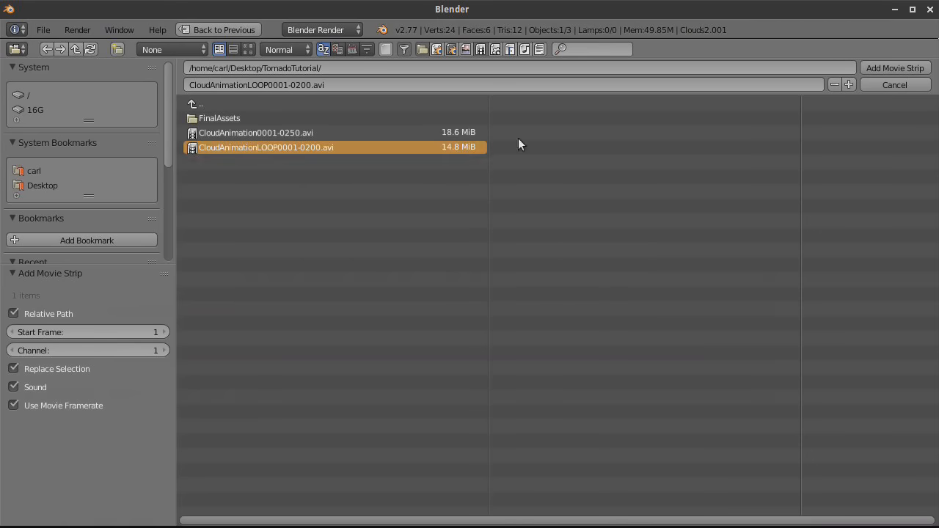
pyautogui.press('Return')
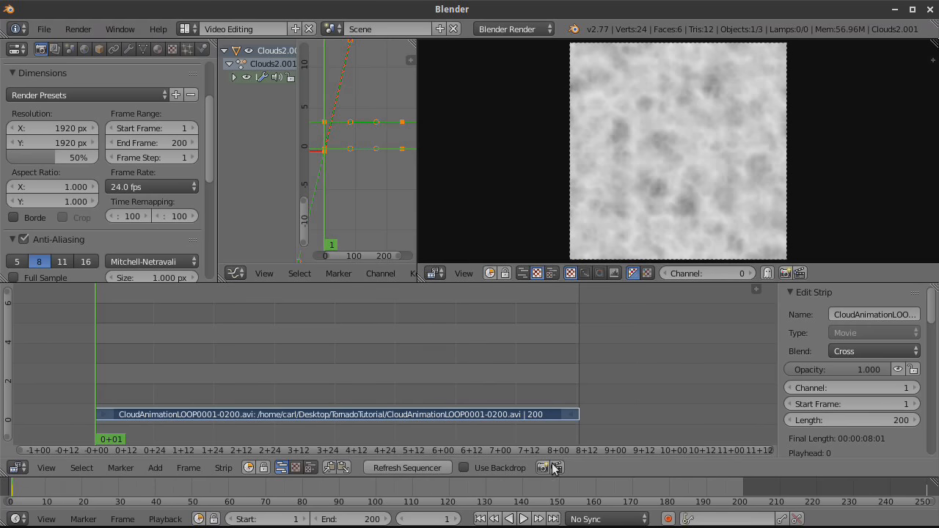
pyautogui.click(523, 518)
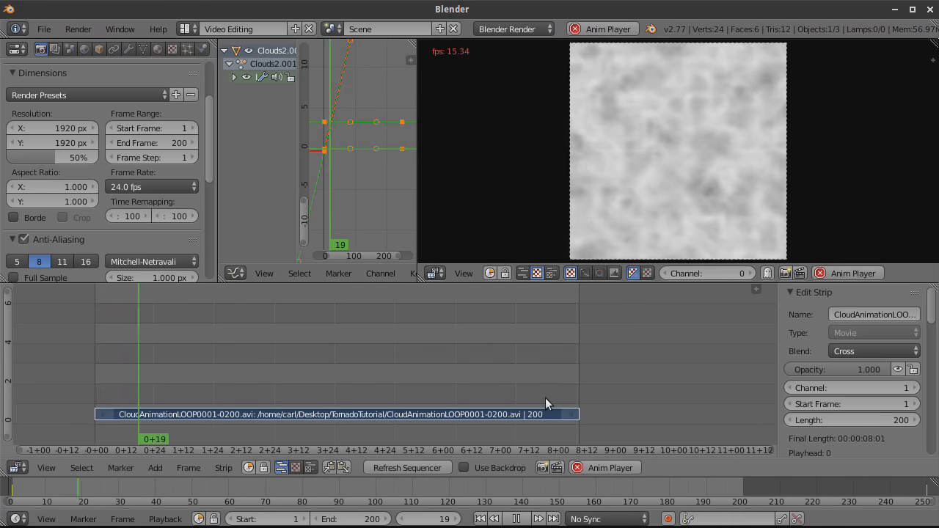
pyautogui.hotkey('alt', 'a')
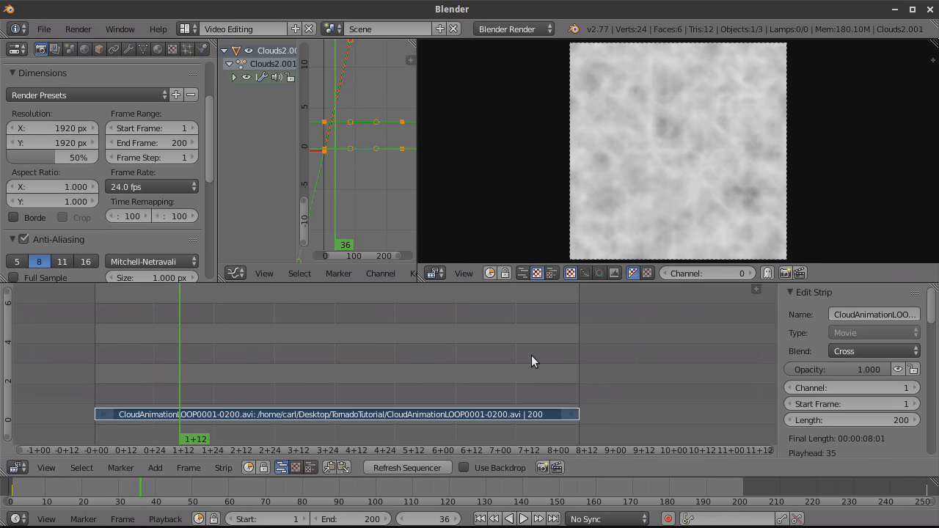
# Step: Add a Transform effect strip to the looped cloud movie on channel 2 and keep that effect strip selected
pyautogui.hotkey('shift', 'a')
pyautogui.click(645, 367)
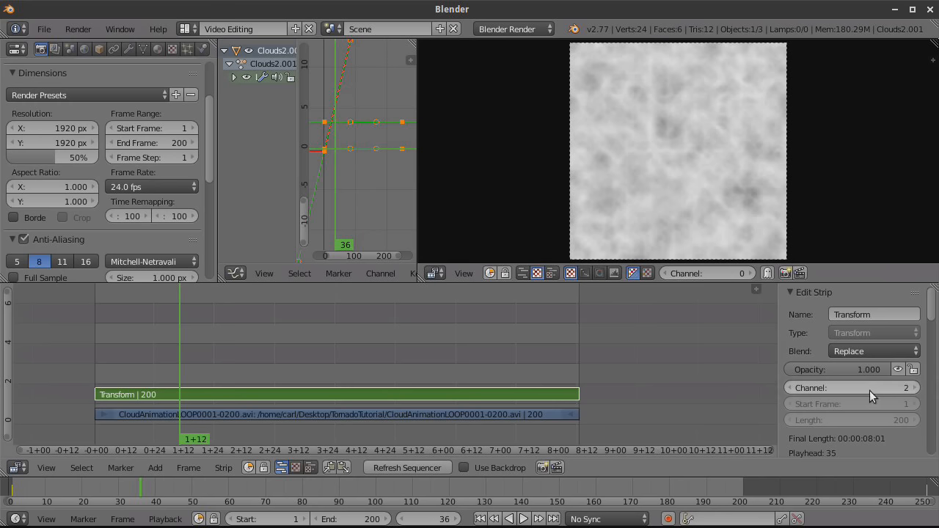
pyautogui.rightClick(437, 411)
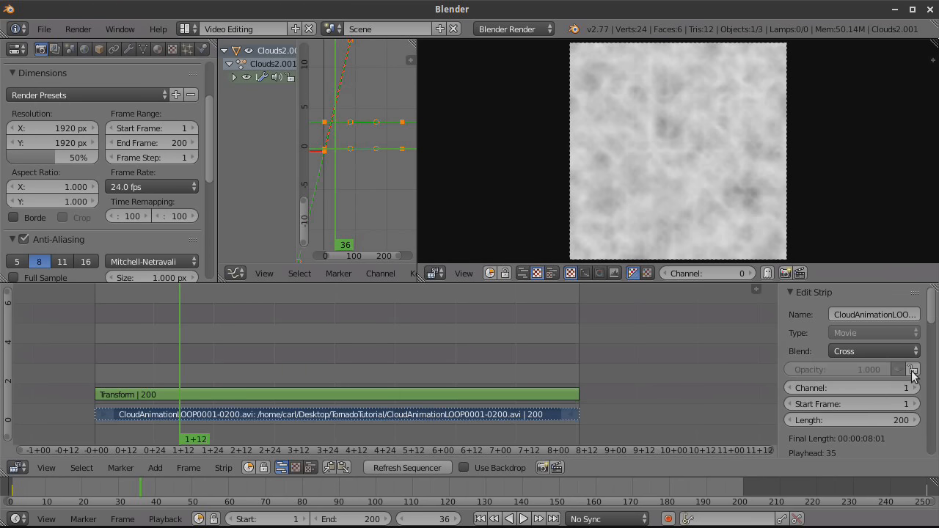
pyautogui.rightClick(472, 397)
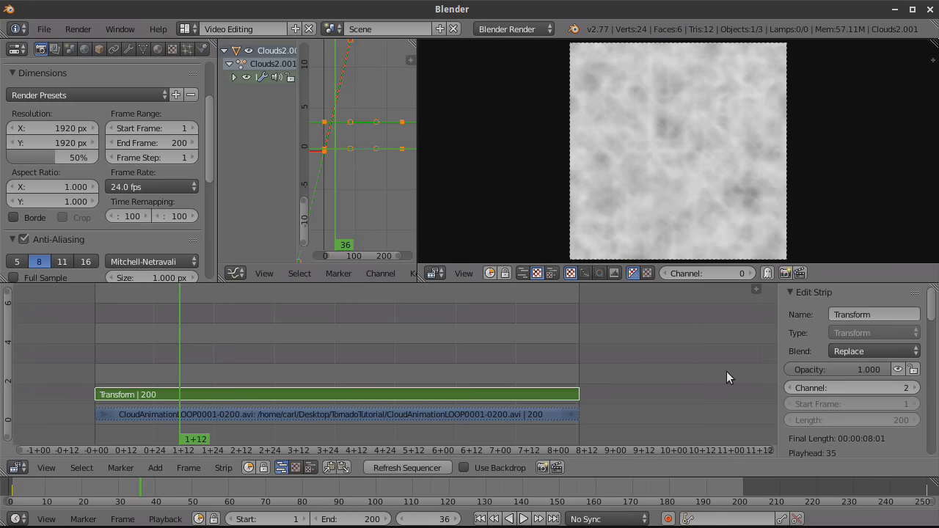
# Step: Enable Uniform Scale on the Transform strip and rotate the clouds to about 15.3 degrees
pyautogui.scroll(-10, 823, 406)
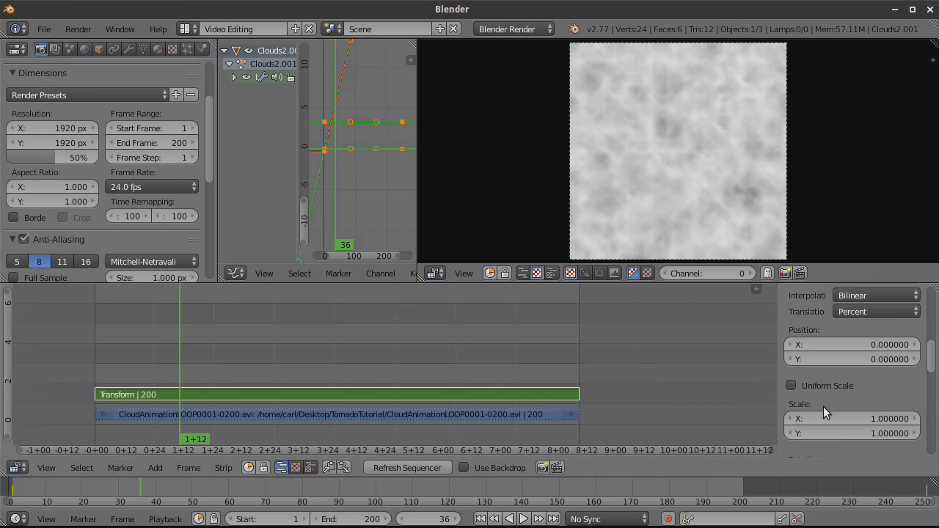
pyautogui.click(791, 383)
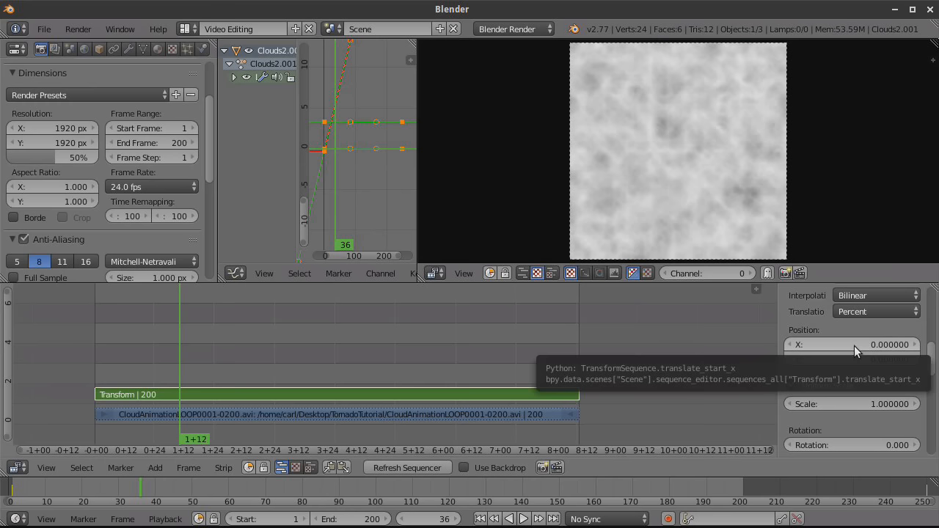
pyautogui.scroll(-2, 867, 394)
pyautogui.moveTo(858, 416); pyautogui.dragTo(914, 416)
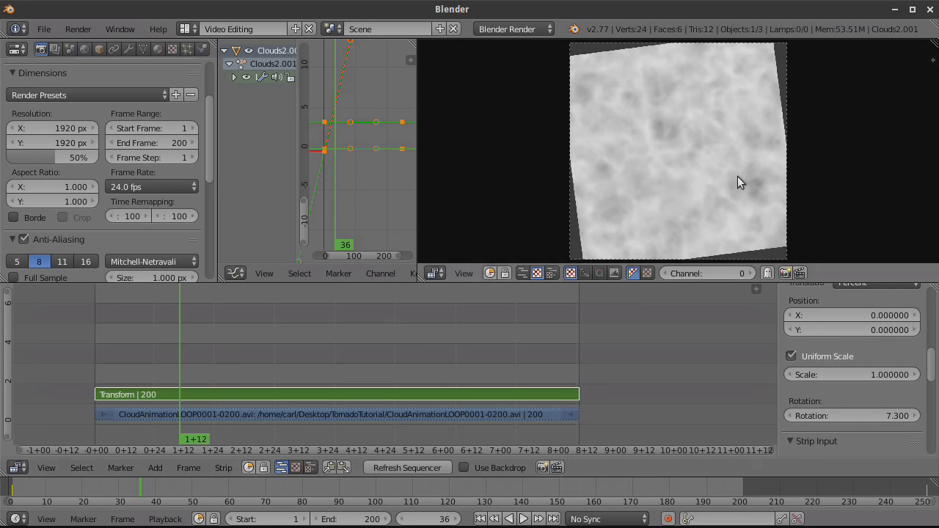
pyautogui.moveTo(851, 416); pyautogui.dragTo(908, 416)
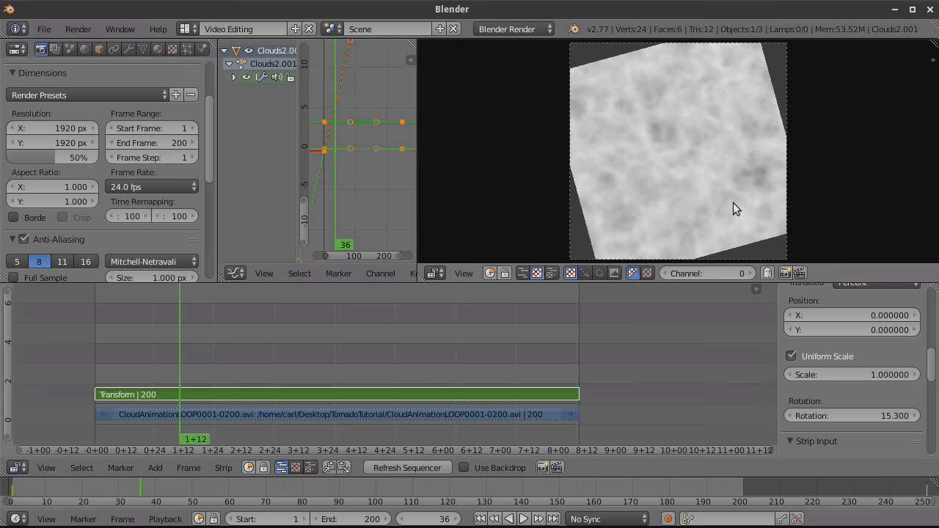
# Step: Add a Curves modifier to the Transform strip
pyautogui.scroll(-5, 894, 446)
pyautogui.scroll(-5, 892, 432)
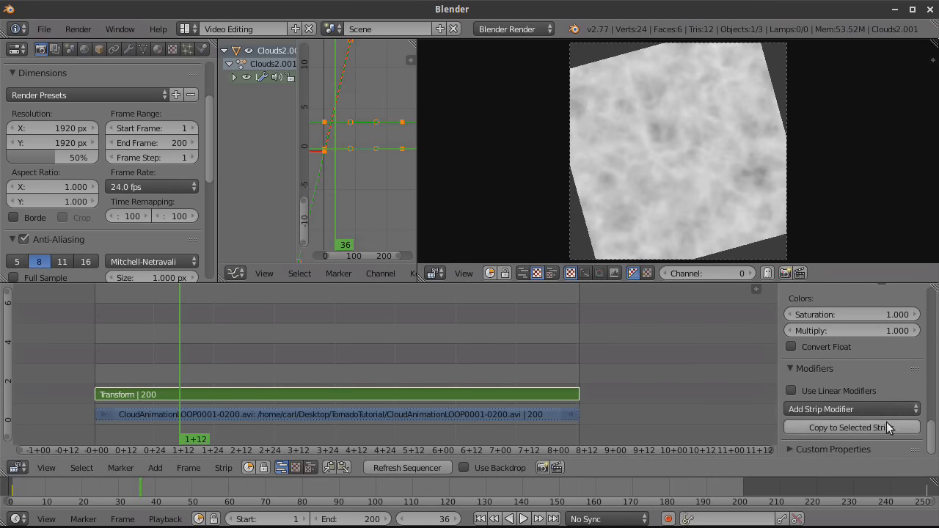
pyautogui.click(876, 408)
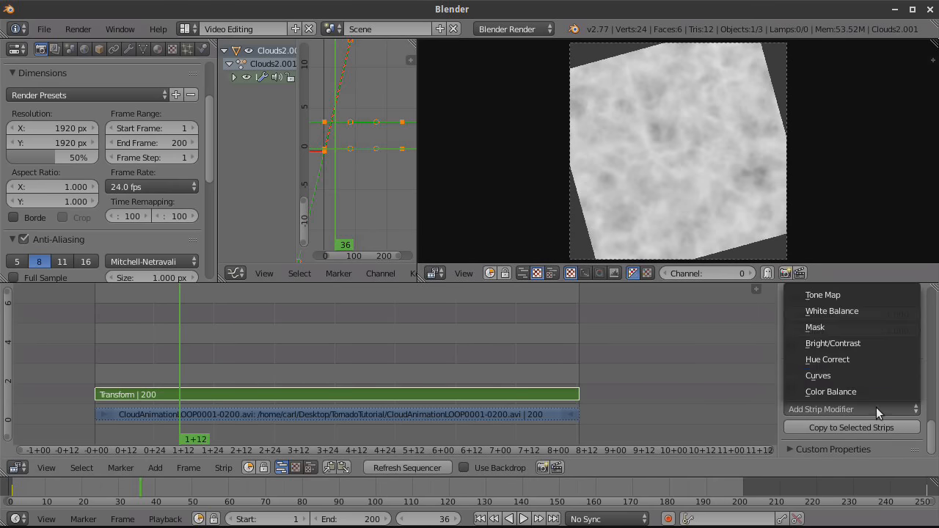
pyautogui.click(848, 372)
pyautogui.scroll(-5, 850, 368)
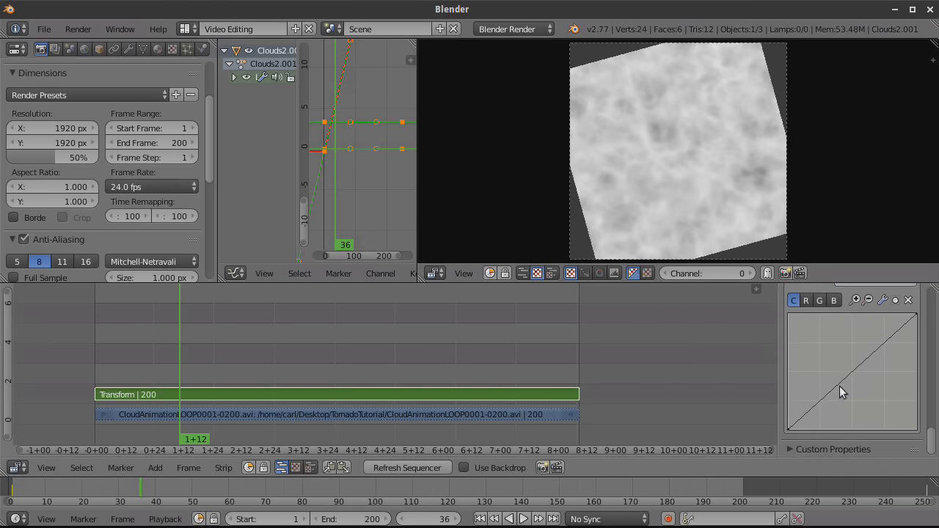
pyautogui.click(821, 401)
pyautogui.moveTo(821, 401); pyautogui.dragTo(823, 406)
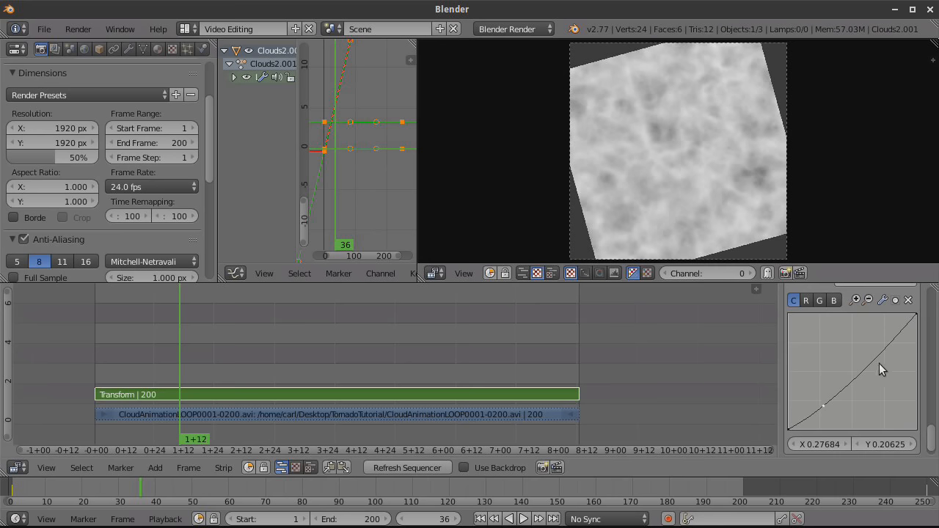
pyautogui.click(907, 300)
# Step: Increase the cloud contrast by moving the curve's black point to about X 0.367, Y 0, checking it at frame 108
pyautogui.moveTo(789, 428); pyautogui.dragTo(819, 429)
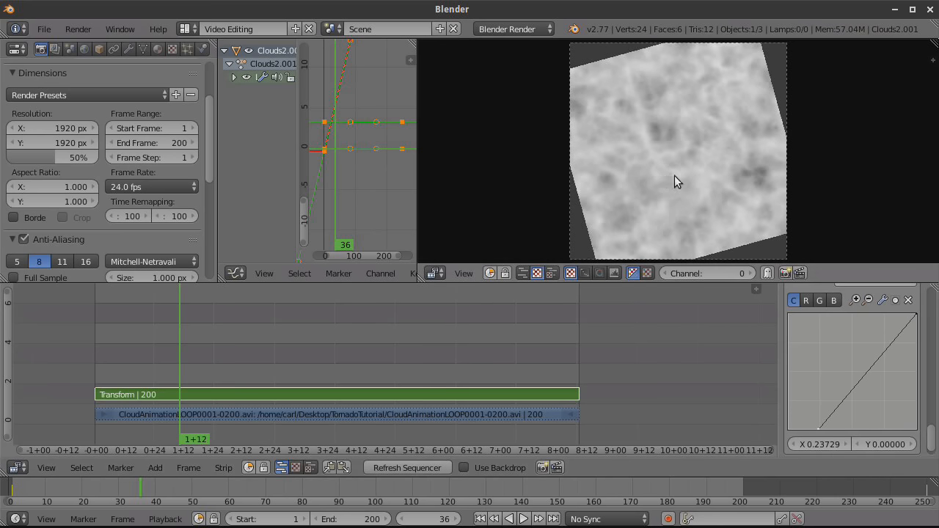
pyautogui.scroll(2, 674, 175)
pyautogui.moveTo(818, 425); pyautogui.dragTo(837, 429)
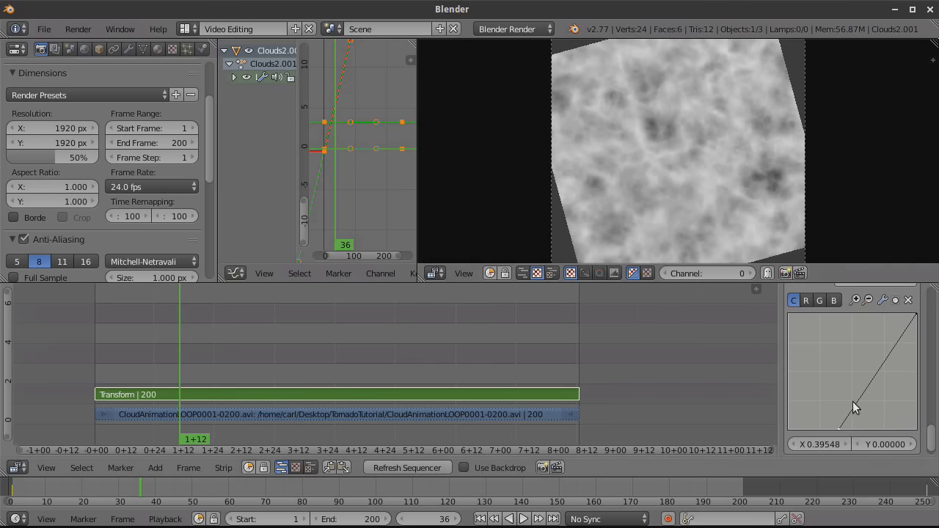
pyautogui.moveTo(837, 429); pyautogui.dragTo(839, 429)
pyautogui.moveTo(296, 348); pyautogui.dragTo(354, 344)
pyautogui.moveTo(840, 429); pyautogui.dragTo(834, 429)
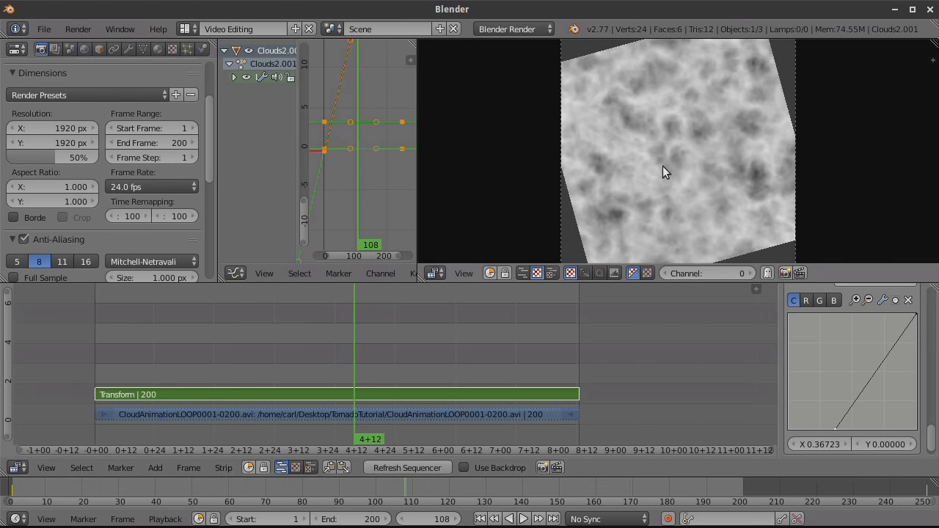
# Step: Set the Transform strip's rotation to 15 degrees and enlarge its uniform scale to 1.12
pyautogui.scroll(8, 837, 378)
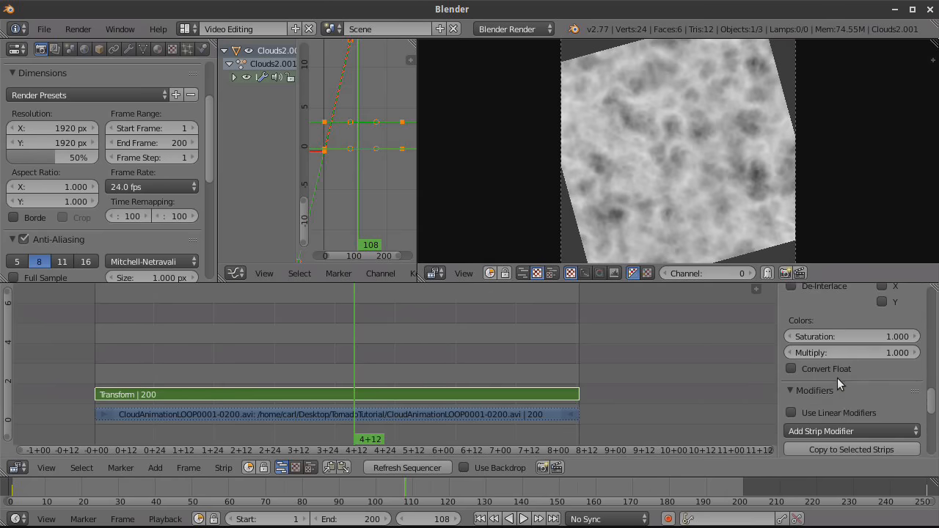
pyautogui.scroll(-4, 881, 360)
pyautogui.scroll(-1, 881, 362)
pyautogui.scroll(8, 880, 363)
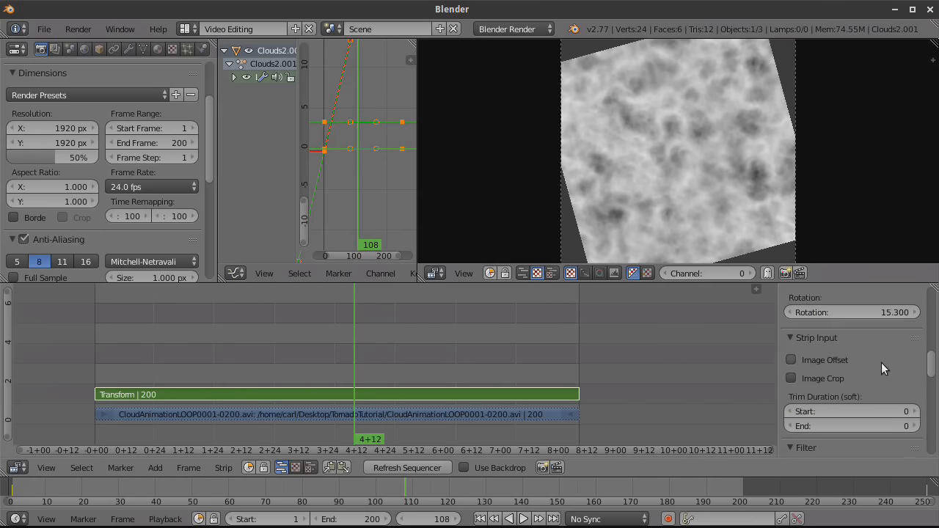
pyautogui.click(880, 371)
pyautogui.write('15')
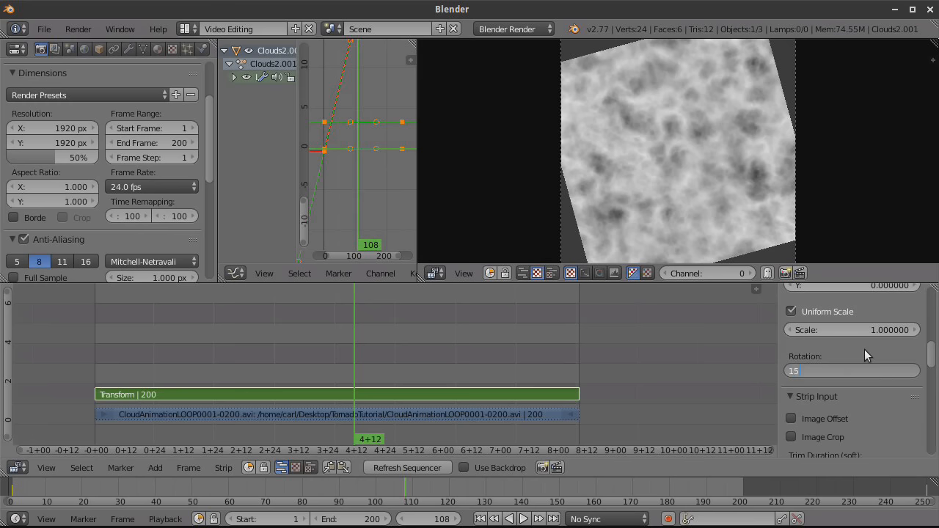
pyautogui.press('Return')
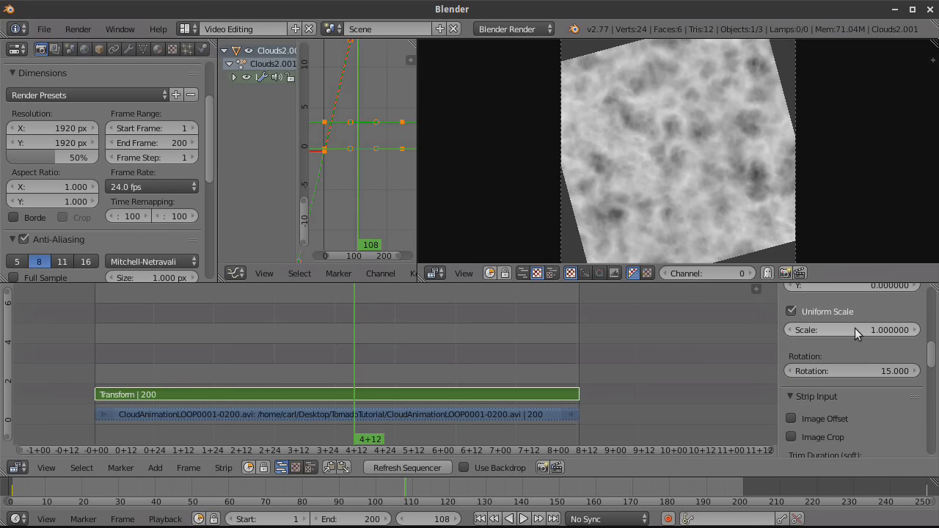
pyautogui.moveTo(849, 330); pyautogui.dragTo(881, 330)
pyautogui.click(914, 330)
# Step: Show the preview's display properties and set the proxy render size to 25%
pyautogui.click(930, 56)
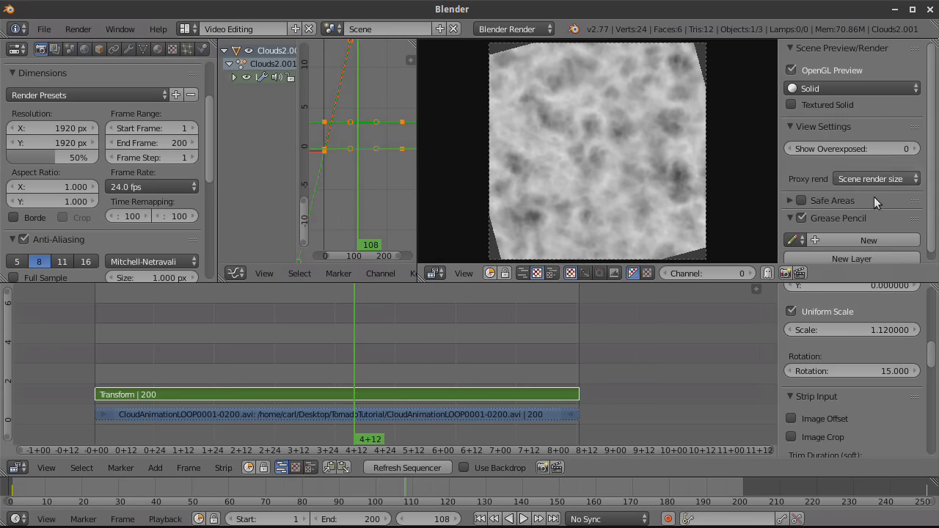
pyautogui.click(841, 180)
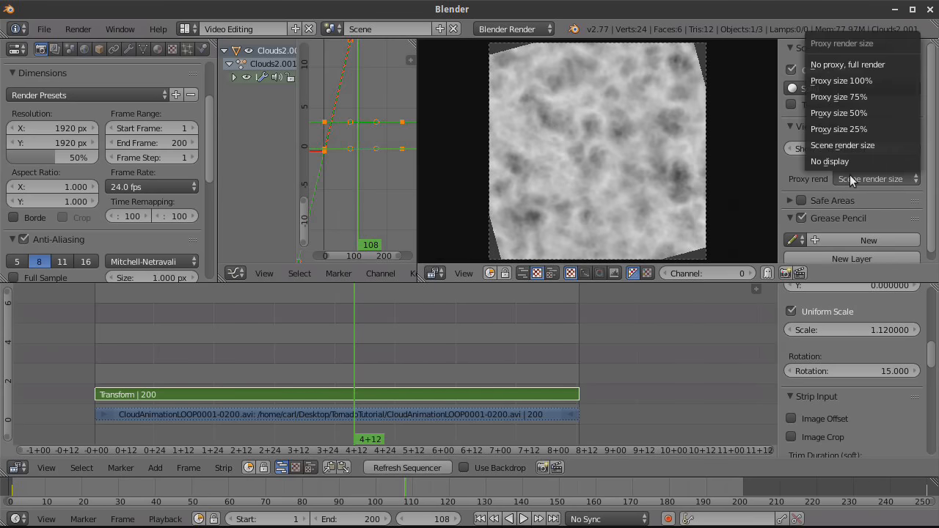
pyautogui.click(842, 125)
pyautogui.scroll(-7, 728, 167)
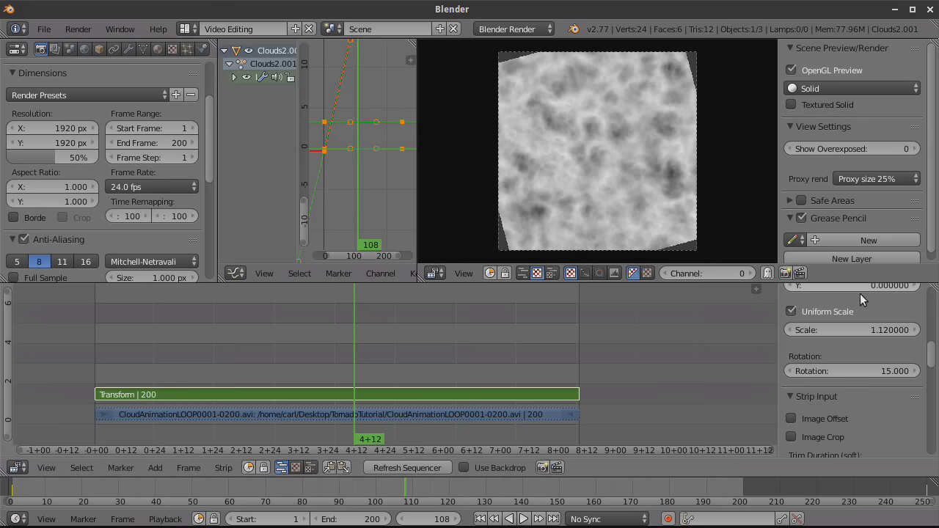
# Step: Increase the Transform strip's uniform scale to 1.24 so the rotated clouds fill the frame
pyautogui.click(914, 330)
pyautogui.click(914, 327)
pyautogui.click(914, 330)
pyautogui.click(914, 330)
pyautogui.click(914, 330)
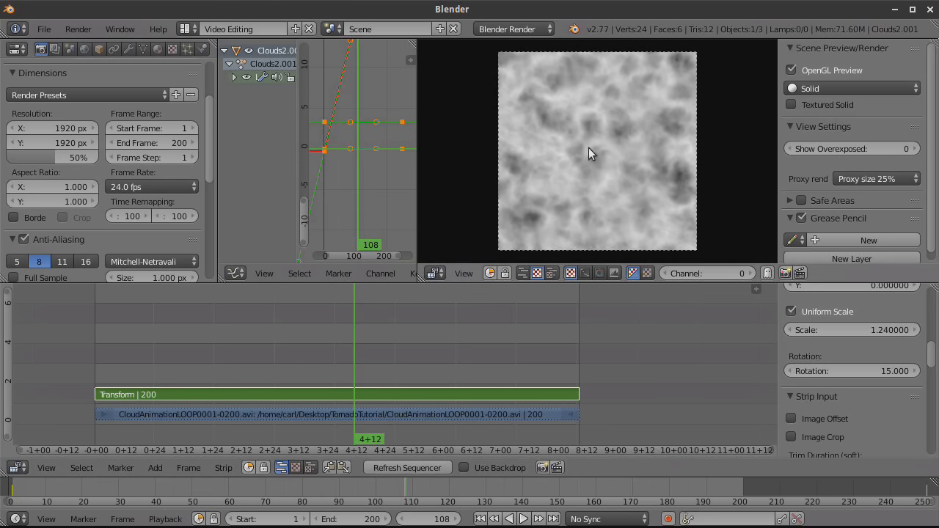
# Step: Play back the rotated and scaled cloud loop in the sequencer to review its motion
pyautogui.hotkey('alt', 'a')
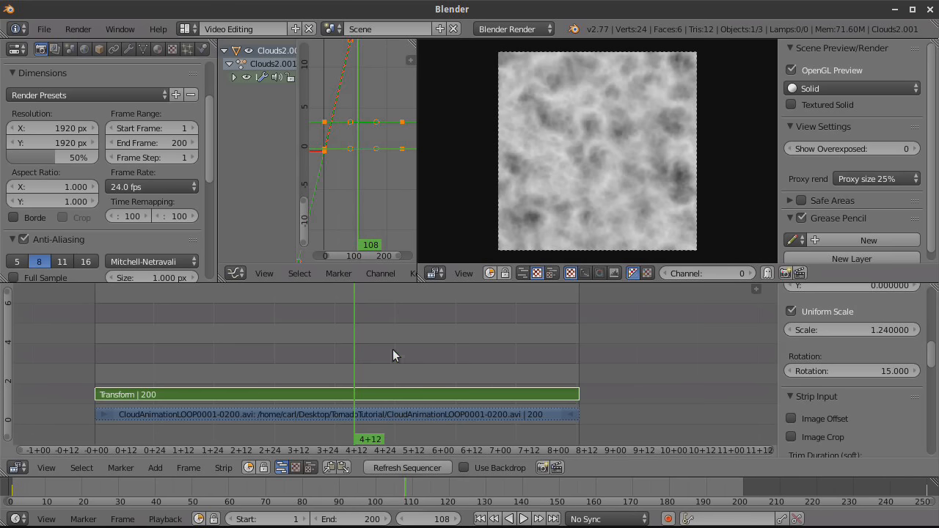
pyautogui.click(224, 353)
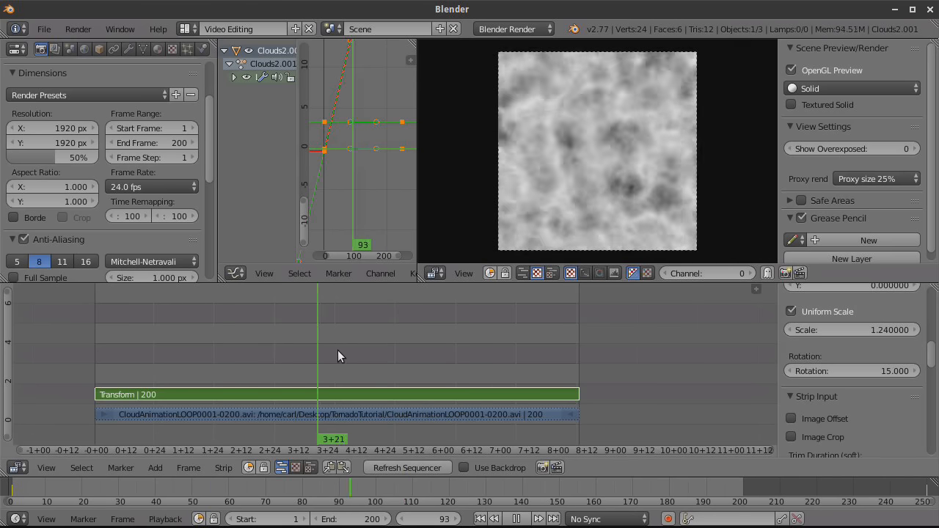
pyautogui.hotkey('alt', 'a')
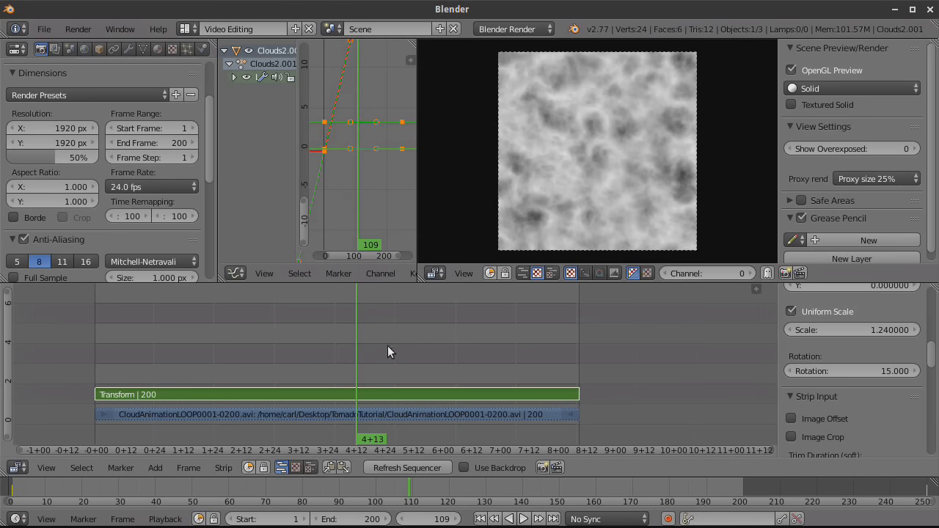
pyautogui.click(307, 357)
pyautogui.scroll(-1, 500, 342)
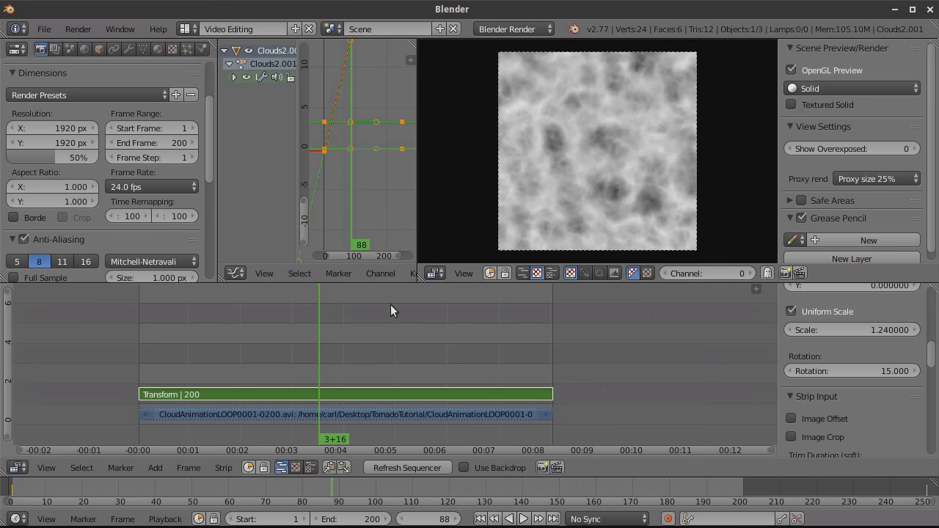
# Step: Add a black Color effect strip on channel 3 starting at frame 1 and extend its end to frame 33
pyautogui.click(480, 519)
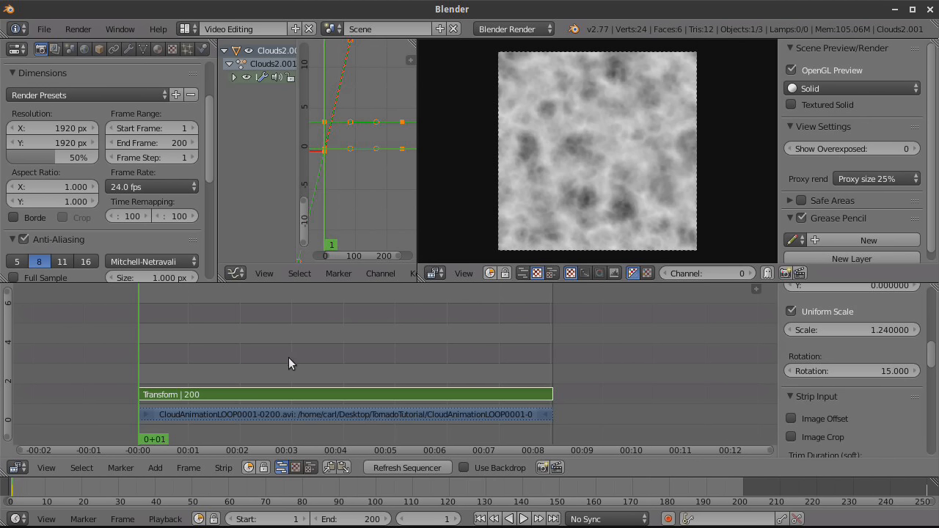
pyautogui.click(156, 468)
pyautogui.moveTo(220, 361)
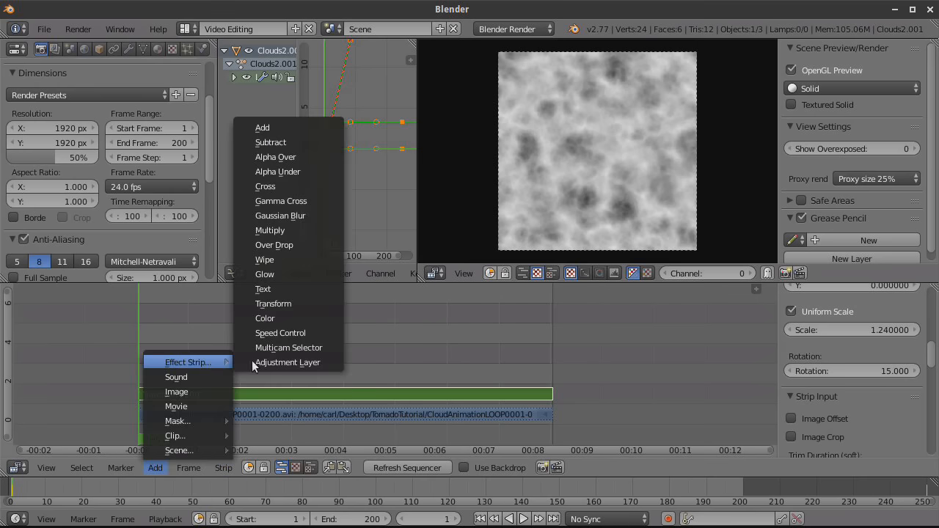
pyautogui.click(273, 304)
pyautogui.moveTo(187, 374); pyautogui.dragTo(214, 375, button='right')
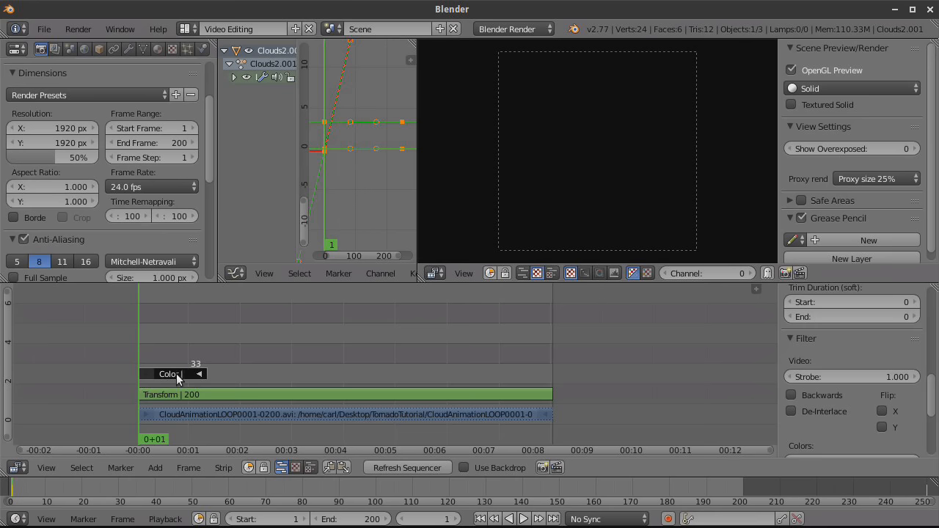
# Step: Duplicate the black Color strip onto channel 4 and change the copy's color to white
pyautogui.hotkey('shift', 'd')
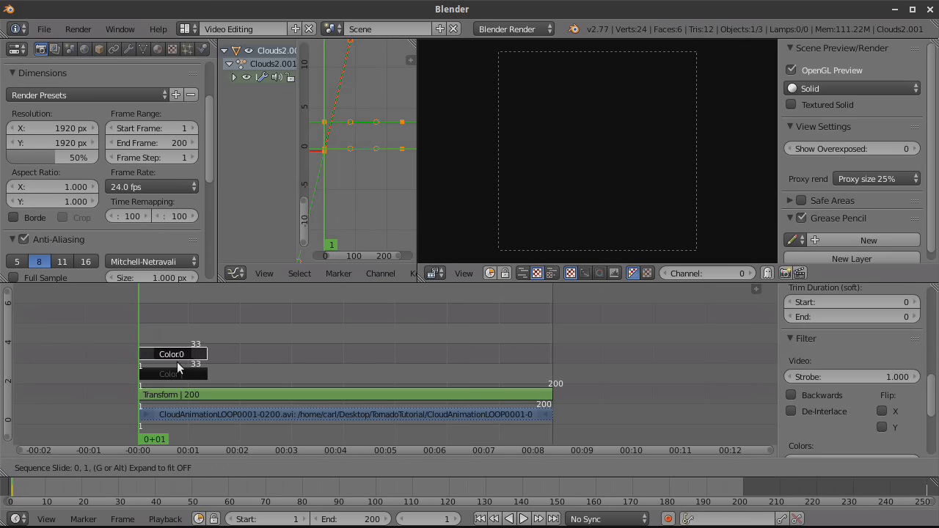
pyautogui.click(177, 361)
pyautogui.scroll(5, 840, 373)
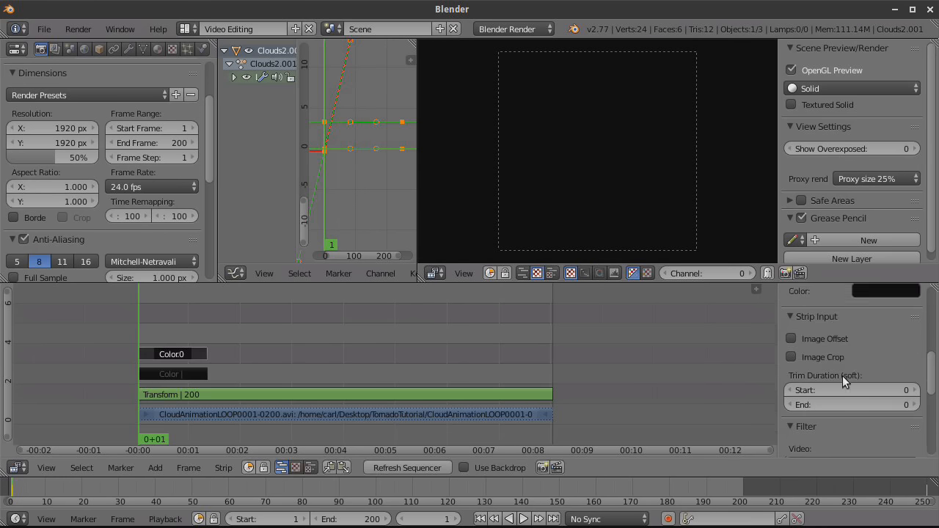
pyautogui.click(868, 350)
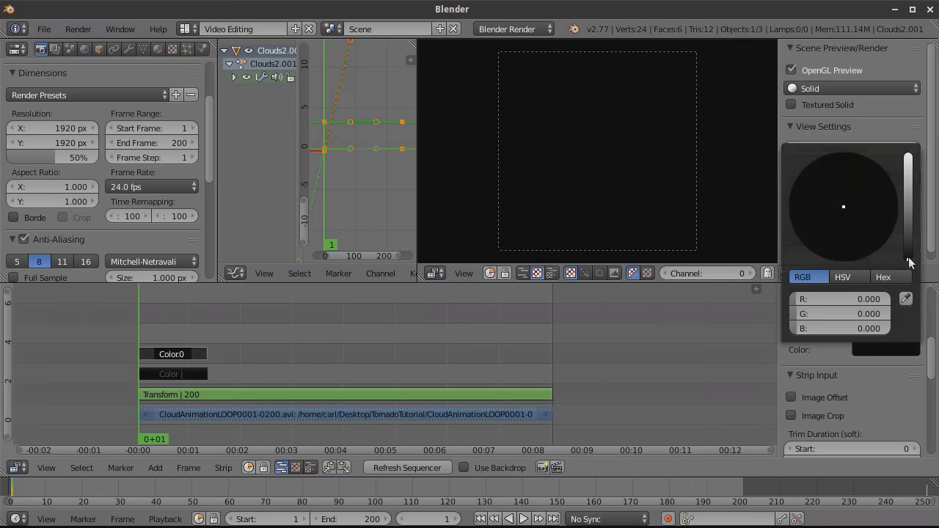
pyautogui.moveTo(910, 258); pyautogui.dragTo(908, 154)
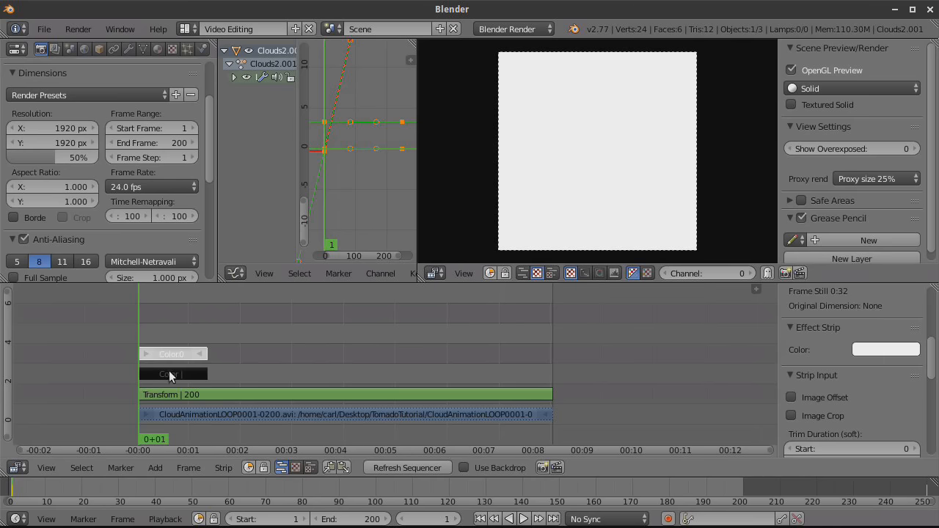
# Step: Add a Wipe effect strip between the black and white Color strips, selecting the black one first
pyautogui.rightClick(169, 372)
pyautogui.keyDown('shift'); pyautogui.rightClick(178, 354); pyautogui.keyUp('shift')
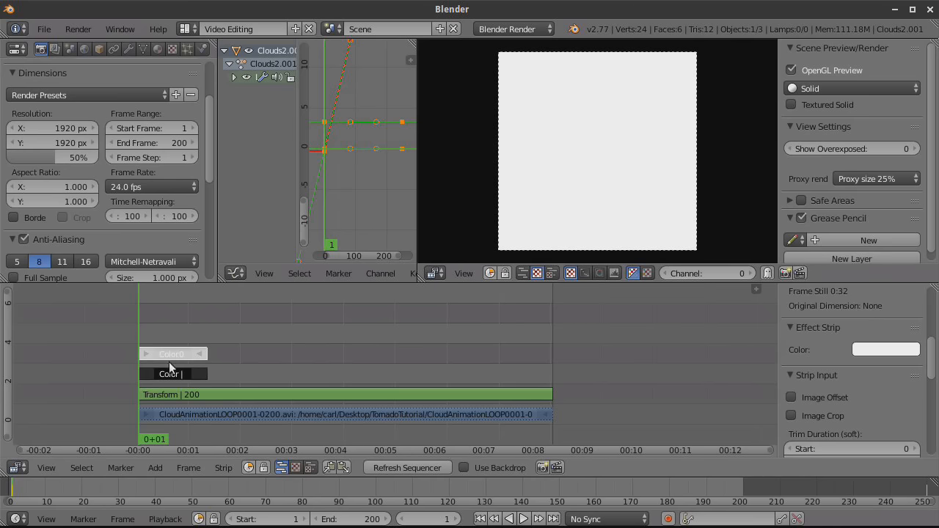
pyautogui.click(158, 468)
pyautogui.moveTo(198, 362)
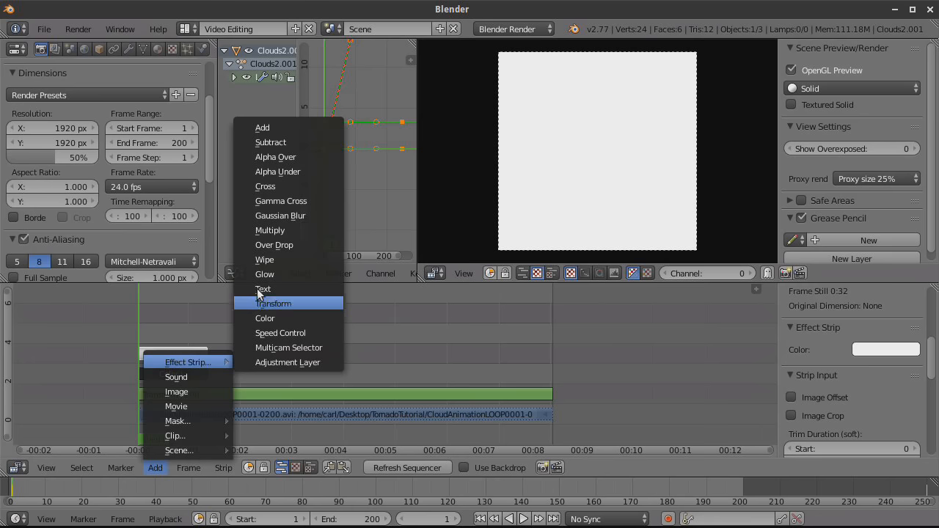
pyautogui.click(264, 260)
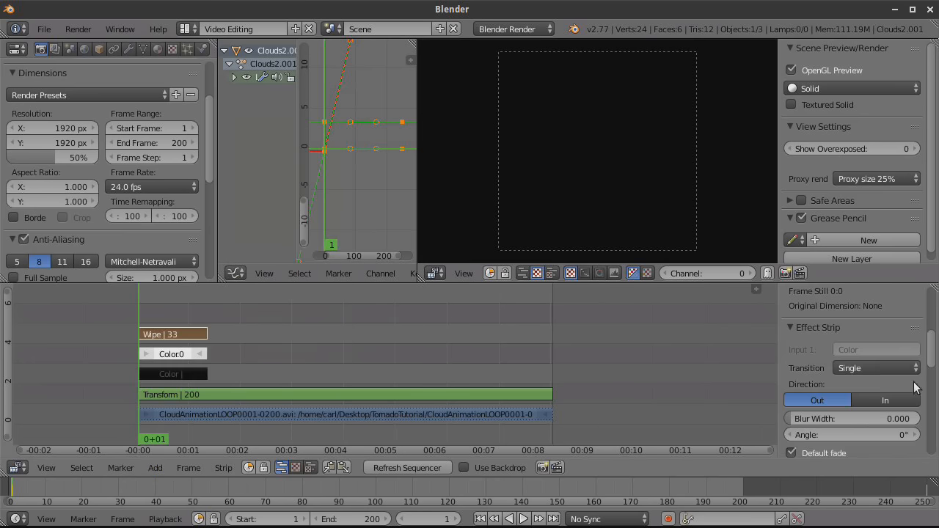
# Step: Turn off the Wipe strip's default fade and set its effect fader to about 0.311
pyautogui.scroll(-2, 916, 386)
pyautogui.click(791, 395)
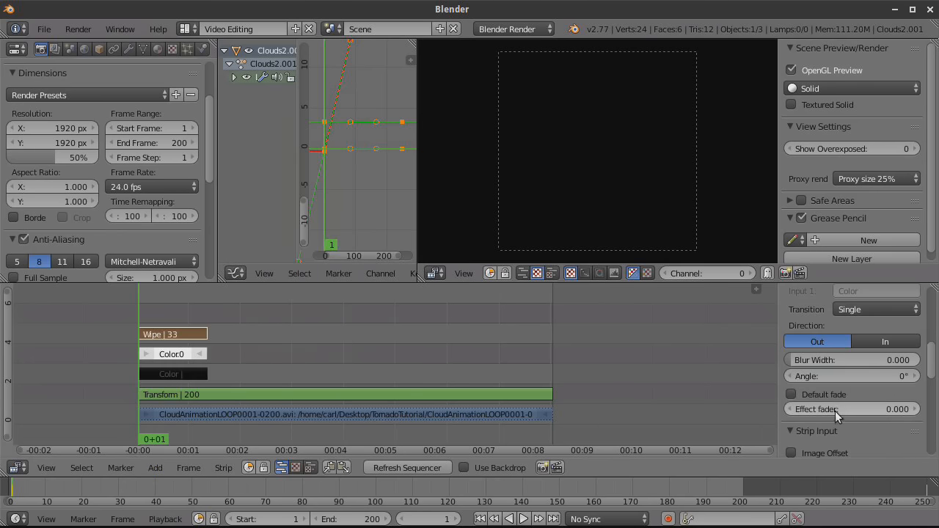
pyautogui.click(828, 409)
pyautogui.click(859, 399)
pyautogui.moveTo(841, 408); pyautogui.dragTo(898, 408)
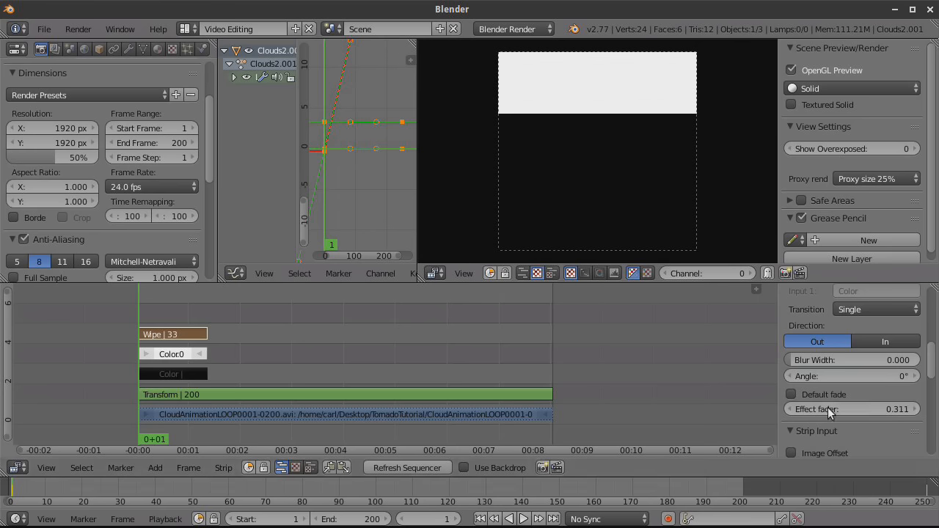
# Step: Tilt the wipe edge to about -82.1 degrees and raise the effect fader to about 0.663
pyautogui.moveTo(838, 376); pyautogui.dragTo(814, 375)
pyautogui.moveTo(872, 379); pyautogui.dragTo(846, 376)
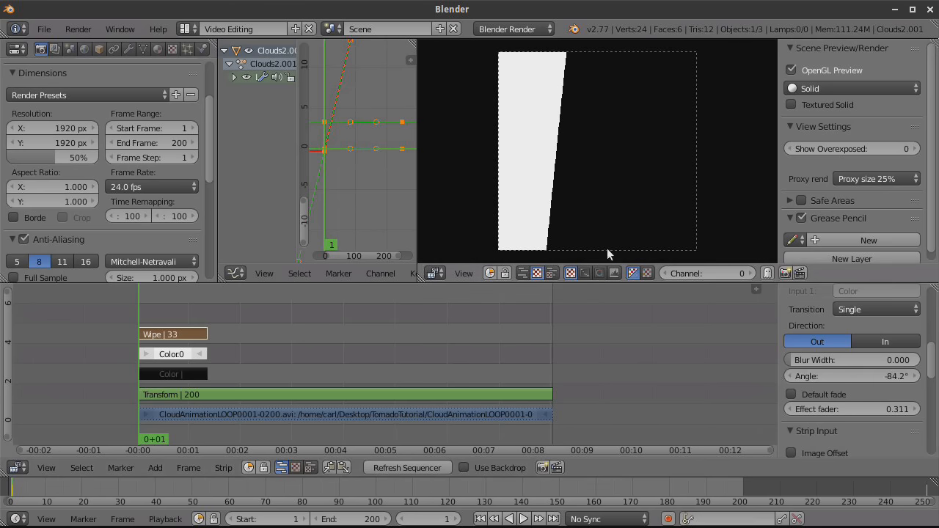
pyautogui.moveTo(850, 409); pyautogui.dragTo(901, 408)
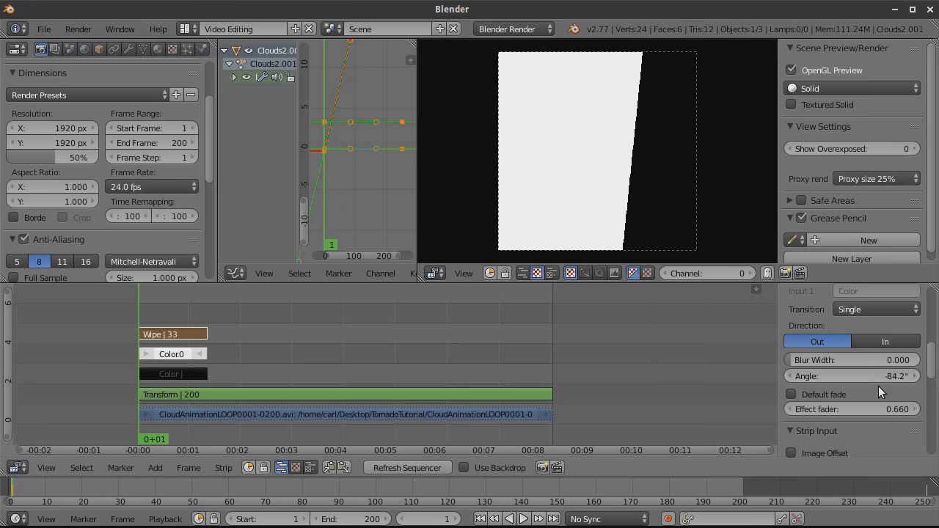
pyautogui.moveTo(873, 375); pyautogui.dragTo(879, 376)
pyautogui.moveTo(868, 410); pyautogui.dragTo(872, 411)
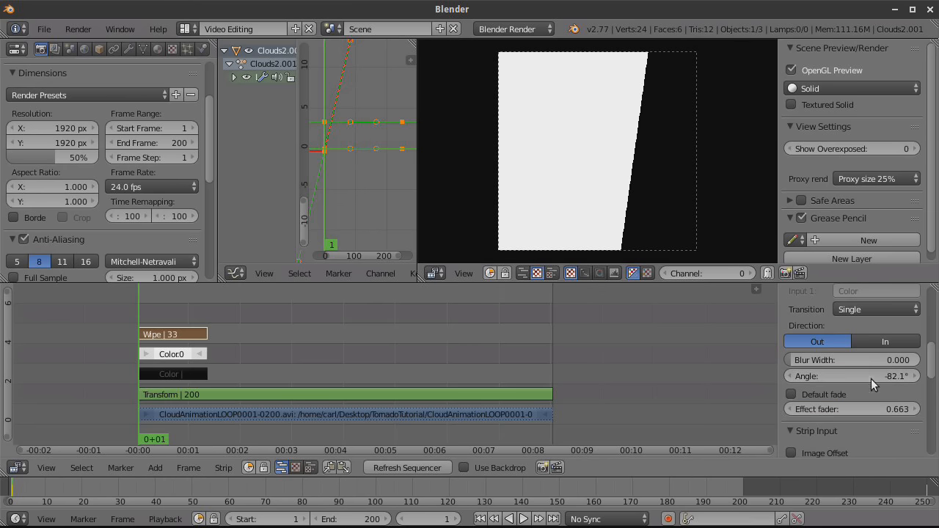
# Step: Soften the wipe edge by setting the Wipe strip's blur width to 0.2
pyautogui.moveTo(849, 358); pyautogui.dragTo(856, 358)
pyautogui.click(827, 357)
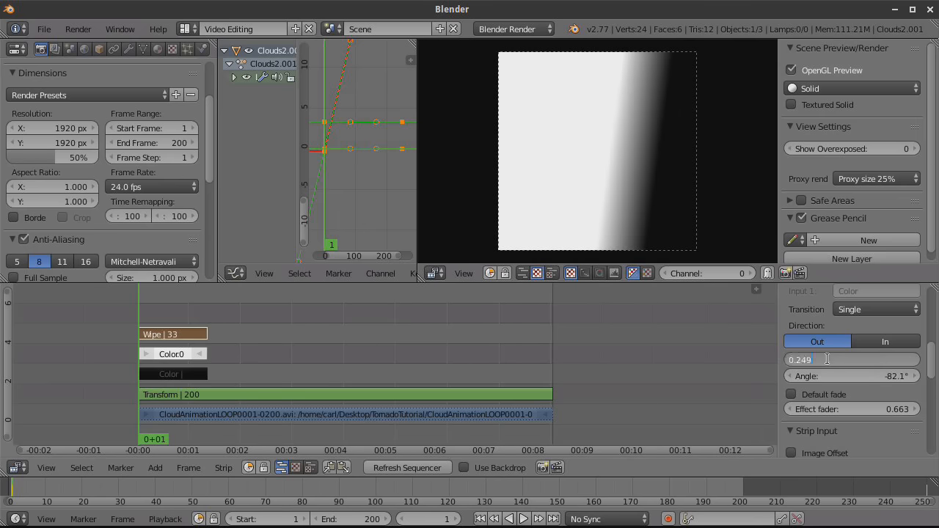
pyautogui.write('0.2')
pyautogui.press('Return')
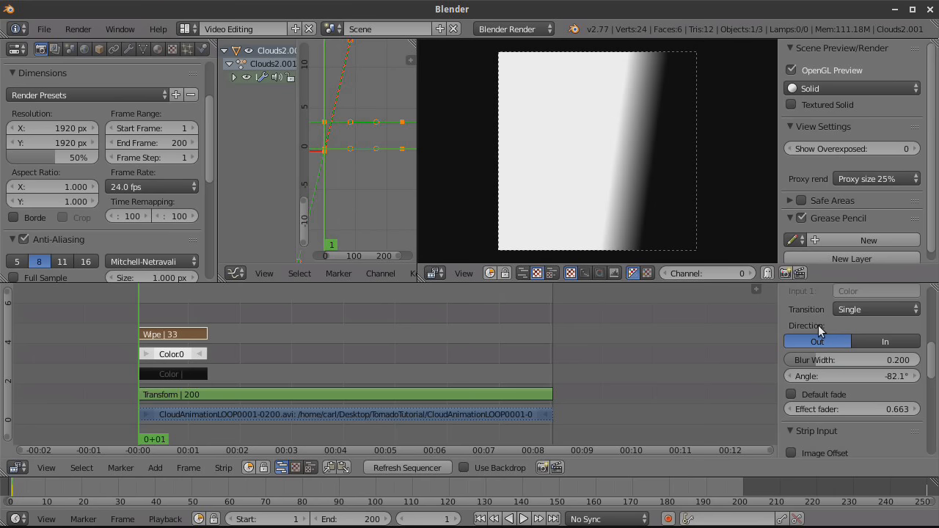
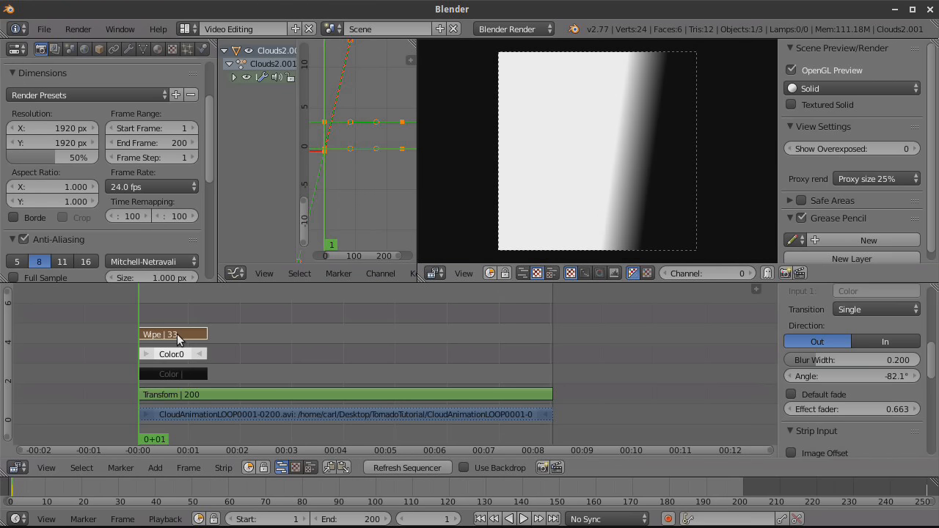
# Step: Group the two Color strips and the Wipe into a meta strip, and duplicate it onto channel 4 starting at frame 1
pyautogui.rightClick(174, 374)
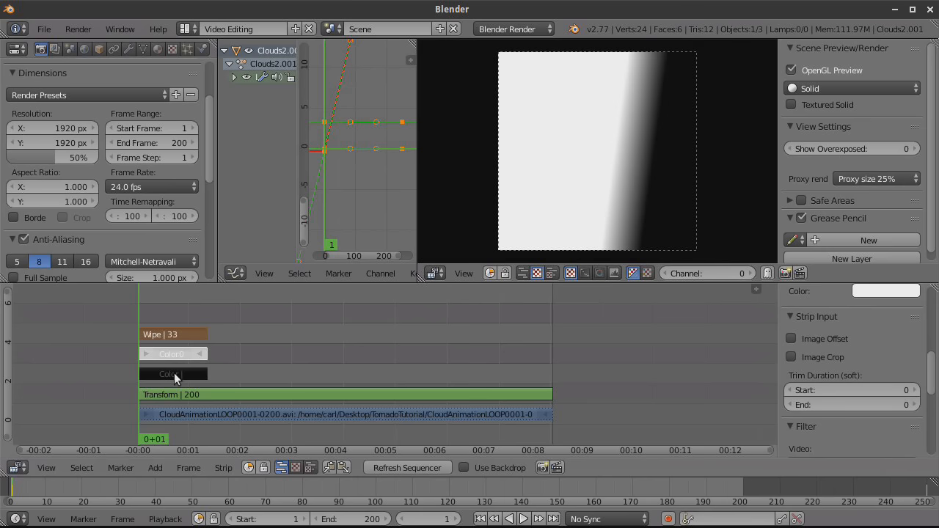
pyautogui.click(213, 468)
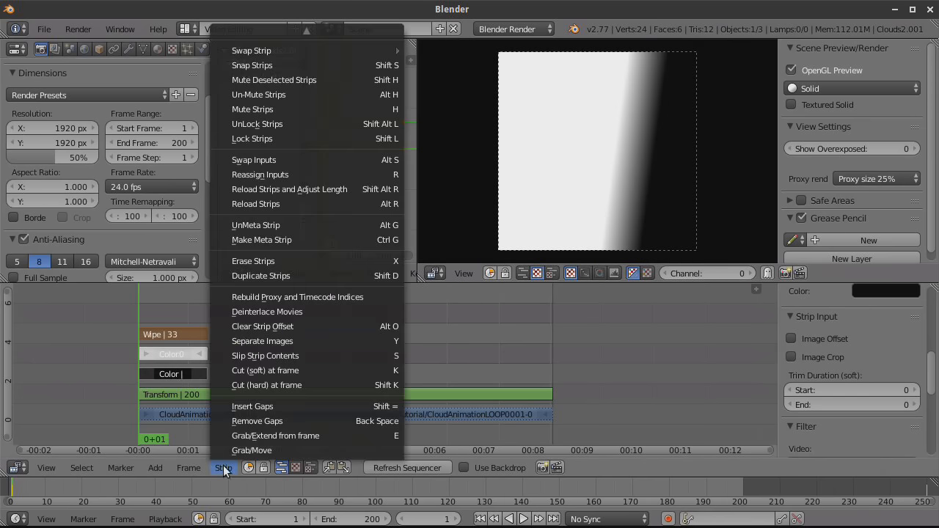
pyautogui.click(259, 240)
pyautogui.hotkey('shift', 'd')
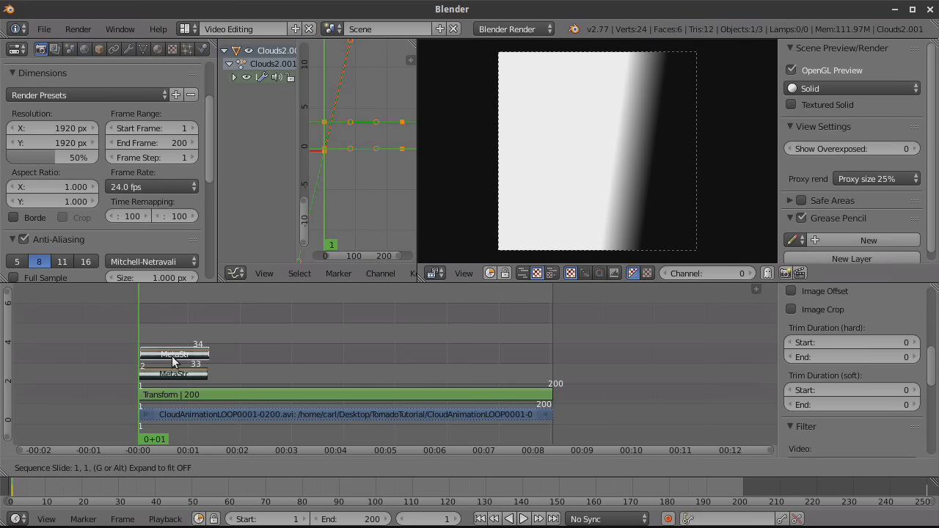
pyautogui.click(171, 358)
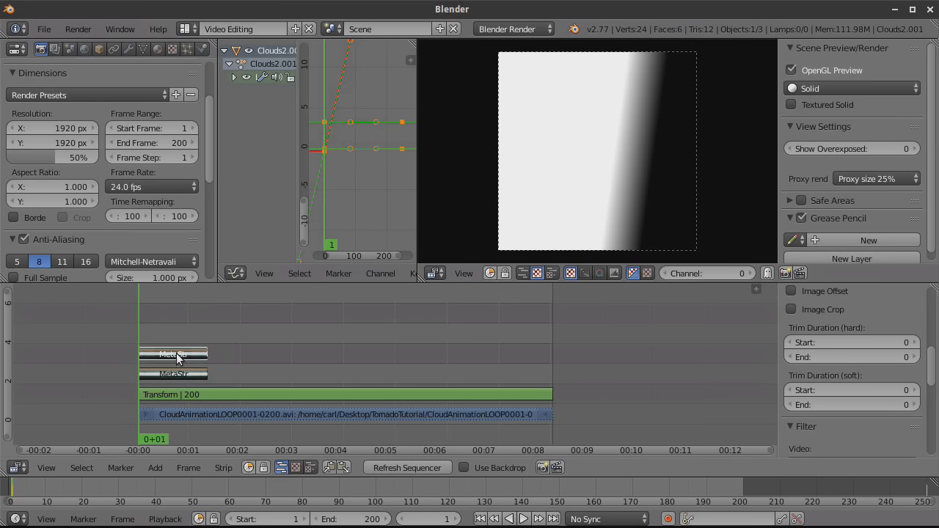
# Step: Flip the duplicated meta strip along X and set its blend mode to Multiply
pyautogui.scroll(3, 836, 382)
pyautogui.scroll(-5, 835, 385)
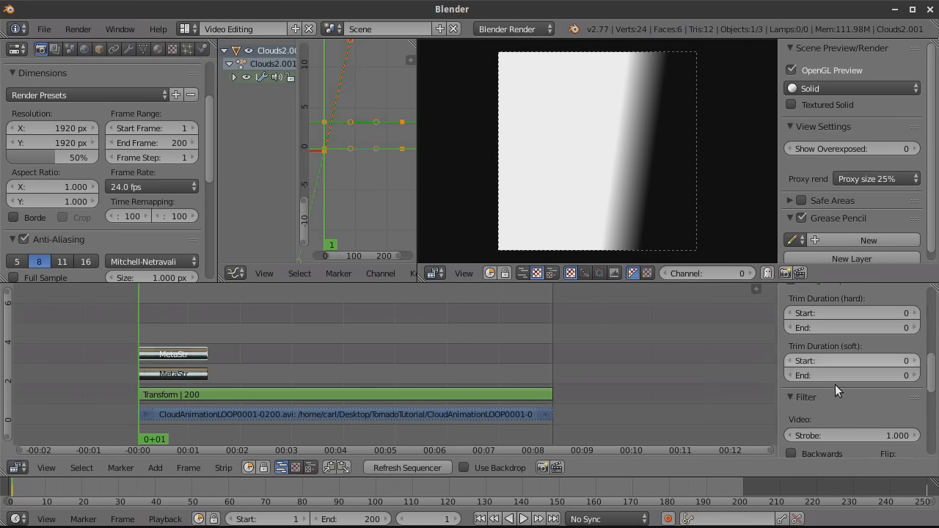
pyautogui.scroll(10, 835, 384)
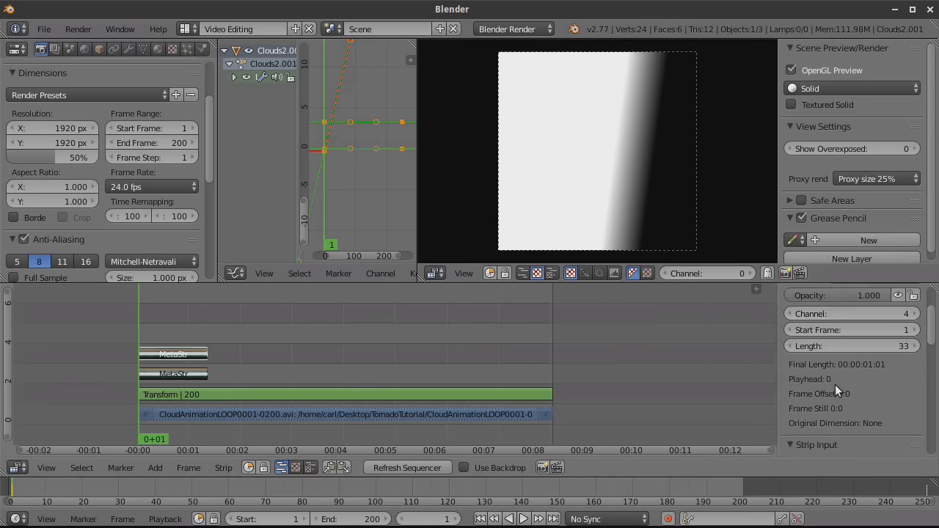
pyautogui.scroll(-8, 834, 385)
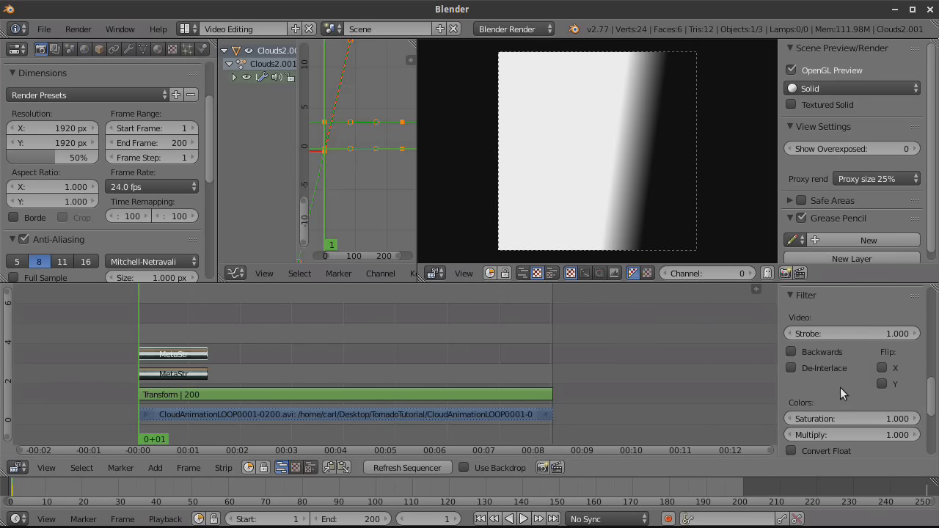
pyautogui.click(882, 369)
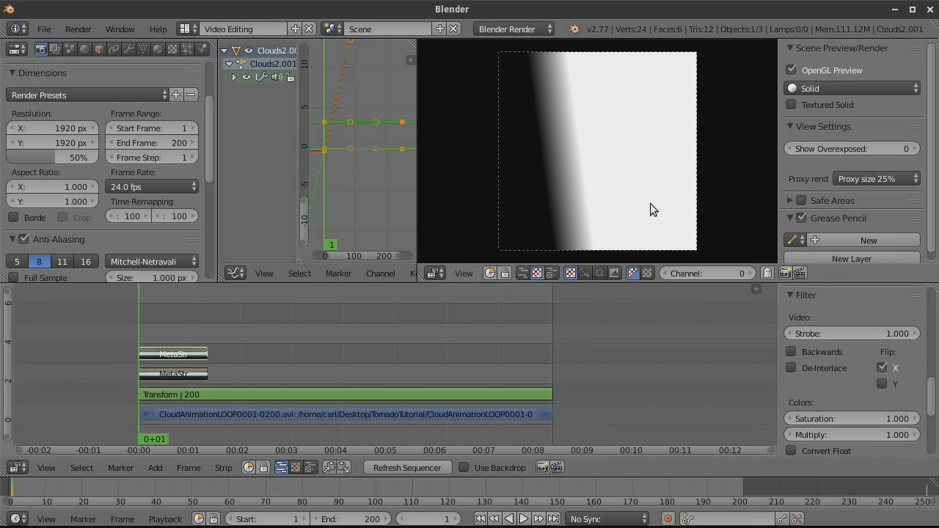
pyautogui.scroll(8, 862, 349)
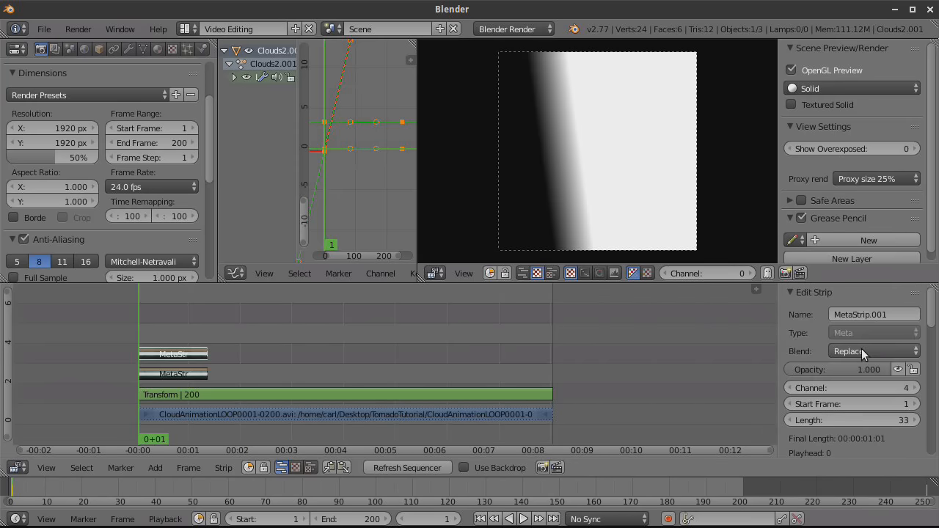
pyautogui.click(869, 352)
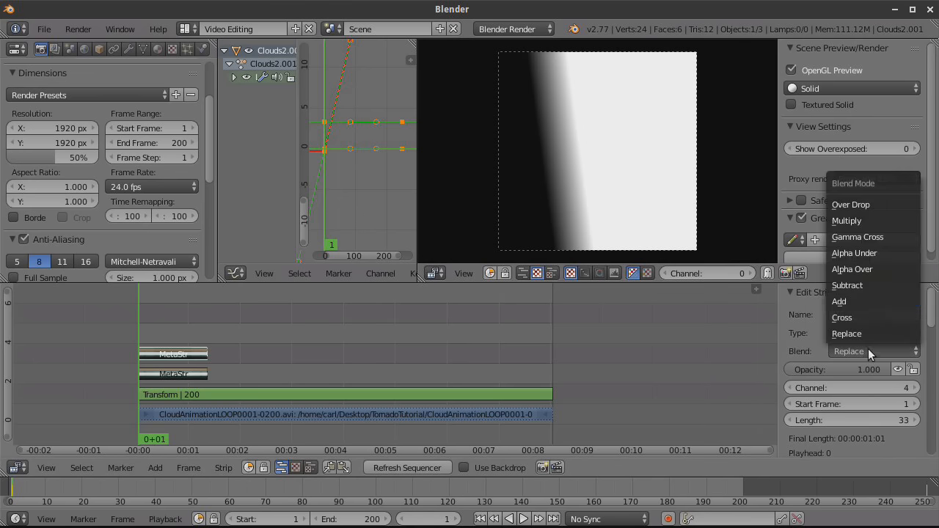
pyautogui.click(850, 221)
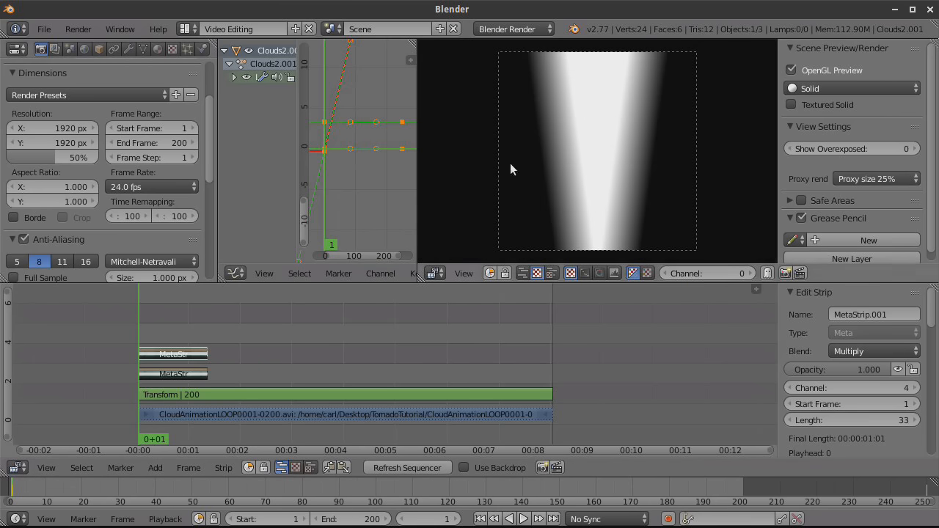
# Step: Render frame 1 of the combined mask as a still image
pyautogui.scroll(3, 142, 181)
pyautogui.click(33, 116)
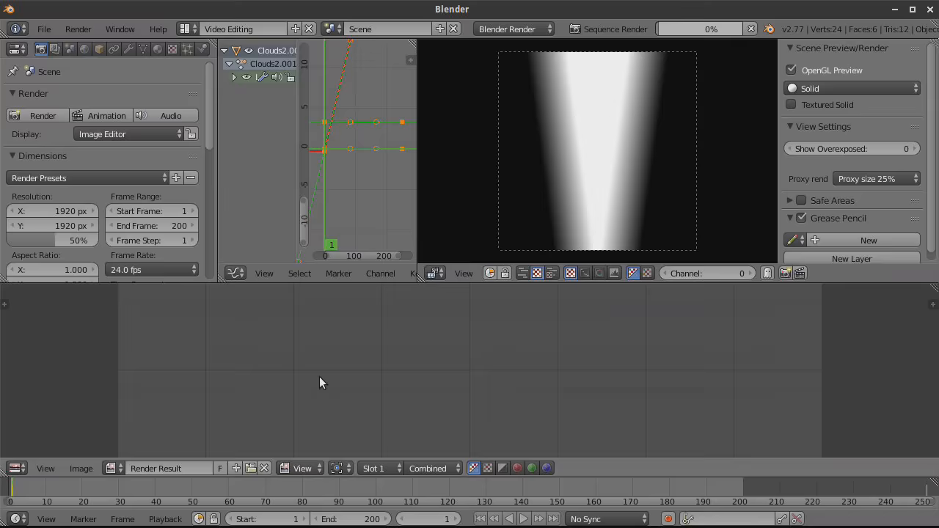
pyautogui.scroll(-3, 385, 355)
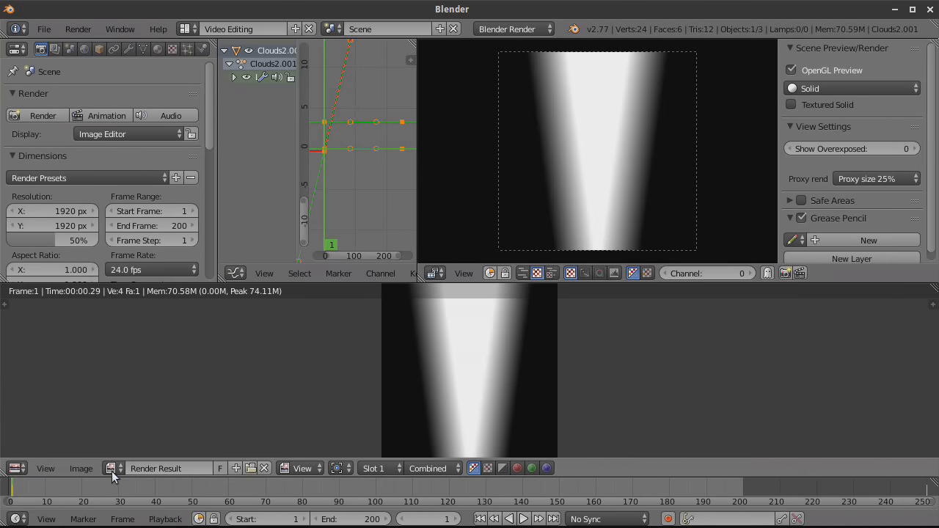
# Step: Save the rendered mask as VortexMask.jpg in the TornadoTutorial folder on the Desktop
pyautogui.click(80, 468)
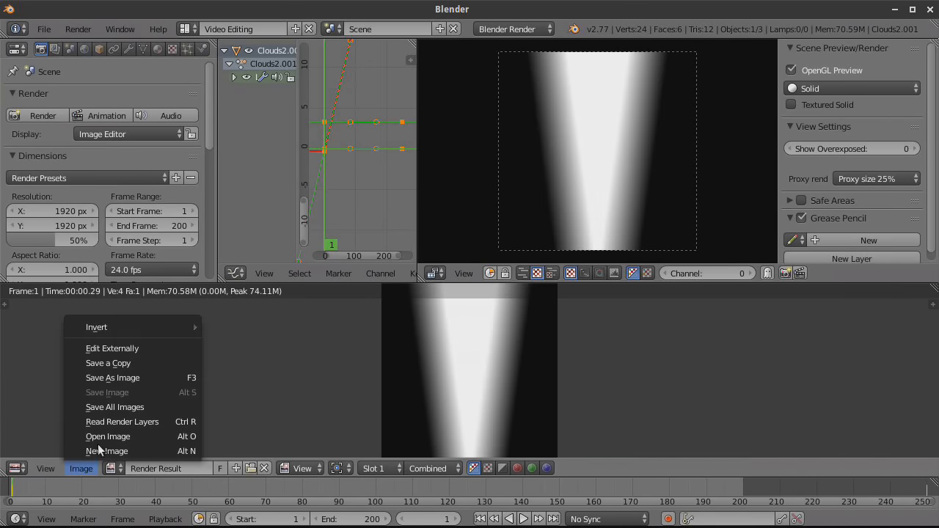
pyautogui.click(132, 380)
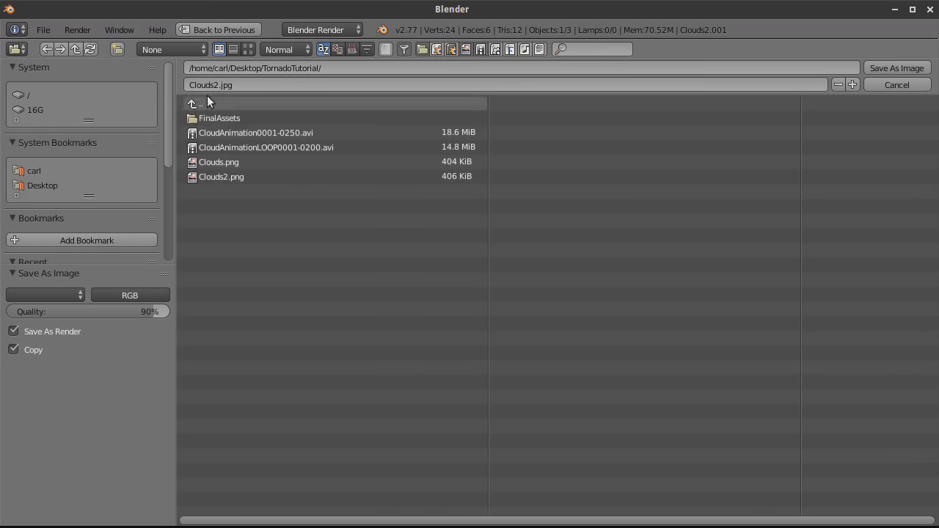
pyautogui.scroll(-2, 54, 217)
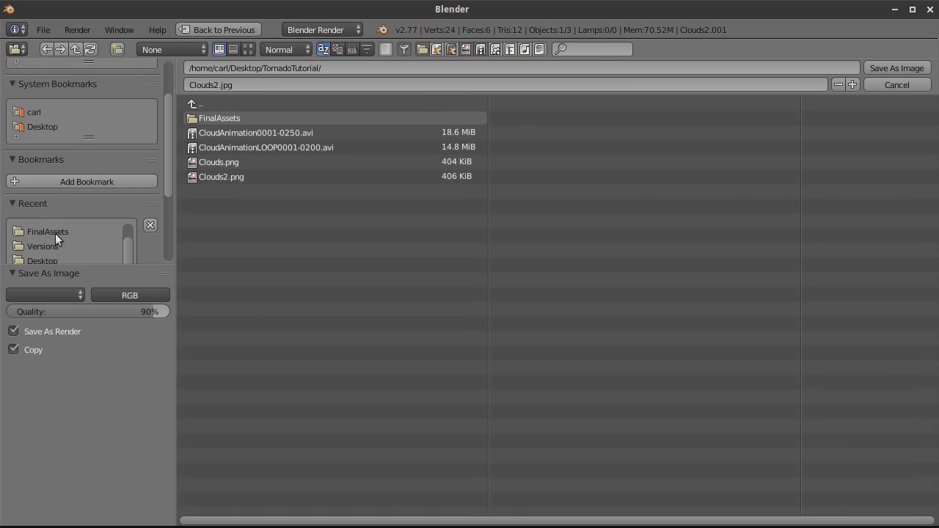
pyautogui.click(42, 126)
pyautogui.click(226, 118)
pyautogui.click(215, 86)
pyautogui.doubleClick(215, 85)
pyautogui.write('VortexMask')
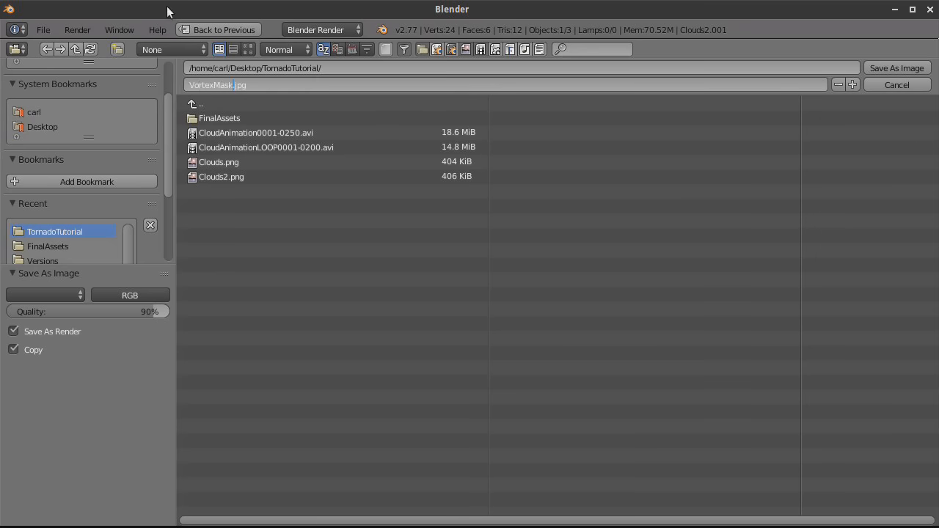
pyautogui.press('Return')
pyautogui.click(876, 65)
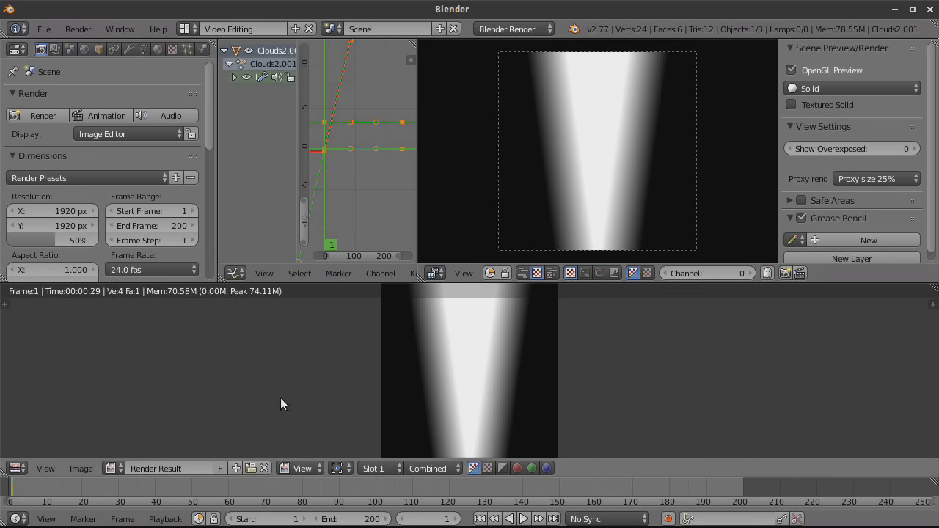
# Step: Return to the Video Sequence Editor and delete both meta strips
pyautogui.click(16, 468)
pyautogui.click(81, 339)
pyautogui.rightClick(195, 354)
pyautogui.keyDown('shift'); pyautogui.rightClick(177, 374); pyautogui.keyUp('shift')
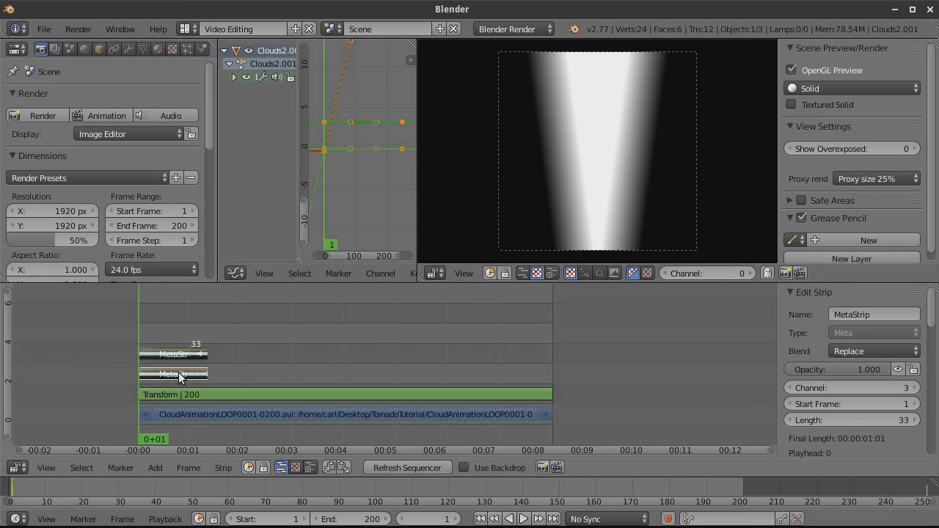
pyautogui.press('x')
pyautogui.click(178, 372)
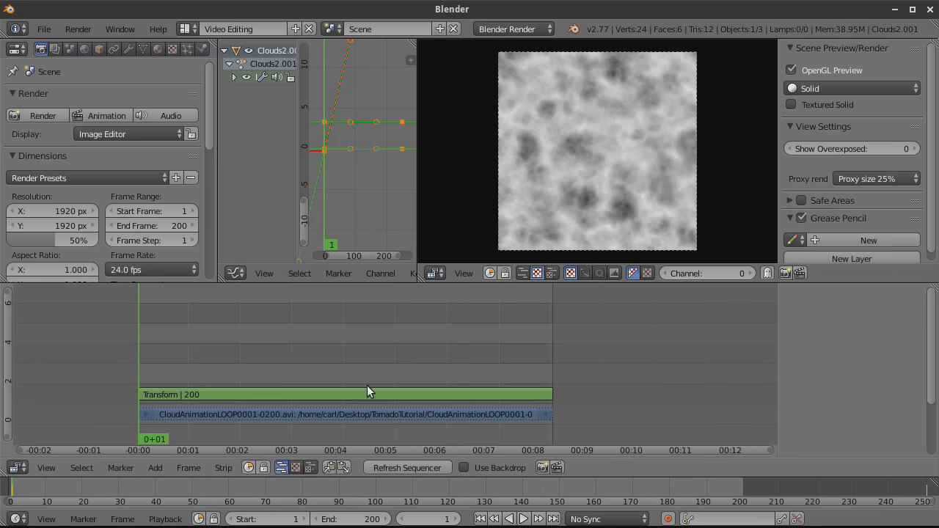
# Step: Add VortexMask.jpg as an image strip on channel 3 and extend it to frame 200
pyautogui.click(155, 468)
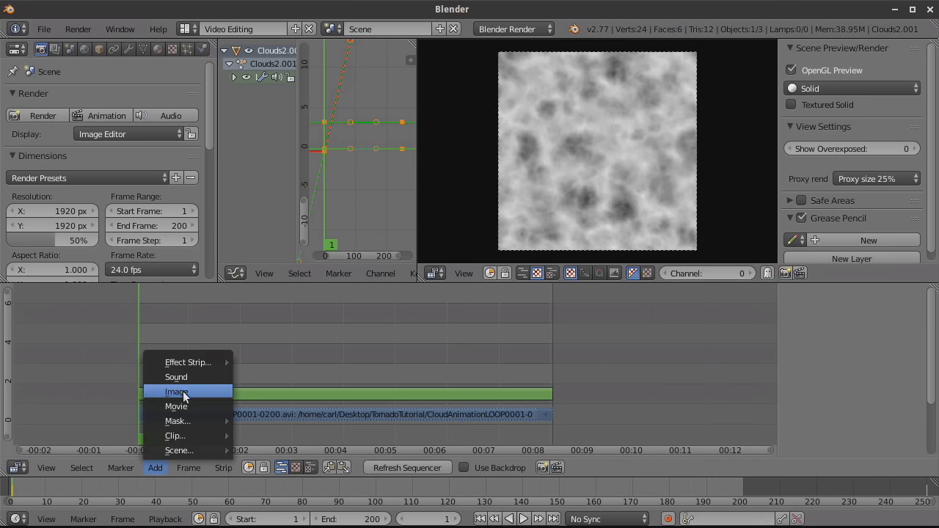
pyautogui.click(184, 393)
pyautogui.click(245, 162)
pyautogui.click(894, 68)
pyautogui.moveTo(190, 372); pyautogui.dragTo(547, 374, button='right')
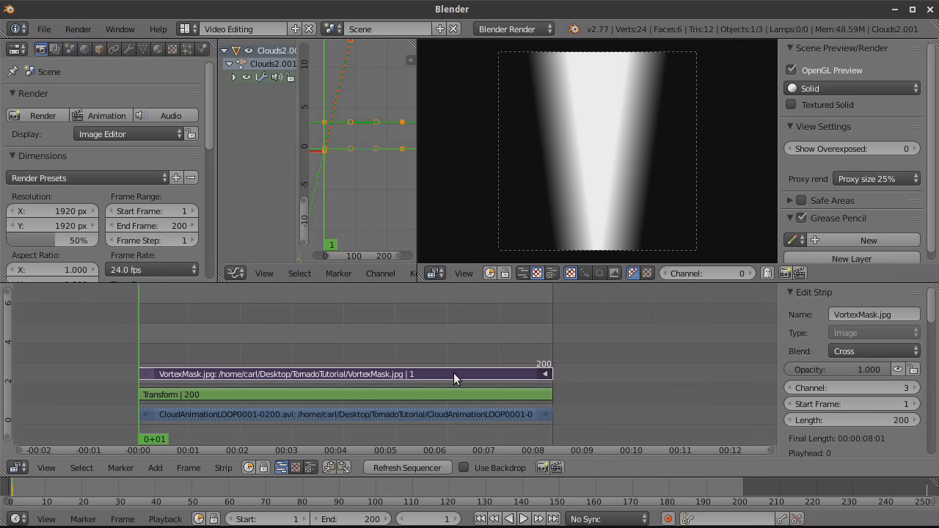
# Step: Duplicate the VortexMask strip onto channel 7 at frame 1, and mute both the copy and the original
pyautogui.hotkey('shift', 'd')
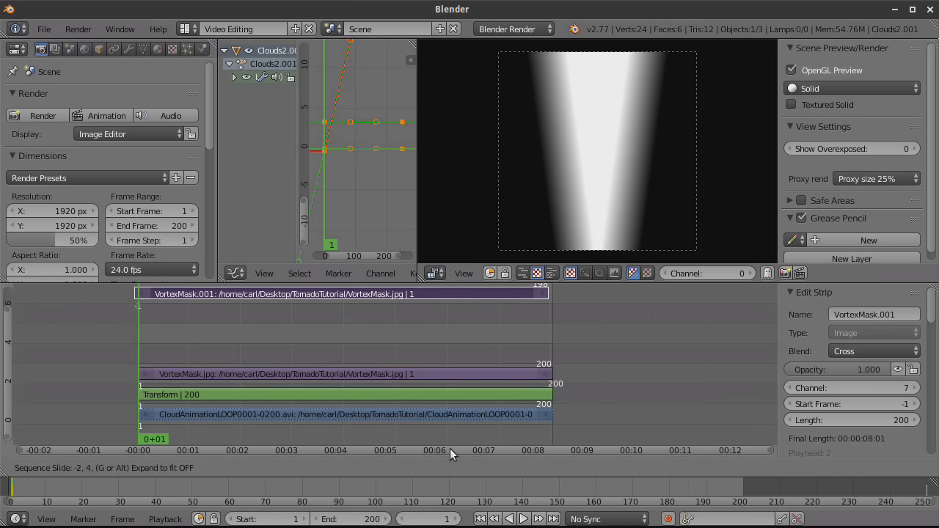
pyautogui.click(453, 448)
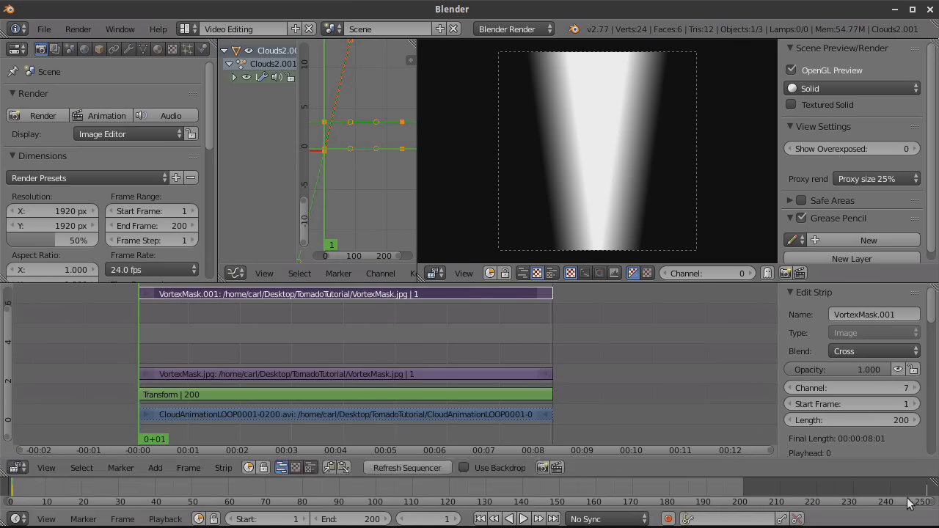
pyautogui.click(897, 370)
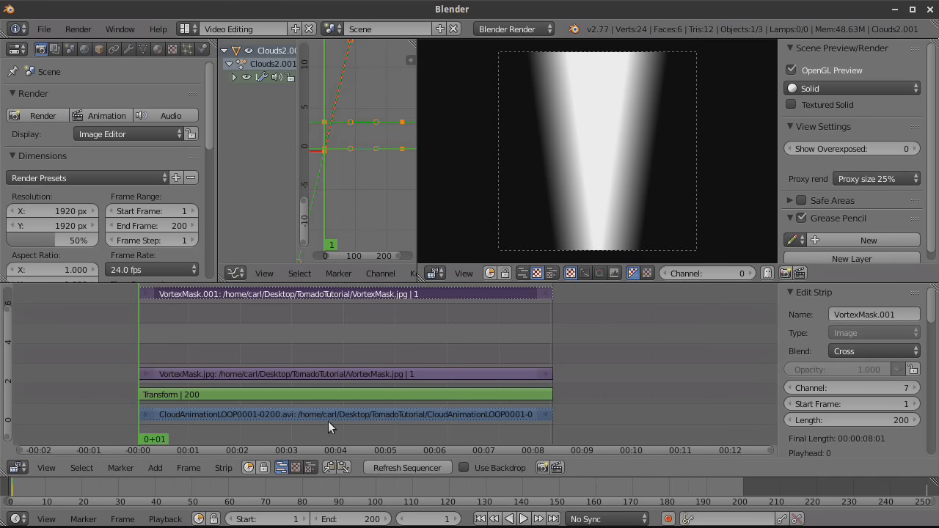
pyautogui.rightClick(314, 374)
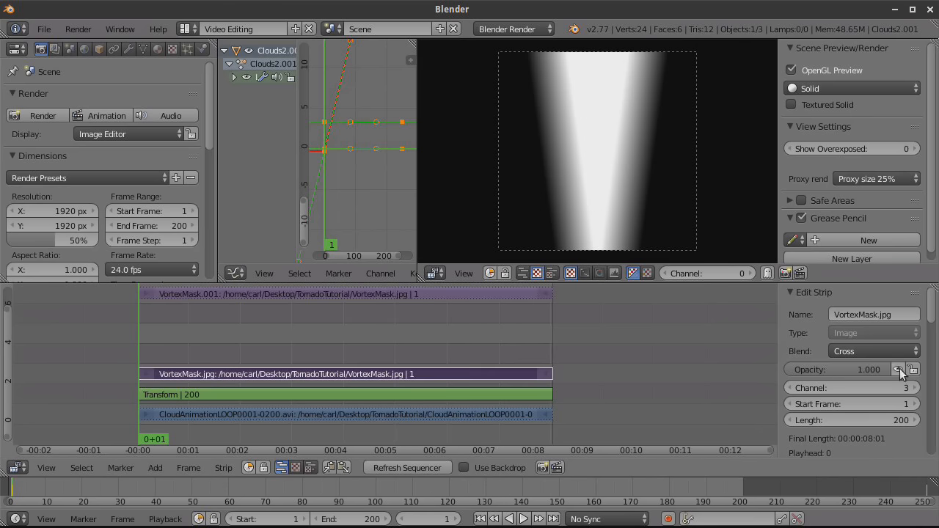
pyautogui.click(897, 370)
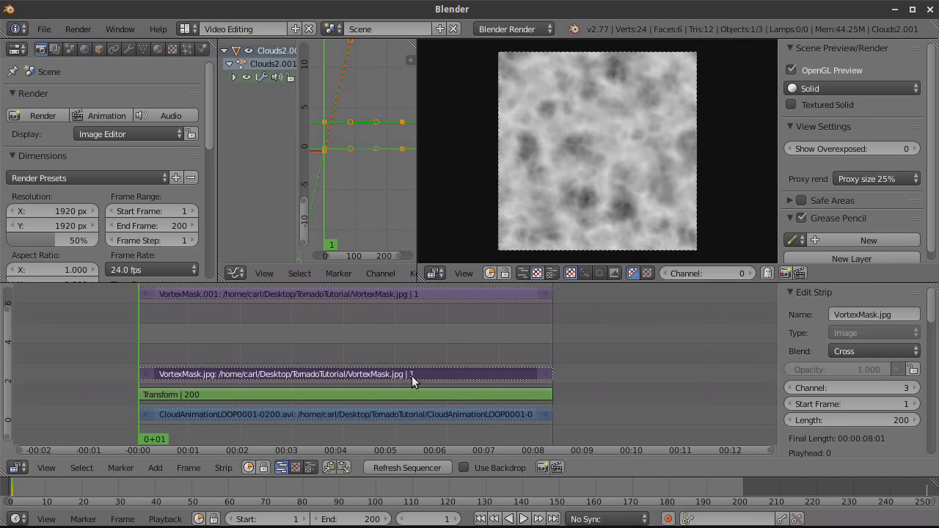
# Step: Add a Mask modifier to the Transform strip, using the VortexMask.jpg strip as its mask
pyautogui.rightClick(412, 394)
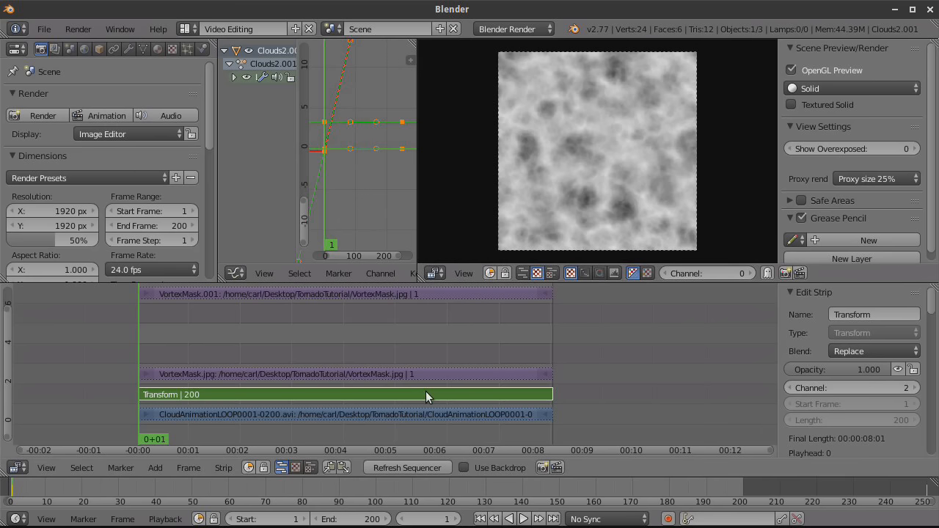
pyautogui.scroll(-15, 845, 400)
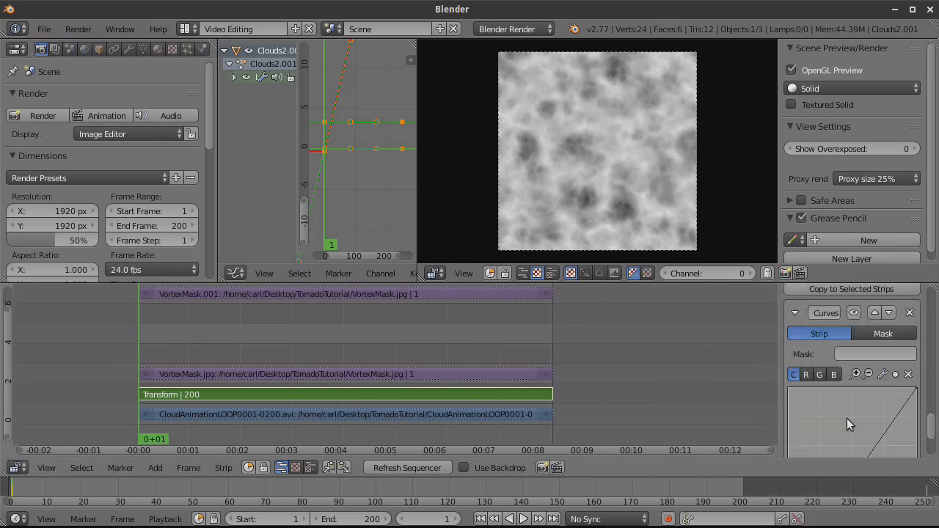
pyautogui.scroll(6, 848, 400)
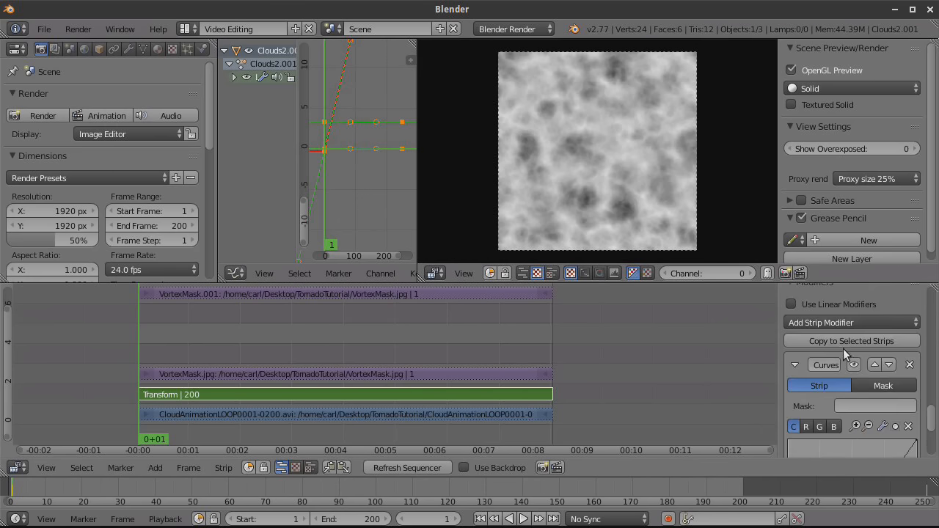
pyautogui.click(842, 325)
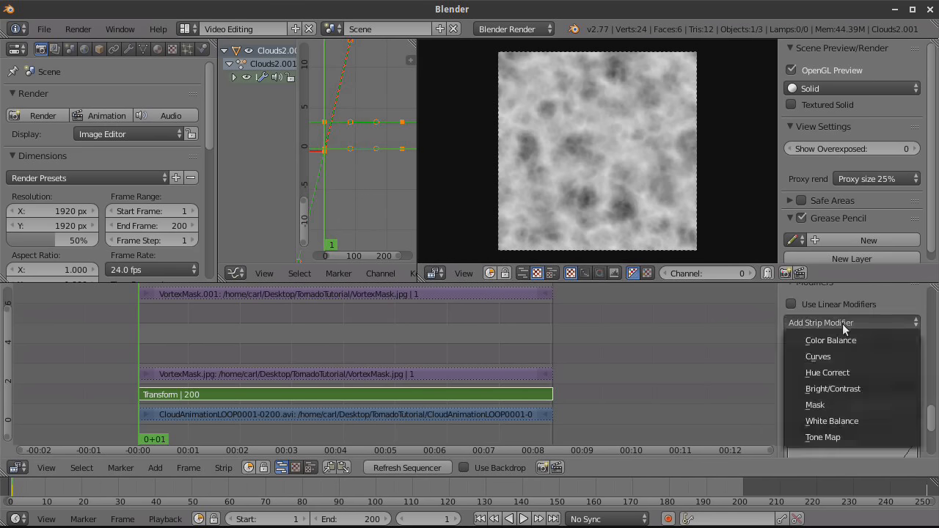
pyautogui.click(836, 388)
pyautogui.scroll(-3, 839, 382)
pyautogui.scroll(-3, 839, 382)
pyautogui.click(857, 425)
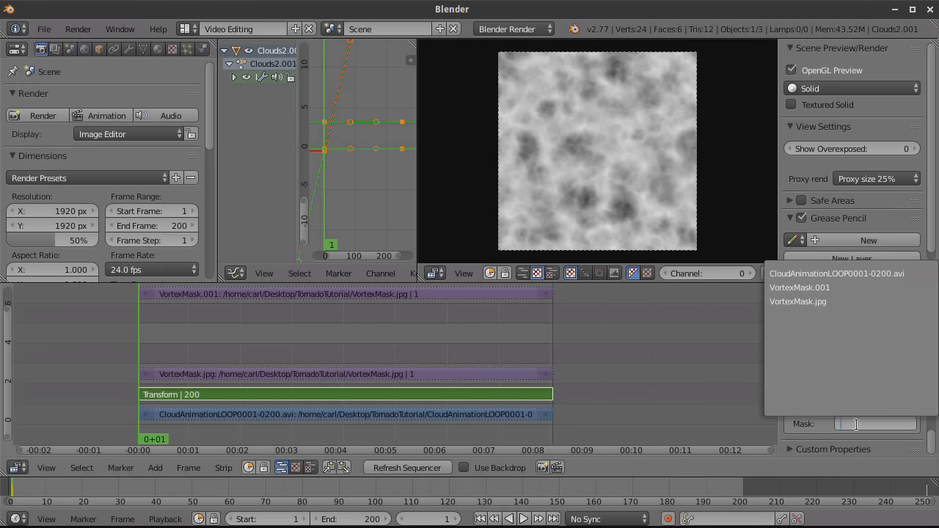
pyautogui.click(819, 303)
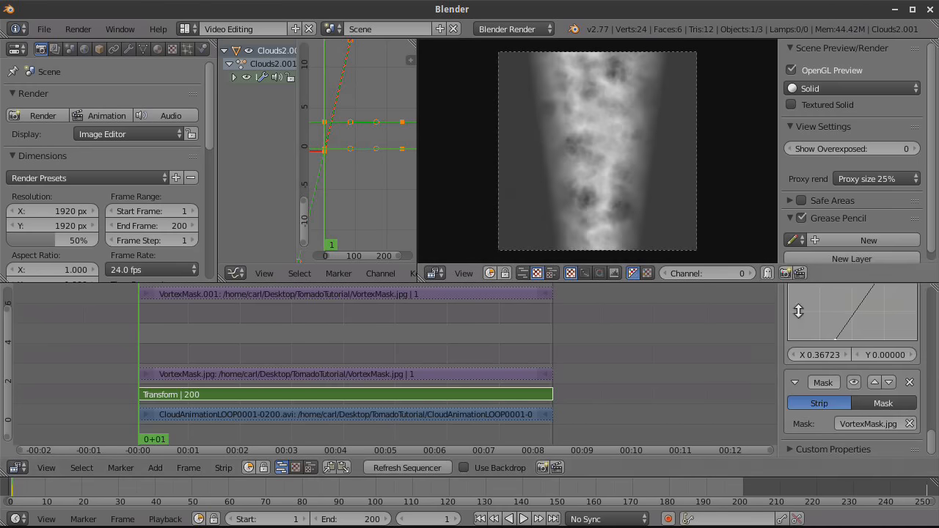
# Step: Set the Transform strip's blend mode to Alpha Over
pyautogui.scroll(10, 835, 352)
pyautogui.scroll(5, 843, 349)
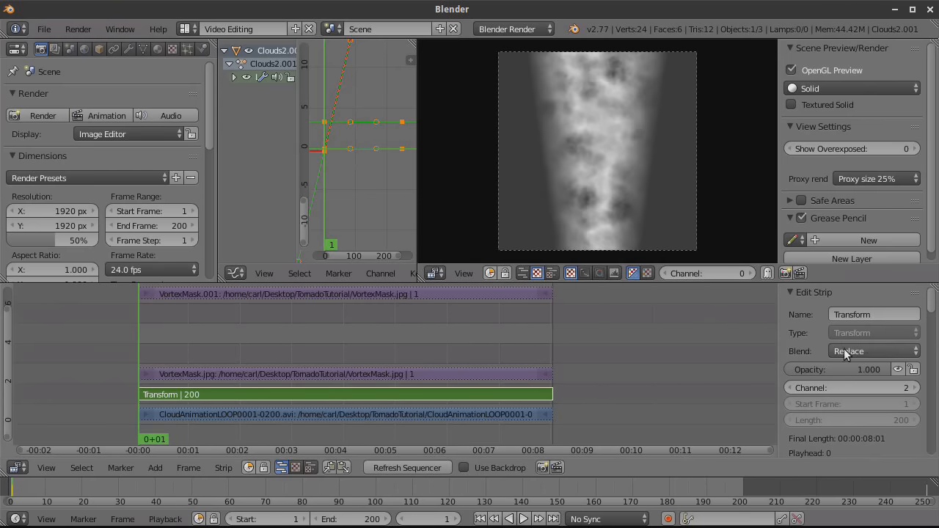
pyautogui.click(860, 350)
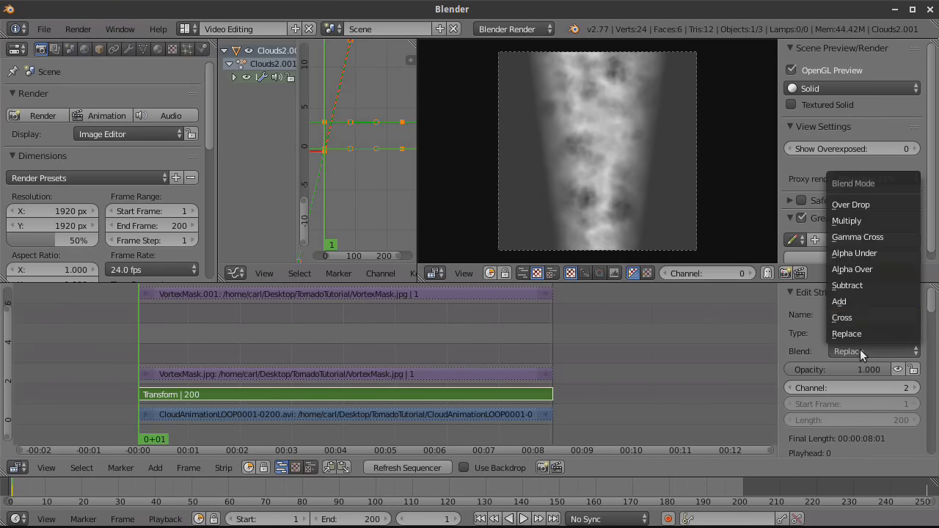
pyautogui.click(854, 269)
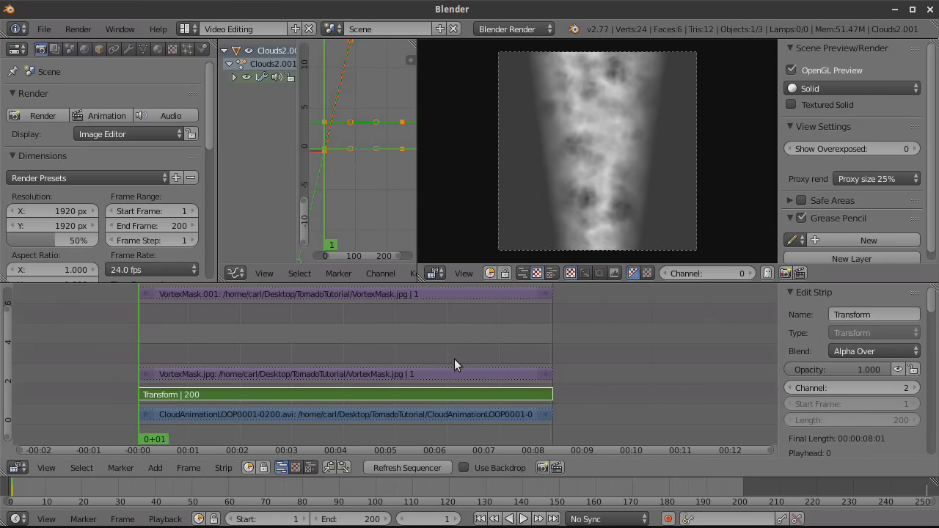
# Step: Combine the VortexMask.jpg, Transform and CloudAnimationLOOP strips into one meta strip
pyautogui.rightClick(411, 376)
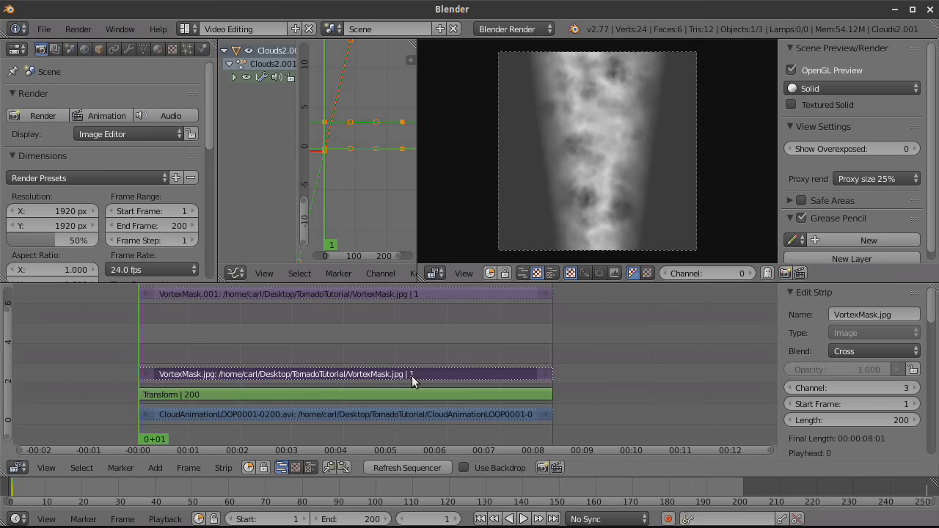
pyautogui.rightClick(406, 394)
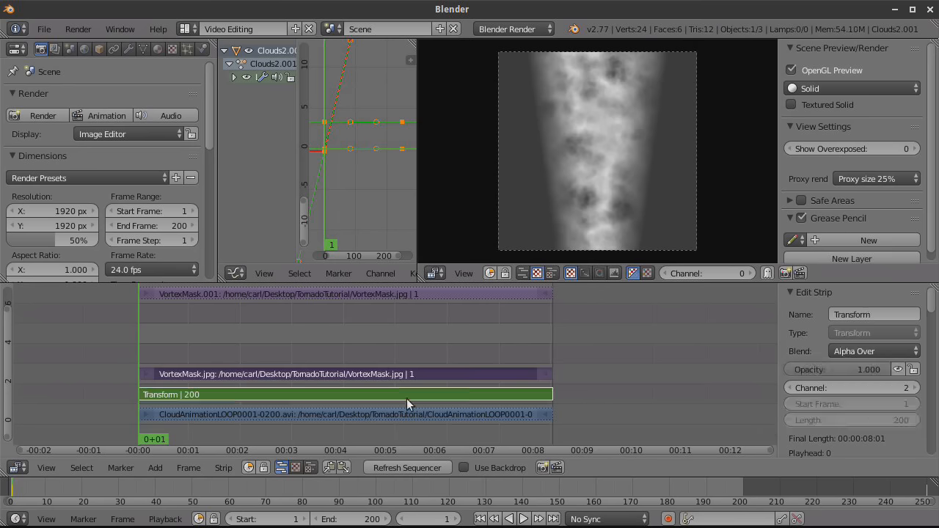
pyautogui.rightClick(409, 414)
pyautogui.click(223, 467)
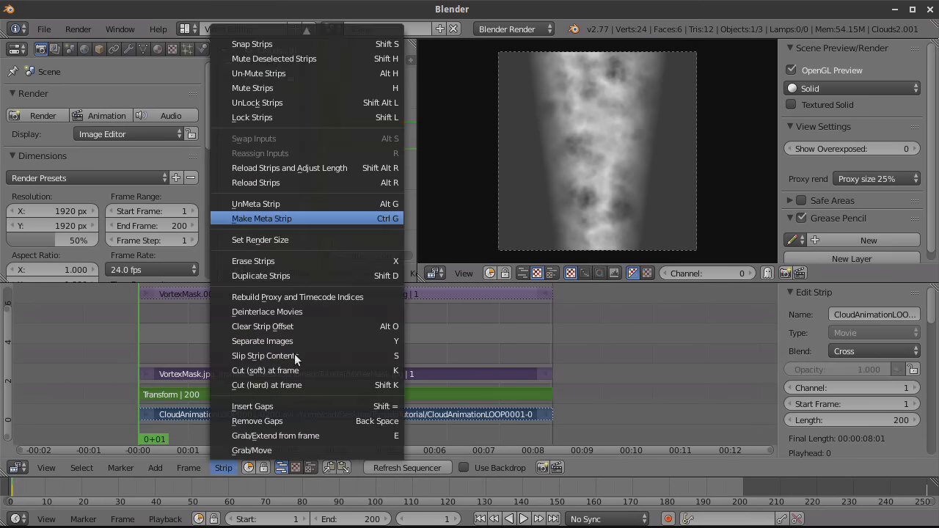
pyautogui.click(262, 218)
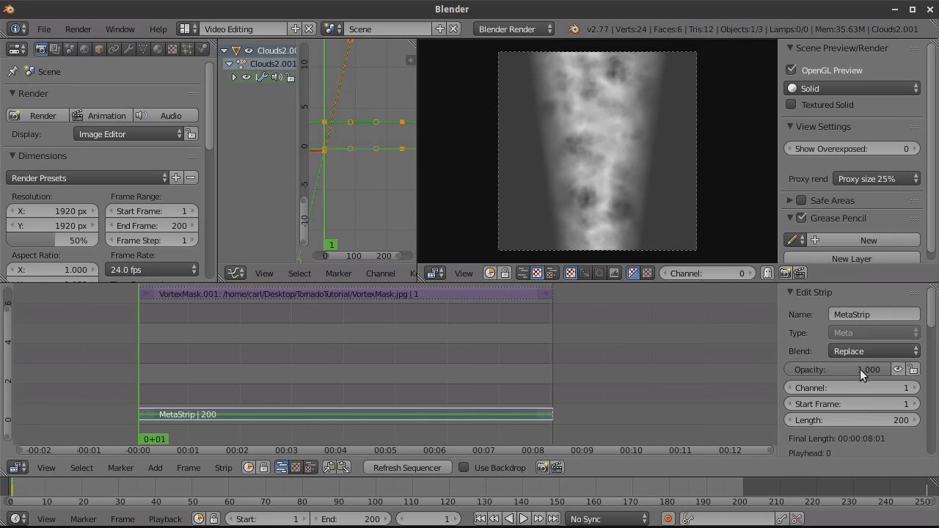
# Step: Set the meta strip's blend mode to Alpha Over and move it up to channel 2
pyautogui.click(859, 351)
pyautogui.click(843, 270)
pyautogui.press('g')
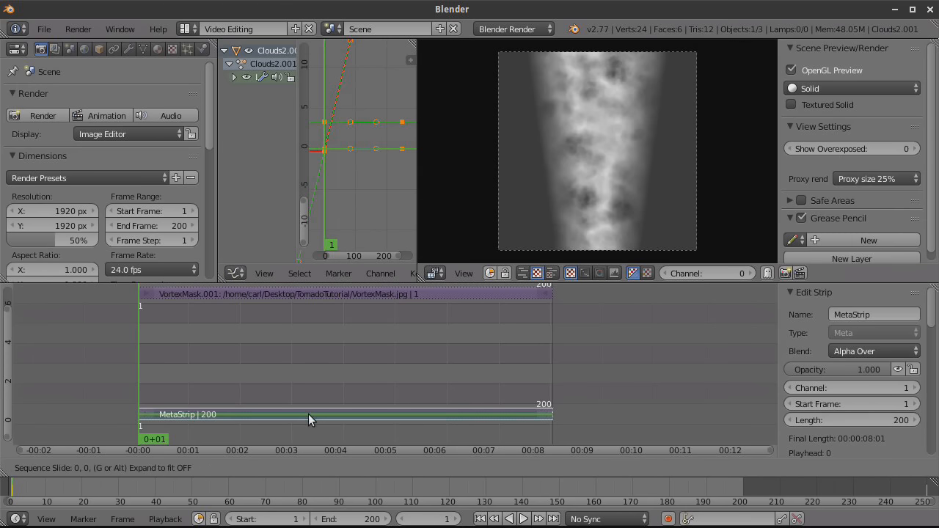
pyautogui.press('y')
pyautogui.click(309, 400)
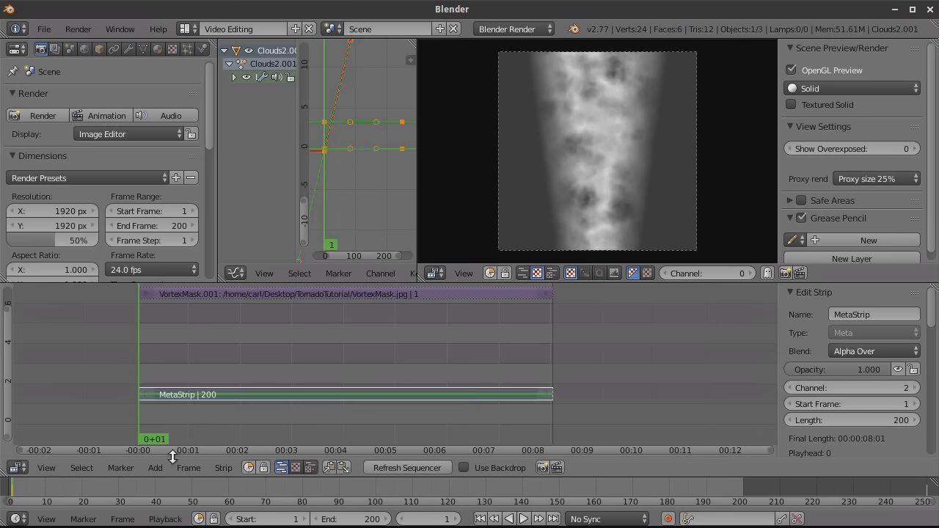
# Step: Add a black Color strip on channel 1 at frame 1 and extend its end to frame 200
pyautogui.click(155, 467)
pyautogui.moveTo(172, 363)
pyautogui.click(276, 320)
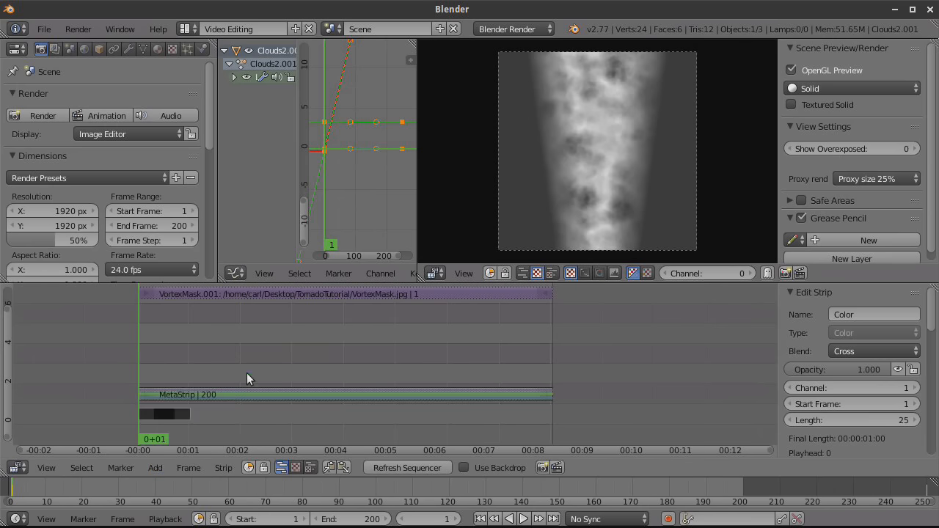
pyautogui.press('g')
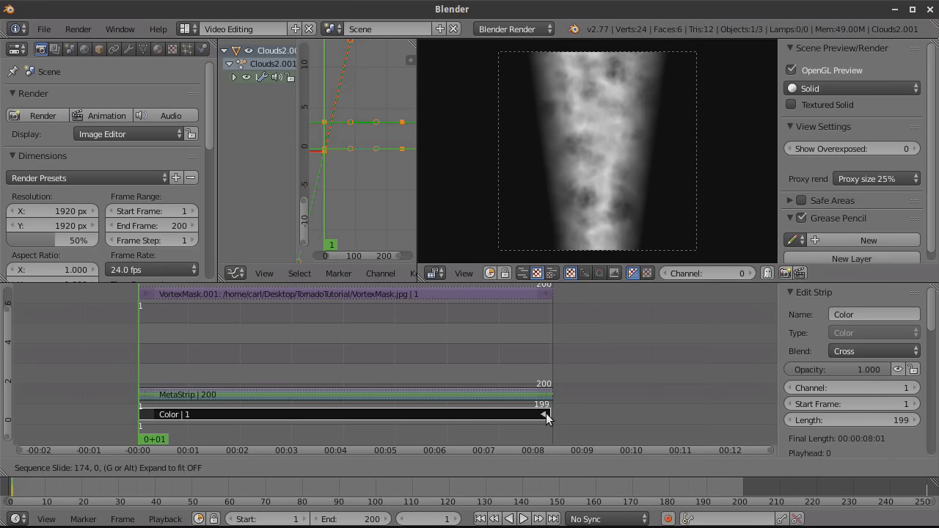
pyautogui.click(547, 414)
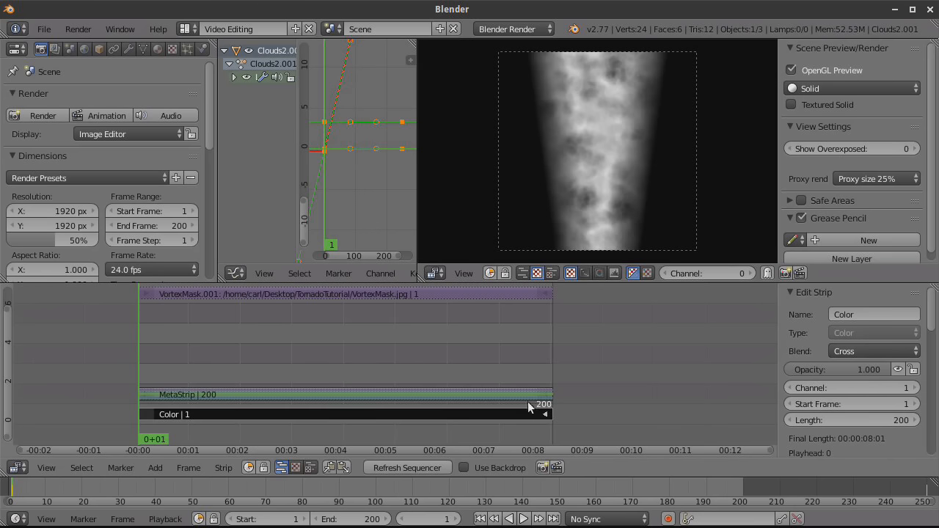
# Step: Duplicate the meta strip onto channel 3, starting at frame 1, and mute the copy
pyautogui.rightClick(406, 394)
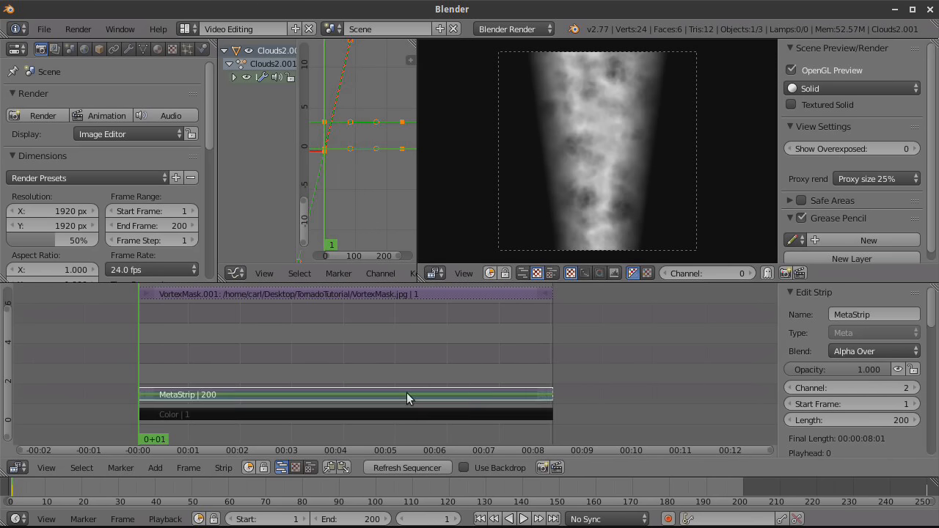
pyautogui.hotkey('shift', 'd')
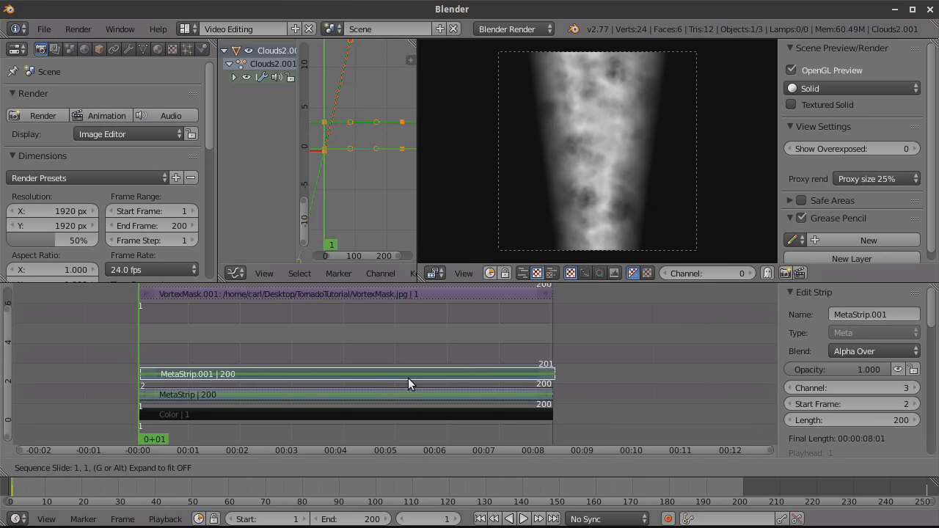
pyautogui.click(407, 379)
pyautogui.rightClick(410, 396)
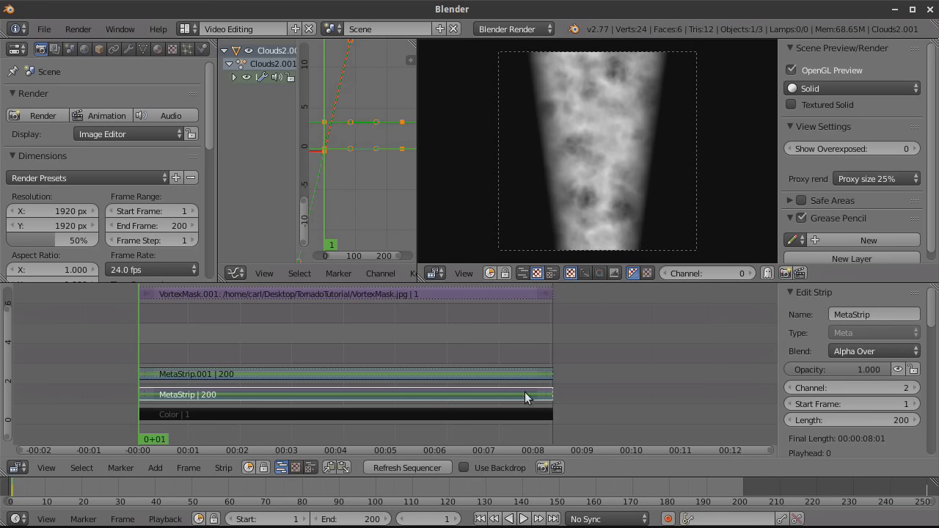
pyautogui.rightClick(510, 376)
pyautogui.click(897, 368)
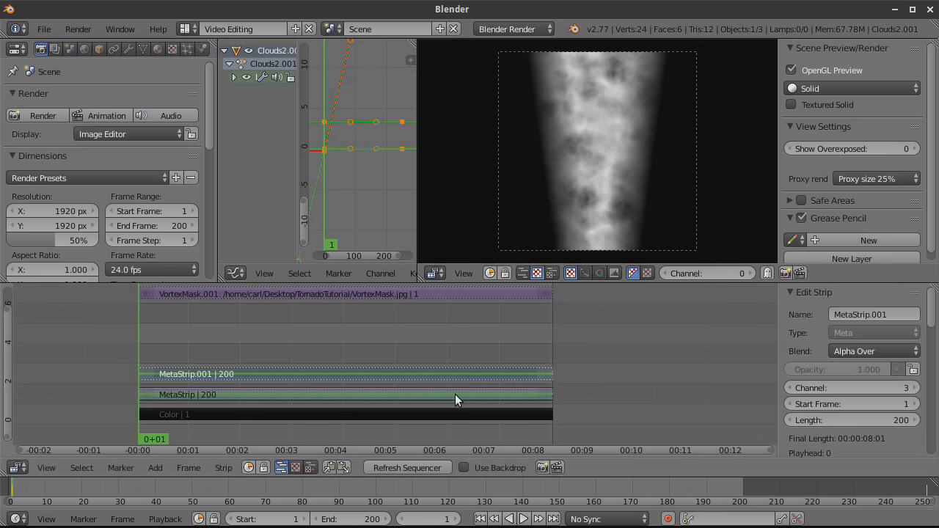
# Step: Flip the channel 2 meta strip along X and play back a few frames to check the cloud motion
pyautogui.rightClick(491, 399)
pyautogui.scroll(-8, 851, 402)
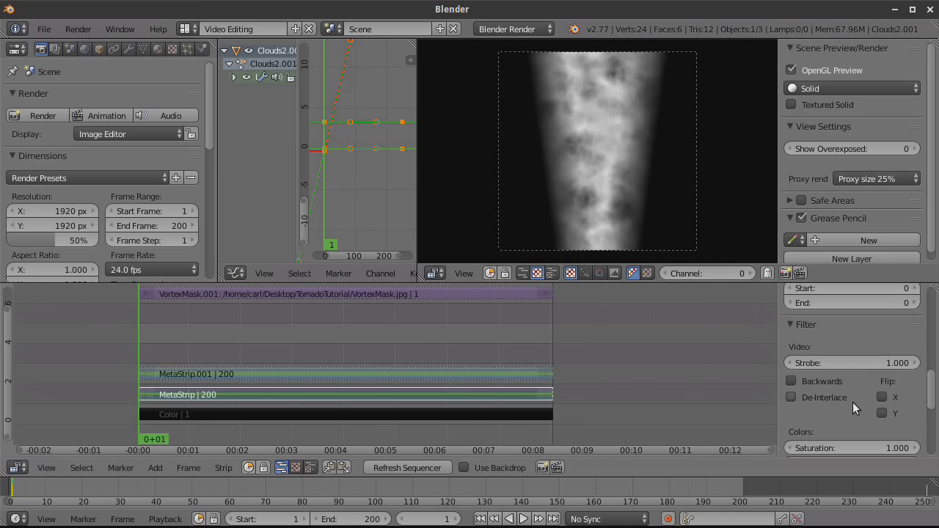
pyautogui.click(883, 338)
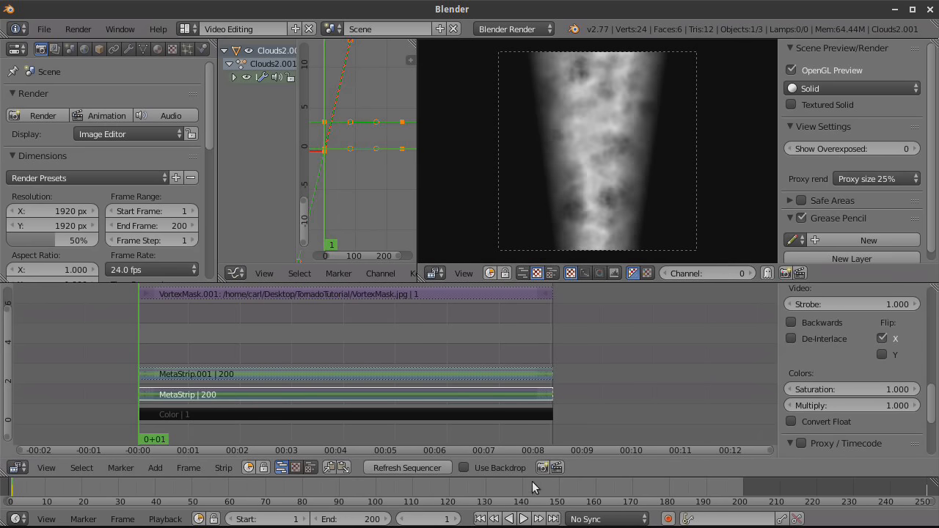
pyautogui.click(523, 518)
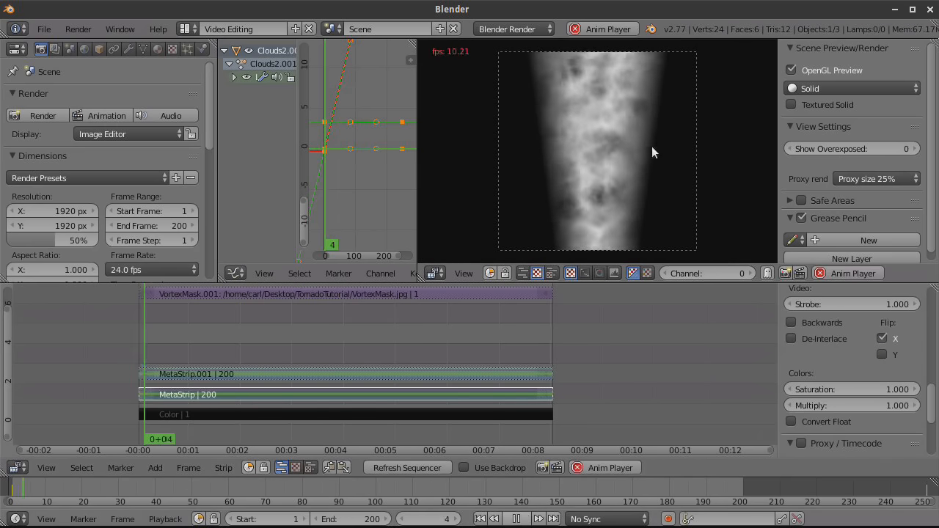
pyautogui.click(519, 519)
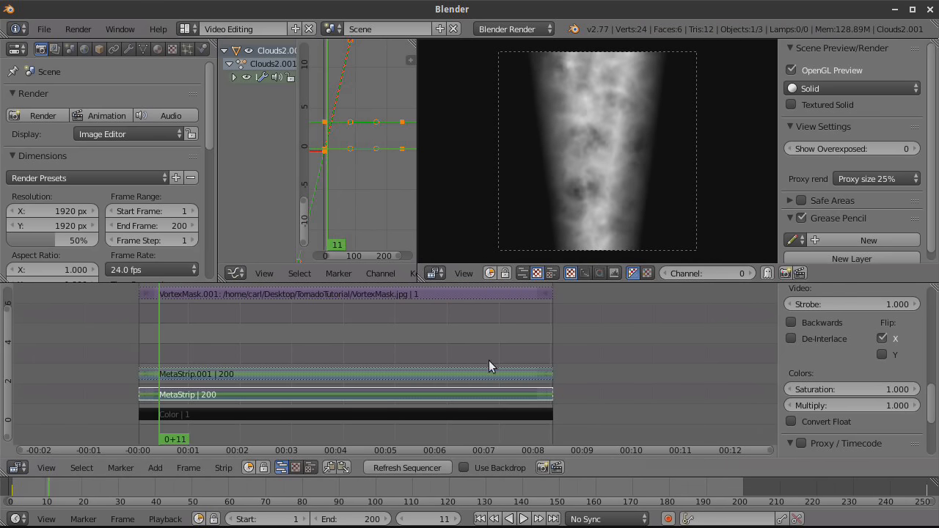
# Step: Slide the flipped meta strip 97 frames earlier and place a duplicate directly after it on channel 2, starting at frame 104
pyautogui.scroll(-1, 470, 396)
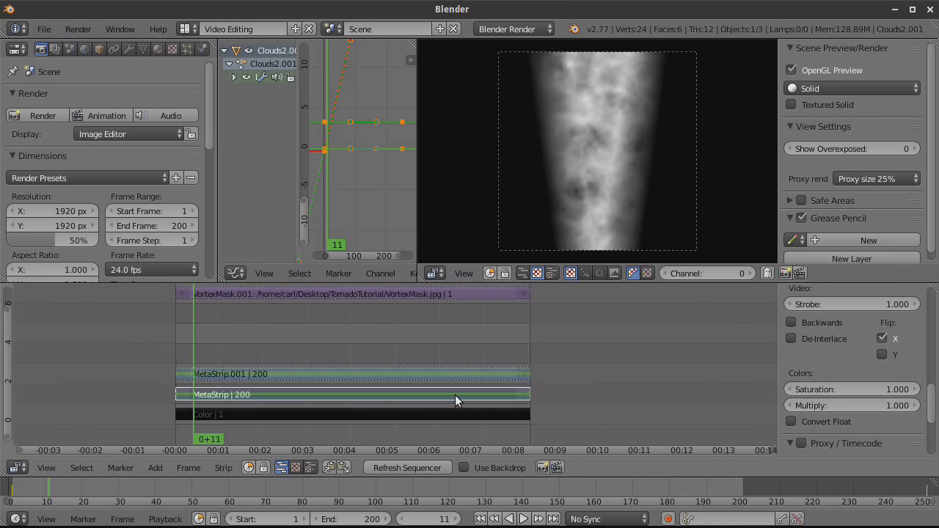
pyautogui.press('g')
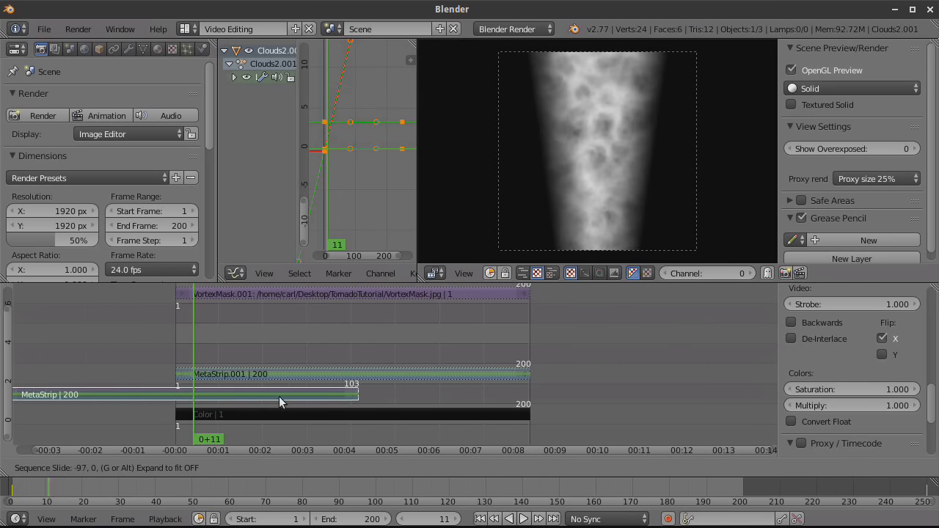
pyautogui.click(279, 397)
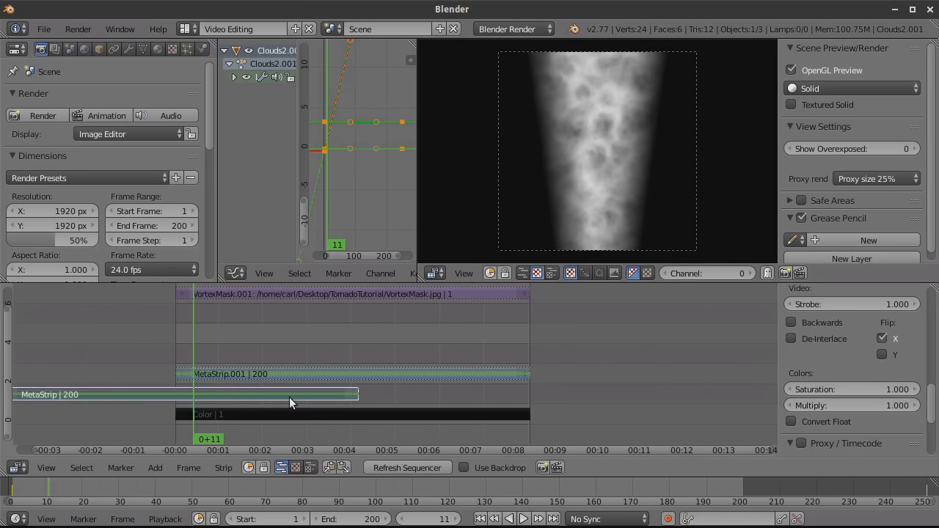
pyautogui.hotkey('shift', 'd')
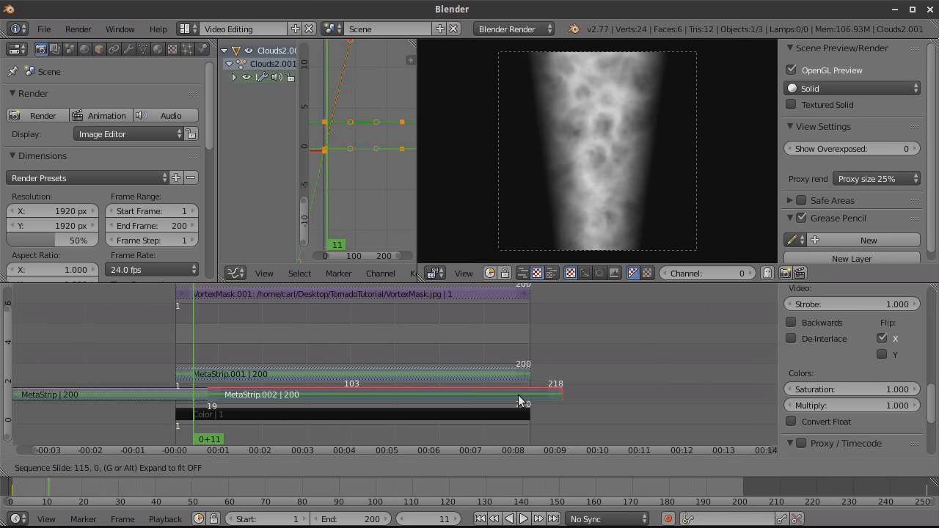
pyautogui.click(549, 402)
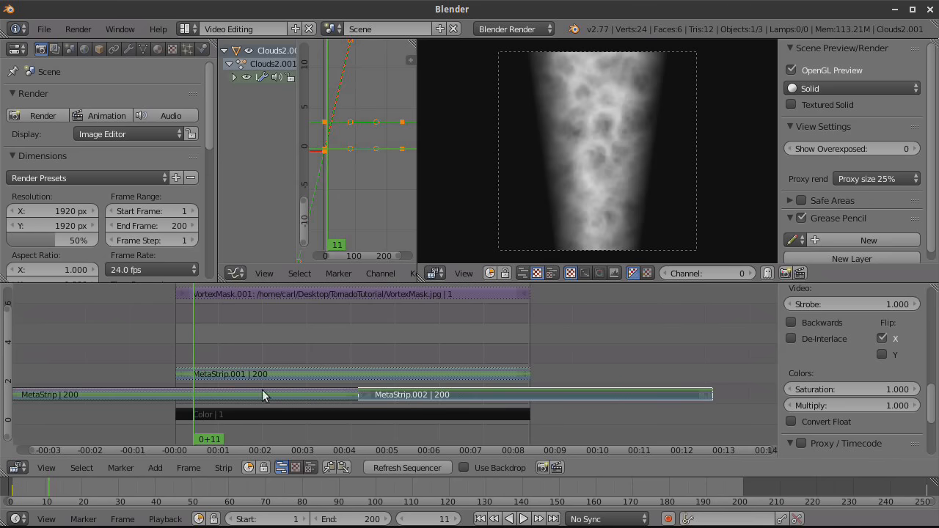
# Step: Trim the channel 2 meta strips so the first one starts at frame 1 and the second one ends at frame 200
pyautogui.scroll(-2, 189, 398)
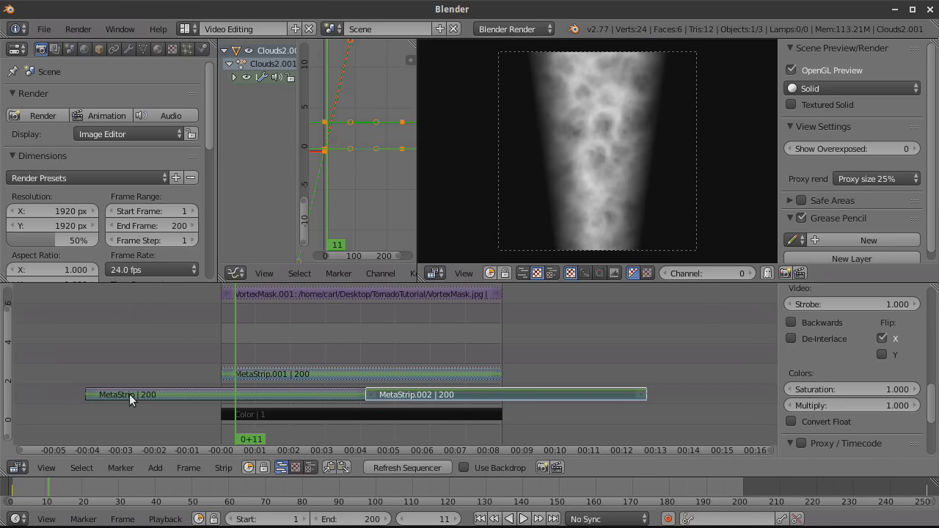
pyautogui.rightClick(90, 395)
pyautogui.press('g')
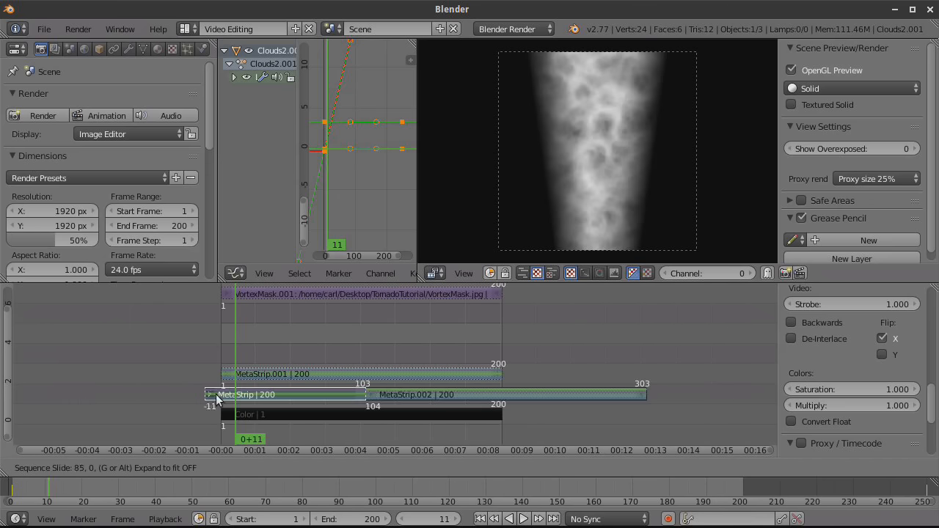
pyautogui.click(224, 399)
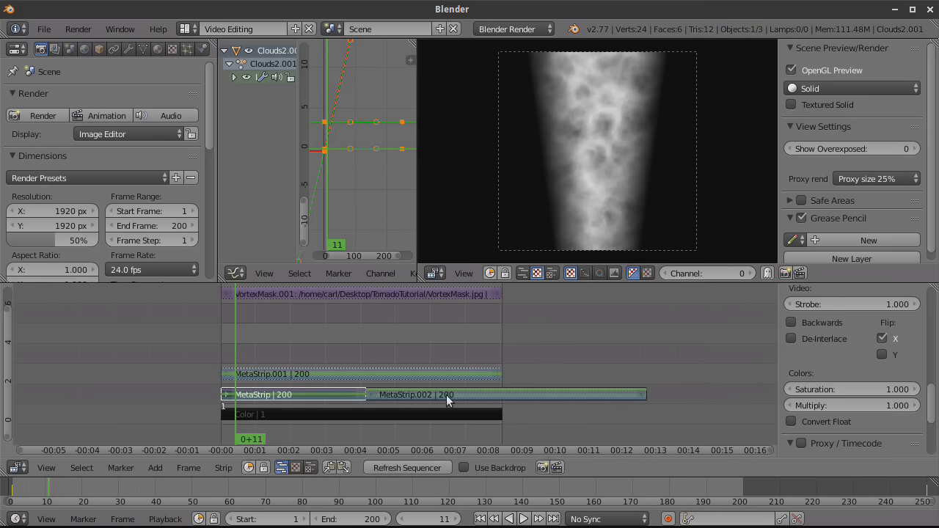
pyautogui.rightClick(636, 397)
pyautogui.press('g')
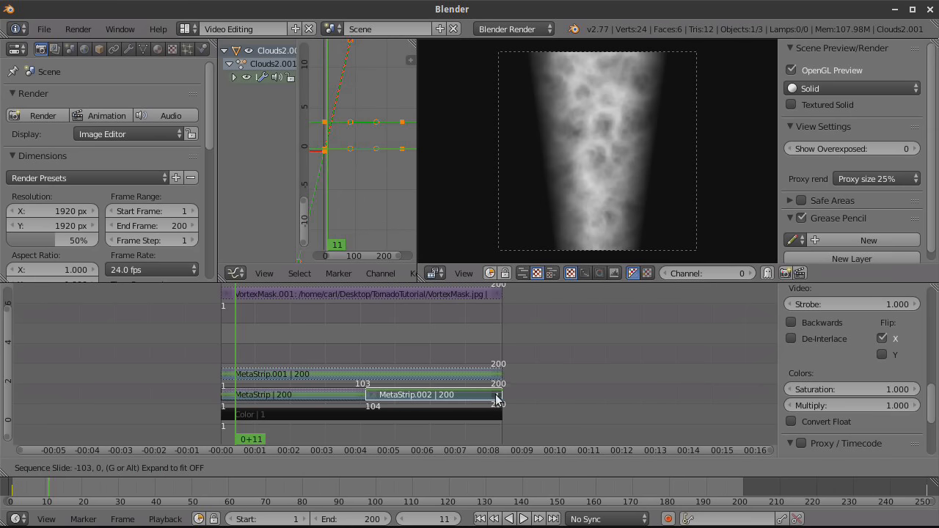
pyautogui.click(467, 395)
# Step: Combine the two trimmed channel 2 strips into a single meta strip and set its blend mode to Alpha Over
pyautogui.rightClick(321, 394)
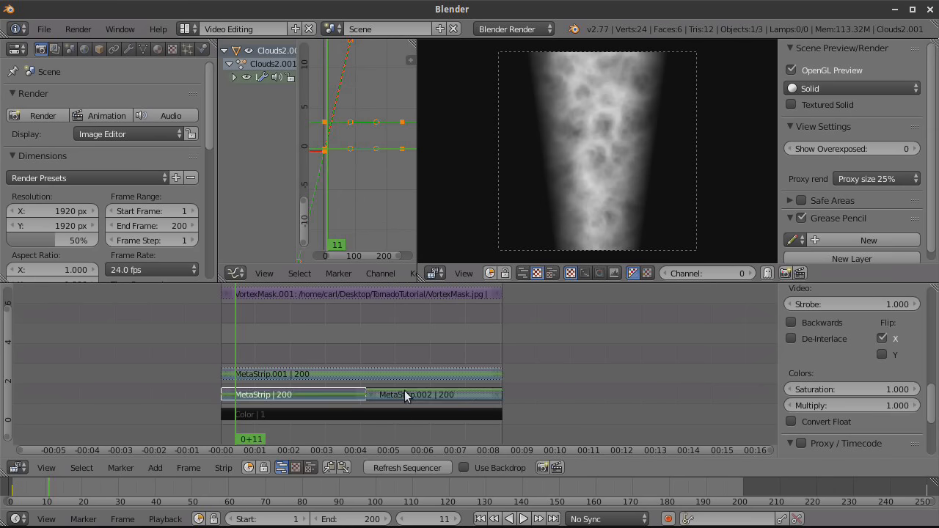
pyautogui.rightClick(404, 390)
pyautogui.click(225, 468)
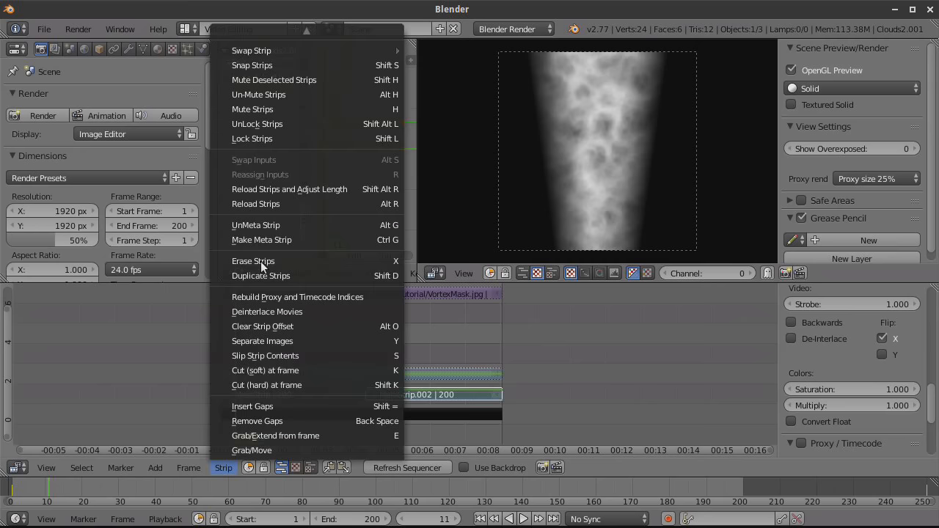
pyautogui.click(292, 249)
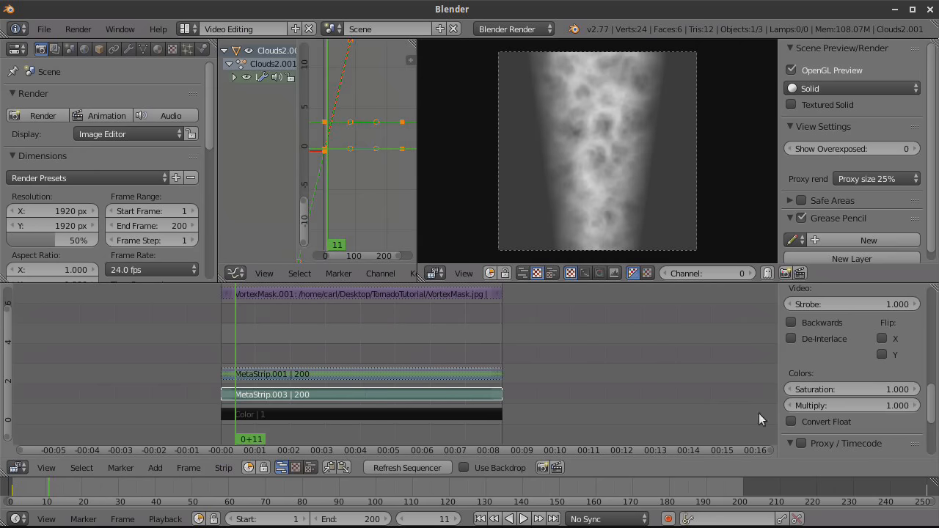
pyautogui.scroll(5, 888, 352)
pyautogui.click(889, 352)
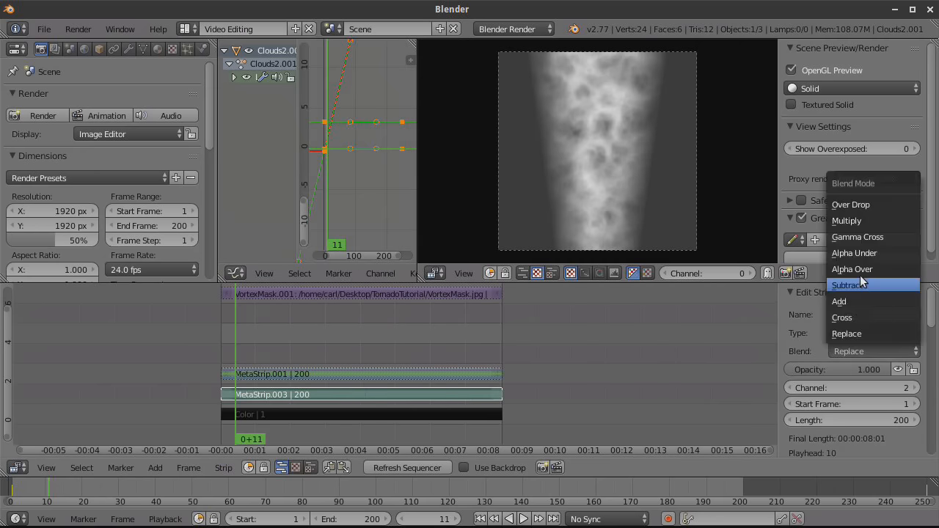
pyautogui.click(857, 269)
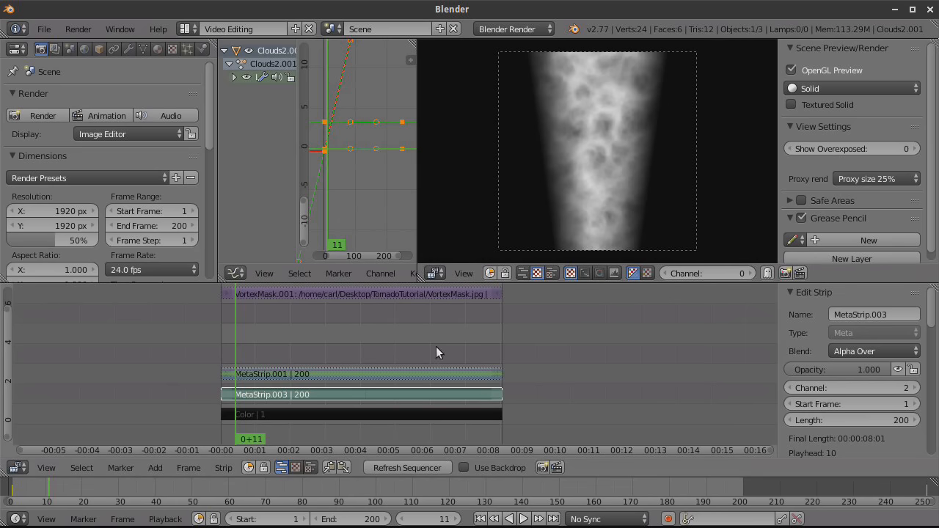
# Step: Unmute the channel 3 meta strip and enable its image offset, trying X values of 20 and 50 before setting 100
pyautogui.rightClick(426, 367)
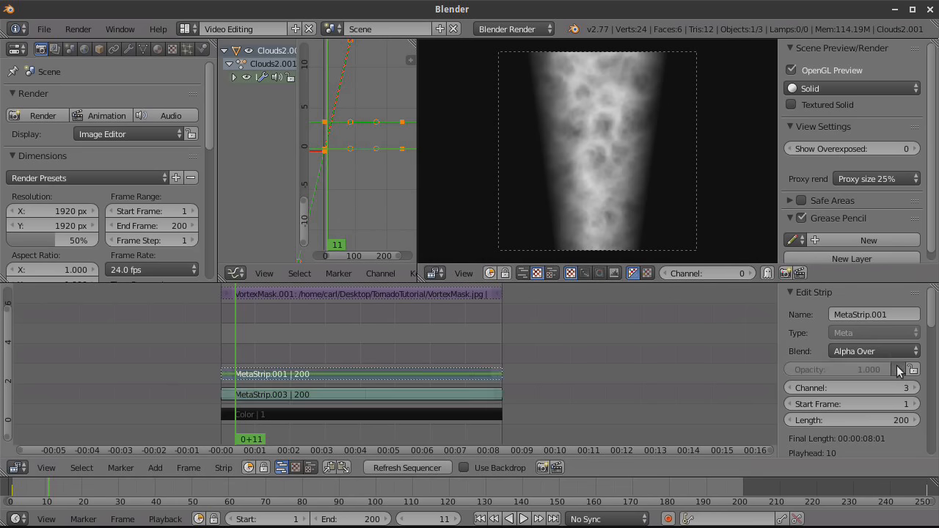
pyautogui.hotkey('alt', 'h')
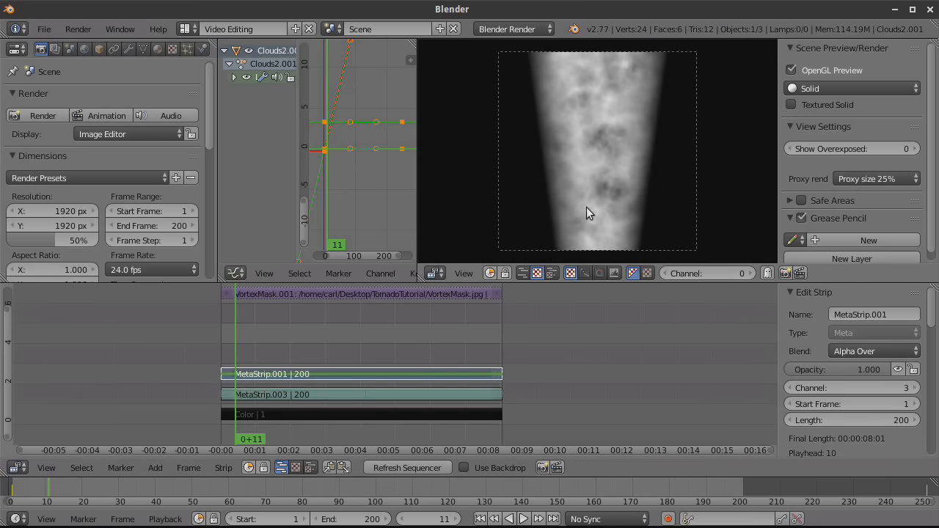
pyautogui.scroll(-8, 866, 385)
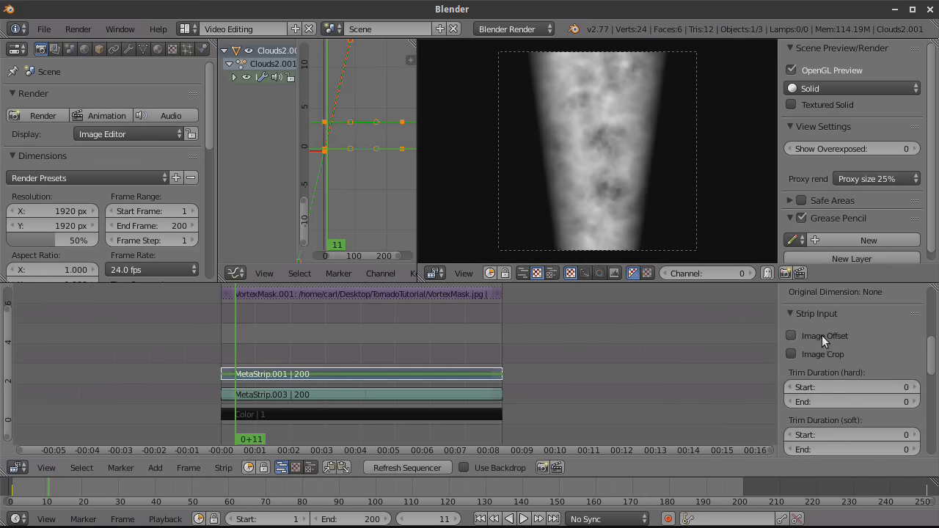
pyautogui.click(790, 336)
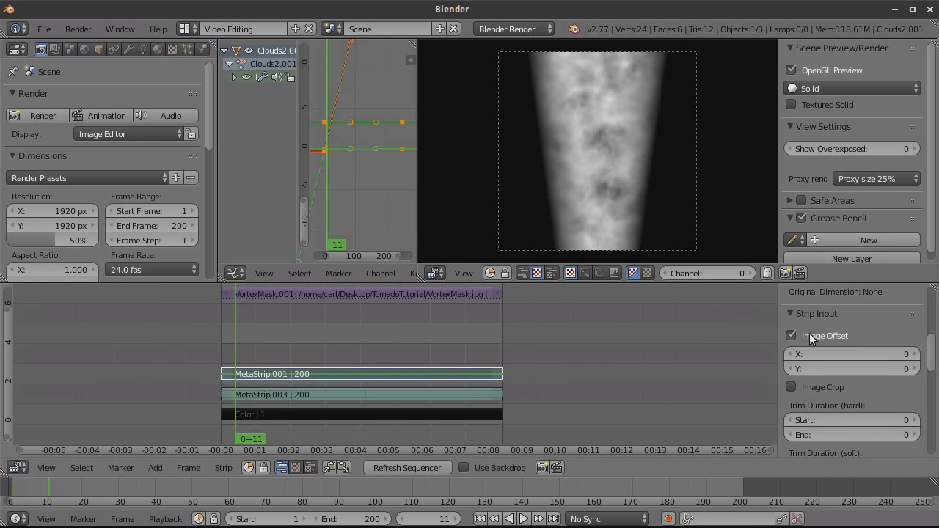
pyautogui.click(881, 355)
pyautogui.write('20')
pyautogui.press('Return')
pyautogui.click(873, 355)
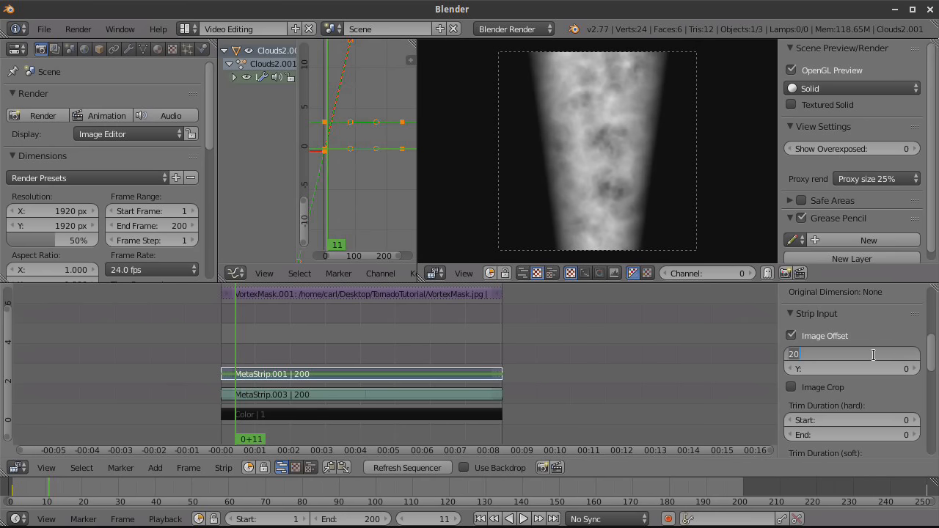
pyautogui.write('50')
pyautogui.press('Return')
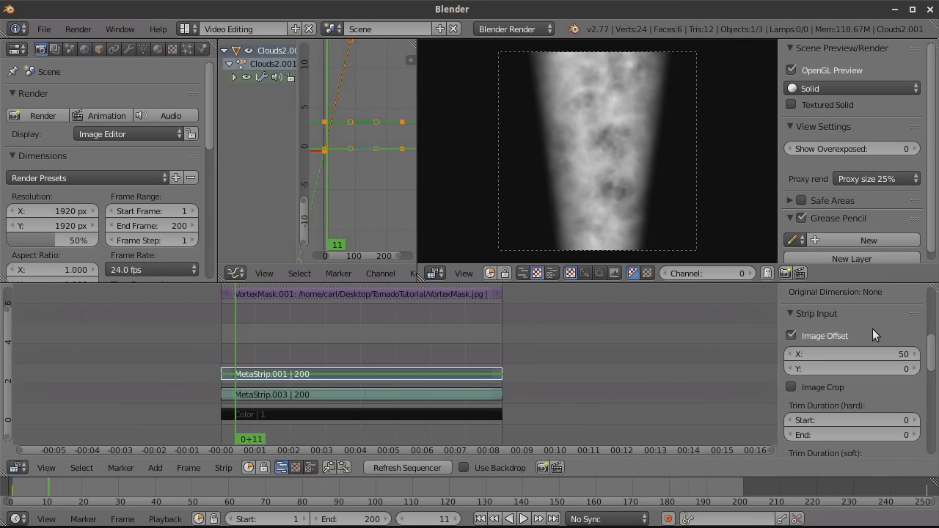
pyautogui.click(864, 353)
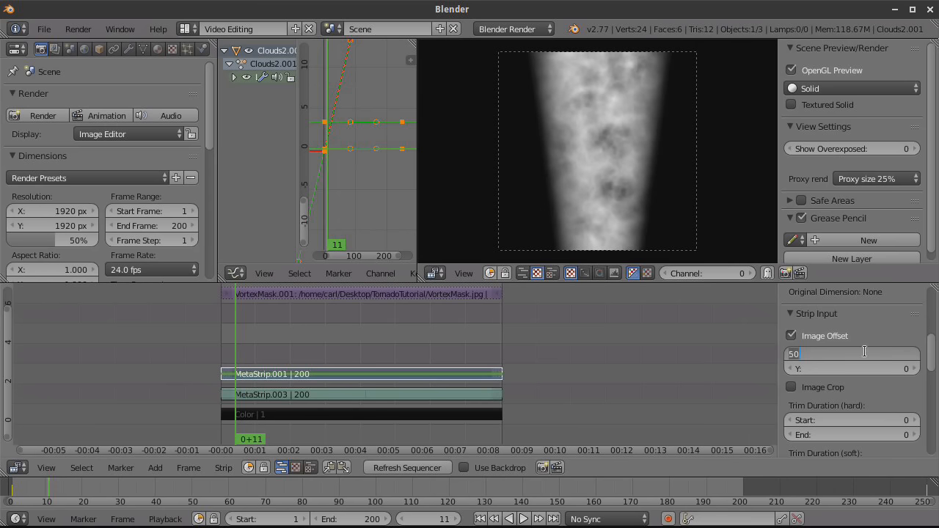
pyautogui.write('100')
pyautogui.press('Return')
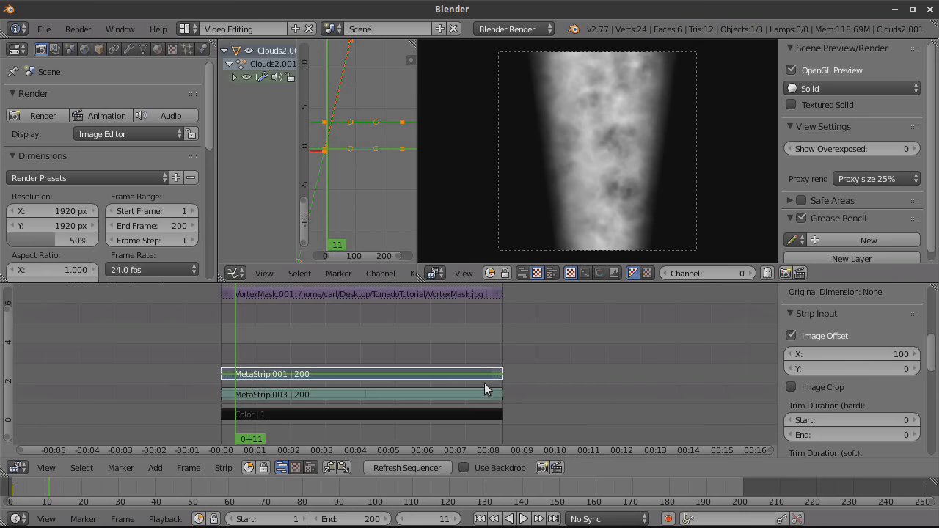
# Step: Enable the image offset on the channel 2 meta strip with X set to -100 and play back the combined clouds
pyautogui.rightClick(445, 394)
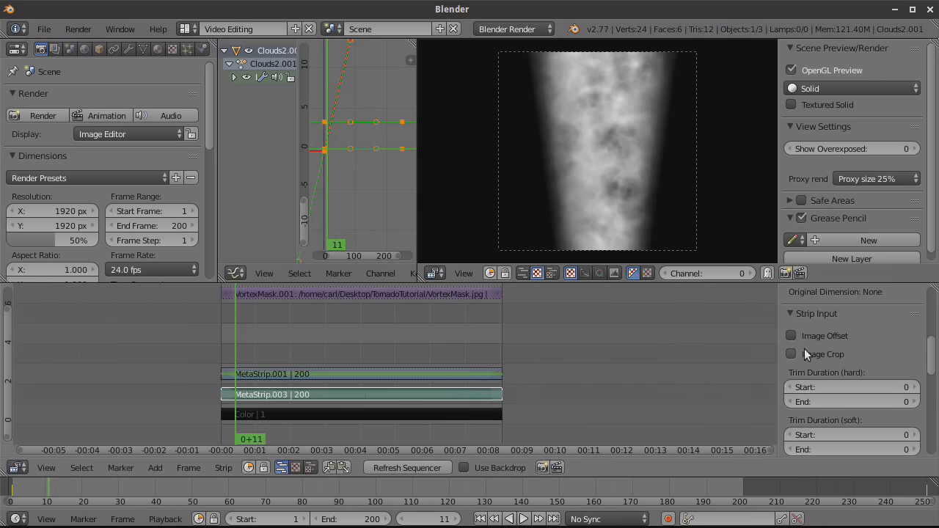
pyautogui.click(791, 334)
pyautogui.click(833, 354)
pyautogui.write('-100')
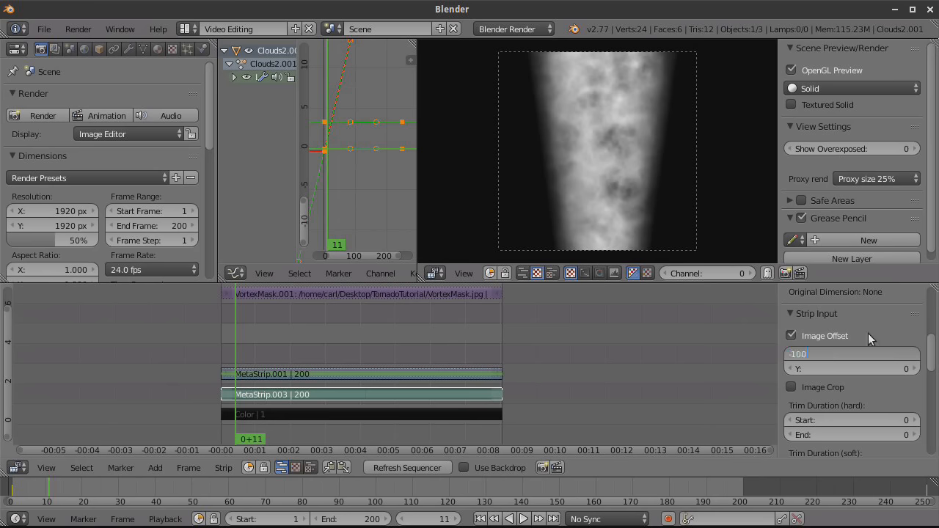
pyautogui.press('Return')
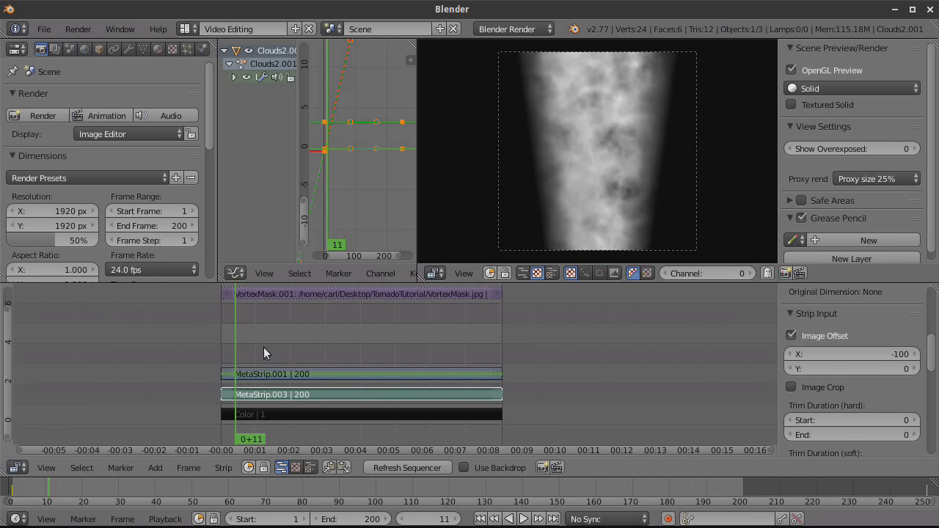
pyautogui.hotkey('alt', 'a')
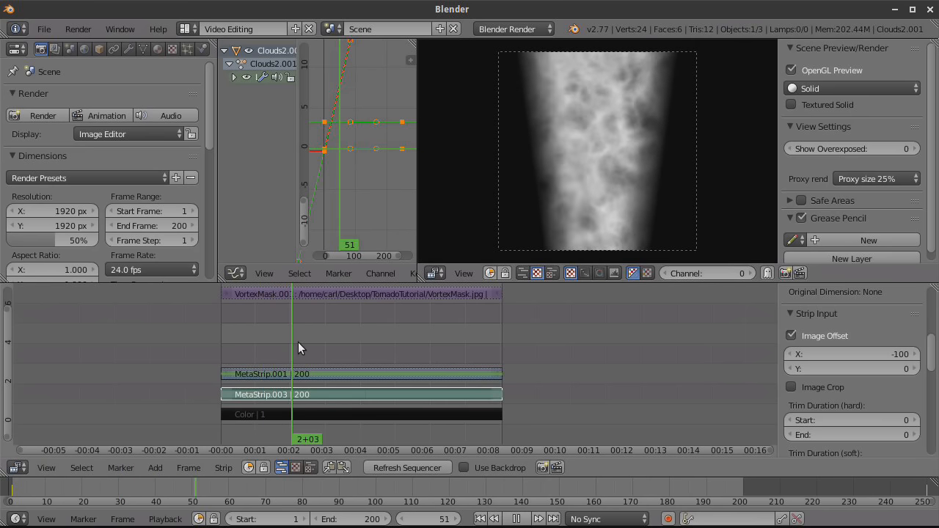
pyautogui.hotkey('alt', 'a')
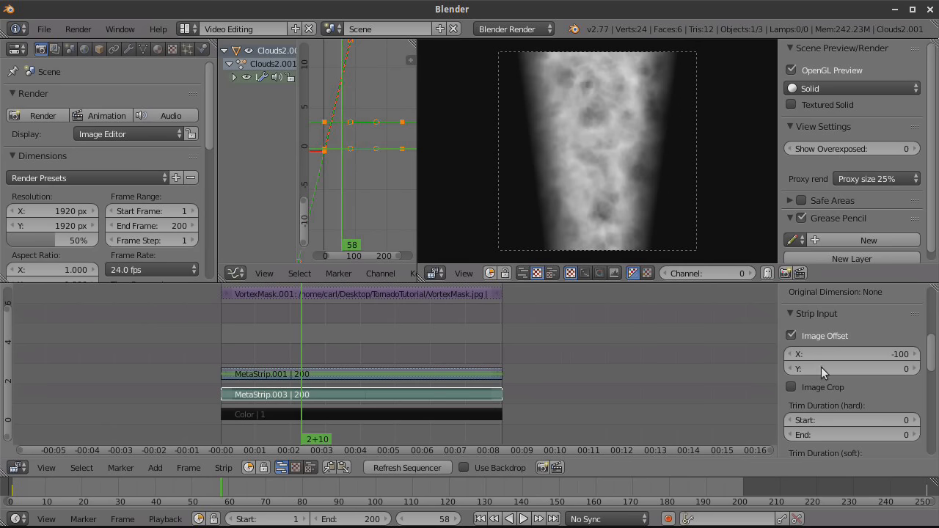
# Step: Set the horizontal image offset of the MetaStrip.003 strip to -50
pyautogui.click(863, 353)
pyautogui.press('BackSpace')
pyautogui.press('BackSpace')
pyautogui.press('BackSpace')
pyautogui.press('BackSpace')
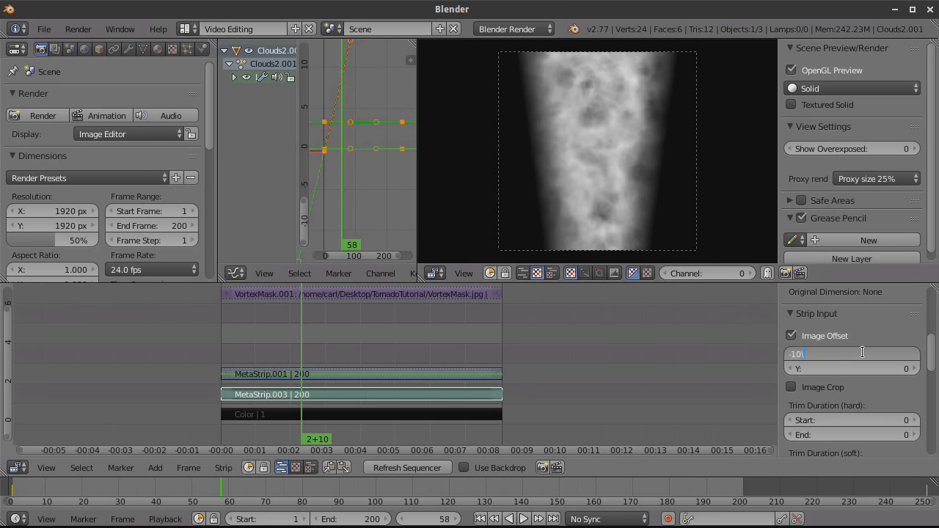
pyautogui.write('-50')
pyautogui.press('Return')
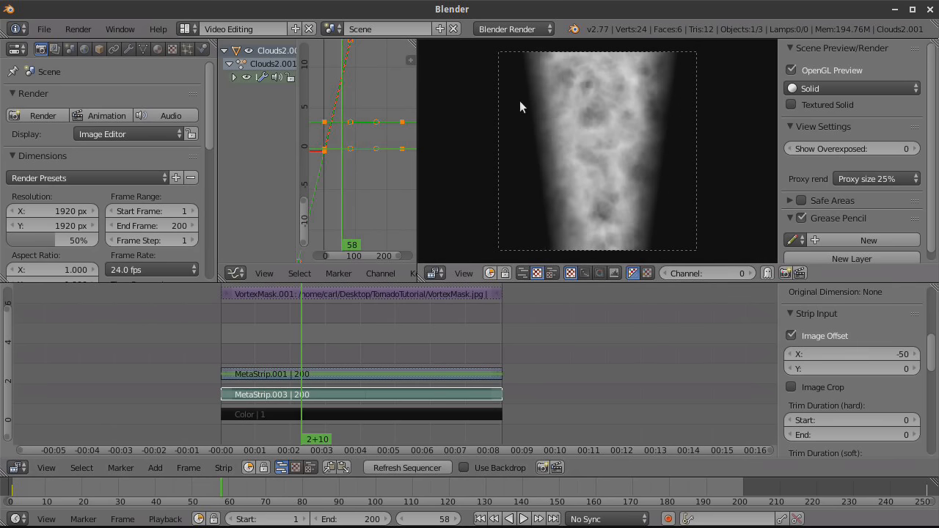
# Step: Set the horizontal image offset of the MetaStrip.001 strip to 50 and play the animation to check it
pyautogui.rightClick(459, 373)
pyautogui.click(864, 354)
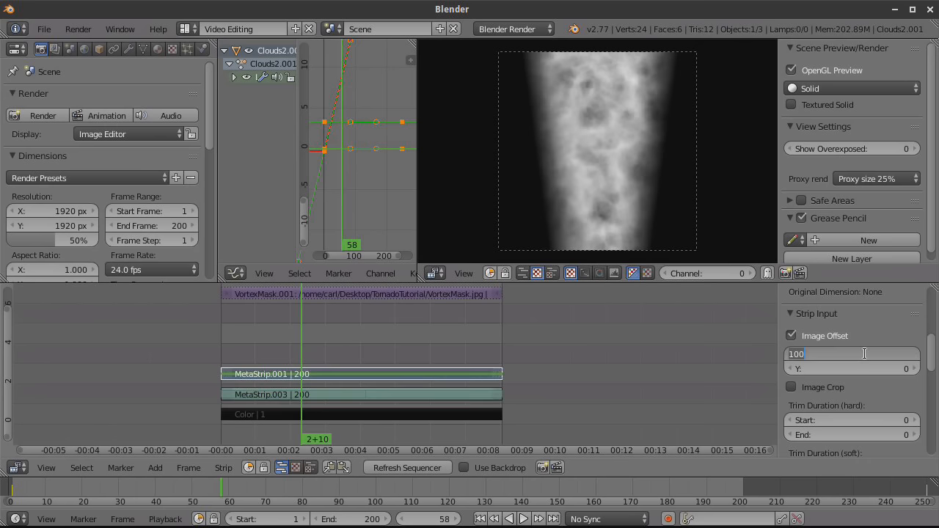
pyautogui.write('50')
pyautogui.press('Return')
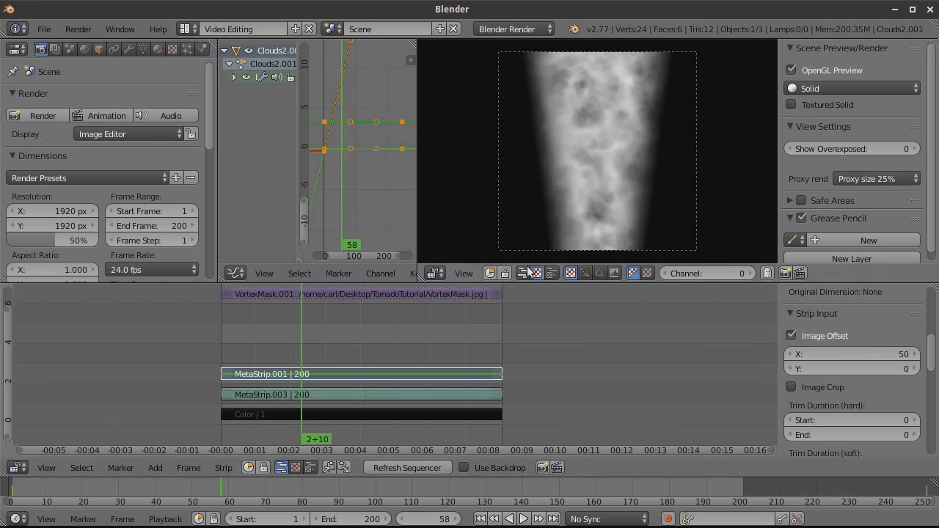
pyautogui.hotkey('alt', 'a')
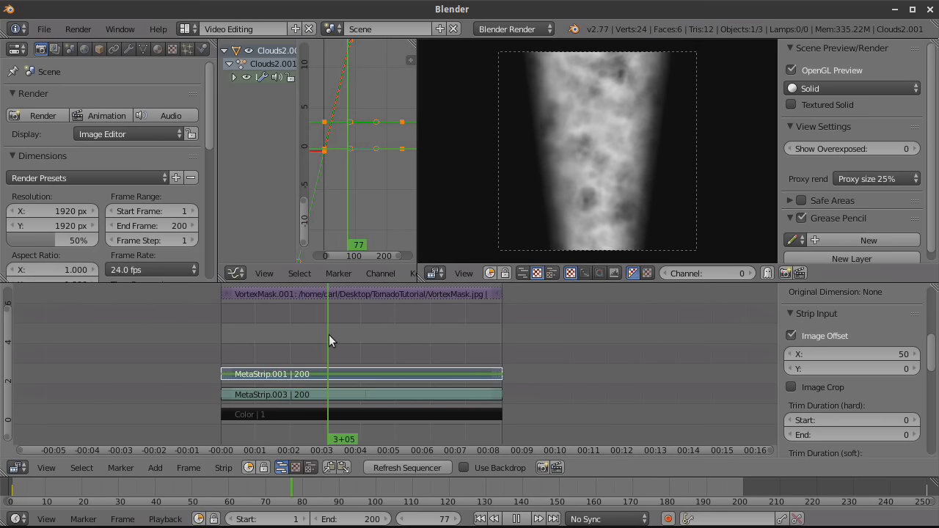
pyautogui.hotkey('alt', 'a')
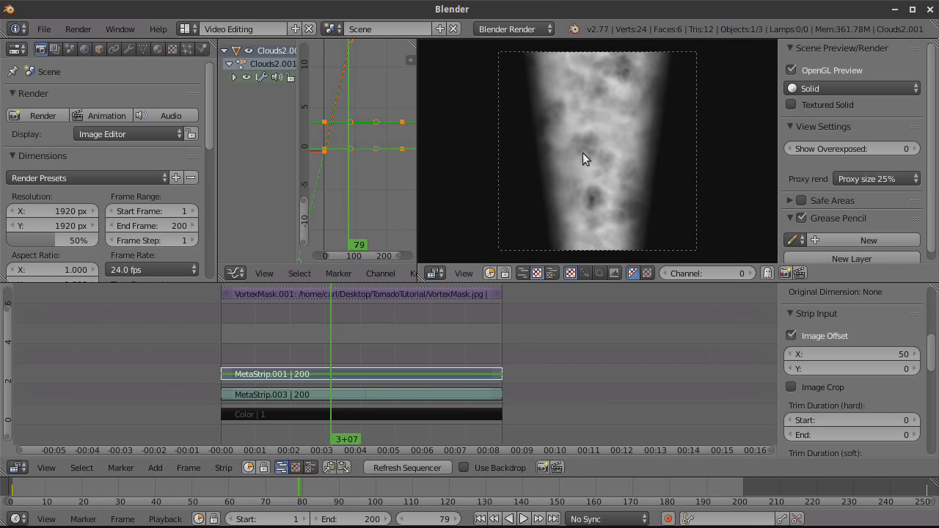
# Step: Move the VortexMask.001 strip down to channel 4, directly above MetaStrip.001, starting at frame 1
pyautogui.moveTo(509, 358); pyautogui.dragTo(535, 385, button='middle')
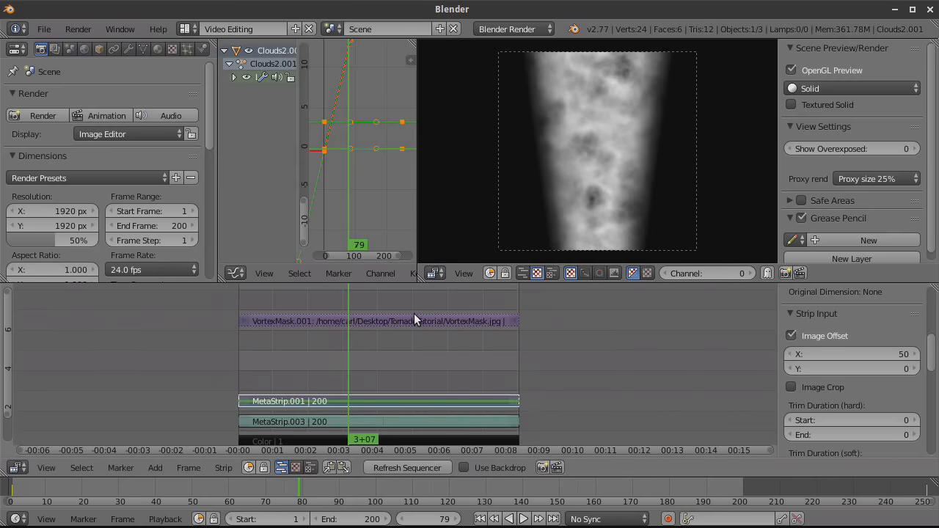
pyautogui.rightClick(415, 320)
pyautogui.press('g')
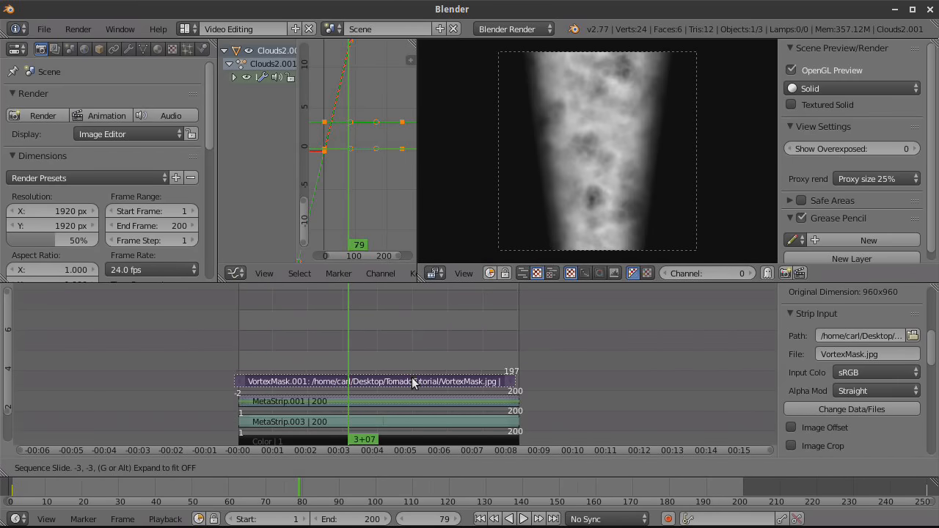
pyautogui.click(415, 381)
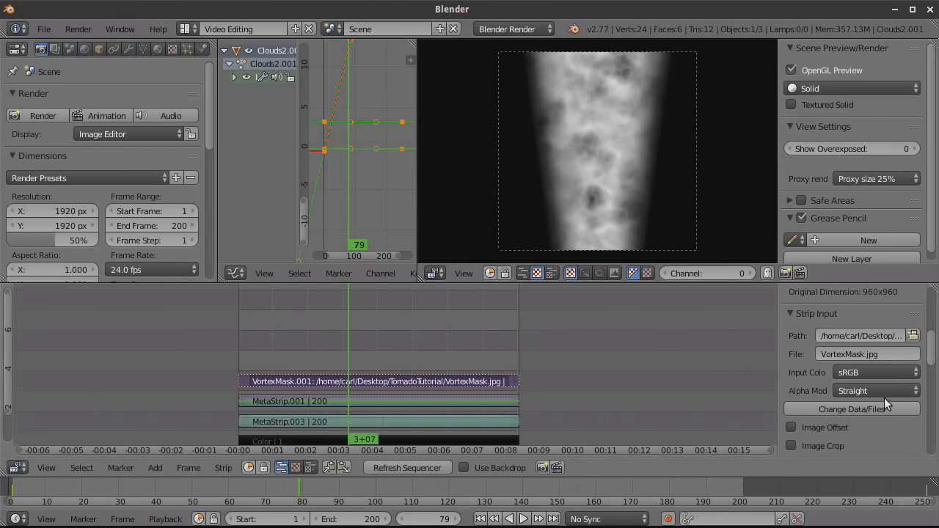
# Step: Unmute the VortexMask.001 strip and set its blend mode to Add
pyautogui.scroll(5, 888, 372)
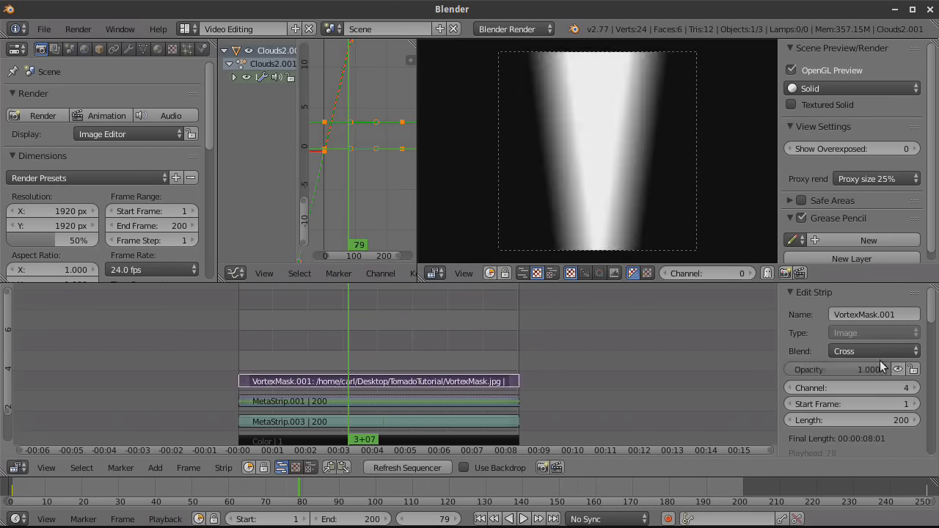
pyautogui.click(874, 350)
pyautogui.click(859, 304)
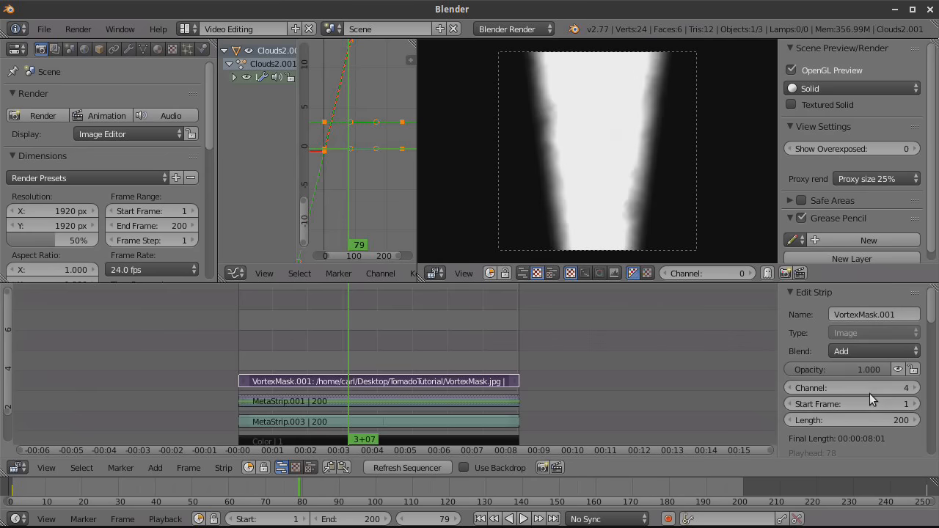
# Step: Add a Curves modifier to the VortexMask.001 strip and shift the curve's black point to about X 0.40, Y 0.006
pyautogui.scroll(-5, 870, 393)
pyautogui.scroll(-3, 870, 393)
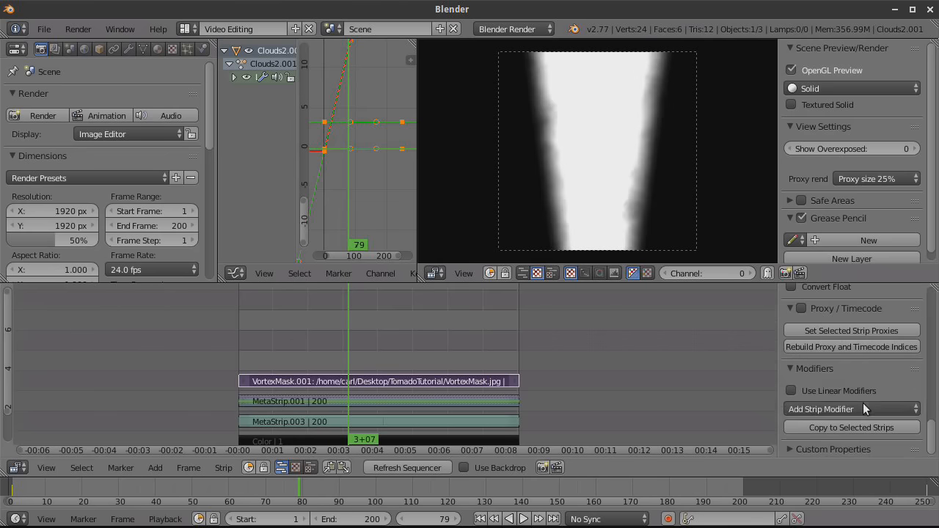
pyautogui.click(861, 406)
pyautogui.click(843, 373)
pyautogui.scroll(-5, 852, 367)
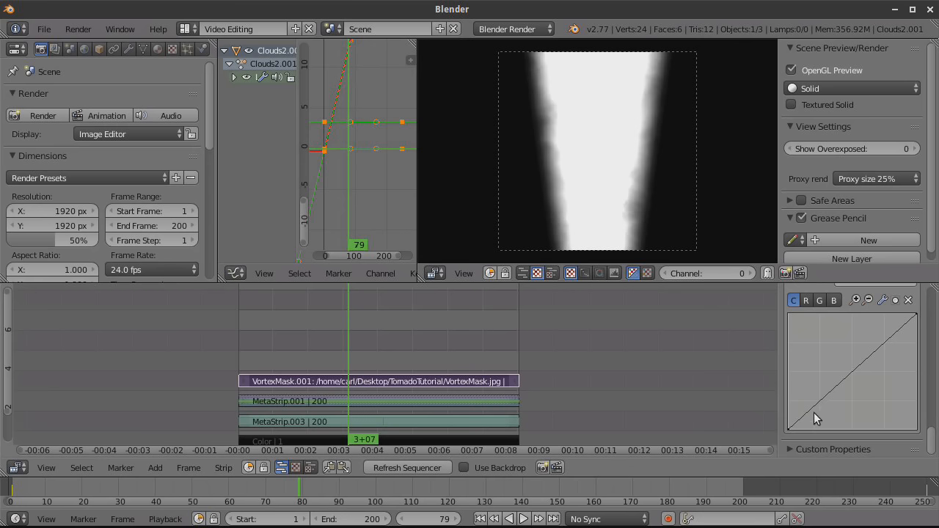
pyautogui.moveTo(790, 428); pyautogui.dragTo(839, 428)
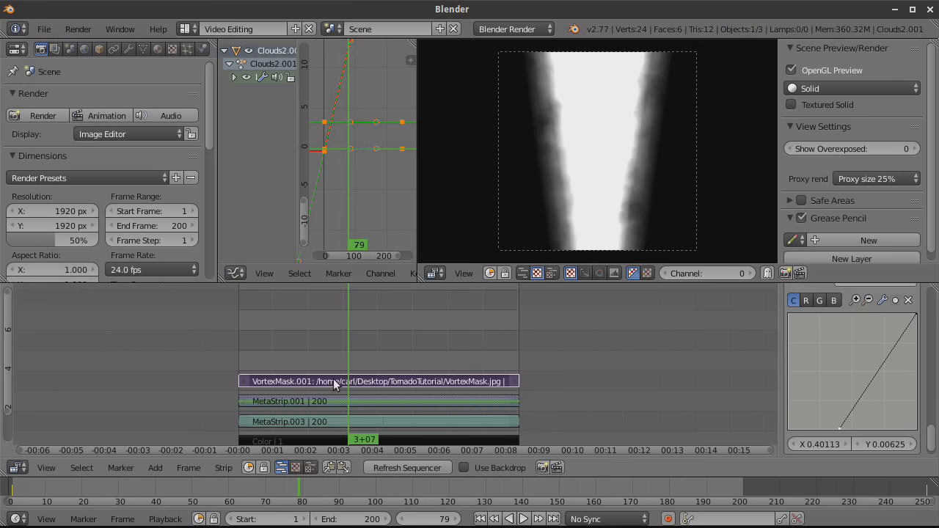
# Step: Add an Adjustment Layer effect strip on channel 5 above VortexMask.001, spanning frames 1 to 200
pyautogui.click(160, 468)
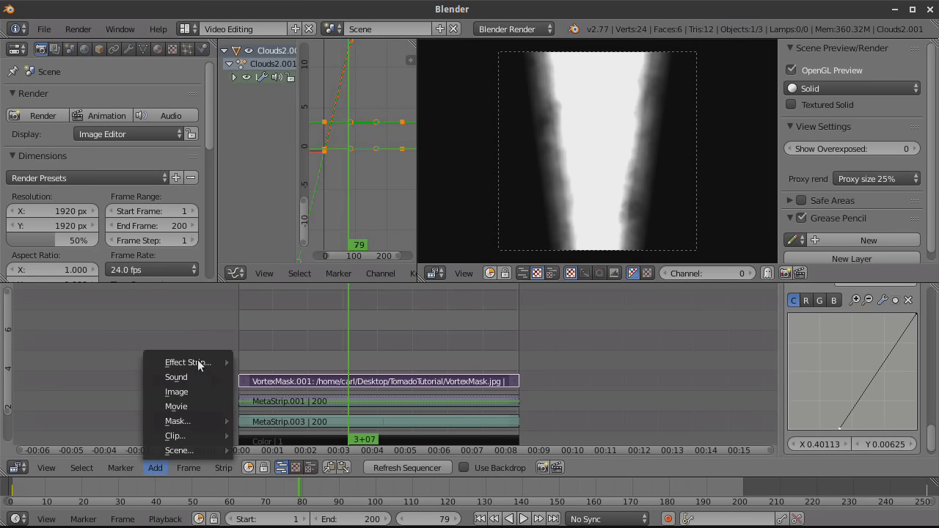
pyautogui.moveTo(232, 361)
pyautogui.click(333, 362)
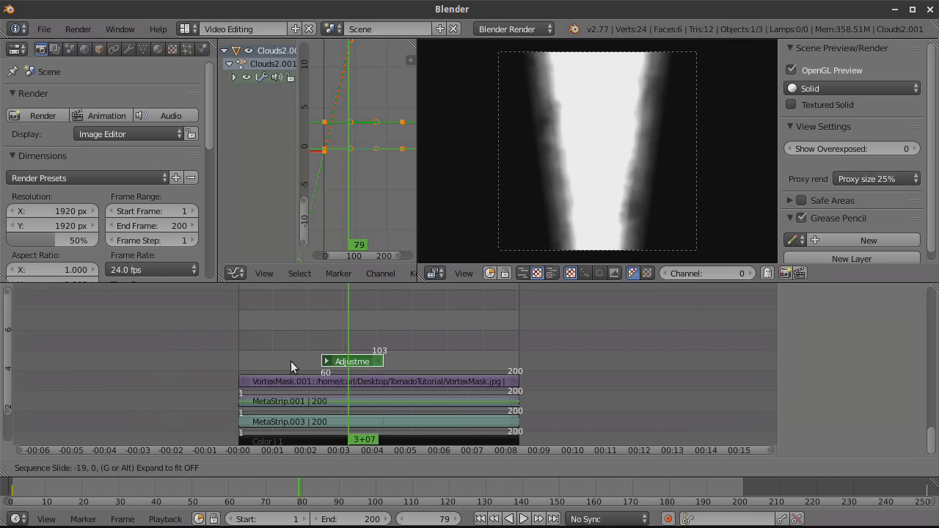
pyautogui.click(236, 367)
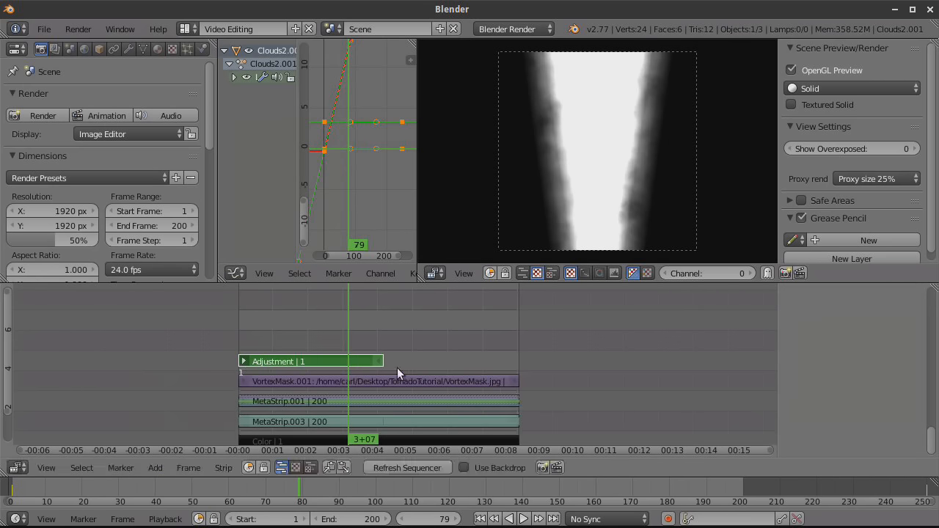
pyautogui.moveTo(385, 361); pyautogui.dragTo(511, 360, button='right')
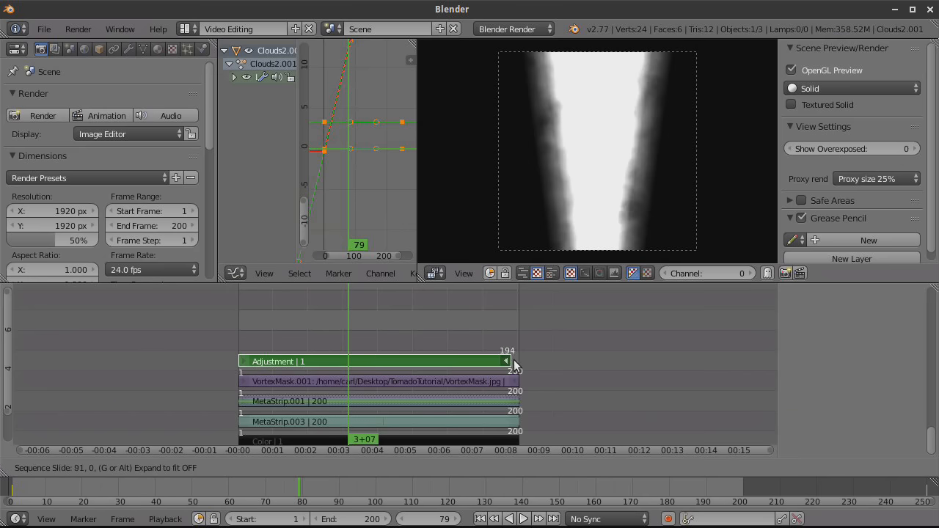
pyautogui.click(515, 364)
# Step: Add a Curves modifier to the adjustment layer and shape an S-curve with points about (0.28, 0.125) and (0.565, 0.775)
pyautogui.scroll(6, 848, 378)
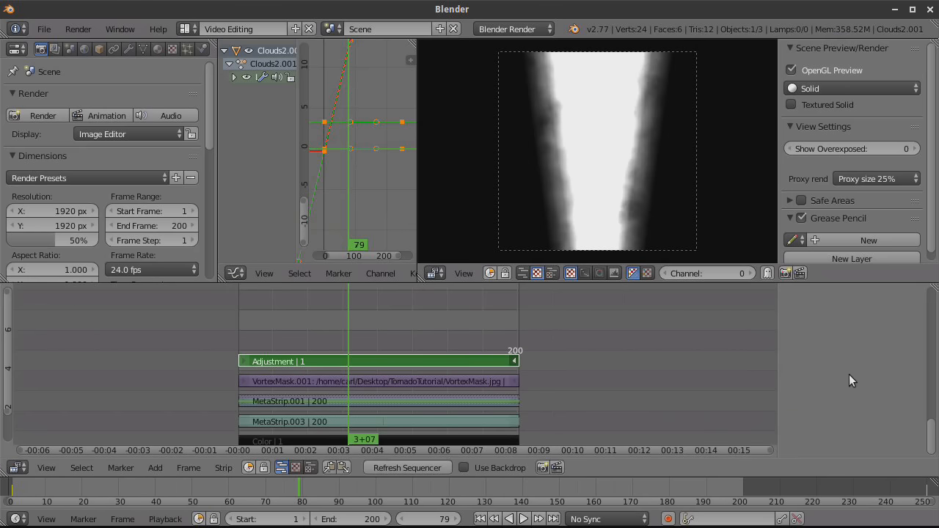
pyautogui.scroll(-2, 849, 381)
pyautogui.click(845, 408)
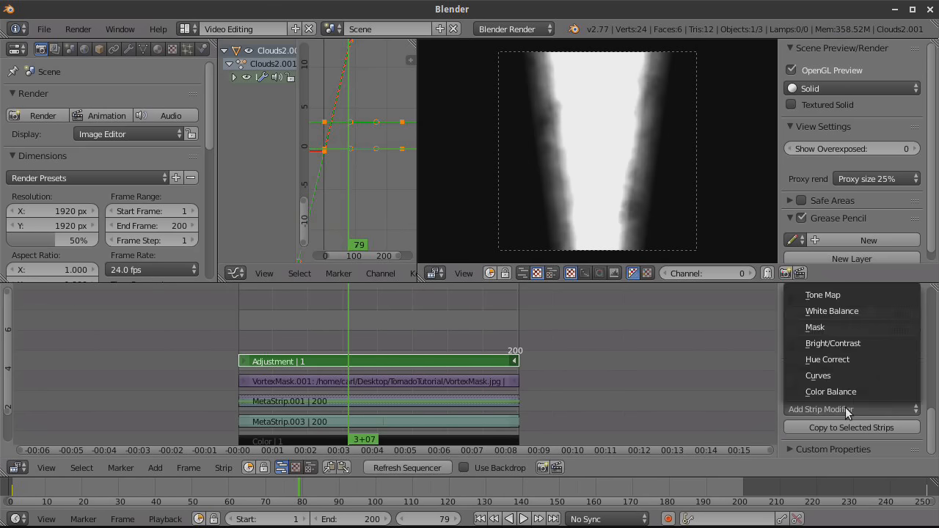
pyautogui.click(831, 373)
pyautogui.scroll(-5, 849, 381)
pyautogui.moveTo(823, 398); pyautogui.dragTo(833, 412)
pyautogui.moveTo(886, 360); pyautogui.dragTo(862, 340)
pyautogui.moveTo(832, 407); pyautogui.dragTo(825, 407)
pyautogui.moveTo(861, 343); pyautogui.dragTo(859, 339)
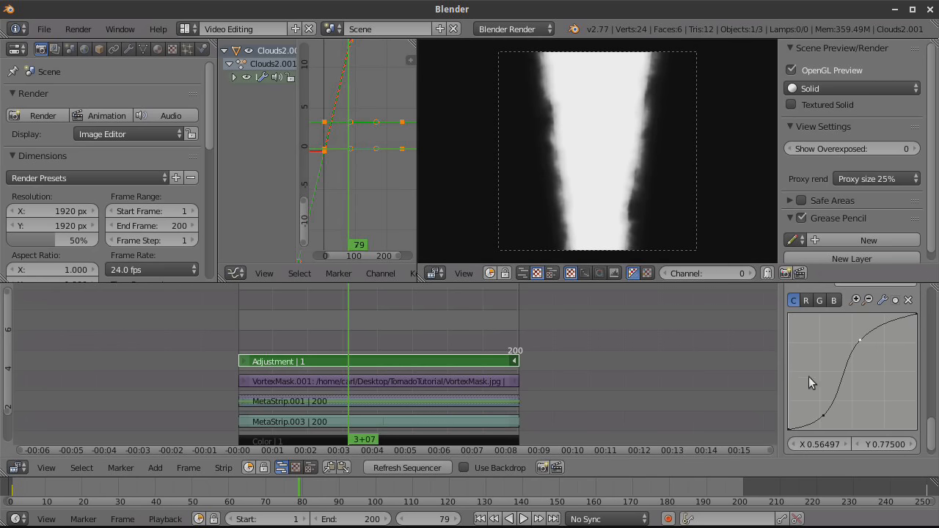
# Step: Nudge both S-curve points, the upper one to about X 0.576, Y 0.788, and play the animation to check the matte
pyautogui.click(824, 416)
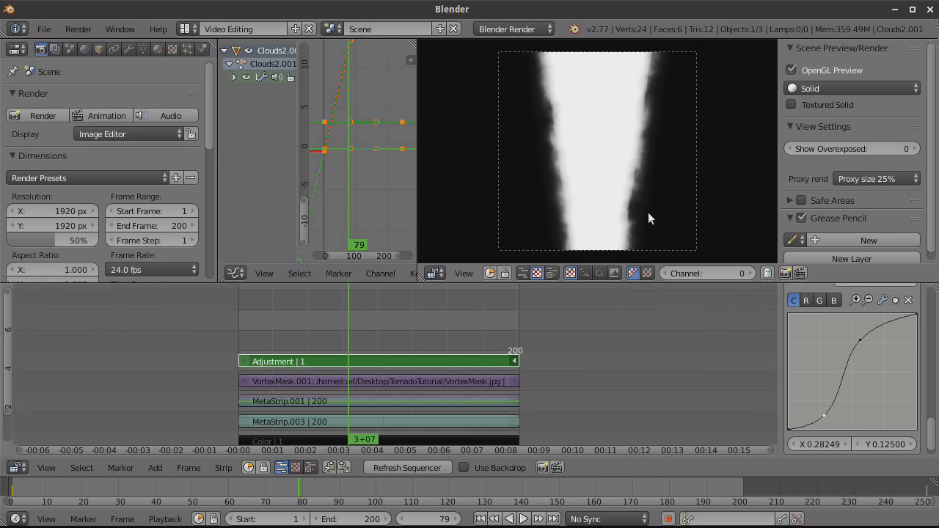
pyautogui.moveTo(824, 415); pyautogui.dragTo(826, 415)
pyautogui.moveTo(860, 340); pyautogui.dragTo(861, 338)
pyautogui.hotkey('alt', 'a')
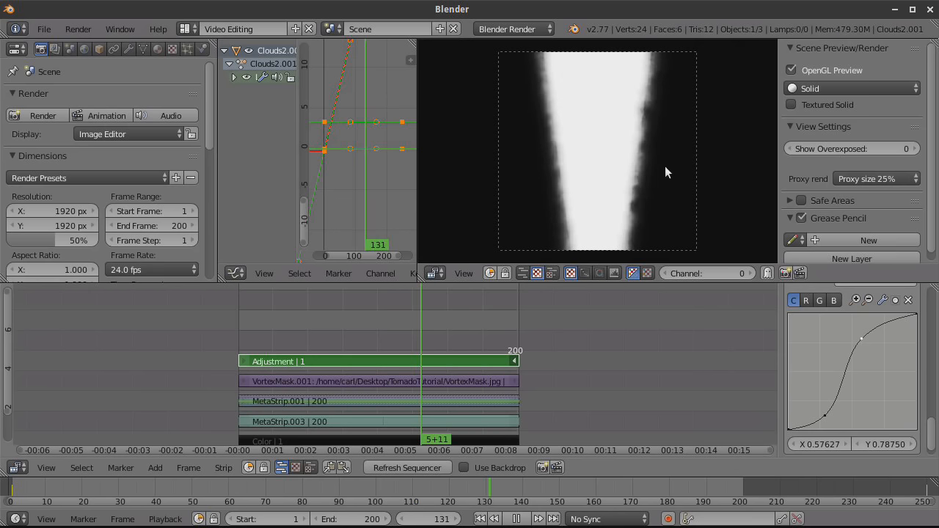
pyautogui.hotkey('alt', 'a')
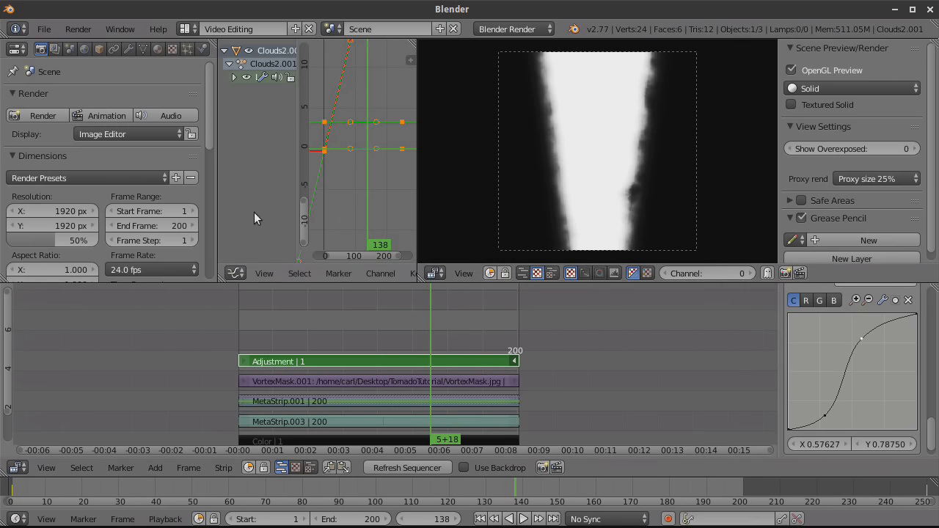
# Step: Browse TornadoTutorial/FinalAssets as thumbnails from the render output path to examine the existing assets, leaving the path unchanged
pyautogui.scroll(-10, 136, 166)
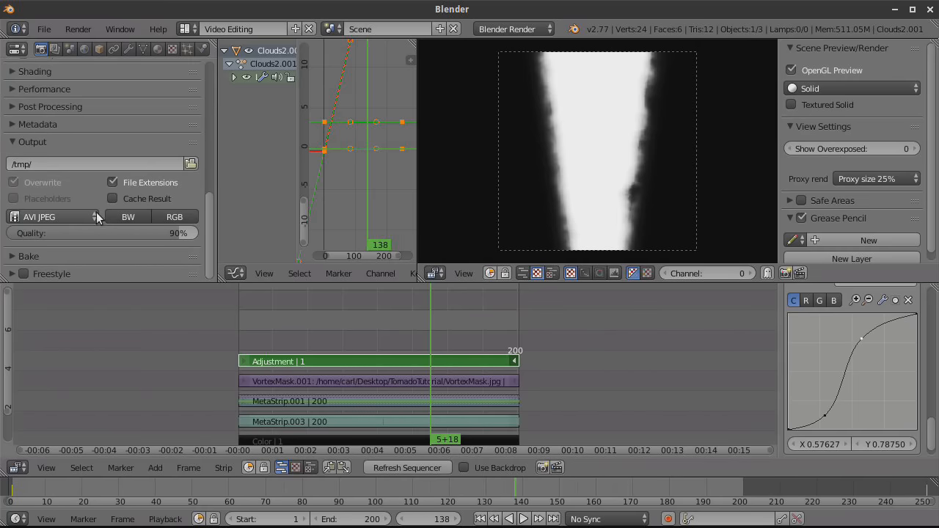
pyautogui.click(191, 164)
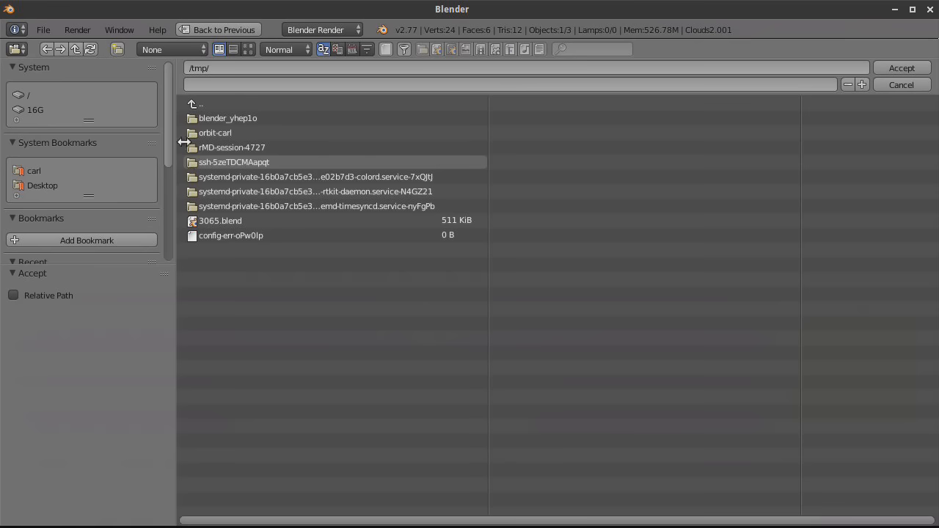
pyautogui.scroll(-3, 44, 187)
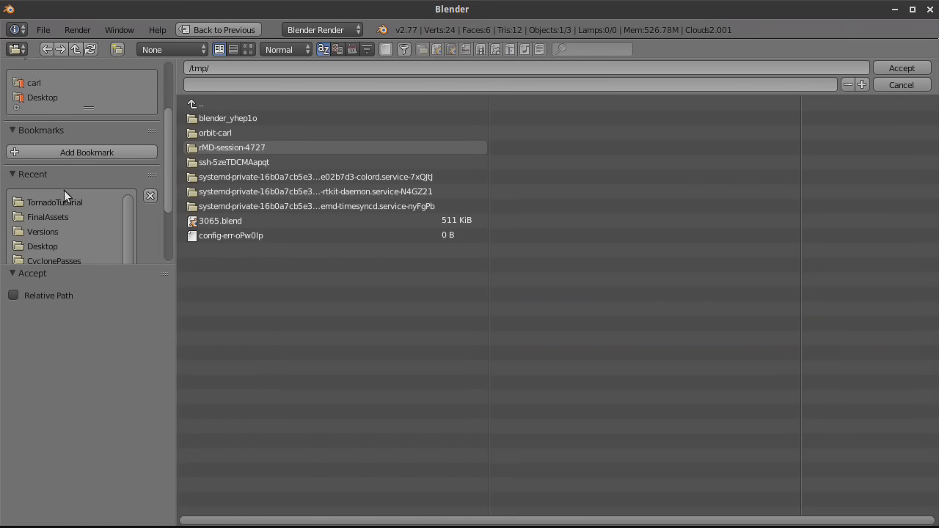
pyautogui.click(58, 201)
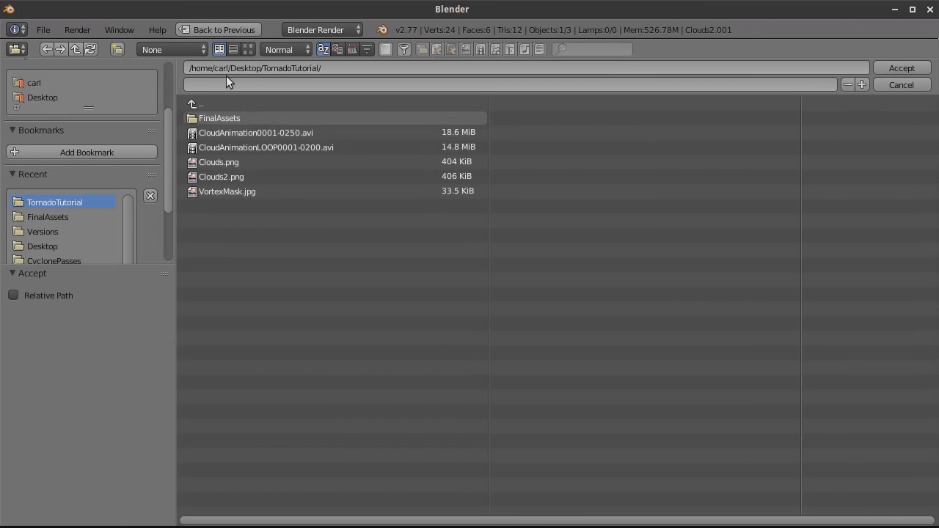
pyautogui.click(250, 49)
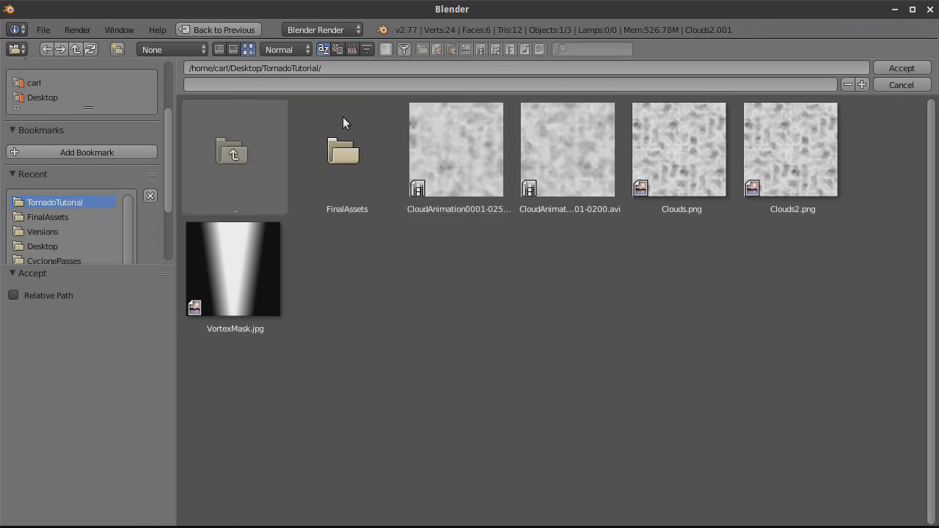
pyautogui.click(363, 154)
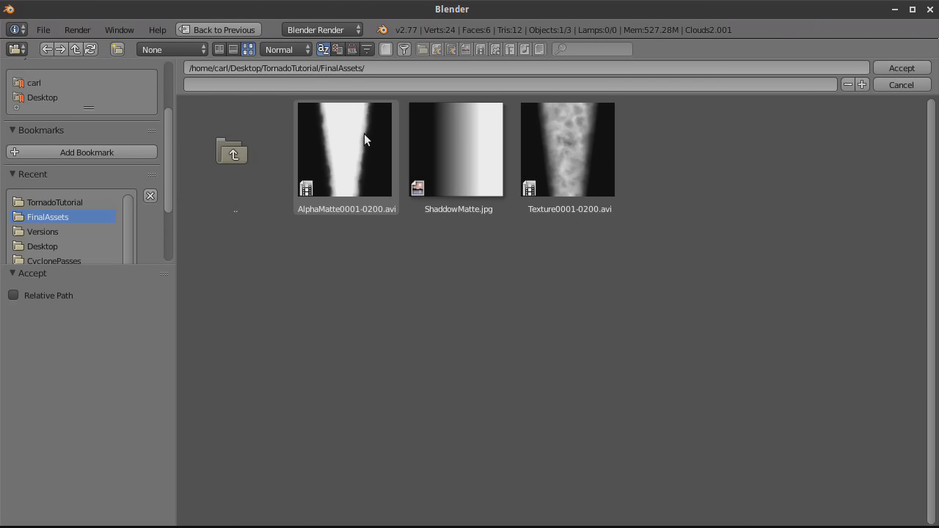
pyautogui.click(902, 85)
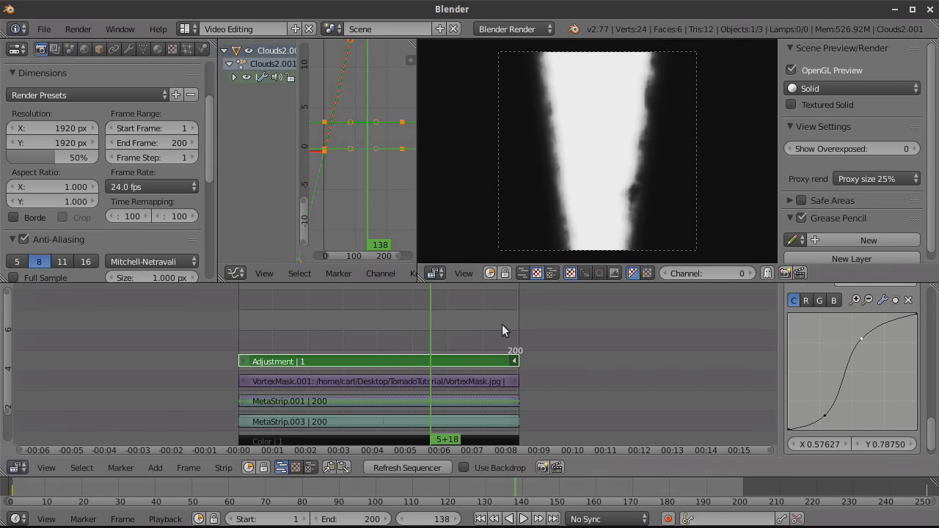
# Step: Mute the Adjustment strip and the VortexMask.001 strip
pyautogui.rightClick(434, 361)
pyautogui.scroll(10, 813, 359)
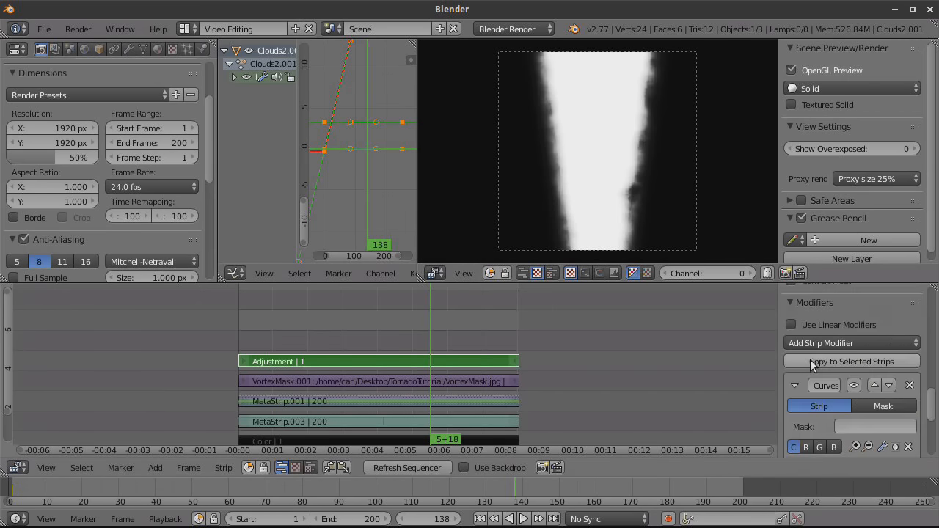
pyautogui.click(898, 369)
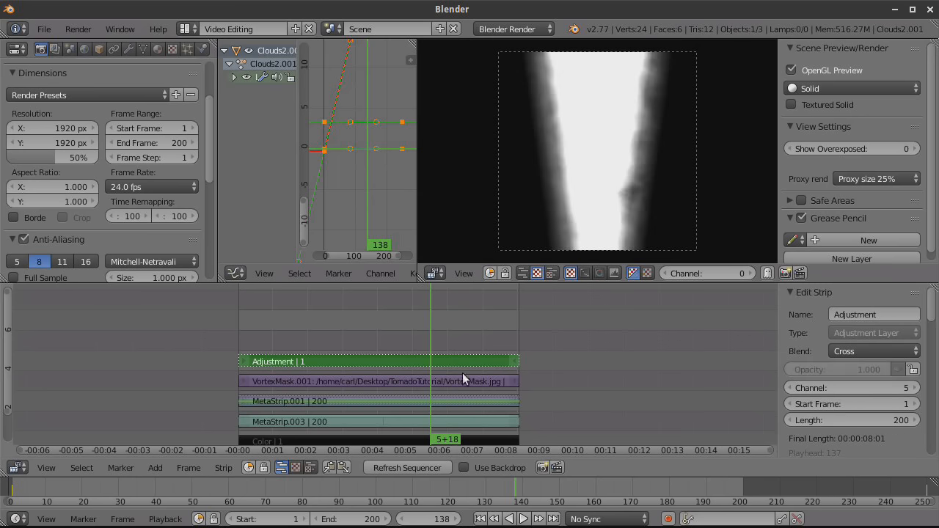
pyautogui.rightClick(396, 381)
pyautogui.click(896, 369)
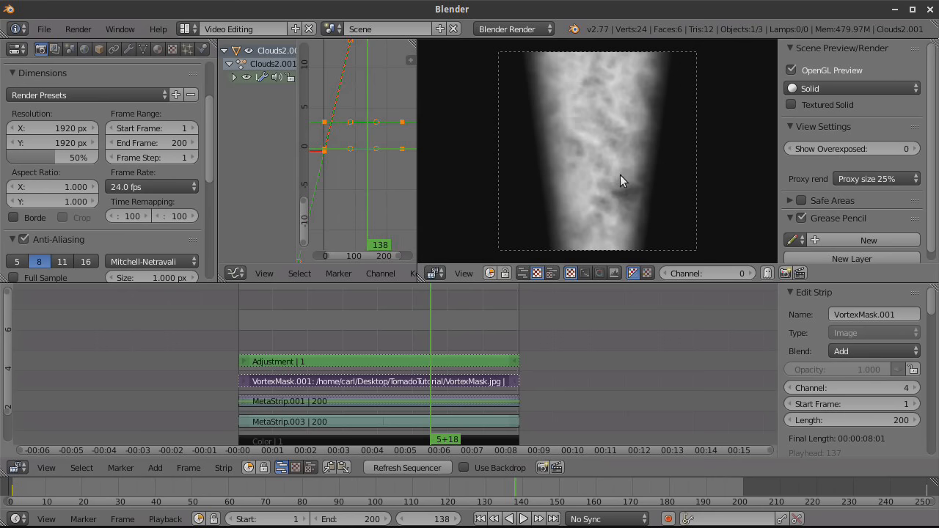
# Step: Review the FinalAssets folder's movie and image thumbnails through the render output path browser, without accepting a new path
pyautogui.scroll(-4, 101, 216)
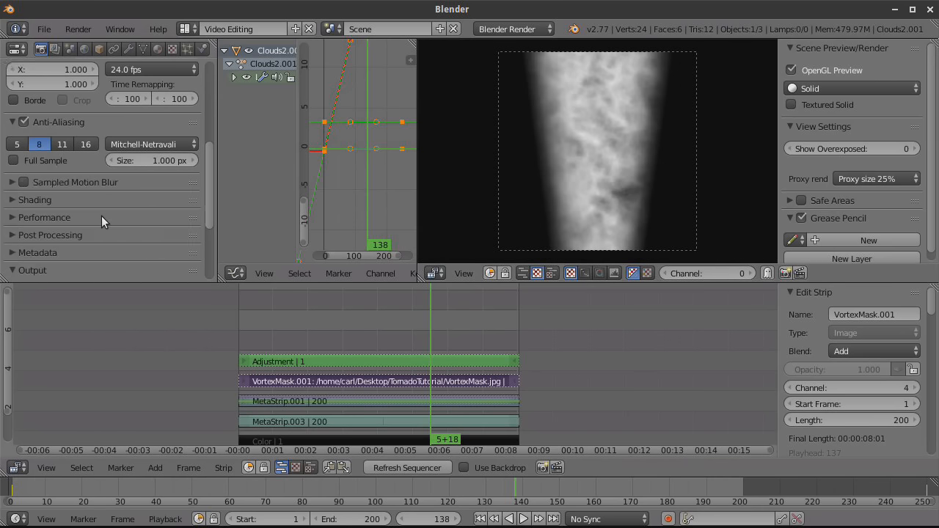
pyautogui.scroll(-5, 103, 217)
pyautogui.click(192, 165)
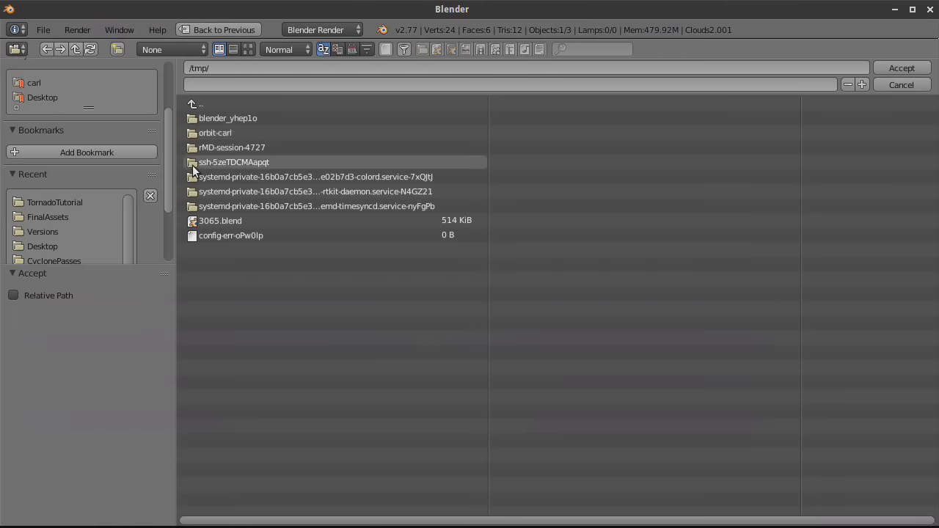
pyautogui.click(69, 204)
pyautogui.click(208, 121)
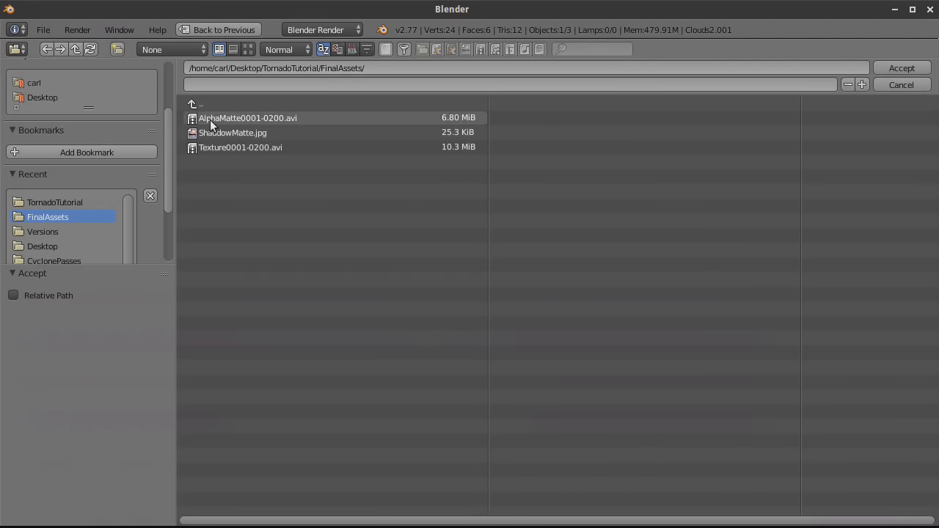
pyautogui.click(248, 49)
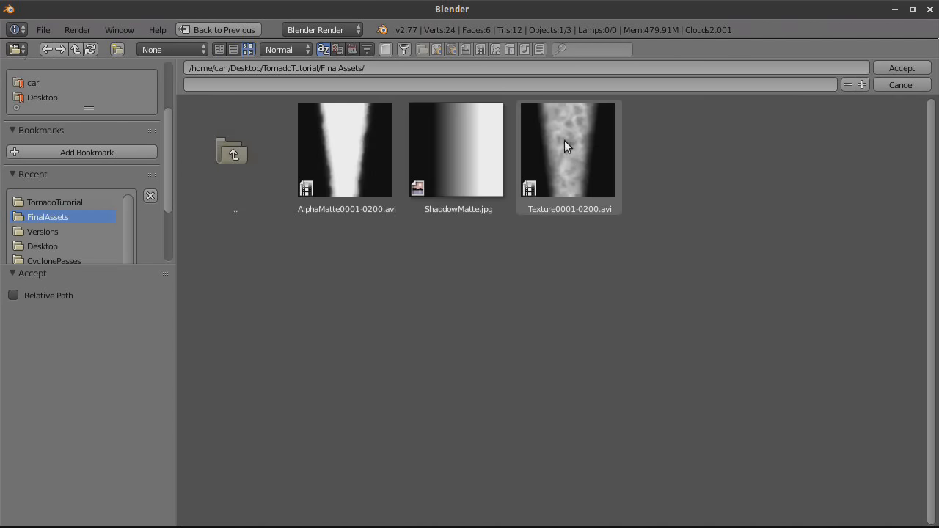
pyautogui.click(902, 85)
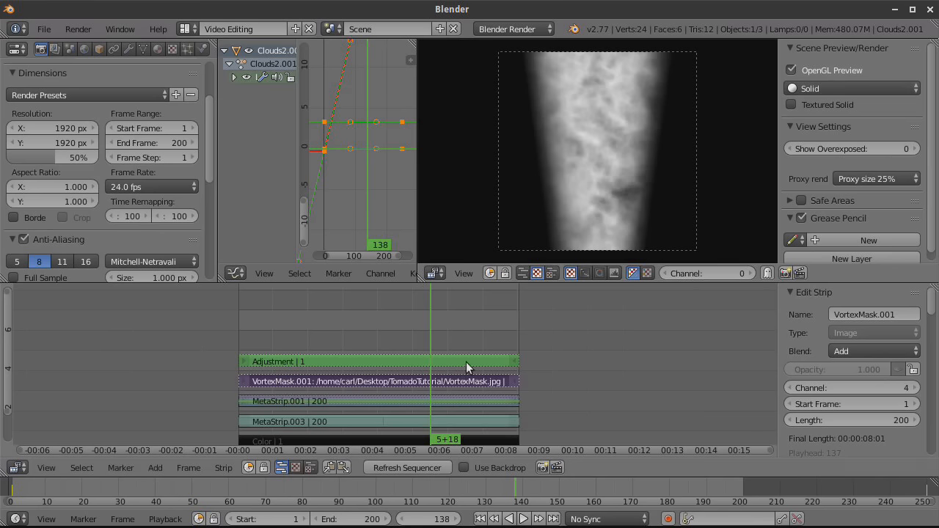
# Step: Return to frame 1 and add a Color effect strip above the Adjustment strip
pyautogui.click(480, 518)
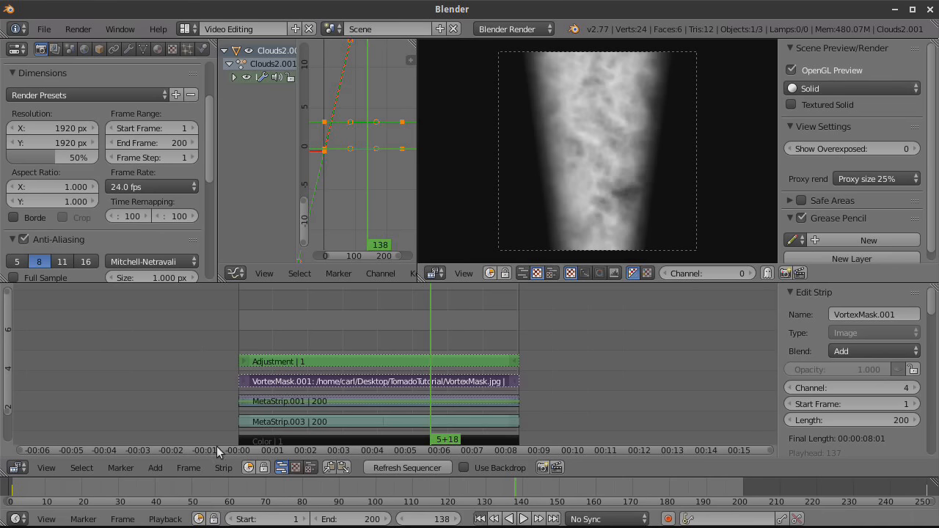
pyautogui.click(155, 467)
pyautogui.moveTo(199, 360)
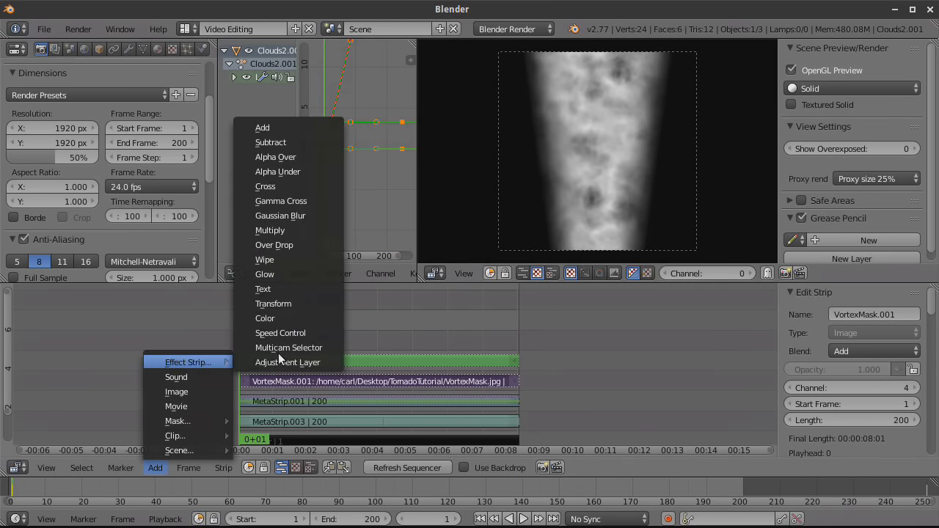
pyautogui.click(299, 314)
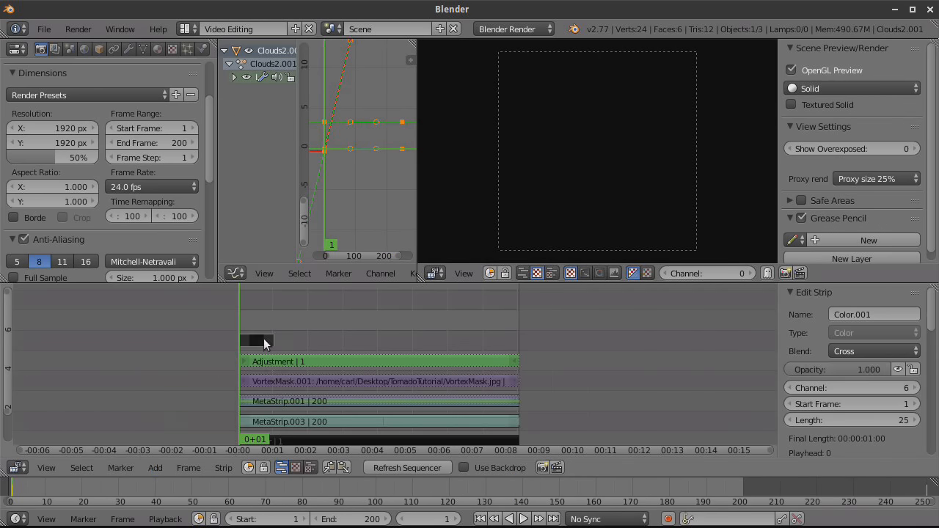
# Step: Duplicate the black Color strip into channel 7 at frame 1 and set the duplicate's color to white
pyautogui.hotkey('shift', 'd')
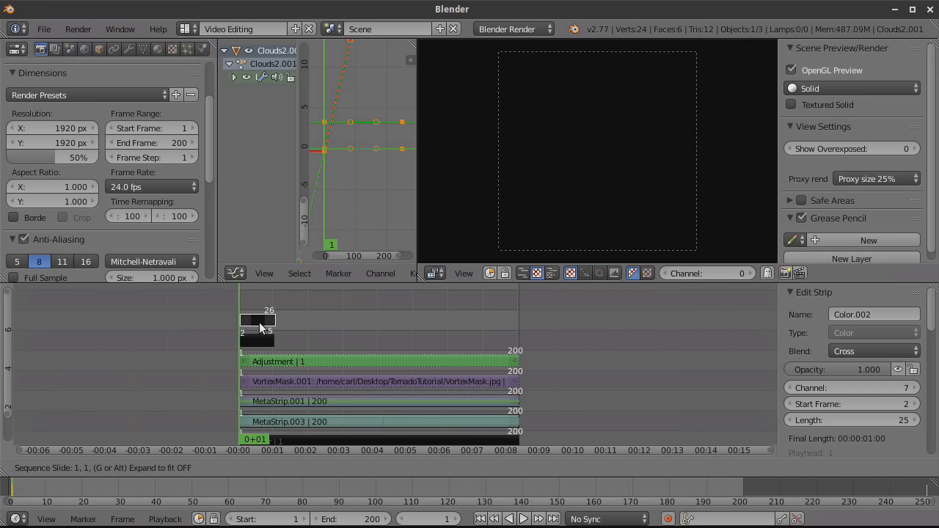
pyautogui.click(258, 328)
pyautogui.scroll(-6, 844, 356)
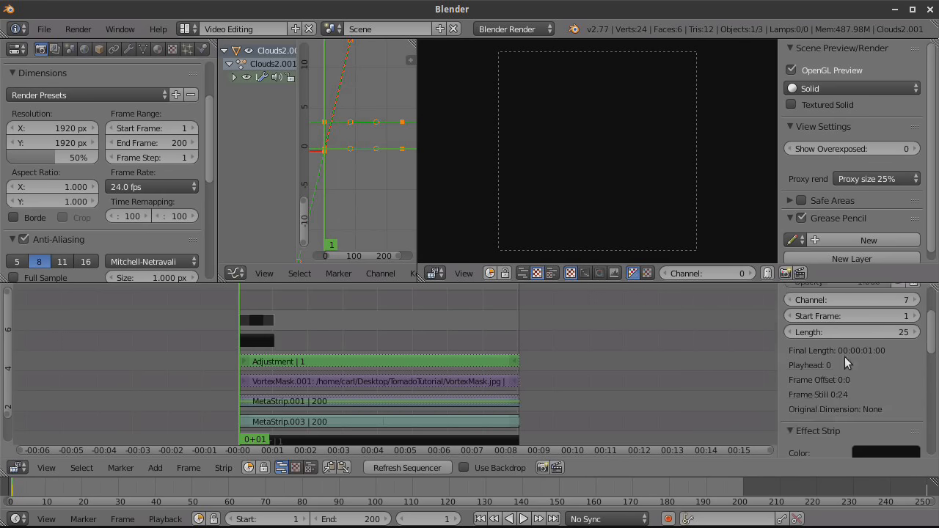
pyautogui.click(873, 336)
pyautogui.moveTo(912, 243); pyautogui.dragTo(908, 139)
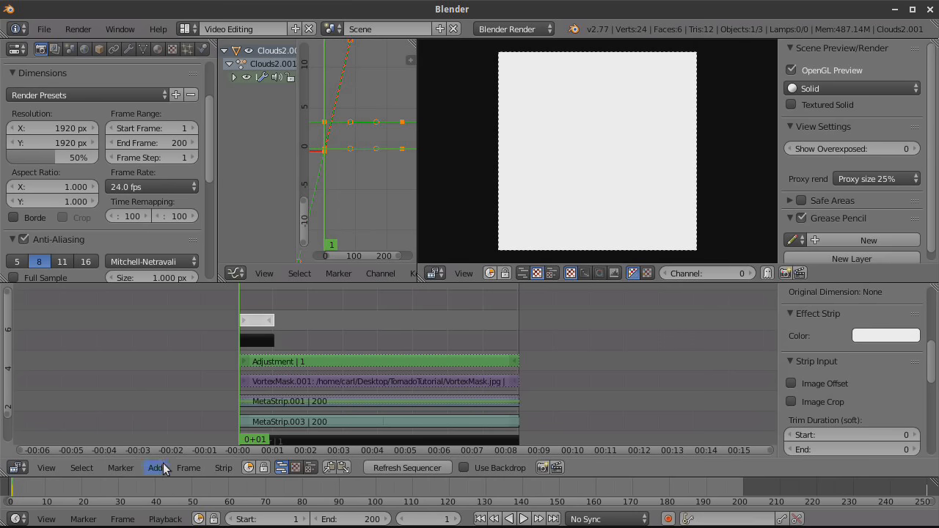
# Step: Add a Wipe effect strip between the black and white Color strips, selecting the black one first
pyautogui.rightClick(258, 341)
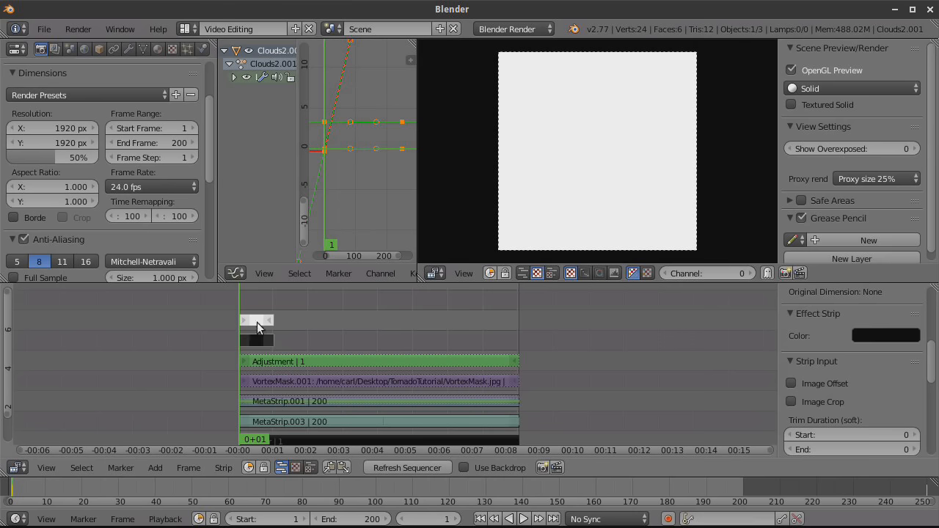
pyautogui.rightClick(257, 321)
pyautogui.click(155, 467)
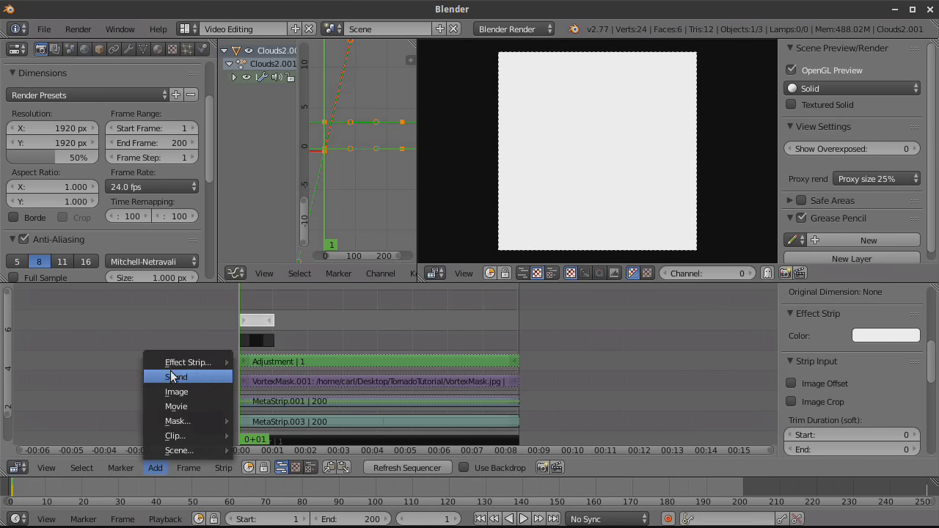
pyautogui.moveTo(174, 361)
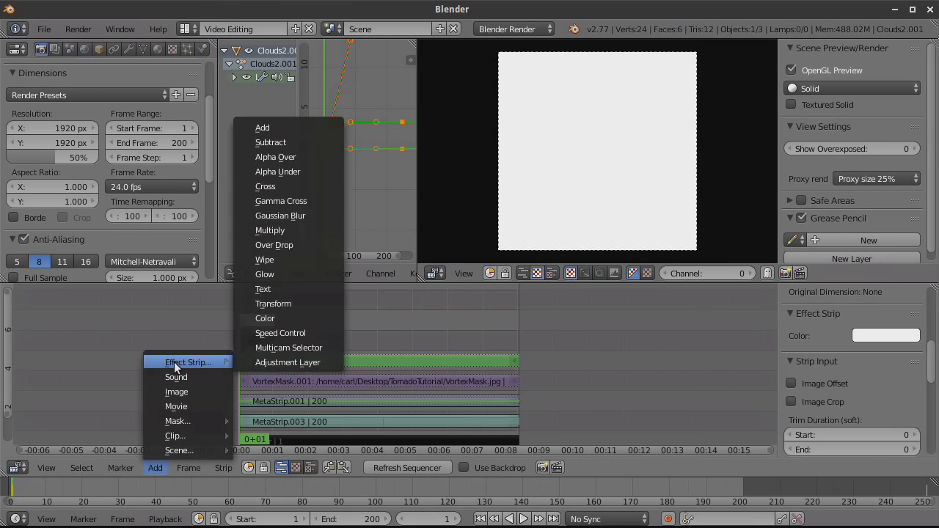
pyautogui.click(285, 261)
# Step: Disable the Wipe strip's default fade and set its effect fader to 0.5
pyautogui.scroll(-3, 851, 381)
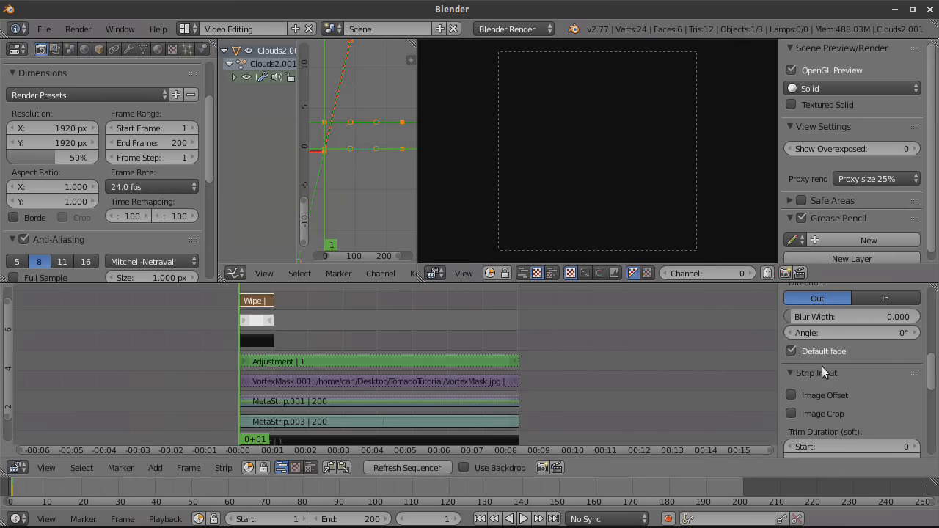
pyautogui.click(797, 353)
pyautogui.click(862, 365)
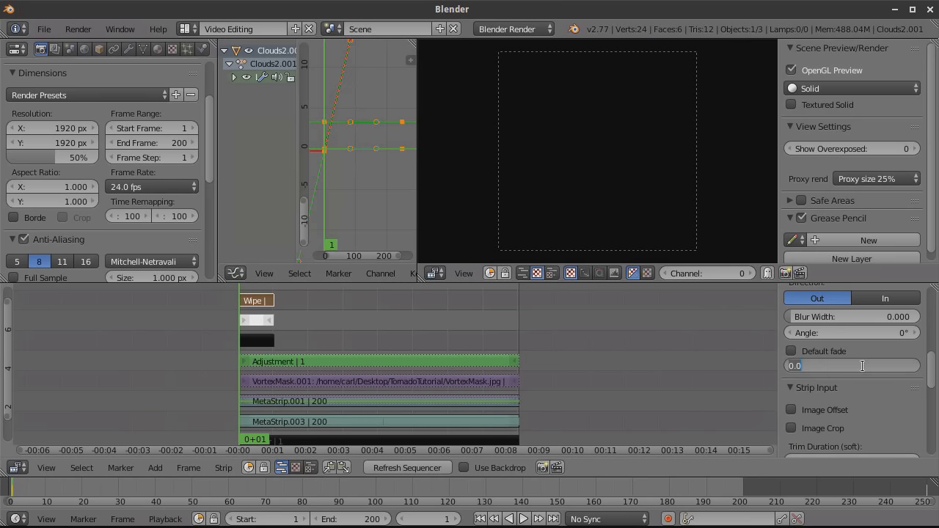
pyautogui.write('0.5')
pyautogui.press('Return')
# Step: Set the Wipe strip's angle to 90° and its blur width to 1.000 for a soft vertical gradient
pyautogui.moveTo(852, 332); pyautogui.dragTo(919, 331)
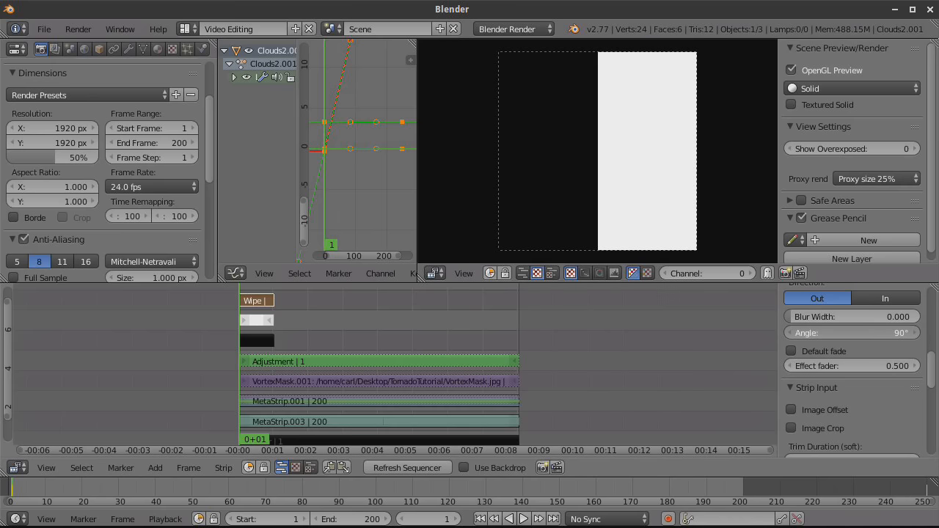
pyautogui.moveTo(834, 317); pyautogui.dragTo(917, 317)
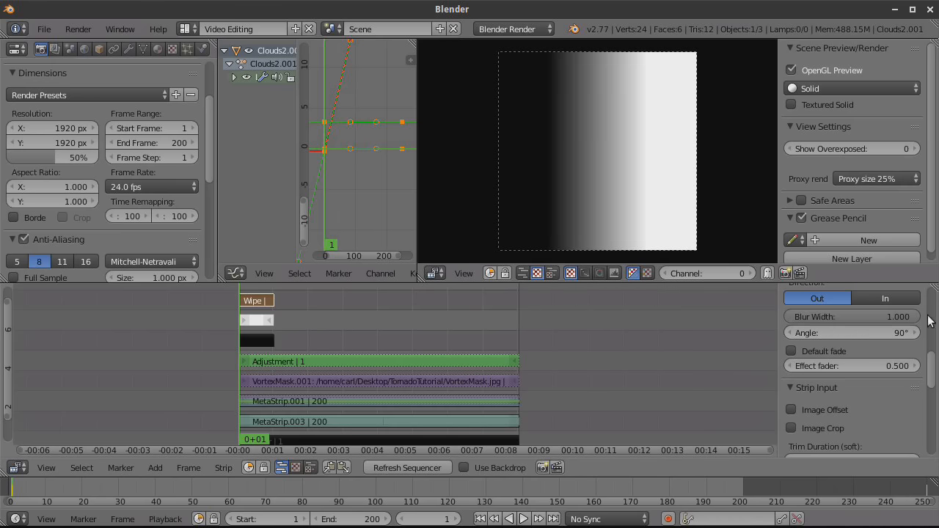
pyautogui.scroll(-1, 582, 151)
pyautogui.scroll(1, 632, 160)
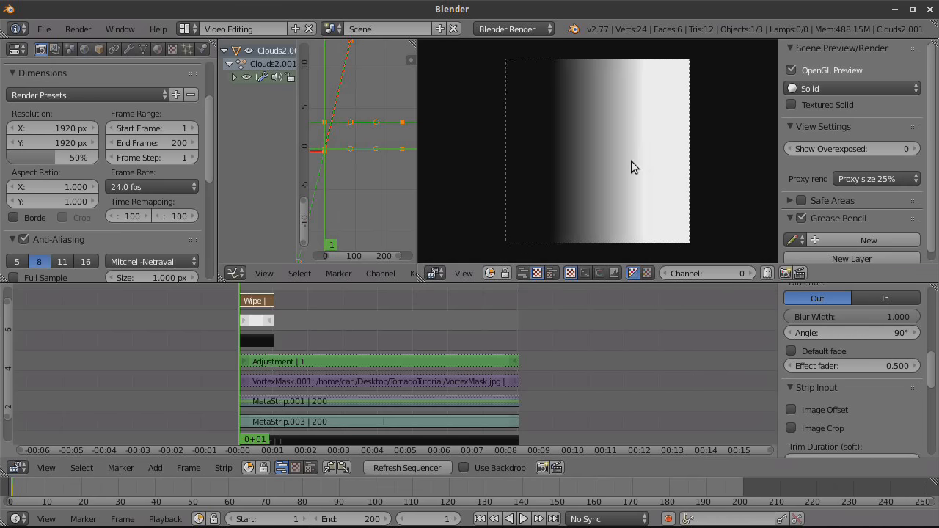
# Step: Set the Wipe strip's blend mode to Cross, then test its opacity at 0.482 and restore it to 1.000
pyautogui.rightClick(251, 322)
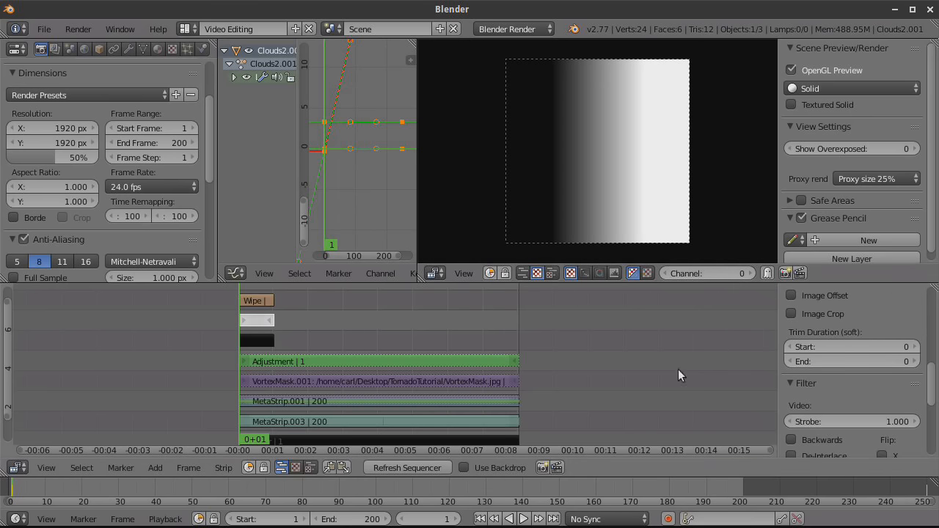
pyautogui.scroll(6, 810, 383)
pyautogui.rightClick(256, 340)
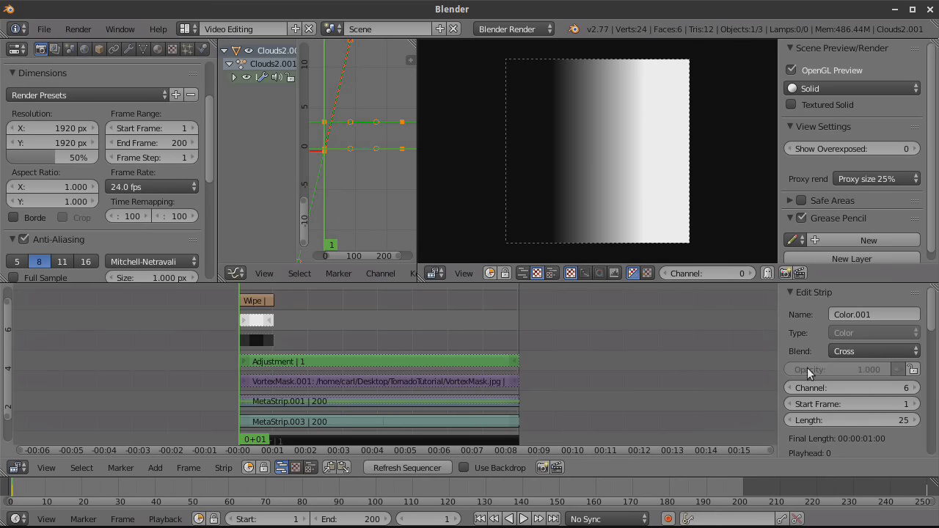
pyautogui.rightClick(252, 304)
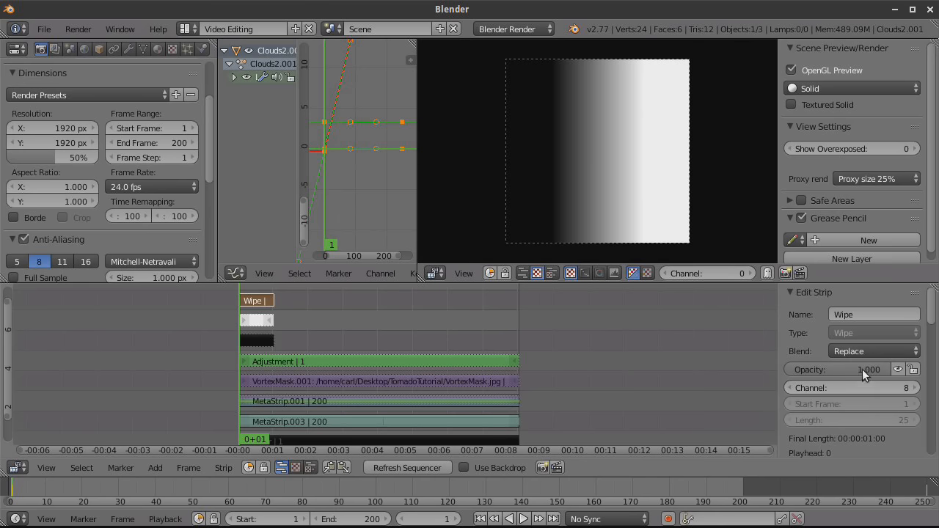
pyautogui.click(867, 351)
pyautogui.click(865, 317)
pyautogui.moveTo(876, 370); pyautogui.dragTo(807, 370)
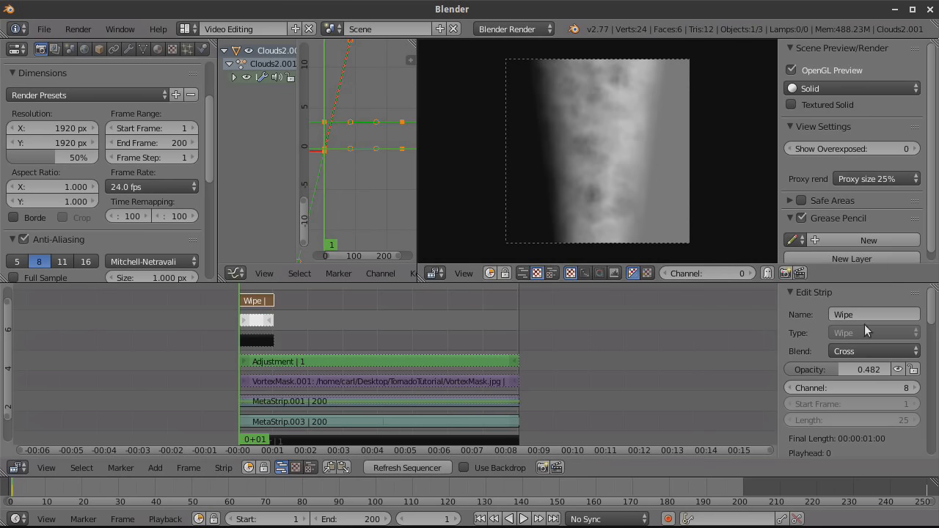
pyautogui.moveTo(839, 367); pyautogui.dragTo(916, 370)
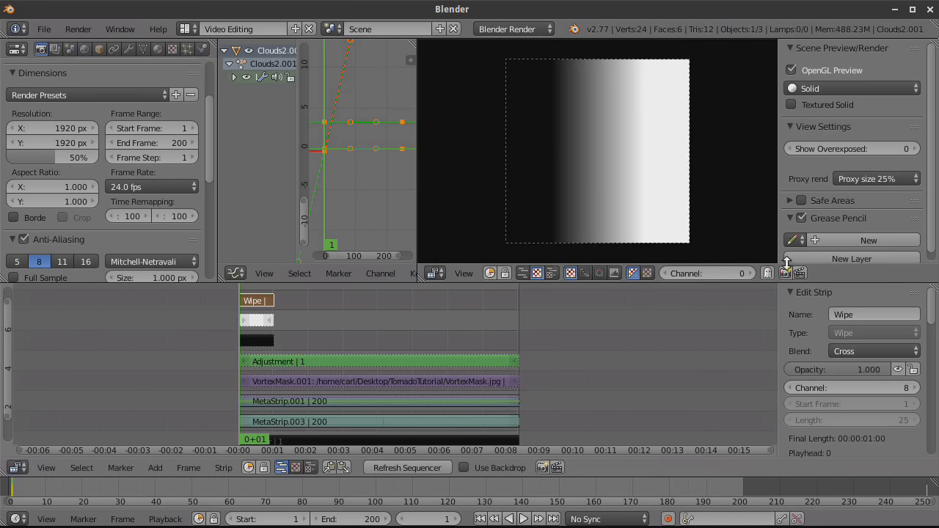
pyautogui.scroll(-10, 793, 378)
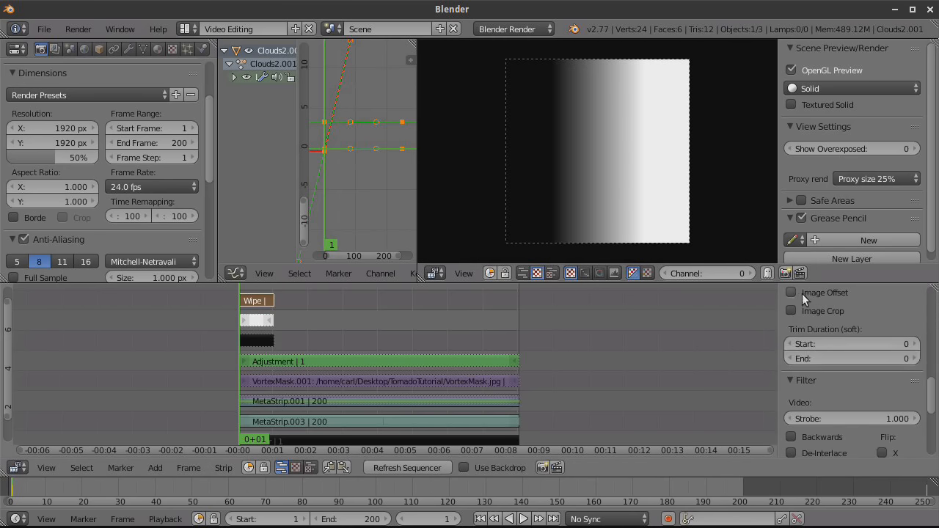
pyautogui.click(792, 310)
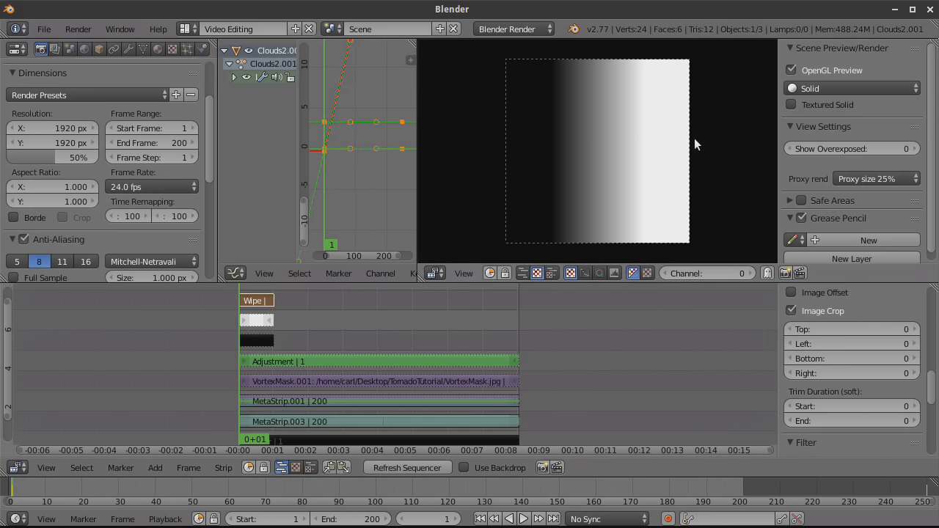
pyautogui.click(792, 310)
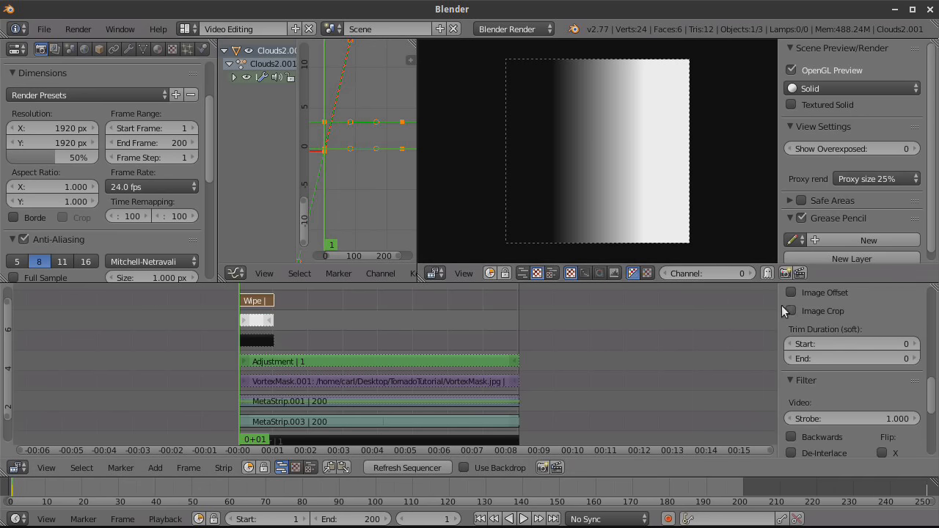
# Step: Render the gradient at frame 1 as a still image
pyautogui.scroll(3, 129, 220)
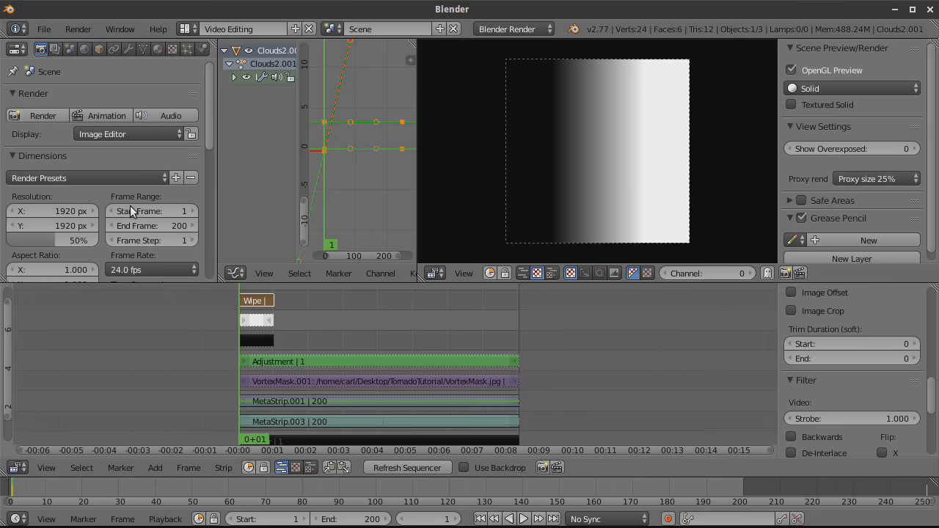
pyautogui.click(53, 119)
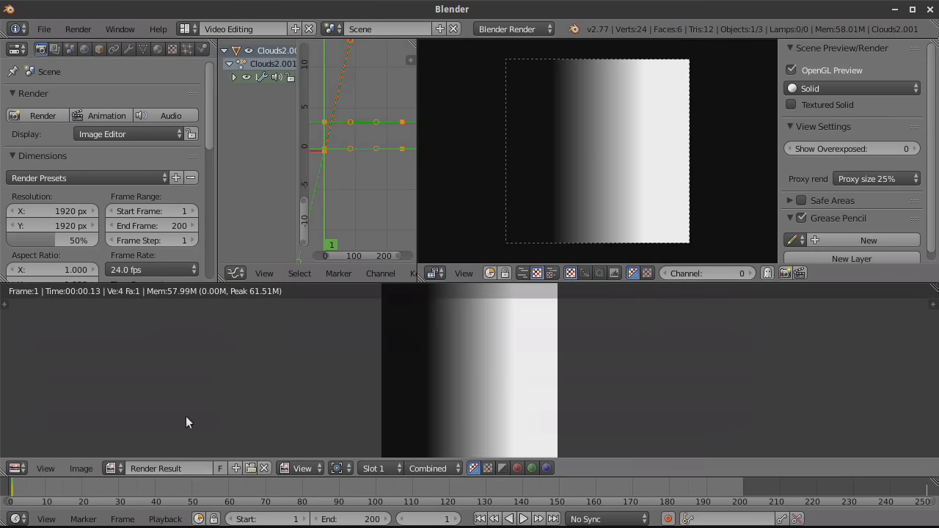
# Step: Examine the FinalAssets thumbnails while choosing where to save the rendered image, and leave without saving
pyautogui.click(79, 468)
pyautogui.click(105, 377)
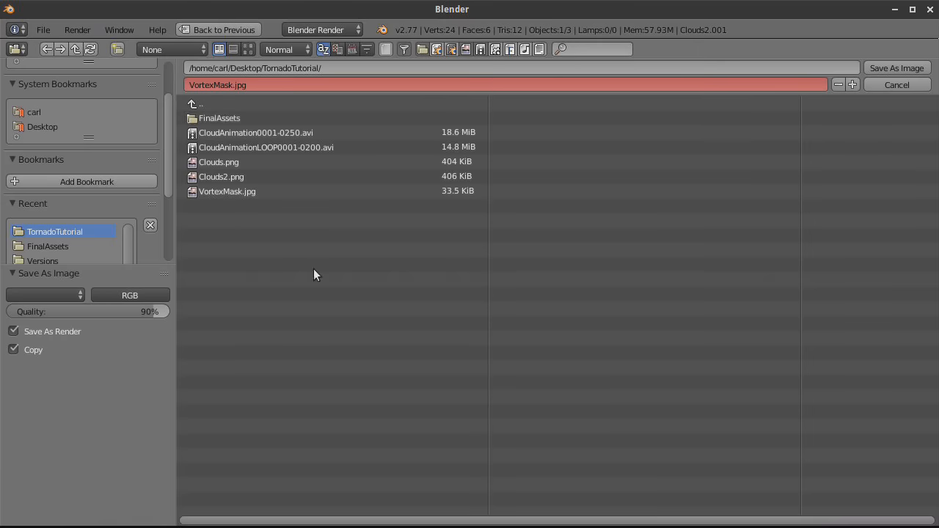
pyautogui.click(219, 117)
pyautogui.click(249, 47)
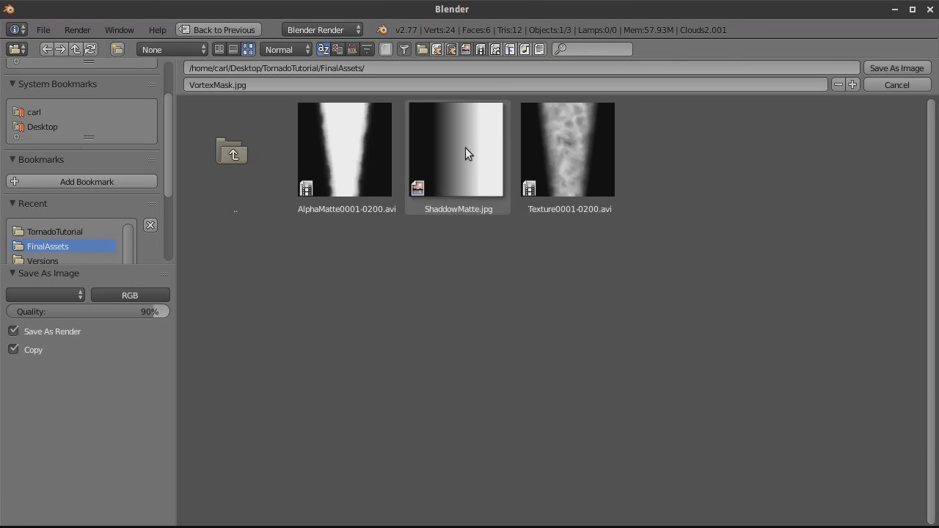
pyautogui.click(888, 85)
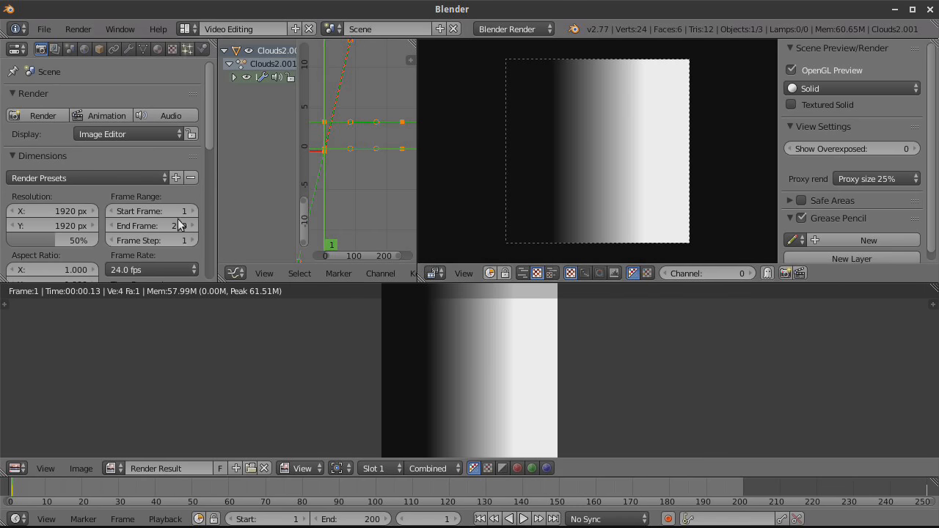
# Step: Switch to the Default screen layout and create a new empty scene
pyautogui.click(189, 29)
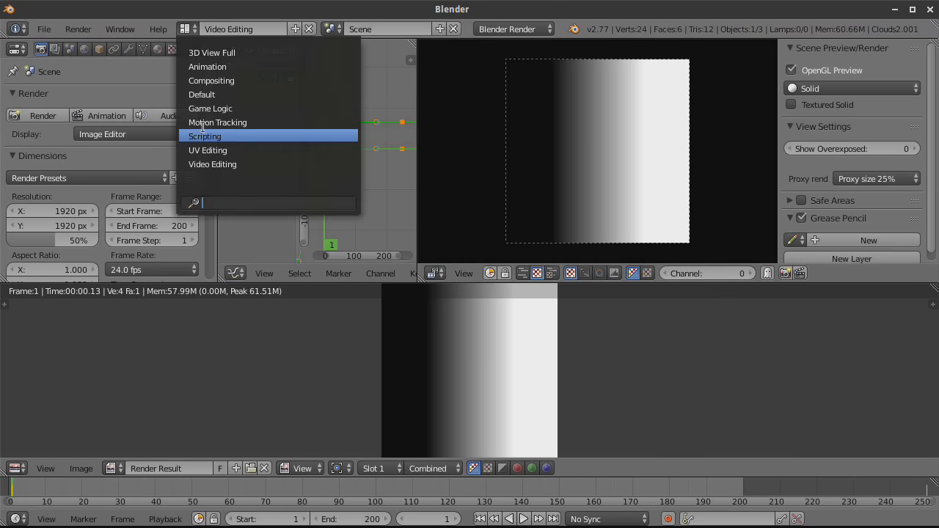
pyautogui.press('Return')
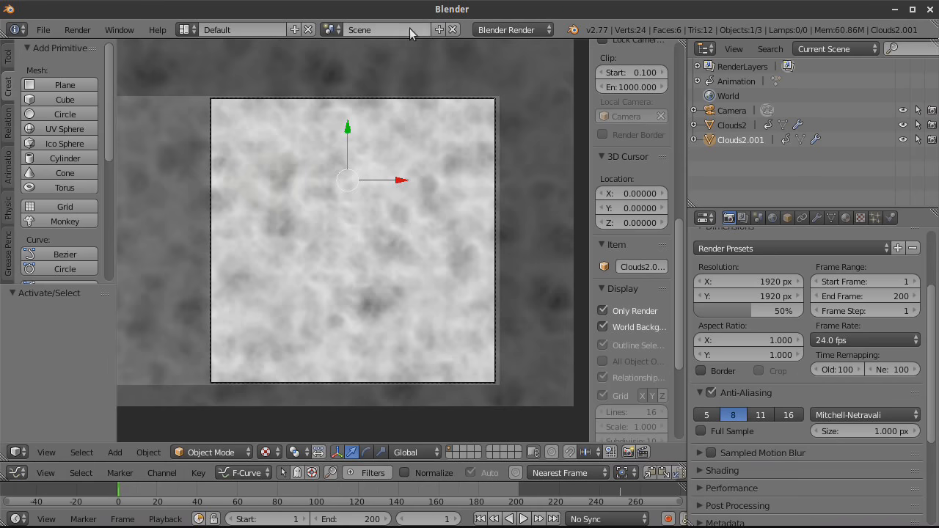
pyautogui.click(439, 29)
pyautogui.click(428, 57)
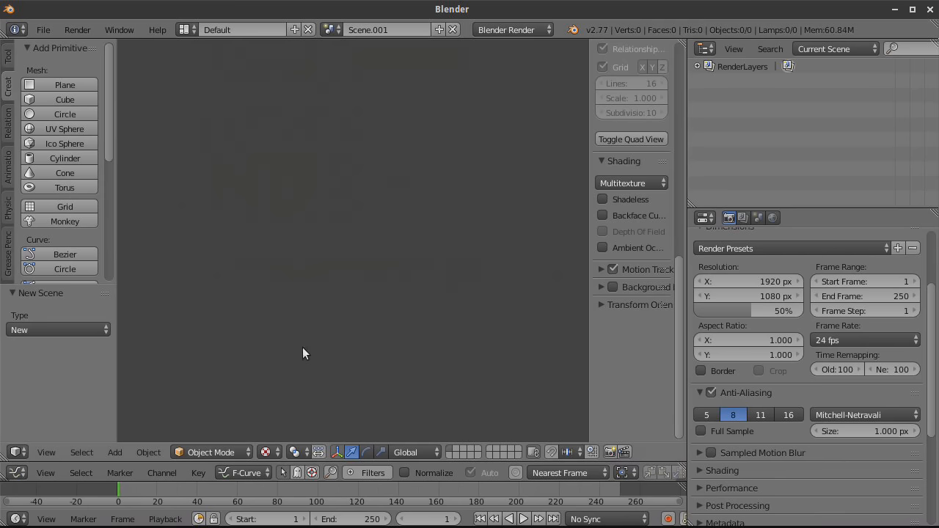
# Step: Set the 3D view's shading to GLSL and turn off the Only Render and World Background display options
pyautogui.click(615, 182)
pyautogui.click(619, 151)
pyautogui.scroll(6, 641, 260)
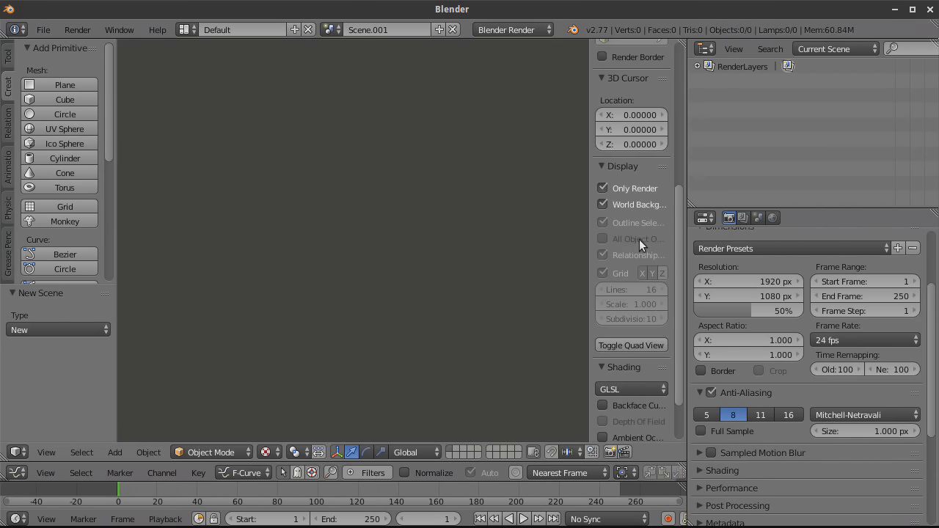
pyautogui.click(602, 188)
pyautogui.click(603, 204)
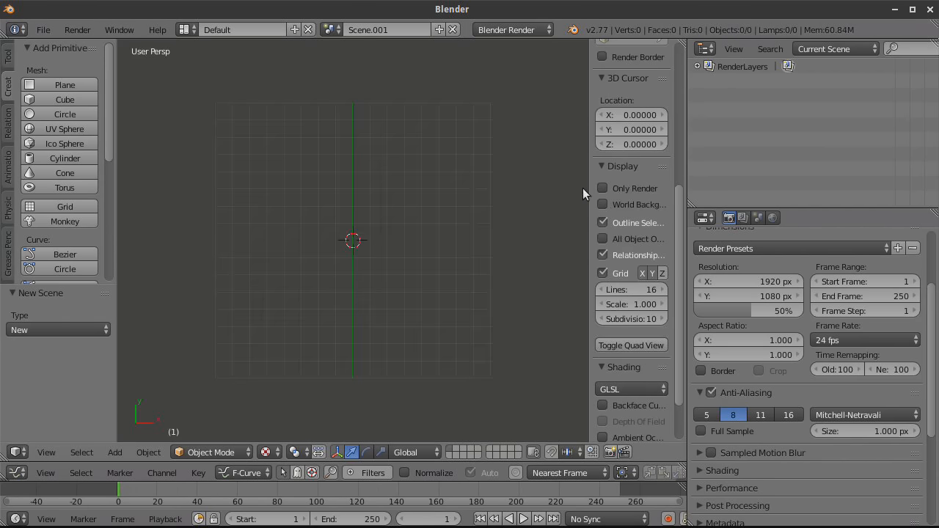
# Step: Add a camera to the scene and align it to the current view
pyautogui.scroll(1, 370, 286)
pyautogui.click(115, 452)
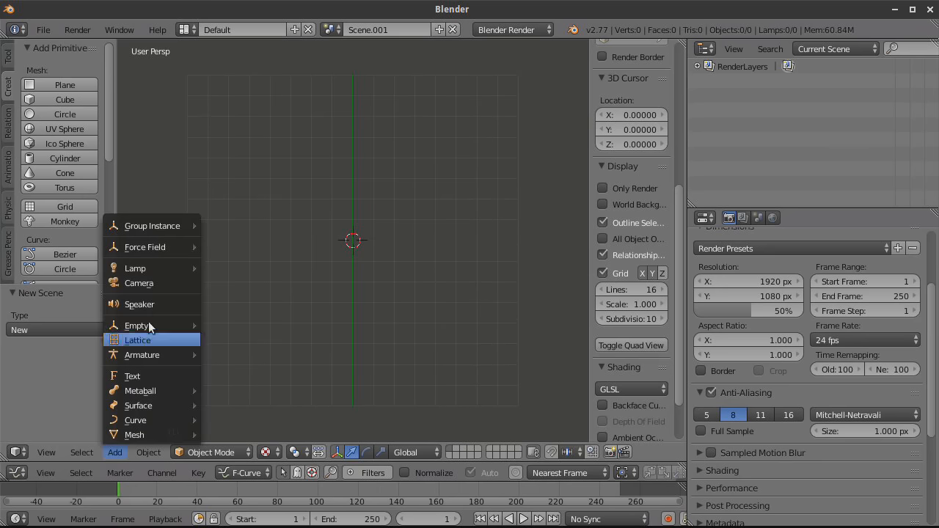
pyautogui.click(139, 283)
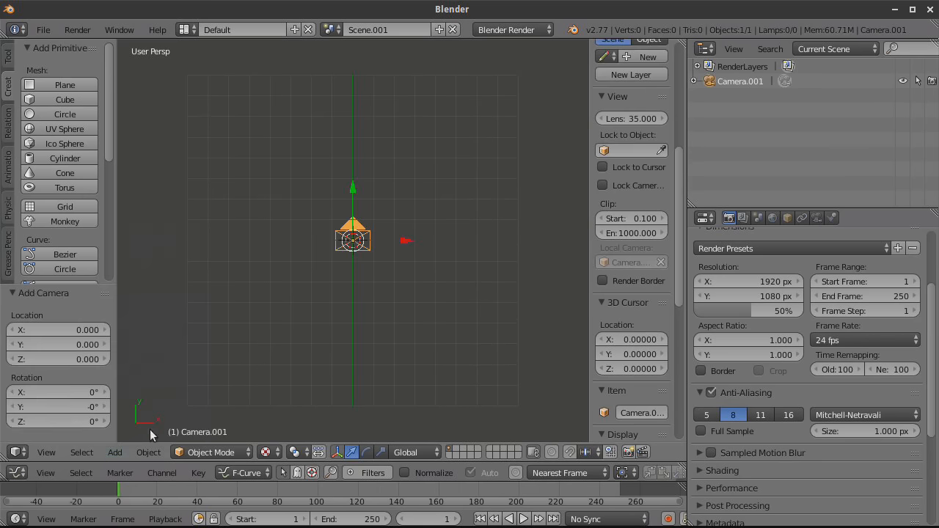
pyautogui.click(55, 452)
pyautogui.moveTo(92, 239)
pyautogui.moveTo(290, 240)
pyautogui.click(306, 275)
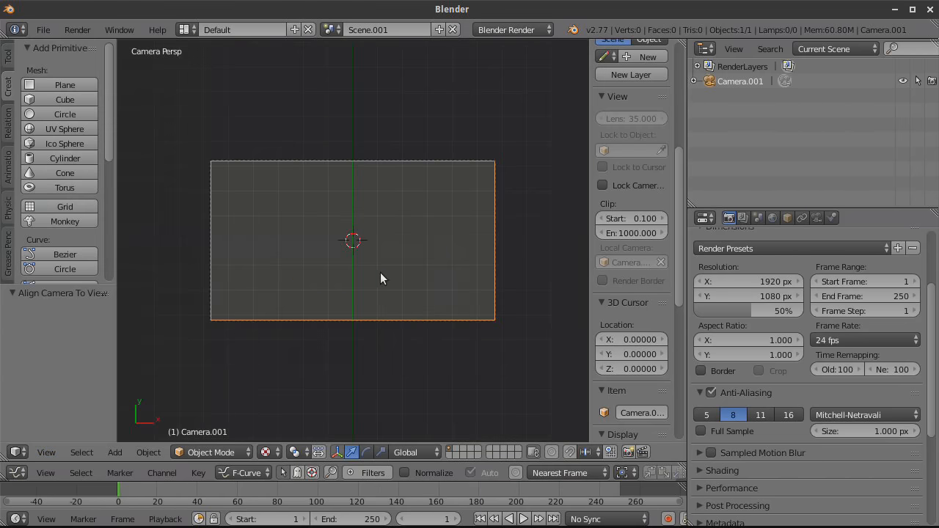
# Step: Set the vertical render resolution to 1920 px so the camera frame is square
pyautogui.scroll(-1, 551, 286)
pyautogui.scroll(-1, 506, 326)
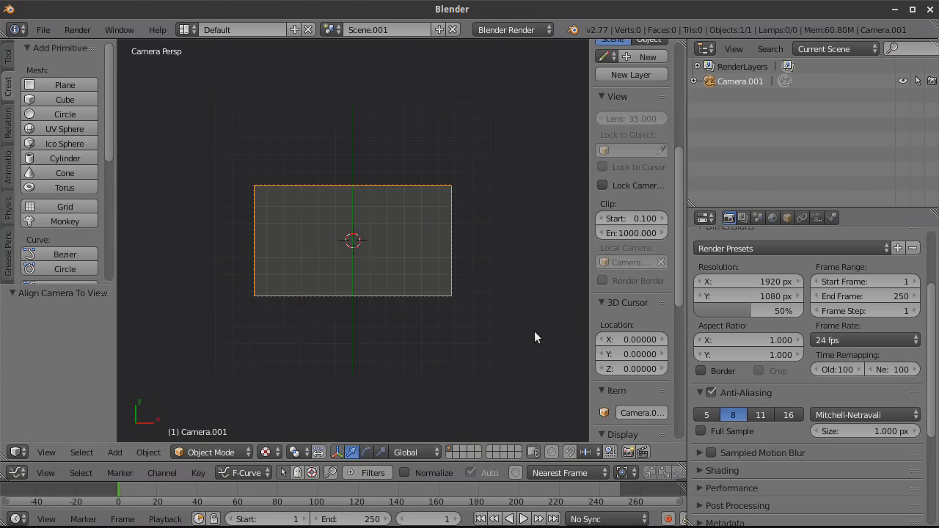
pyautogui.click(752, 293)
pyautogui.write('1920')
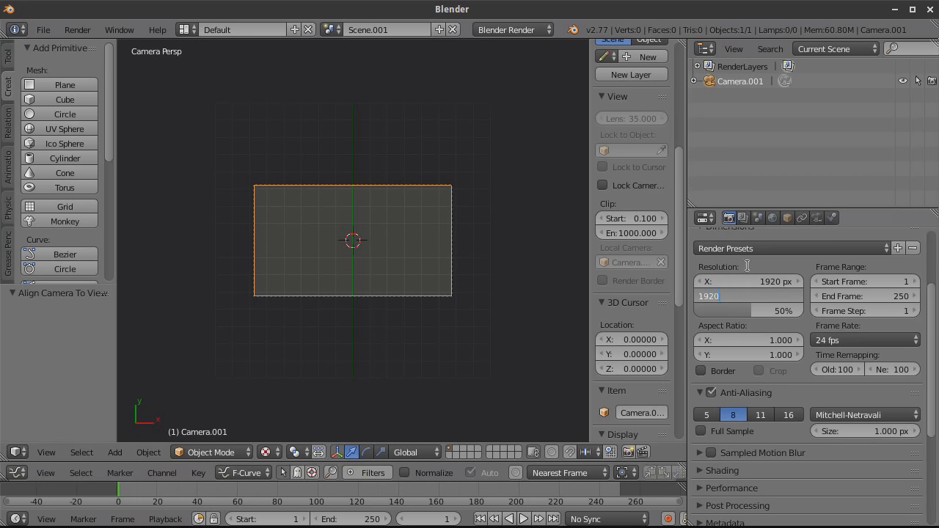
pyautogui.press('Return')
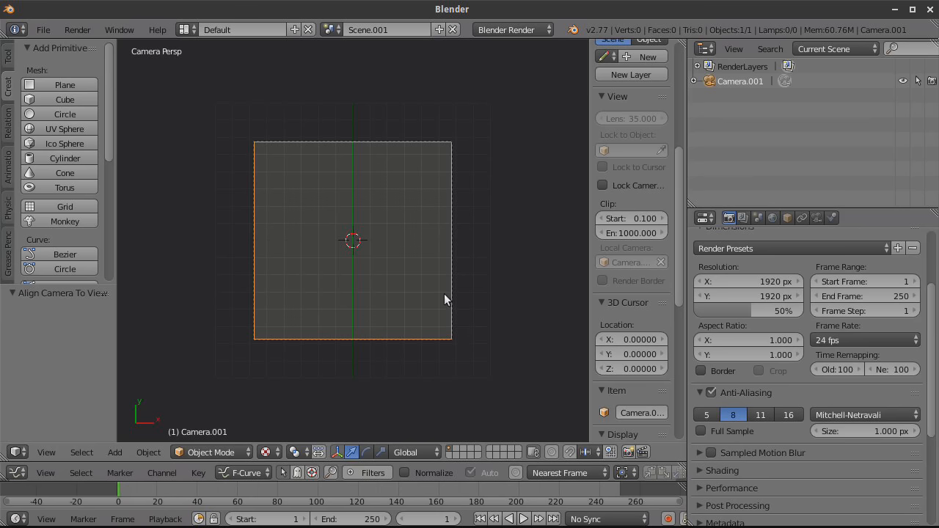
# Step: Move the camera about 4 units upward along the Z axis
pyautogui.press('g')
pyautogui.press('z')
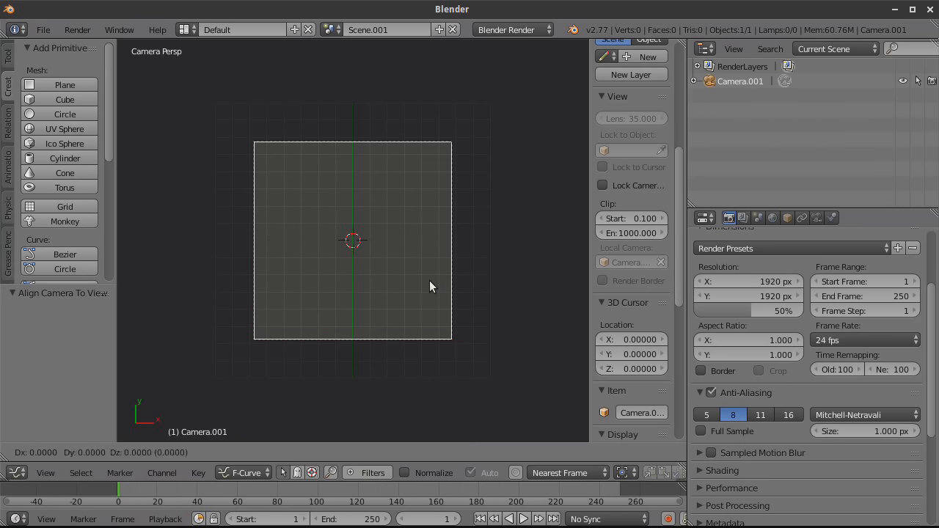
pyautogui.click(439, 323)
pyautogui.scroll(1, 441, 323)
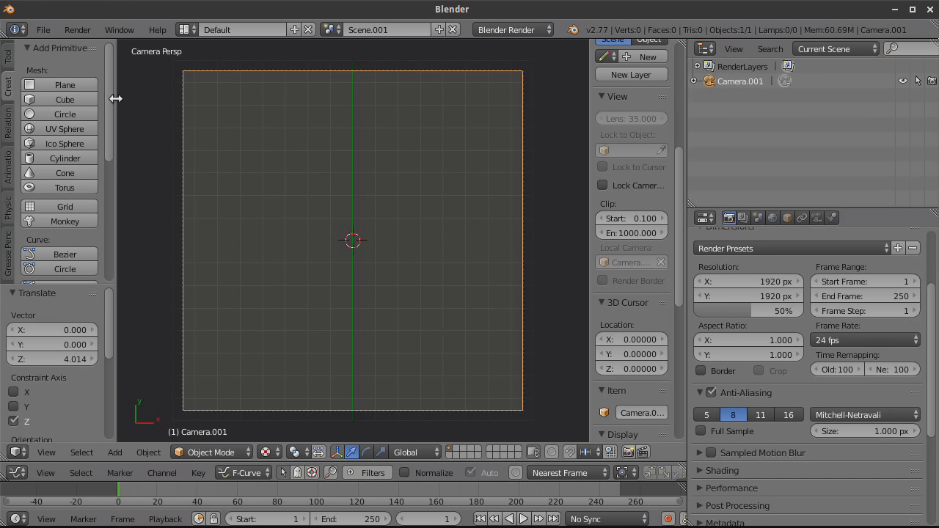
# Step: Import Texture0001-0200.avi from the FinalAssets folder as an image plane
pyautogui.click(41, 30)
pyautogui.moveTo(92, 294)
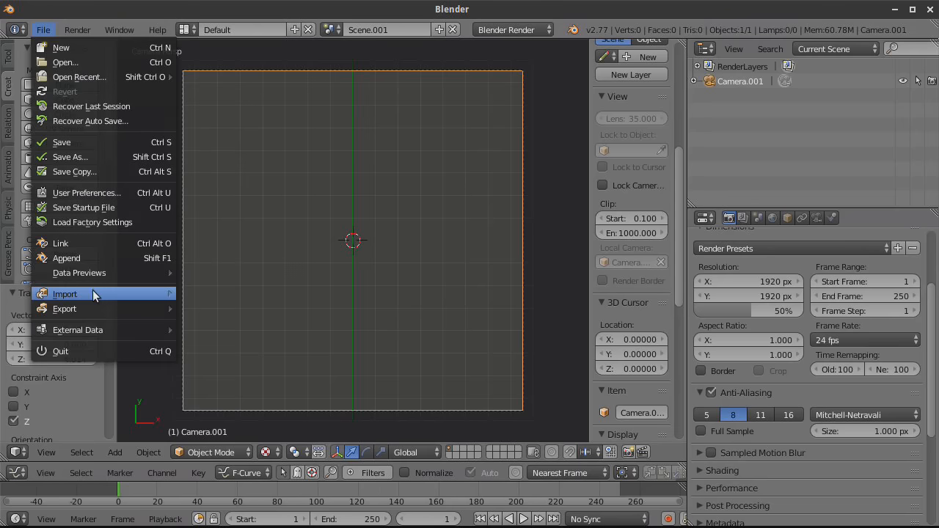
pyautogui.click(233, 425)
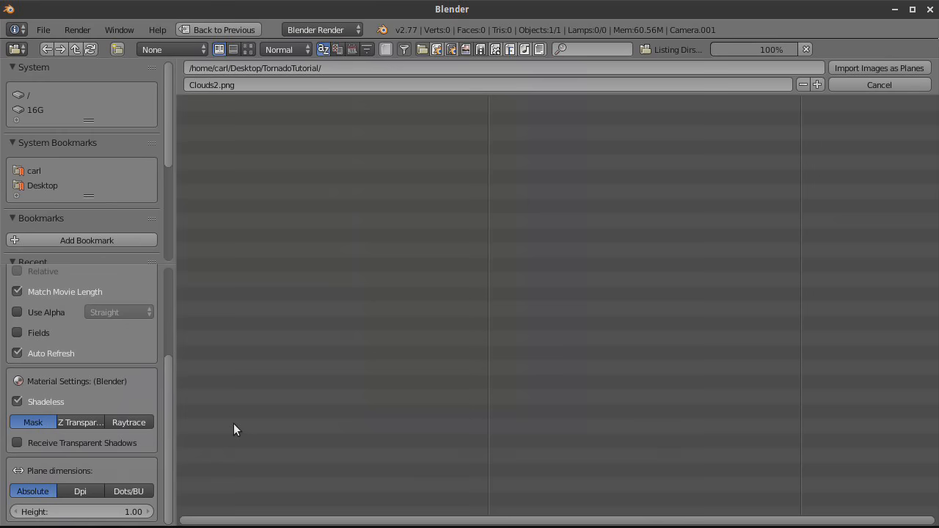
pyautogui.click(213, 119)
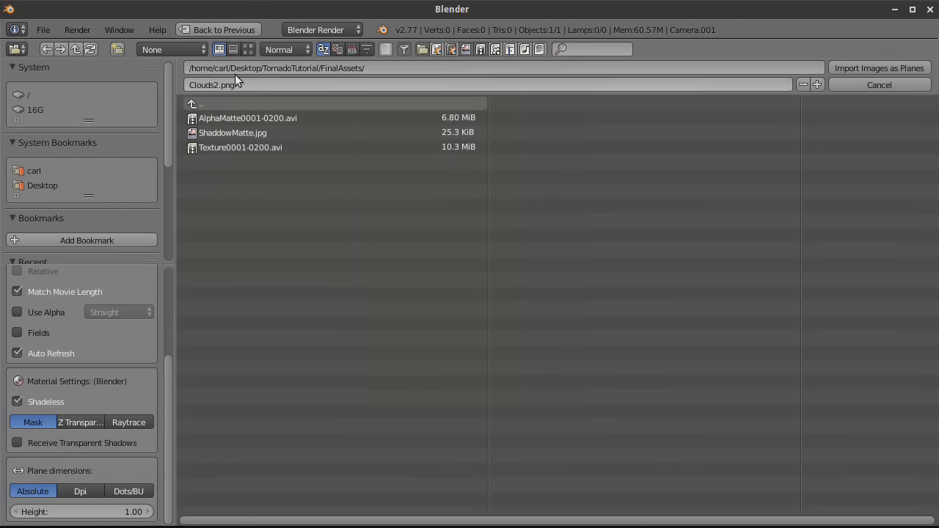
pyautogui.click(248, 49)
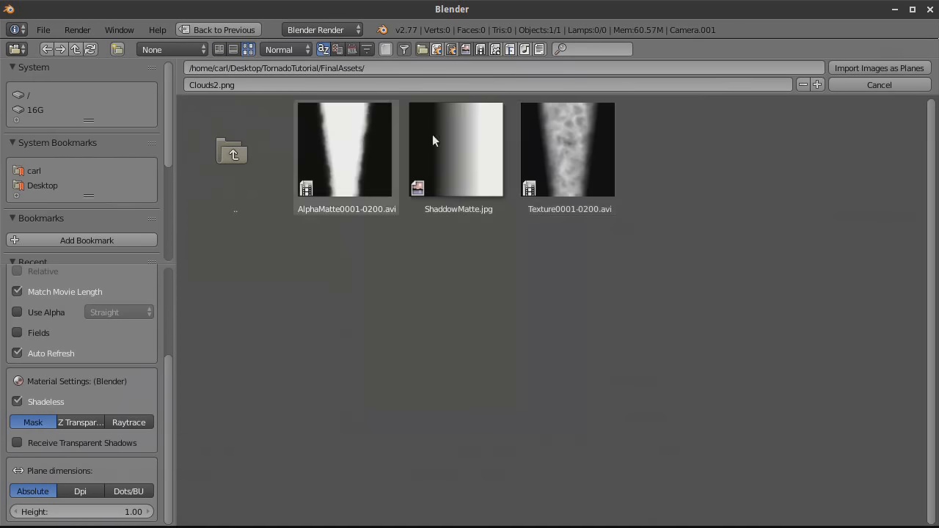
pyautogui.click(585, 166)
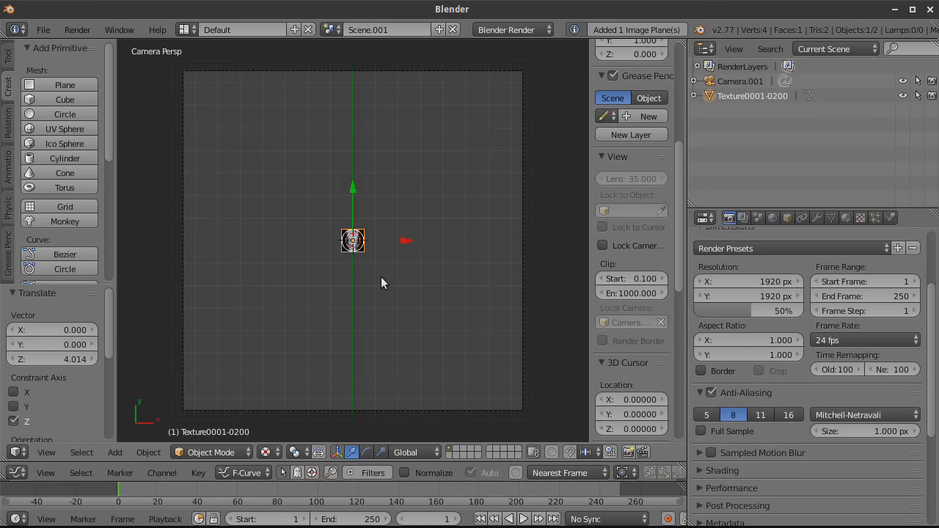
# Step: Scale the imported texture plane up to about 15.6 units so that it slightly overfills the camera frame
pyautogui.press('s')
pyautogui.click(185, 354)
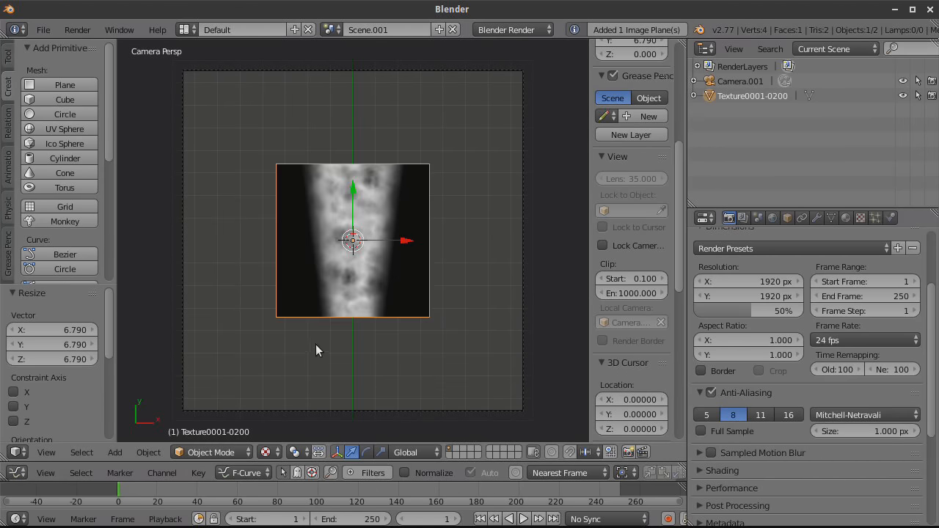
pyautogui.press('s')
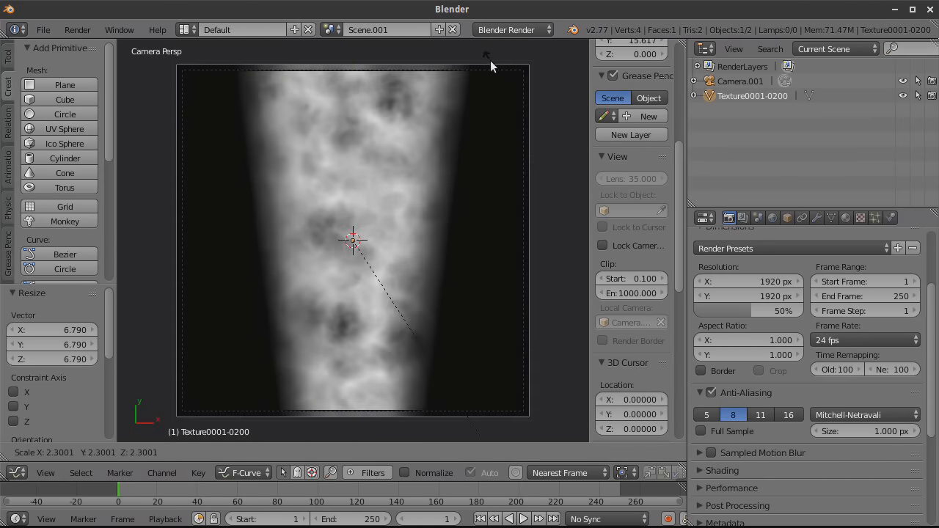
pyautogui.click(490, 60)
# Step: Subdivide the texture plane's mesh three times with one cut each, then return to Object Mode
pyautogui.press('Tab')
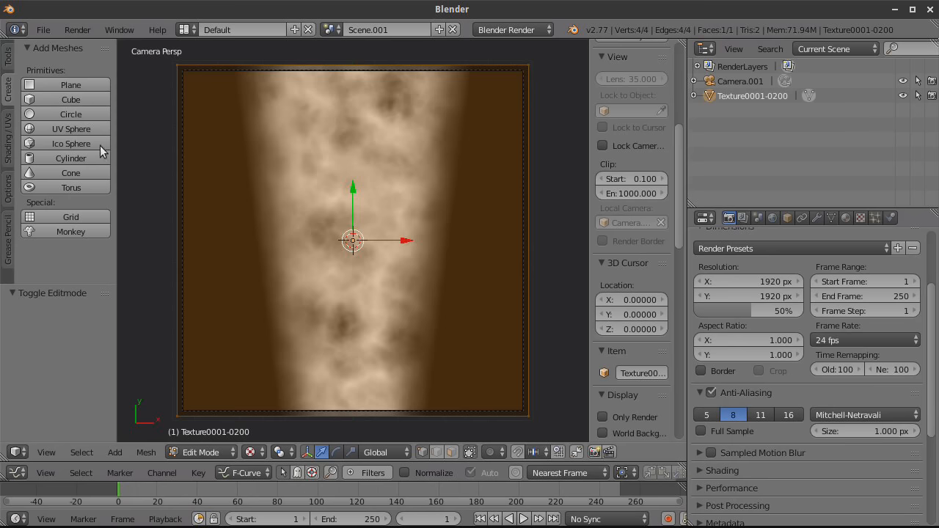
pyautogui.click(8, 57)
pyautogui.scroll(-5, 62, 190)
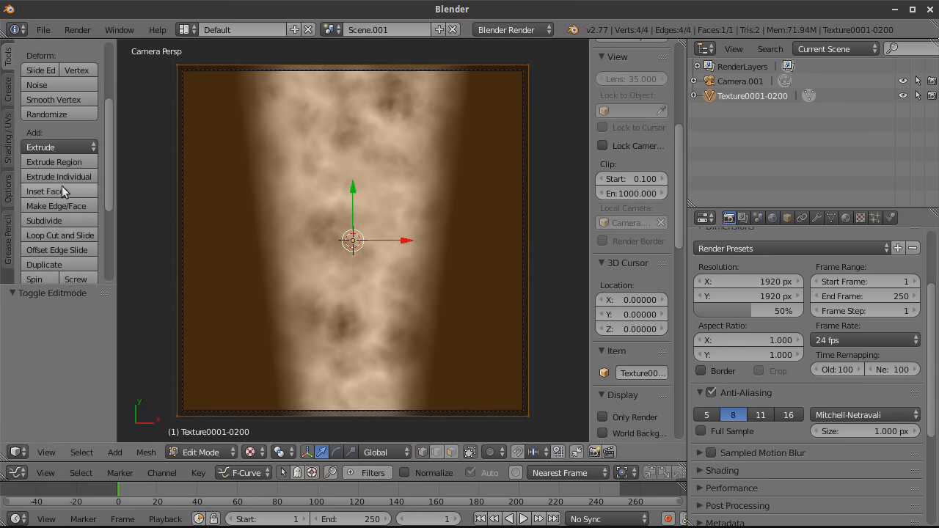
pyautogui.click(64, 218)
pyautogui.click(63, 218)
pyautogui.click(64, 218)
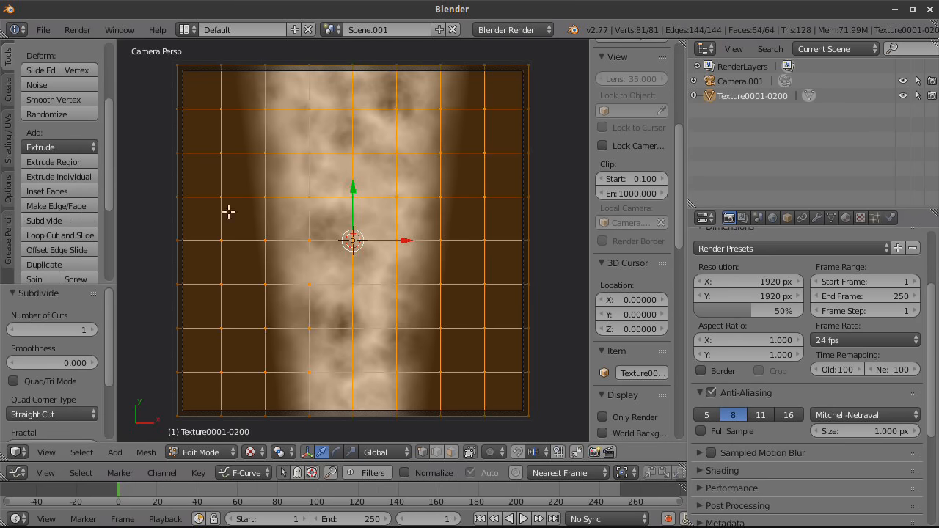
pyautogui.press('Tab')
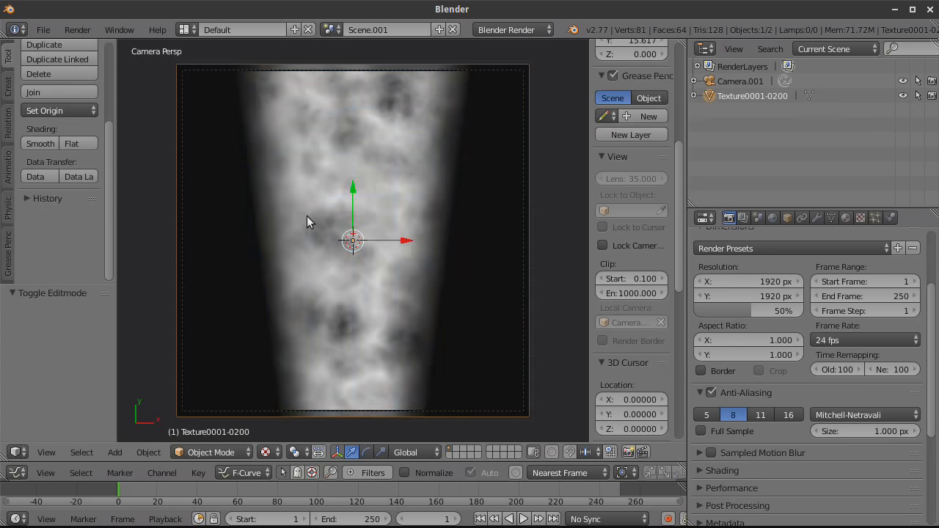
# Step: Rename the plane's material to Texture
pyautogui.click(845, 218)
pyautogui.scroll(8, 888, 247)
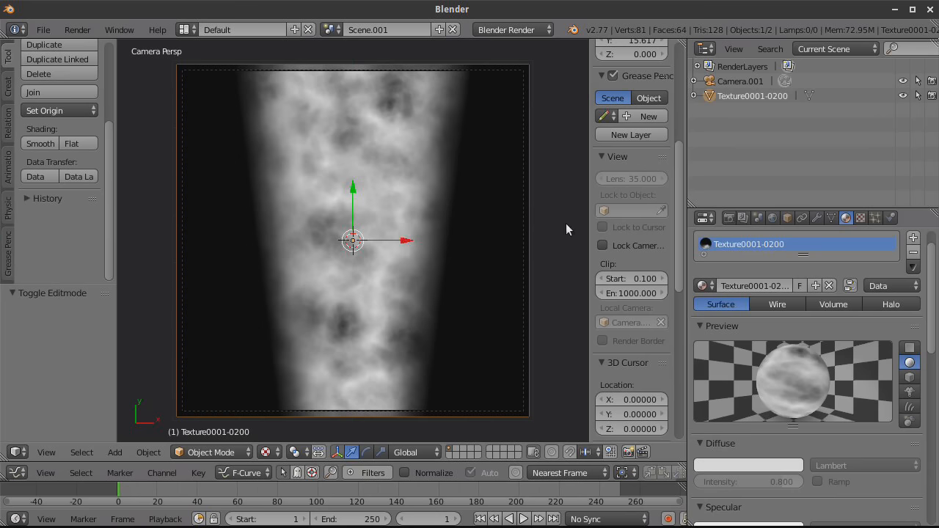
pyautogui.scroll(1, 841, 335)
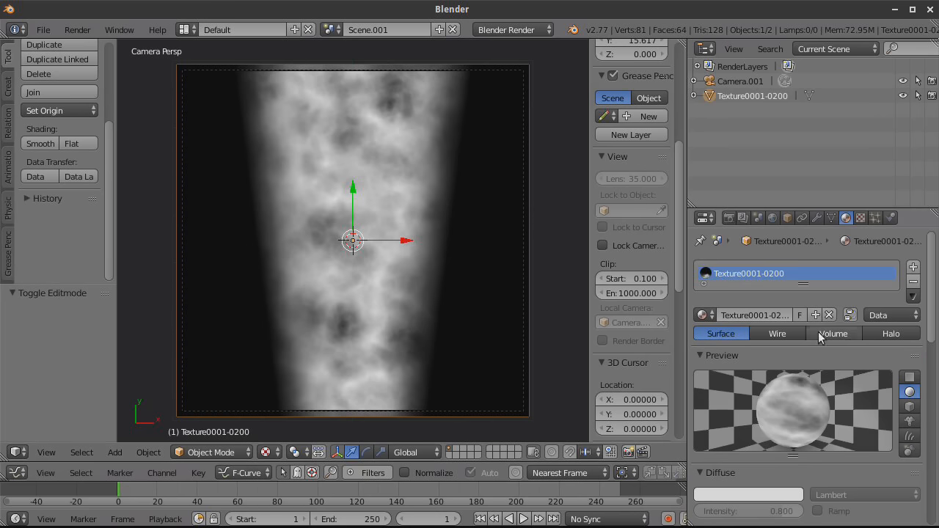
pyautogui.click(778, 317)
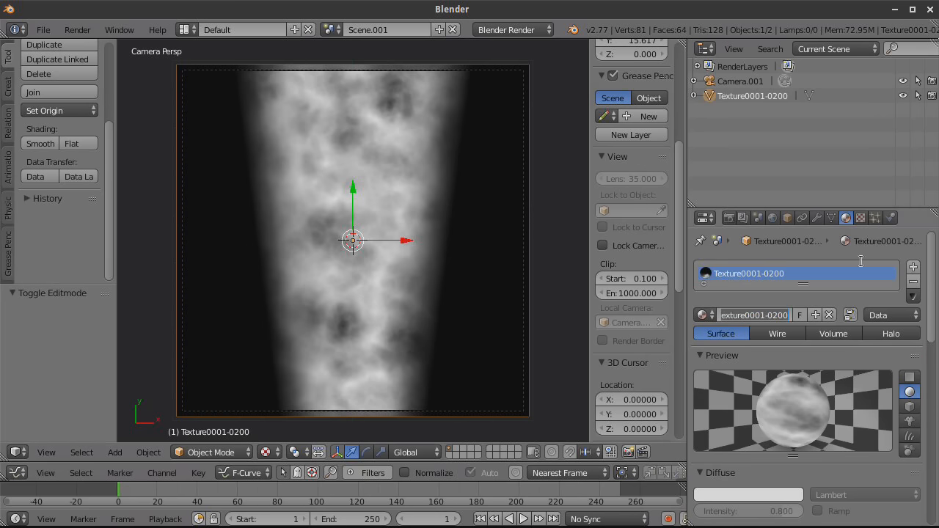
pyautogui.write('Texture')
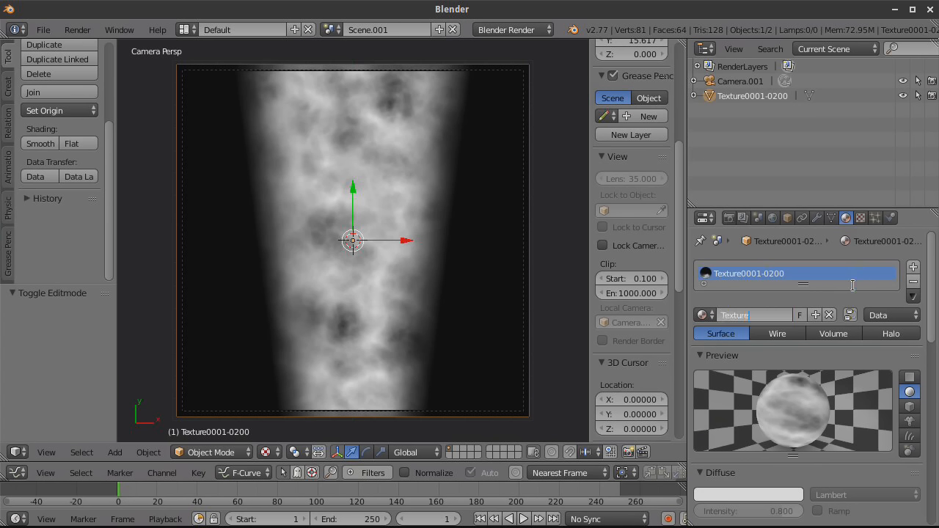
pyautogui.press('Return')
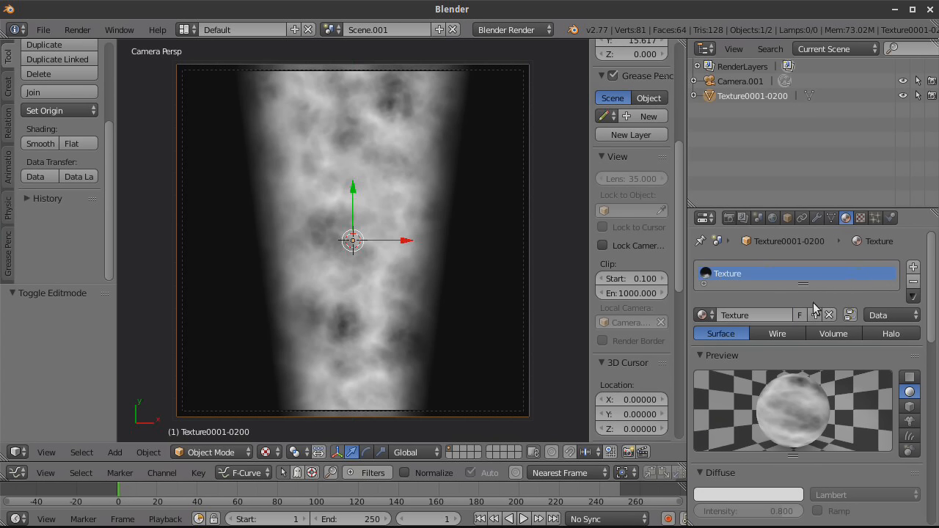
# Step: Add a second material slot with a new material to the plane and make that material shadeless
pyautogui.click(913, 267)
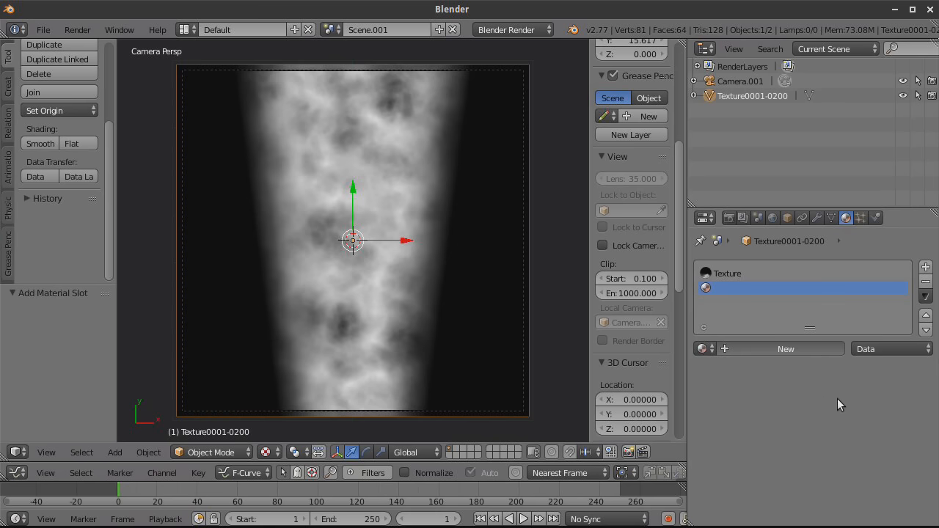
pyautogui.scroll(-8, 837, 398)
pyautogui.click(818, 436)
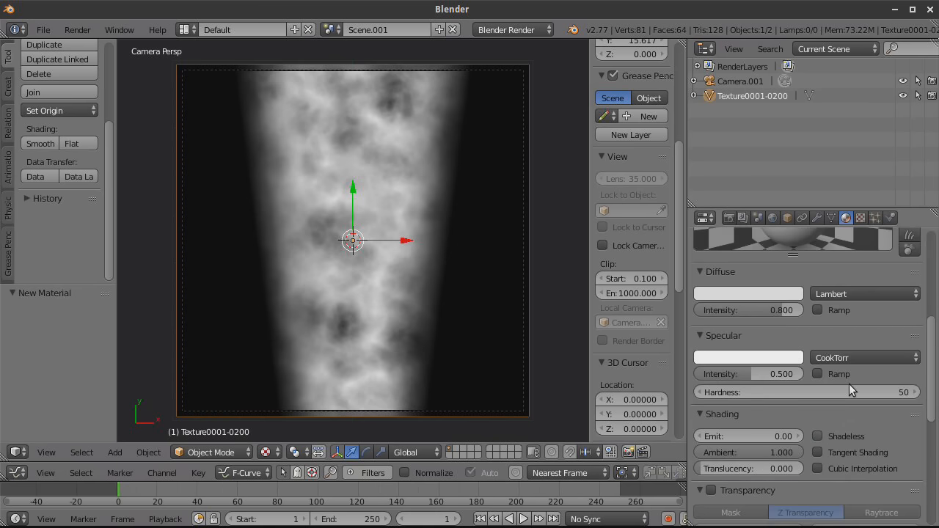
pyautogui.scroll(8, 849, 384)
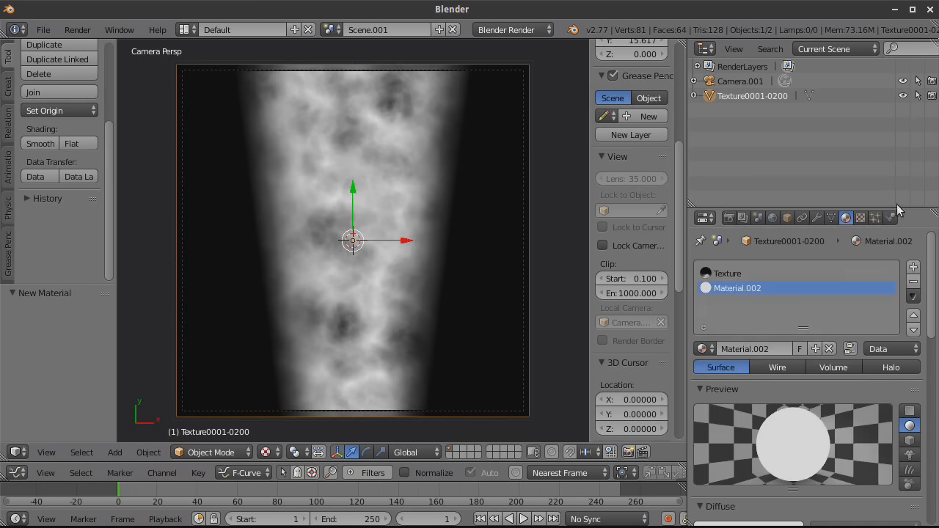
# Step: Add a new texture to the second material and load AlphaMatte0001-0200.avi from FinalAssets as its image
pyautogui.click(860, 217)
pyautogui.click(843, 380)
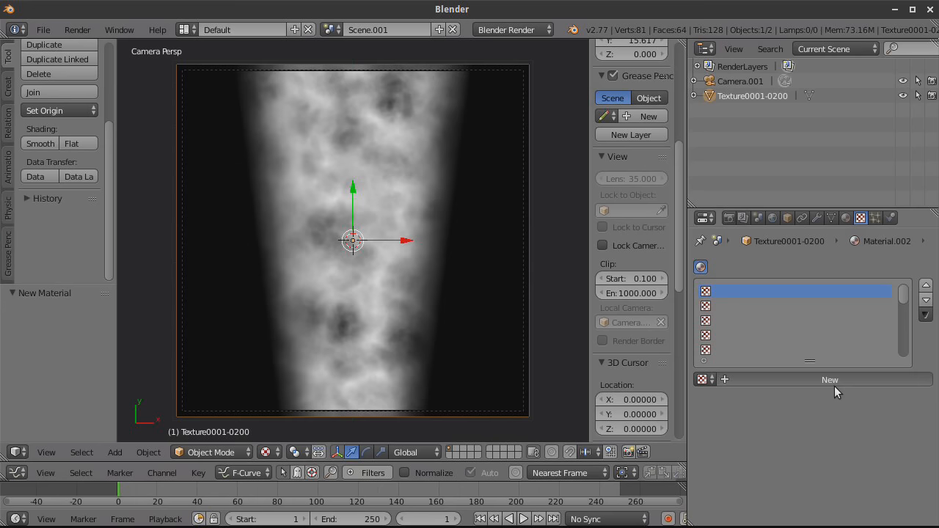
pyautogui.scroll(-4, 842, 438)
pyautogui.scroll(-7, 842, 438)
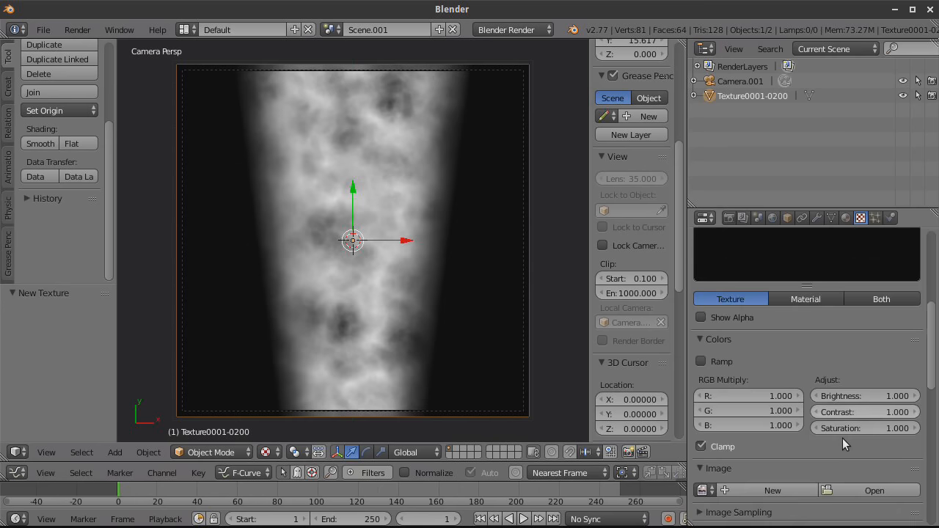
pyautogui.click(840, 427)
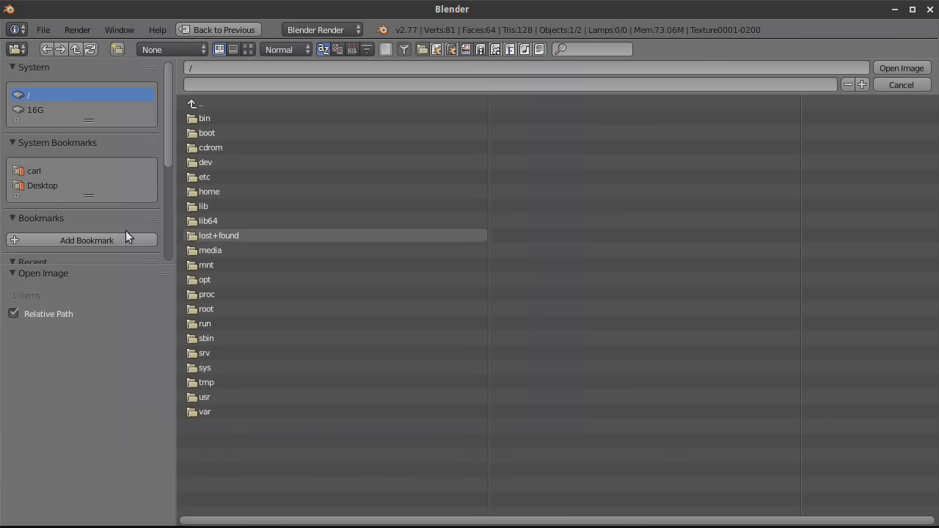
pyautogui.scroll(-3, 66, 202)
pyautogui.click(61, 204)
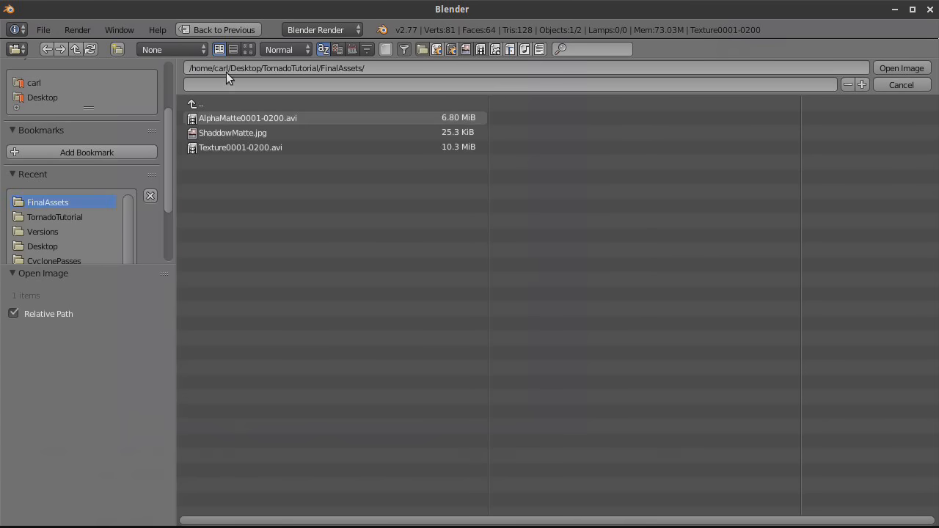
pyautogui.click(247, 49)
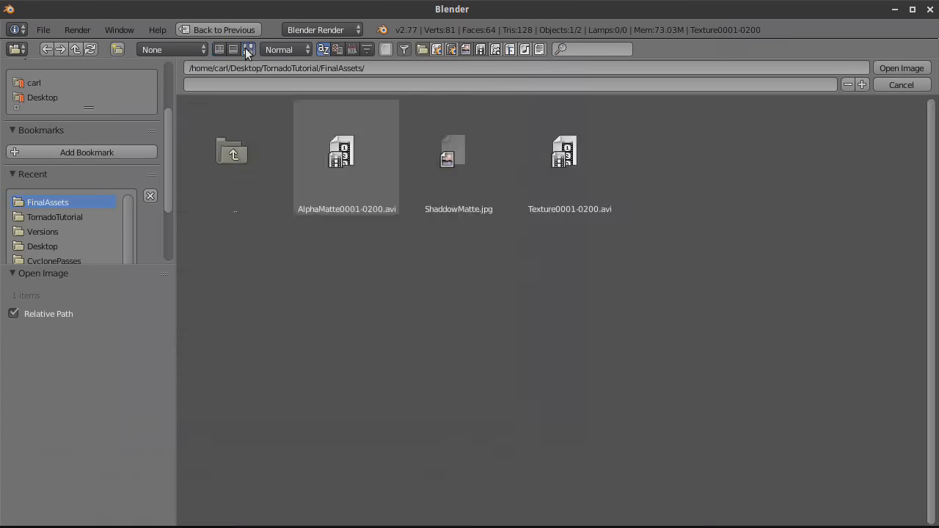
pyautogui.click(347, 147)
pyautogui.click(883, 69)
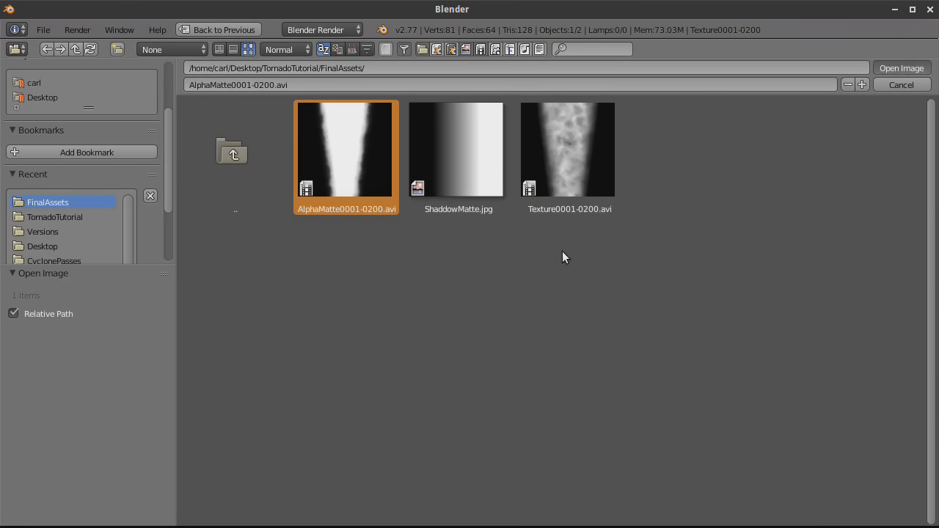
# Step: Enable Auto Refresh and Cyclic for the AlphaMatte0001-0200.avi movie in the second material's texture
pyautogui.scroll(9, 816, 360)
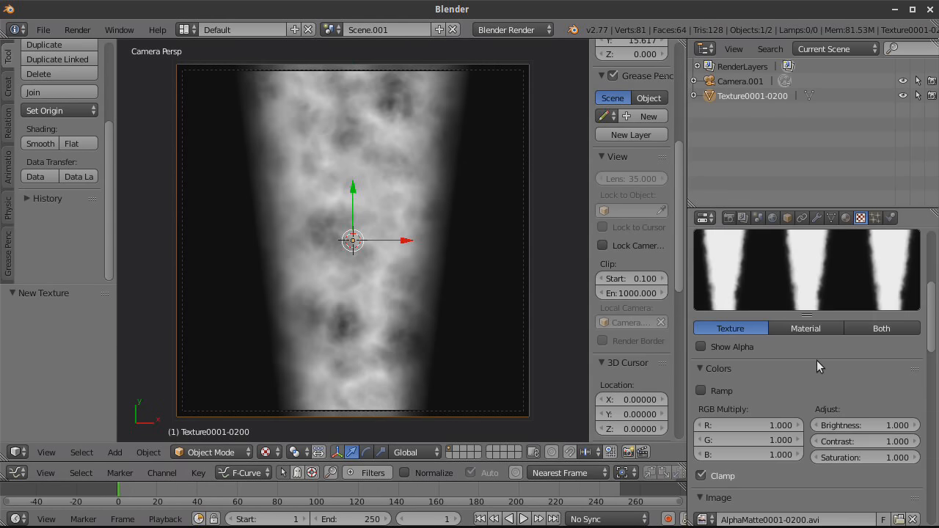
pyautogui.scroll(-5, 816, 360)
pyautogui.scroll(-10, 818, 361)
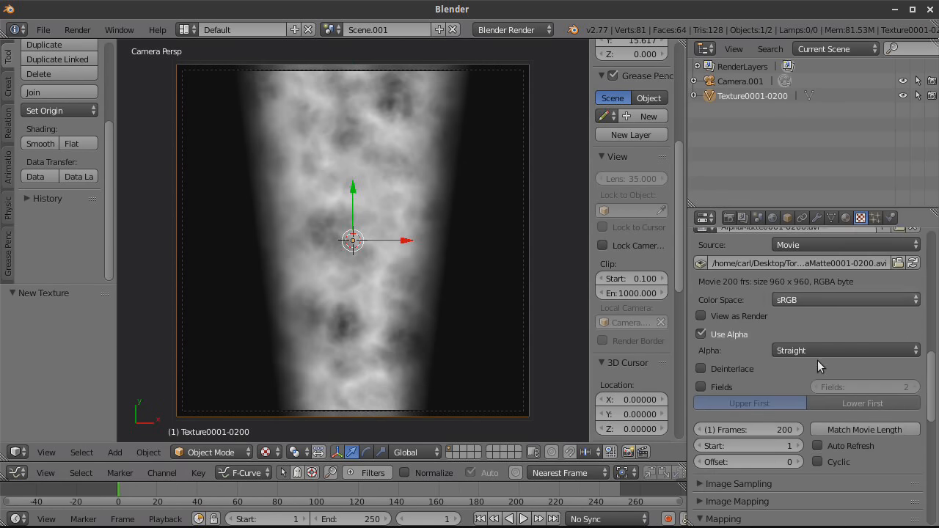
pyautogui.click(817, 386)
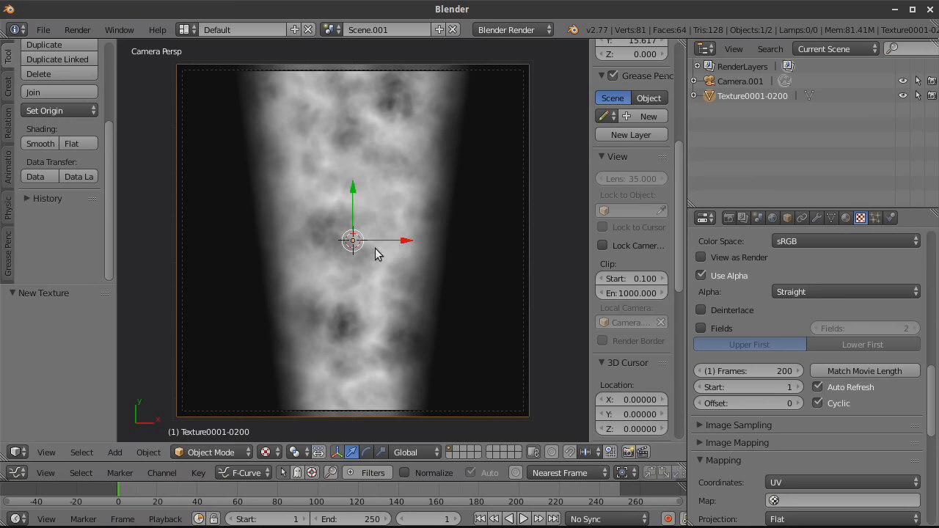
pyautogui.scroll(9, 877, 390)
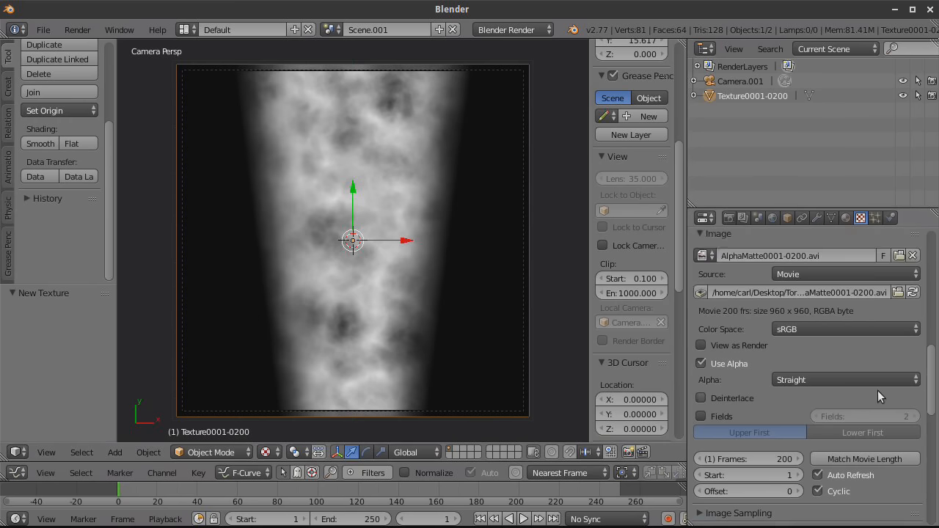
pyautogui.scroll(5, 873, 381)
# Step: Rename the plane's second material to Alpha
pyautogui.click(845, 217)
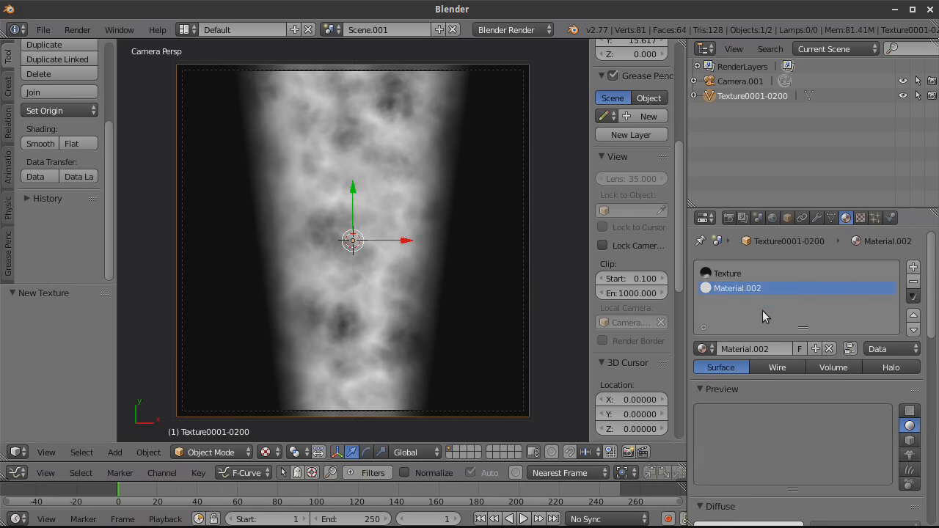
pyautogui.click(751, 349)
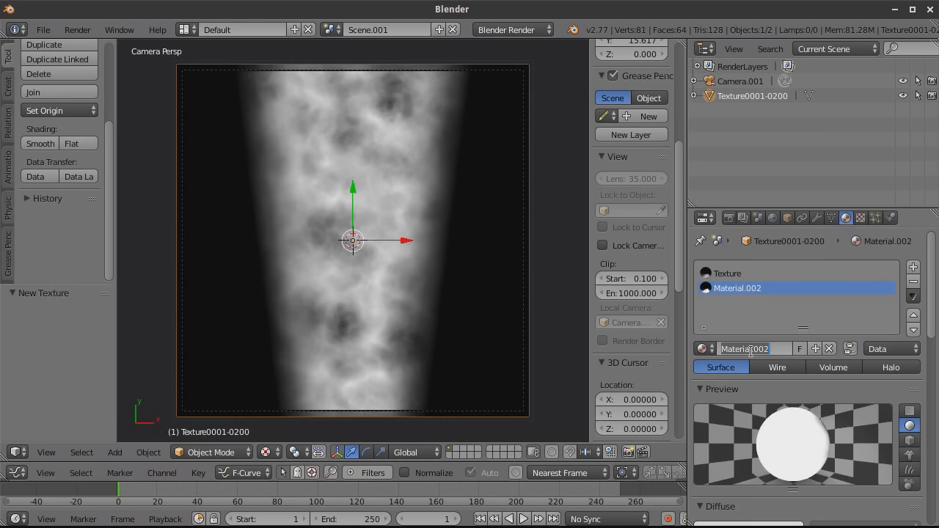
pyautogui.write('Alpha')
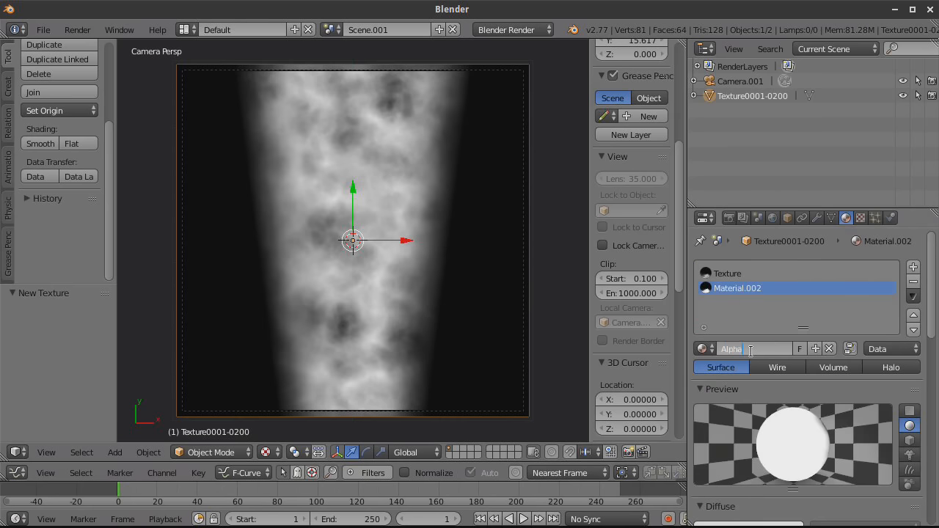
pyautogui.press('Return')
# Step: Enable Cyclic for the Texture0001-0200.avi movie in the Texture material's image texture
pyautogui.click(733, 273)
pyautogui.click(860, 218)
pyautogui.scroll(-6, 858, 454)
pyautogui.scroll(-10, 858, 459)
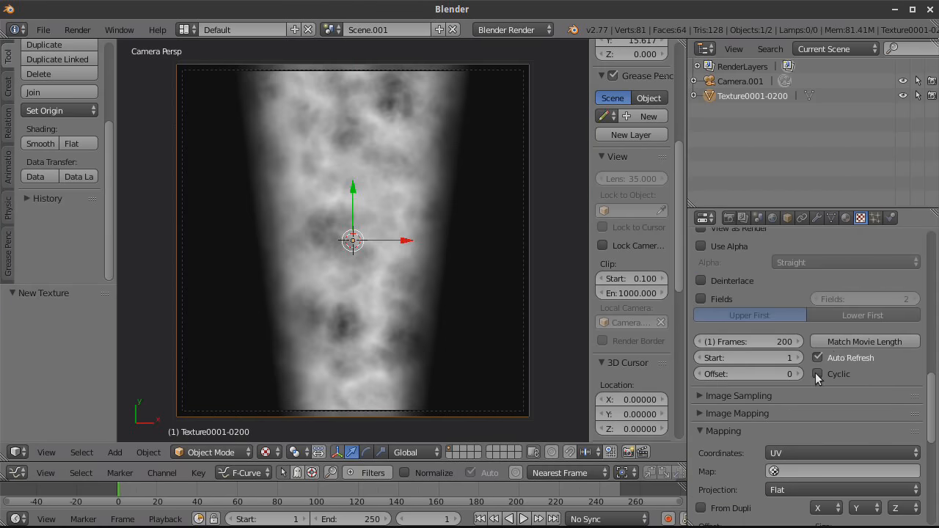
pyautogui.scroll(10, 888, 385)
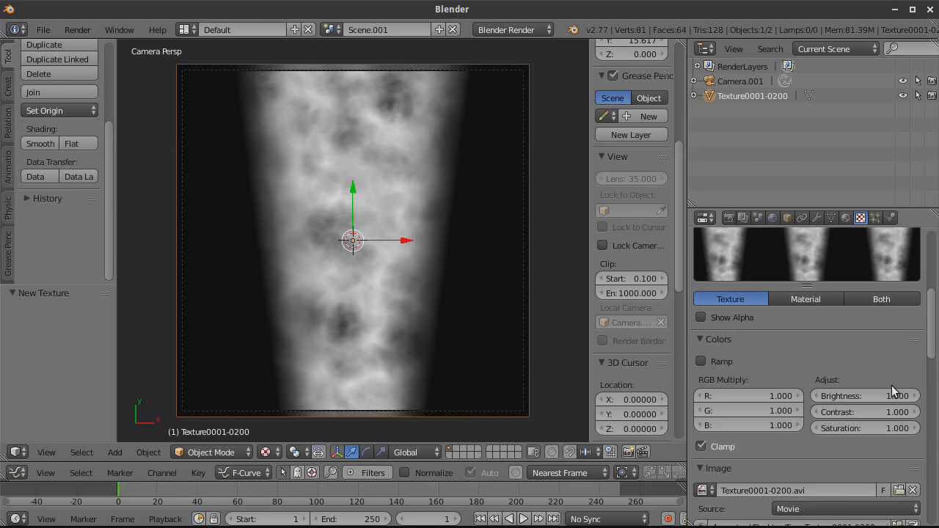
pyautogui.scroll(5, 892, 385)
# Step: Add a third material slot with a new material to the plane and make that material shadeless
pyautogui.click(845, 218)
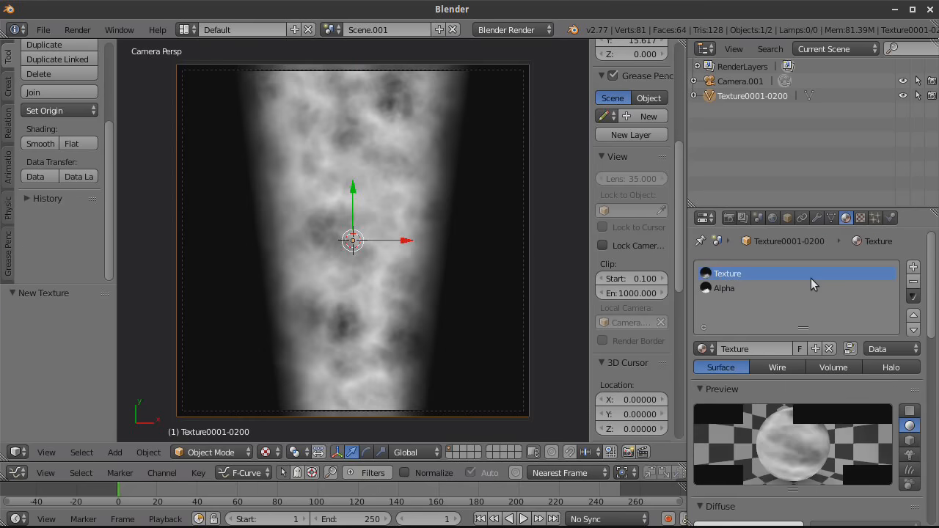
pyautogui.click(913, 267)
pyautogui.click(785, 348)
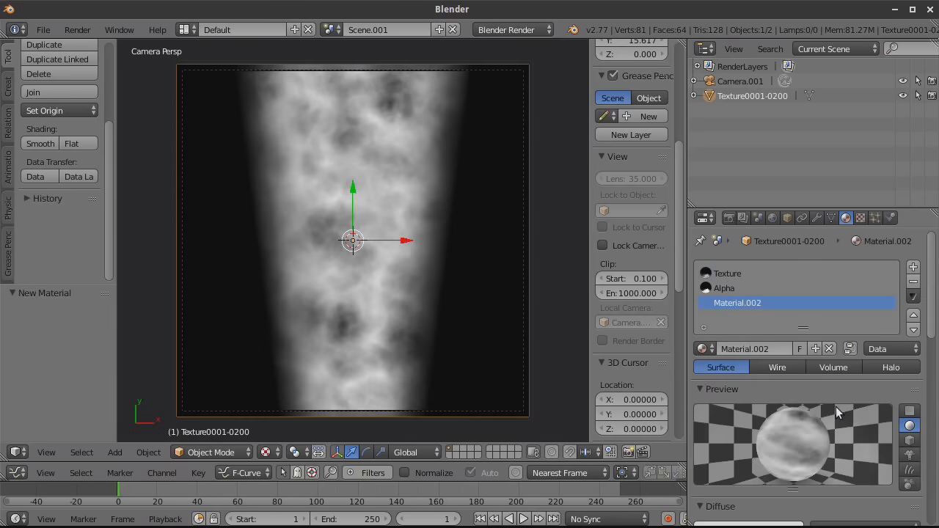
pyautogui.scroll(-5, 867, 435)
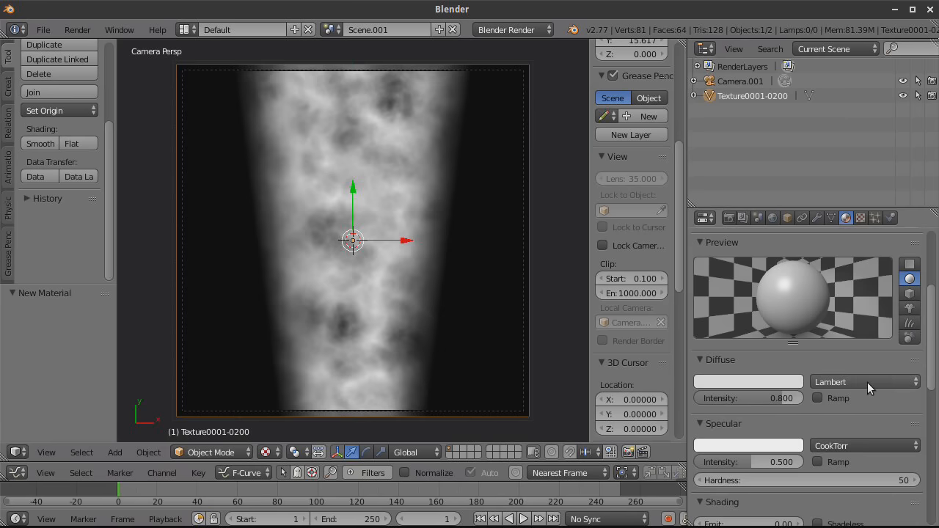
pyautogui.scroll(3, 867, 382)
pyautogui.scroll(-7, 869, 399)
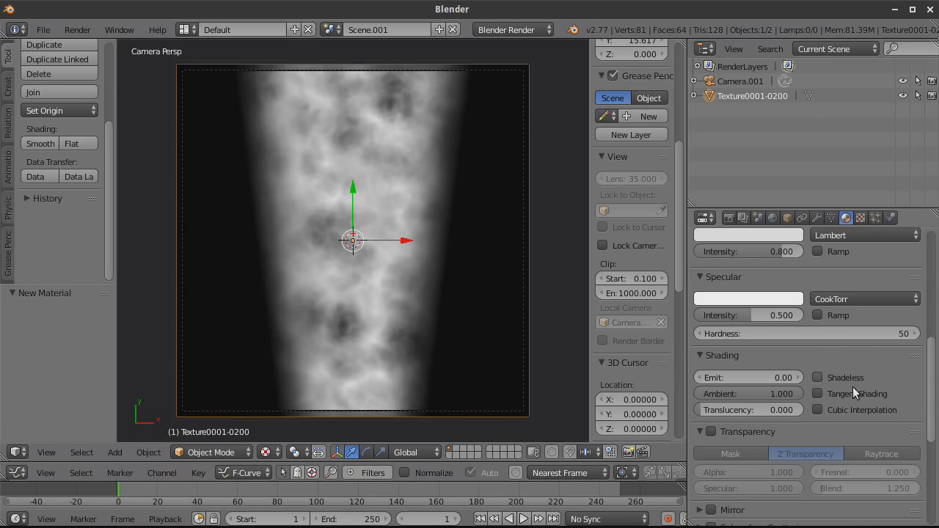
pyautogui.scroll(7, 853, 386)
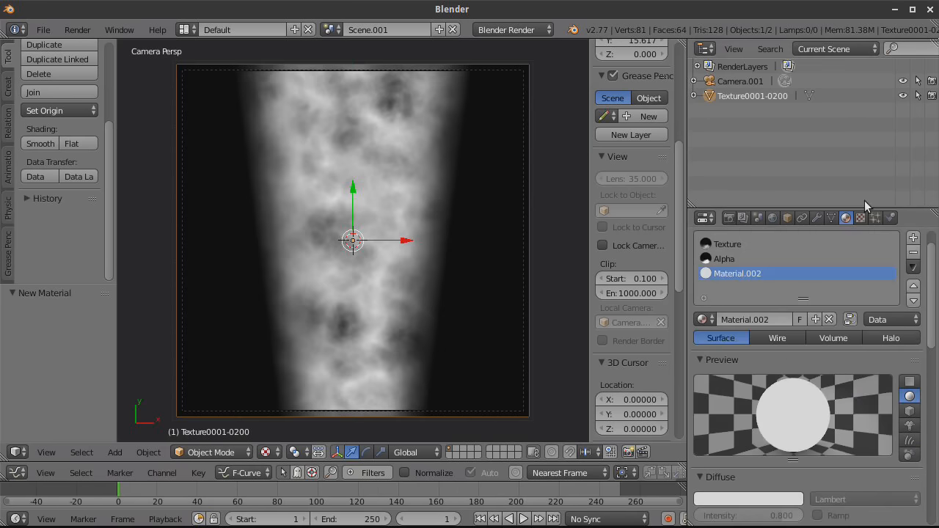
# Step: Add a new texture to the third material and load ShaddowMatte.jpg from FinalAssets as its image
pyautogui.click(860, 217)
pyautogui.click(821, 387)
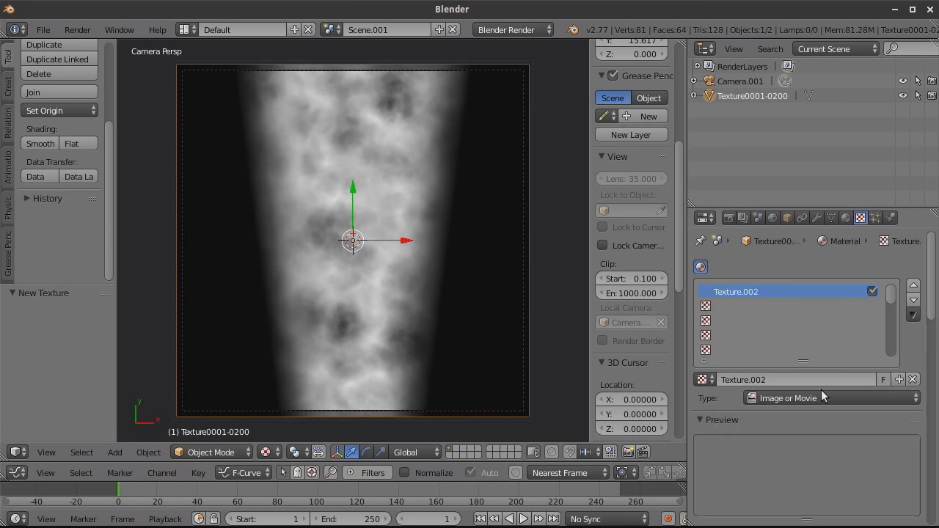
pyautogui.scroll(-8, 821, 390)
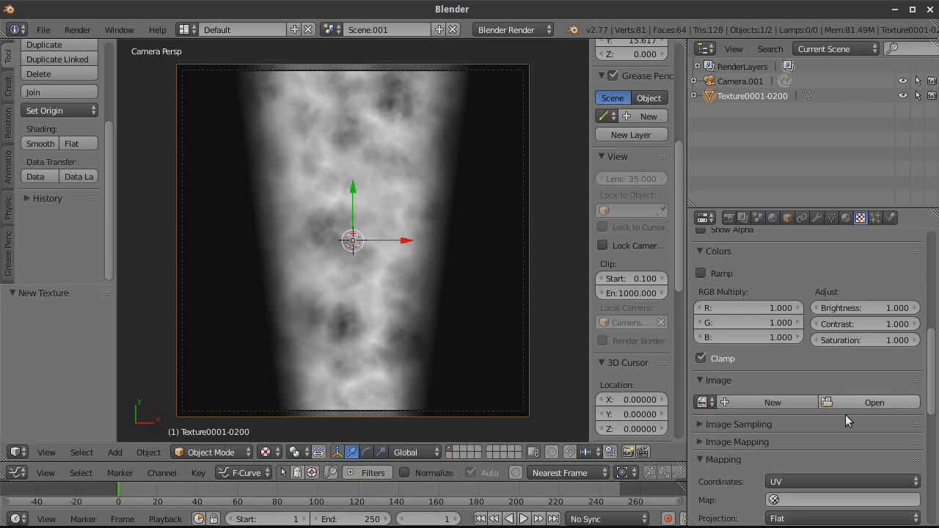
pyautogui.click(851, 402)
pyautogui.click(69, 202)
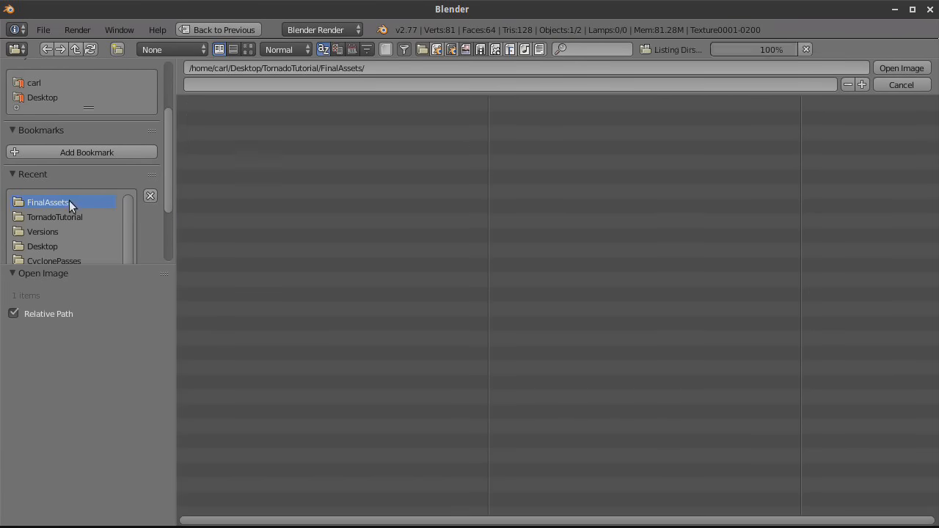
pyautogui.click(248, 49)
pyautogui.click(451, 167)
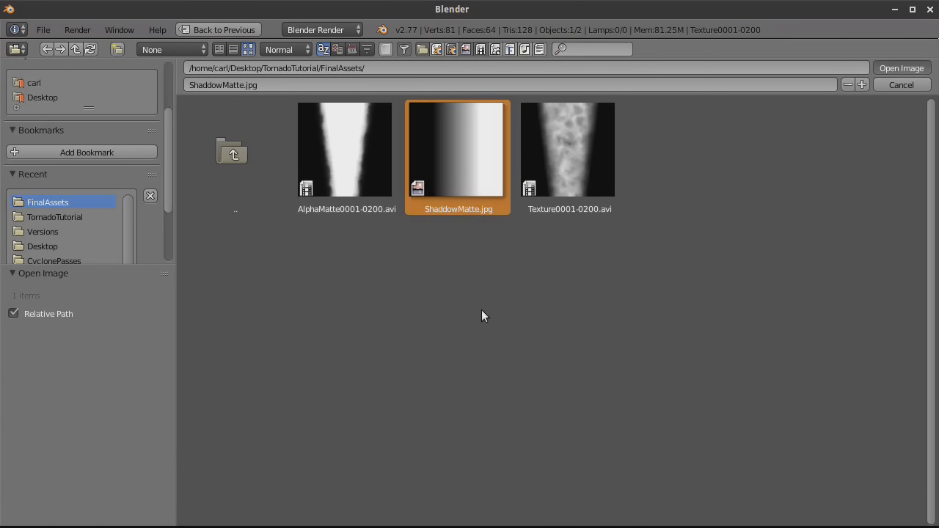
pyautogui.press('Return')
pyautogui.scroll(-2, 787, 414)
pyautogui.scroll(12, 787, 414)
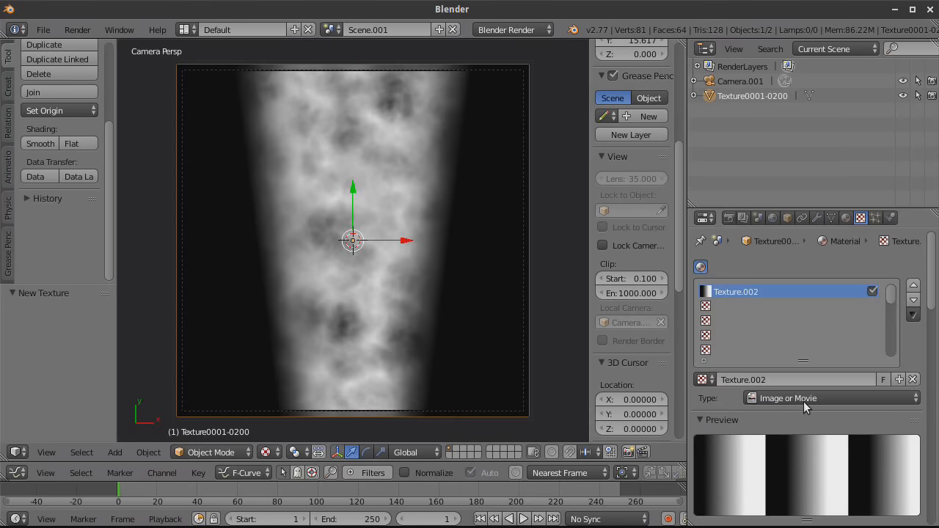
# Step: Split the 3D view vertically and switch the new area to the Node Editor
pyautogui.click(845, 218)
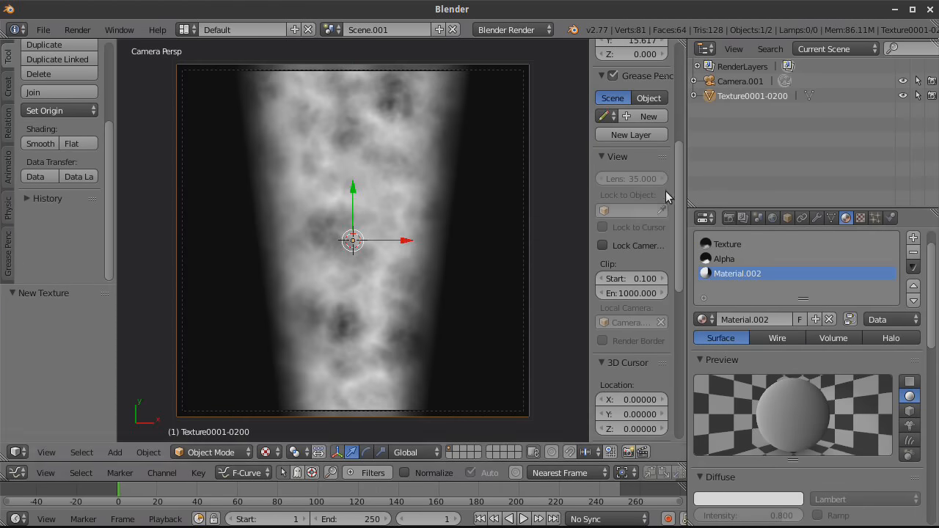
pyautogui.moveTo(680, 45); pyautogui.dragTo(487, 260)
pyautogui.click(506, 451)
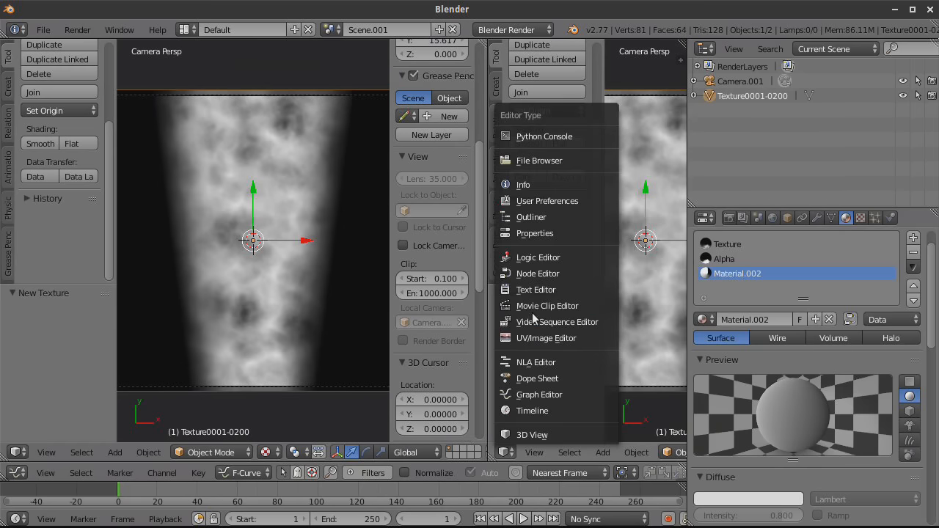
pyautogui.click(536, 276)
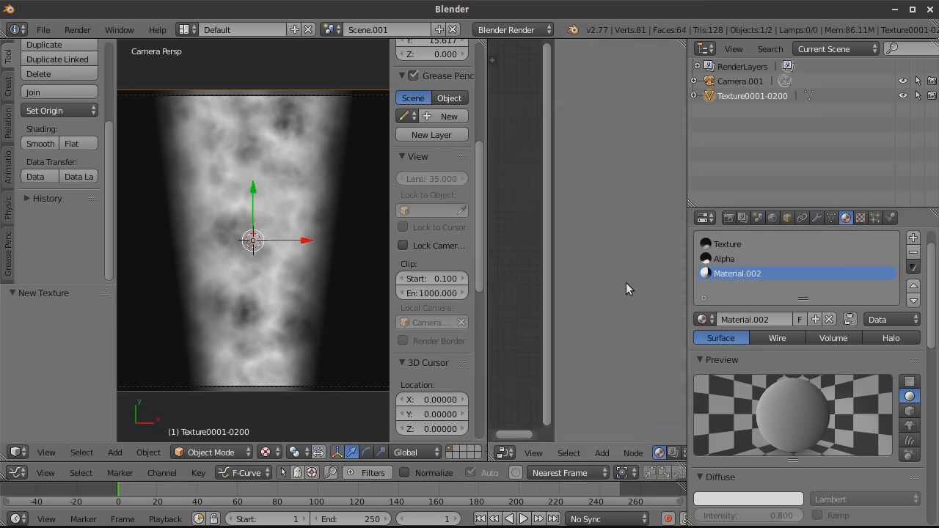
# Step: Hide the node editor's properties region and enable shader nodes for the plane's Texture material
pyautogui.click(734, 243)
pyautogui.moveTo(556, 234); pyautogui.dragTo(678, 238)
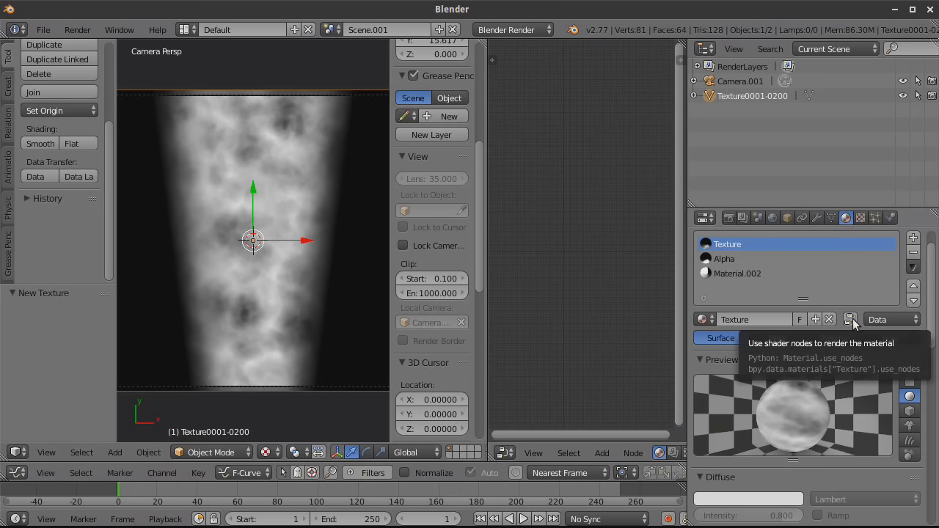
pyautogui.click(697, 321)
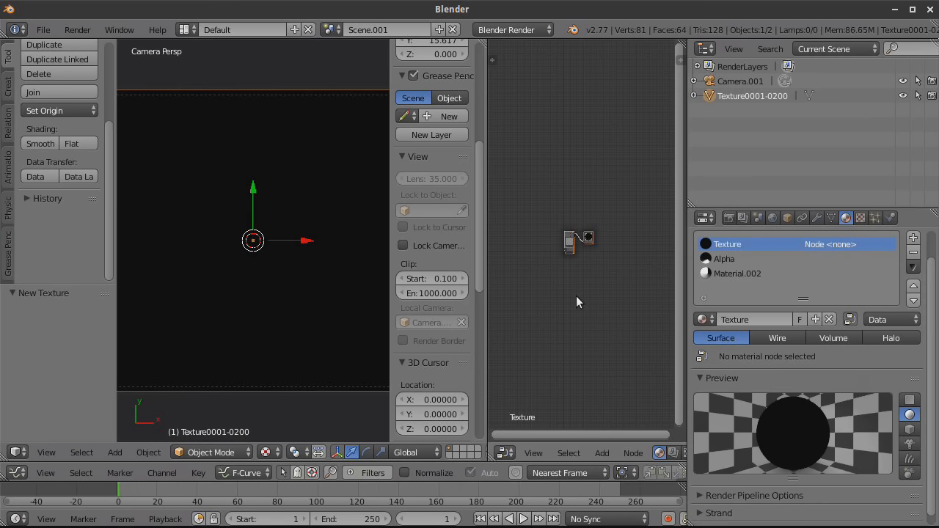
# Step: Widen the node editor, assign the Texture material to the Material node, and play the animation briefly to check it
pyautogui.press('Home')
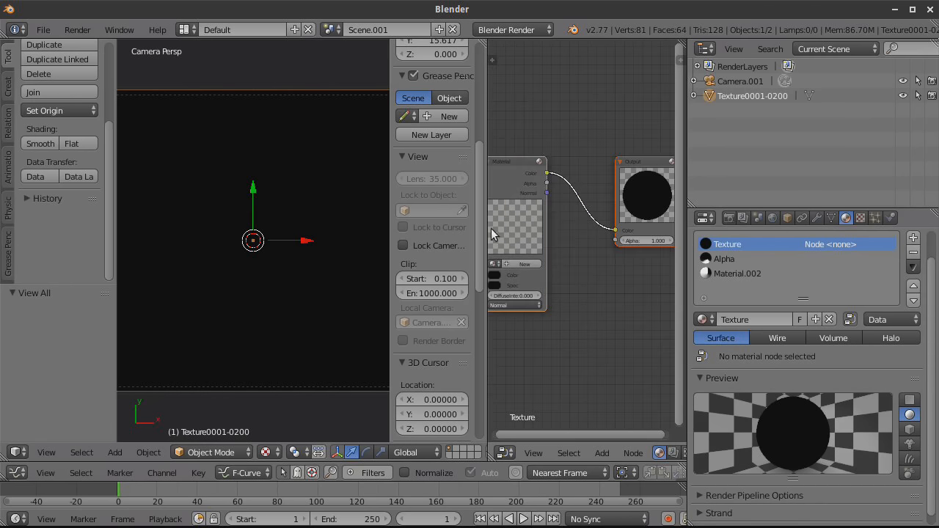
pyautogui.moveTo(488, 231); pyautogui.dragTo(416, 279)
pyautogui.press('Home')
pyautogui.scroll(2, 594, 311)
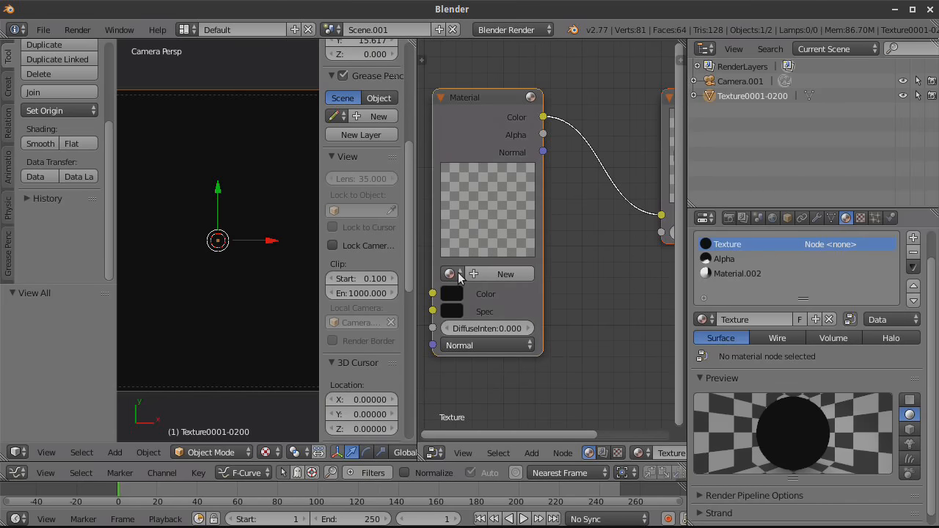
pyautogui.click(459, 275)
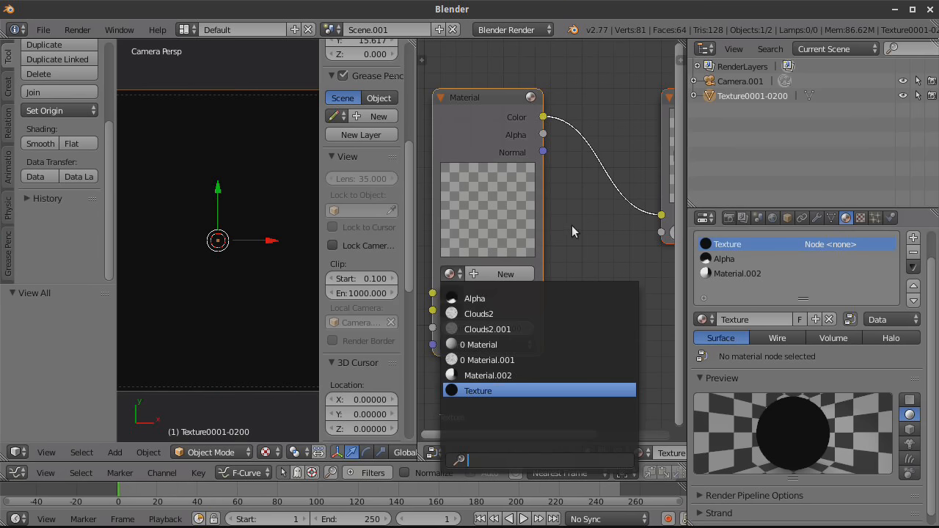
pyautogui.click(579, 390)
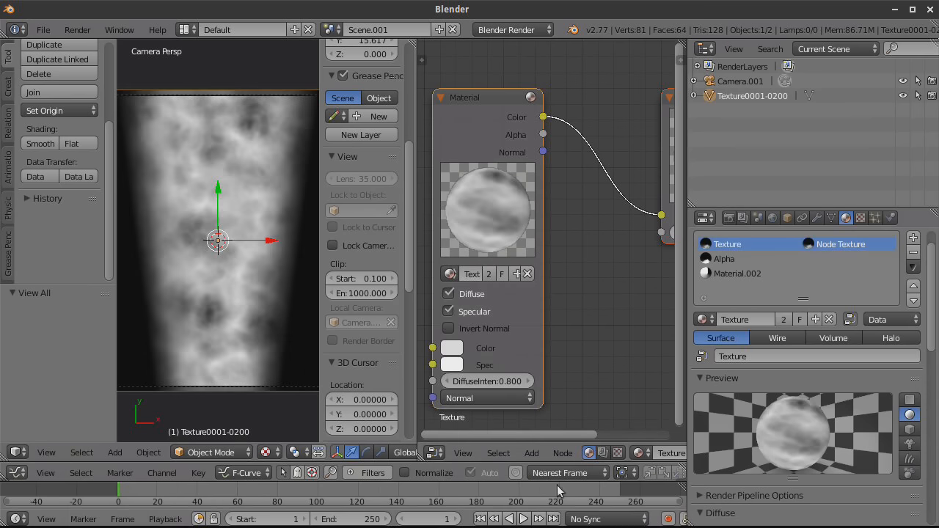
pyautogui.click(523, 519)
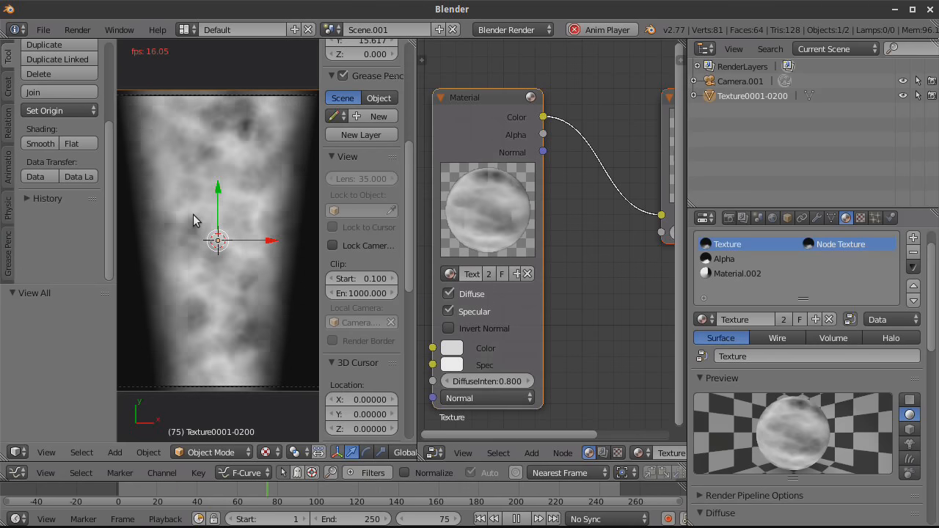
pyautogui.hotkey('alt', 'a')
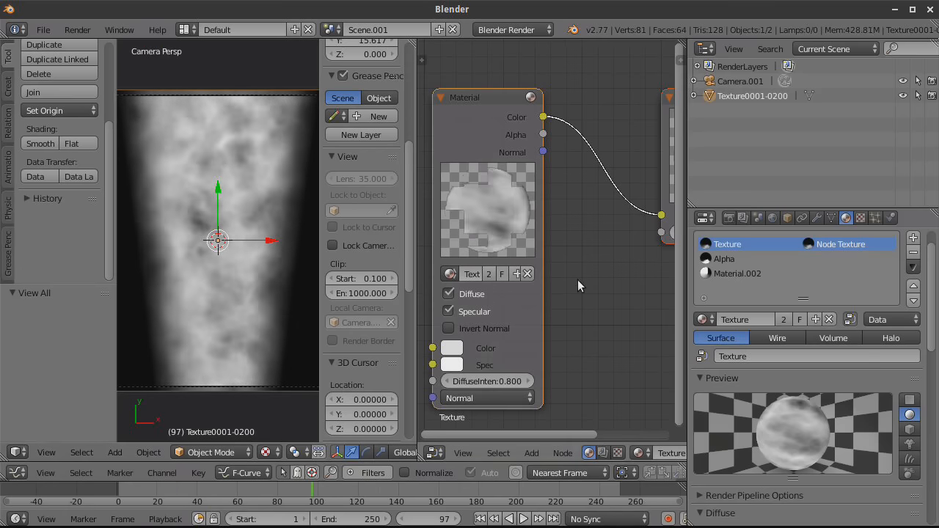
# Step: Add a second Material input node below the Output node and assign the Alpha material to it
pyautogui.scroll(-2, 578, 276)
pyautogui.moveTo(602, 297); pyautogui.dragTo(505, 257, button='middle')
pyautogui.click(536, 453)
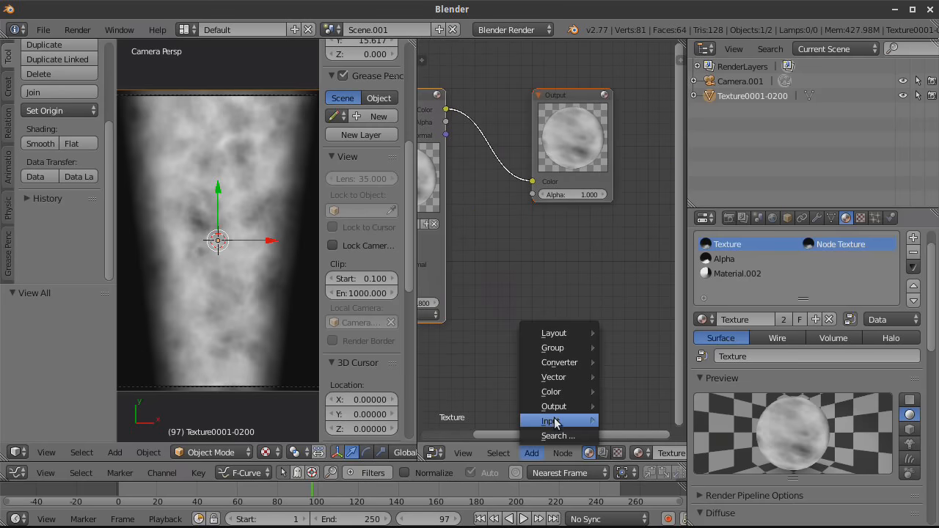
pyautogui.moveTo(556, 423)
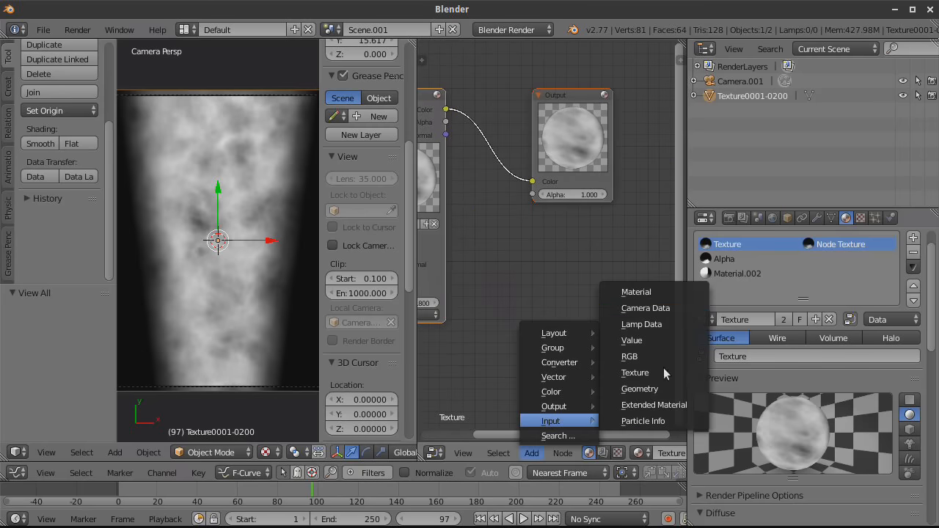
pyautogui.press('Return')
pyautogui.click(465, 224)
pyautogui.click(474, 354)
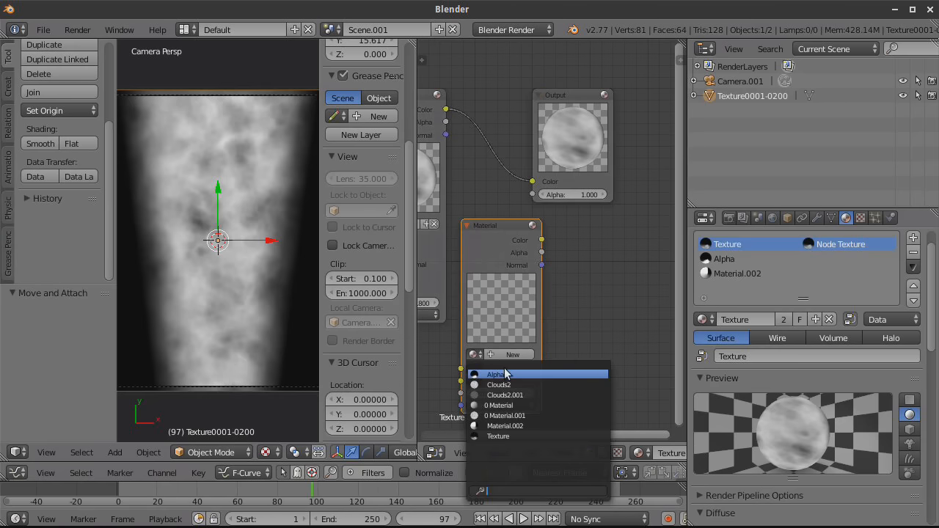
pyautogui.press('Return')
# Step: Link the Alpha material node's Color to the Output node's Color and play the animation to preview the matte
pyautogui.moveTo(559, 272); pyautogui.dragTo(579, 267, button='middle')
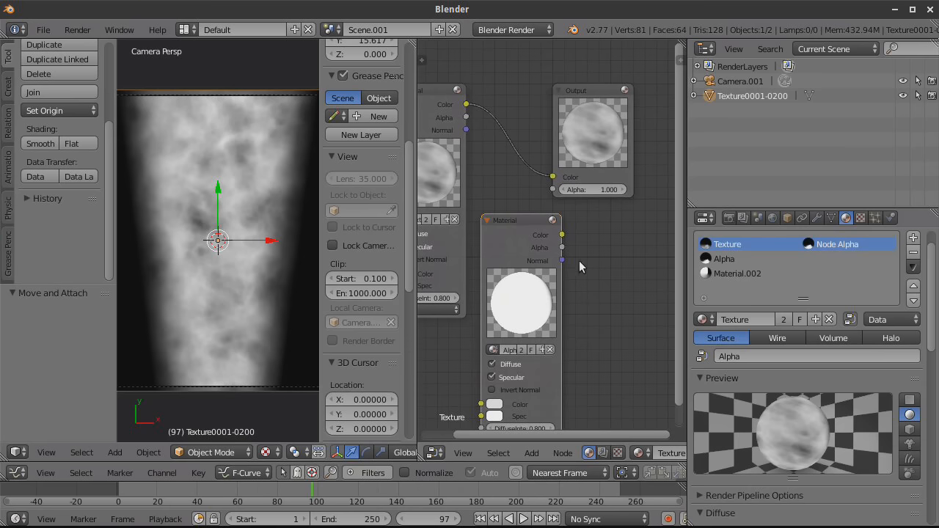
pyautogui.moveTo(562, 236); pyautogui.dragTo(563, 175)
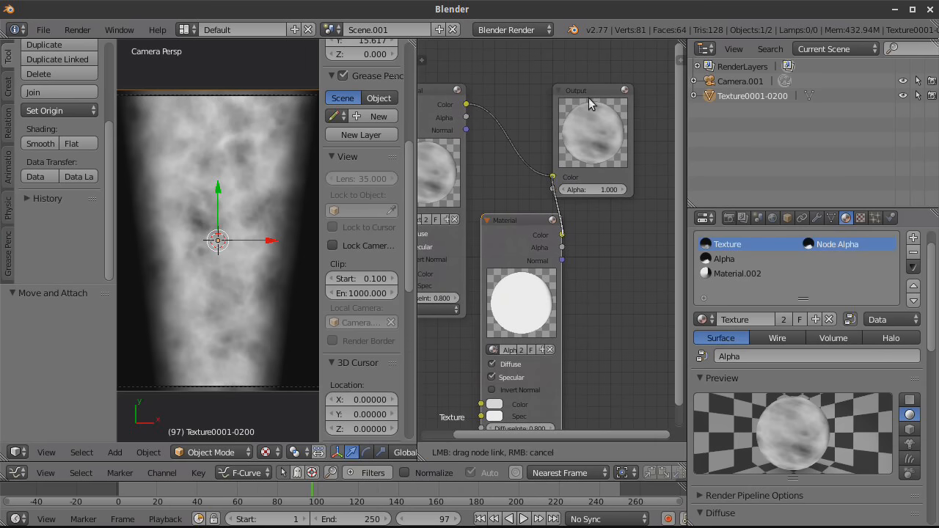
pyautogui.moveTo(589, 90); pyautogui.dragTo(642, 96)
pyautogui.scroll(-2, 227, 234)
pyautogui.click(523, 519)
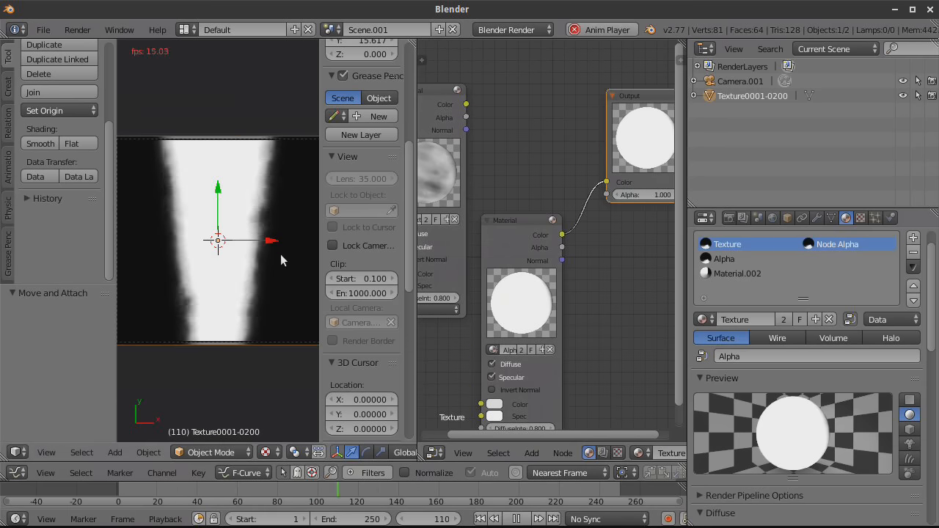
pyautogui.scroll(2, 187, 249)
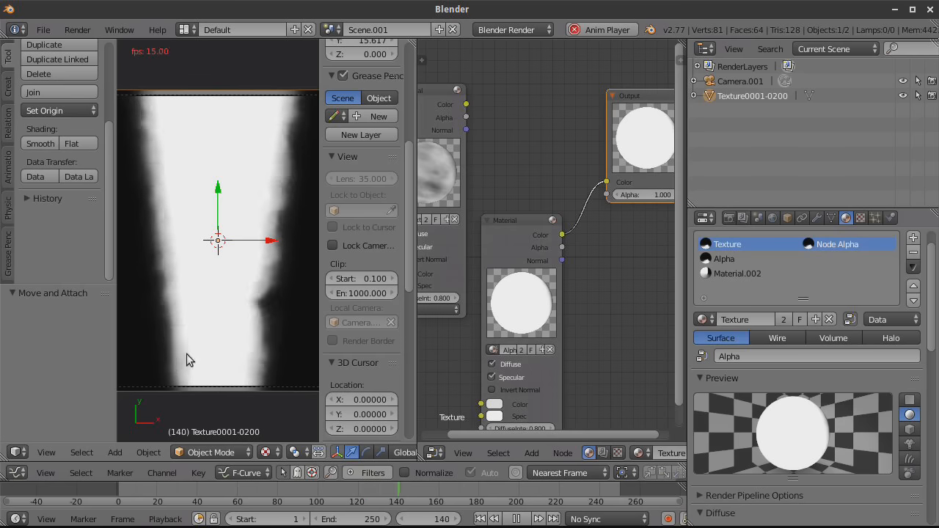
pyautogui.click(523, 518)
pyautogui.scroll(-3, 582, 312)
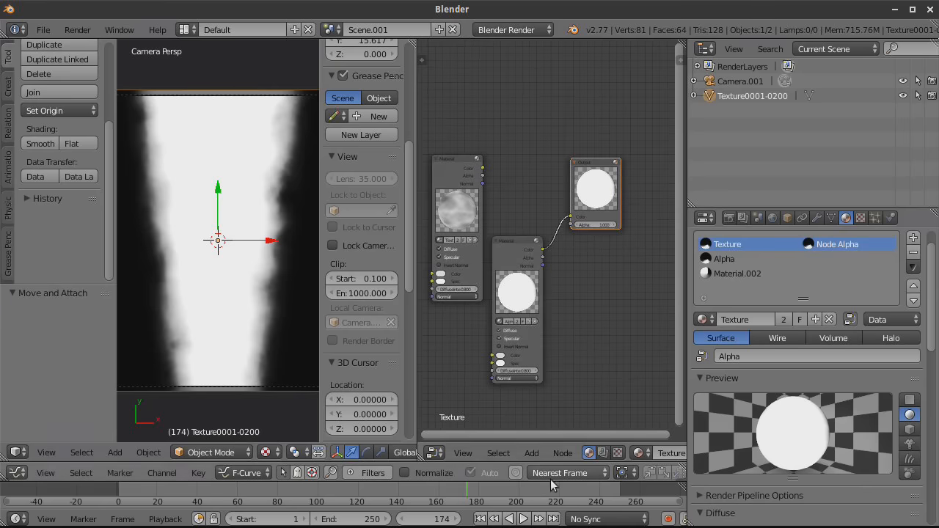
# Step: Add a third Material input node above the existing material nodes
pyautogui.click(531, 452)
pyautogui.moveTo(557, 421)
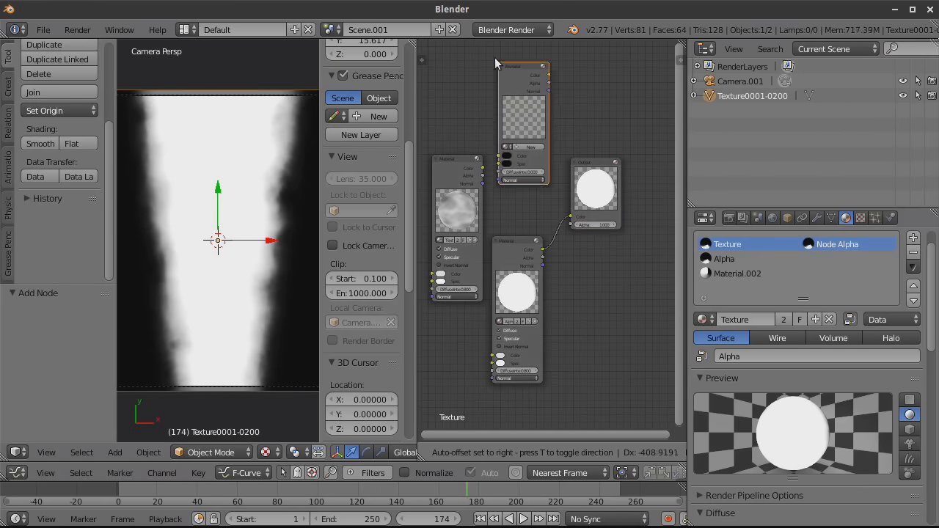
pyautogui.click(516, 158)
pyautogui.click(504, 142)
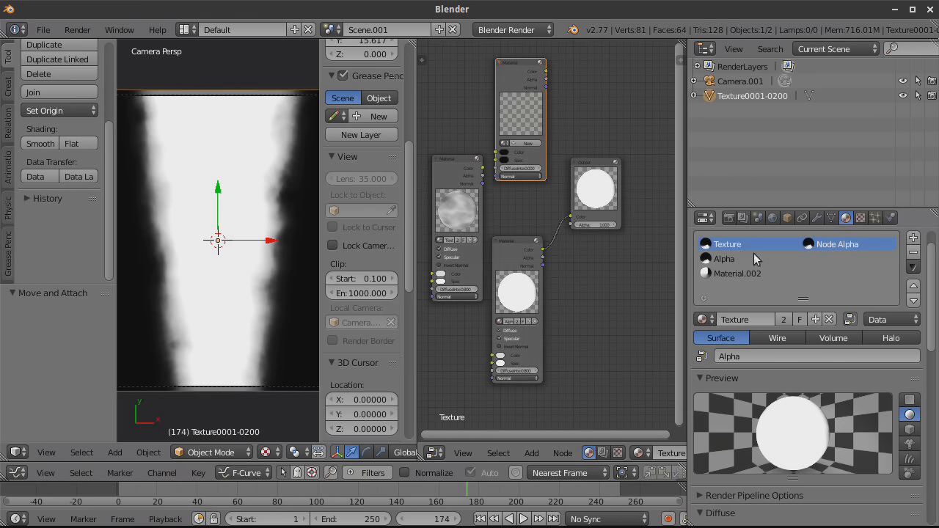
# Step: Rename Material.002 to Shaddow and reselect the Texture material slot
pyautogui.click(737, 273)
pyautogui.doubleClick(740, 319)
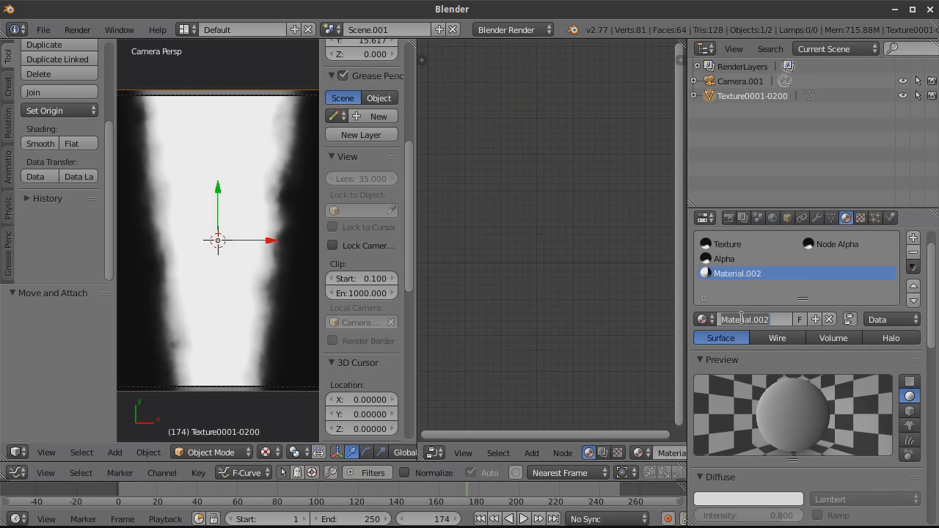
pyautogui.write('Shadow')
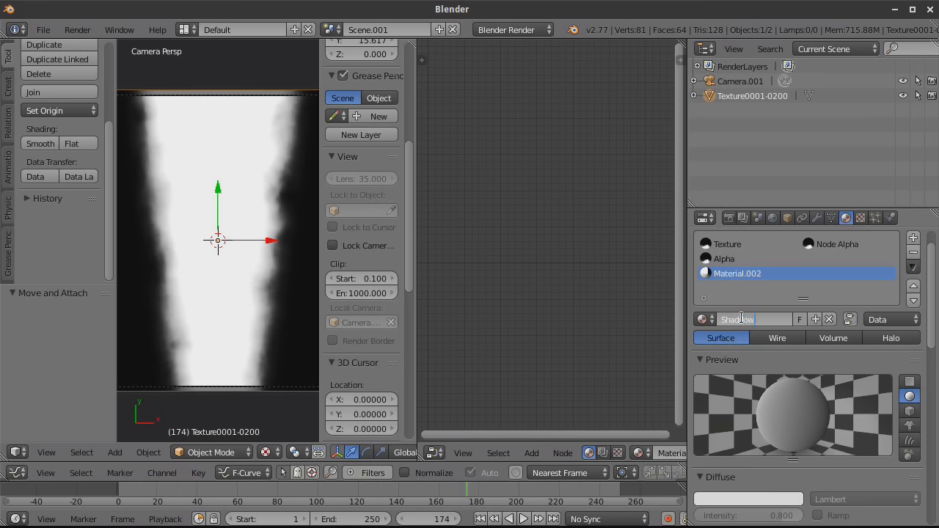
pyautogui.press('Return')
pyautogui.click(729, 246)
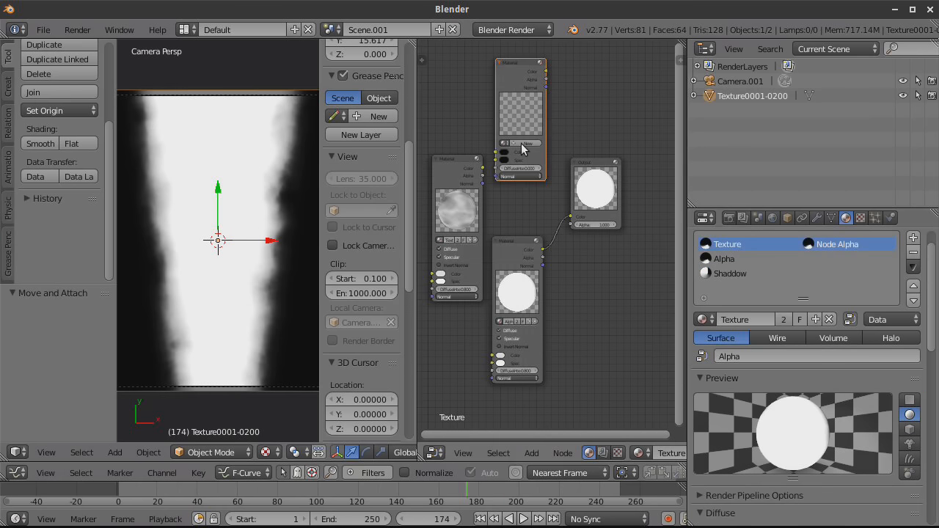
# Step: Assign the Shaddow material to the new node and link its Color to the Output node's Color
pyautogui.click(506, 143)
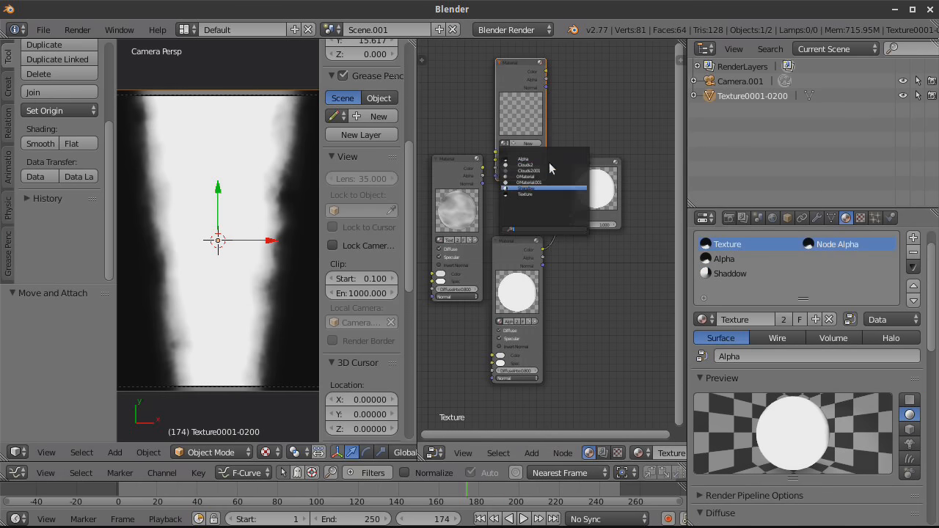
pyautogui.press('Return')
pyautogui.moveTo(545, 71); pyautogui.dragTo(574, 220)
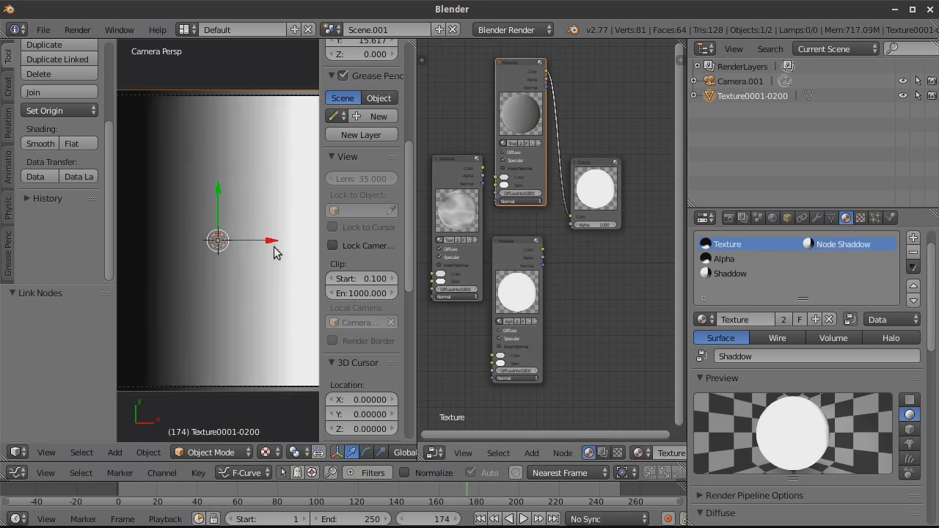
pyautogui.scroll(-2, 272, 246)
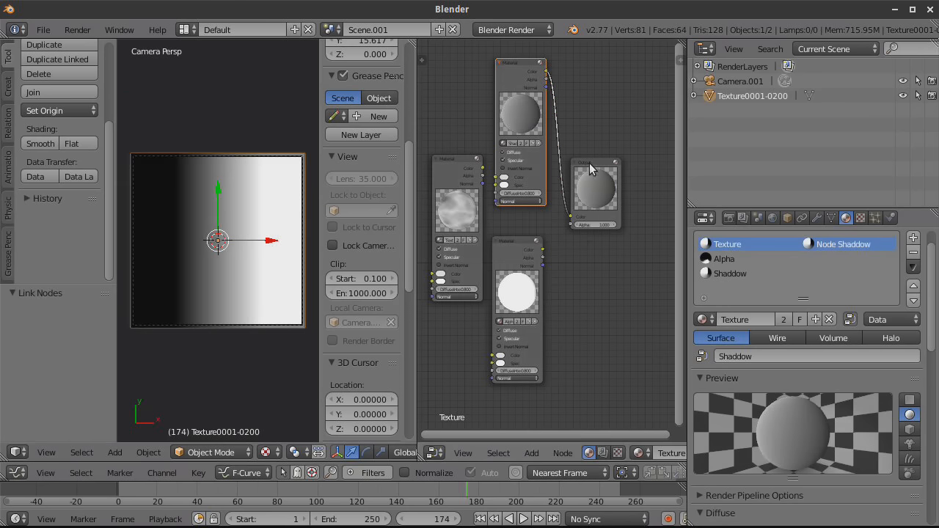
# Step: Spread the nodes apart and link the Alpha material node's Color to the Output node's Alpha
pyautogui.moveTo(591, 169); pyautogui.dragTo(656, 185)
pyautogui.scroll(-1, 552, 248)
pyautogui.moveTo(532, 246); pyautogui.dragTo(618, 274)
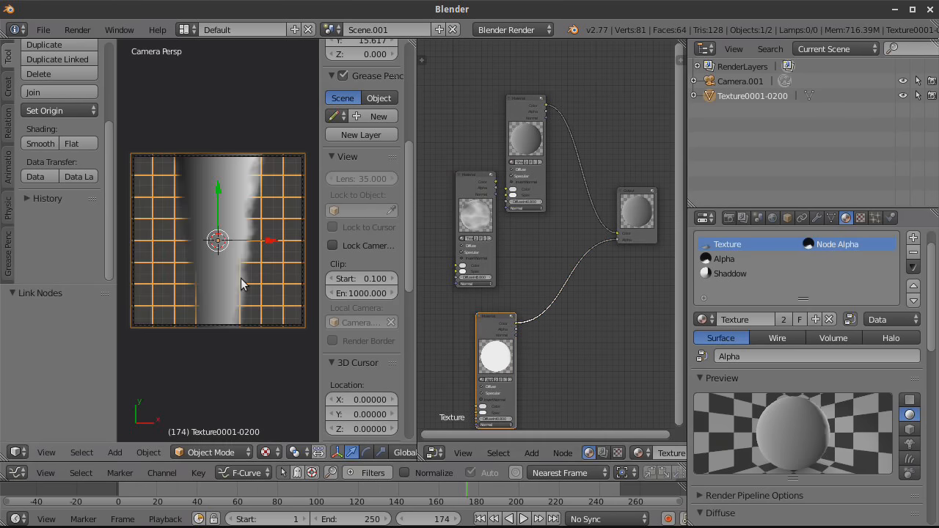
pyautogui.scroll(2, 242, 283)
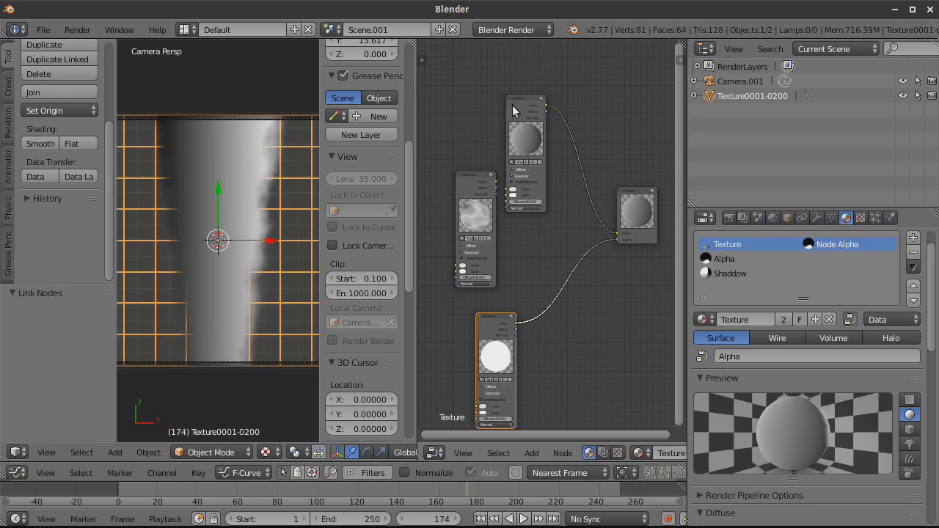
pyautogui.scroll(1, 513, 110)
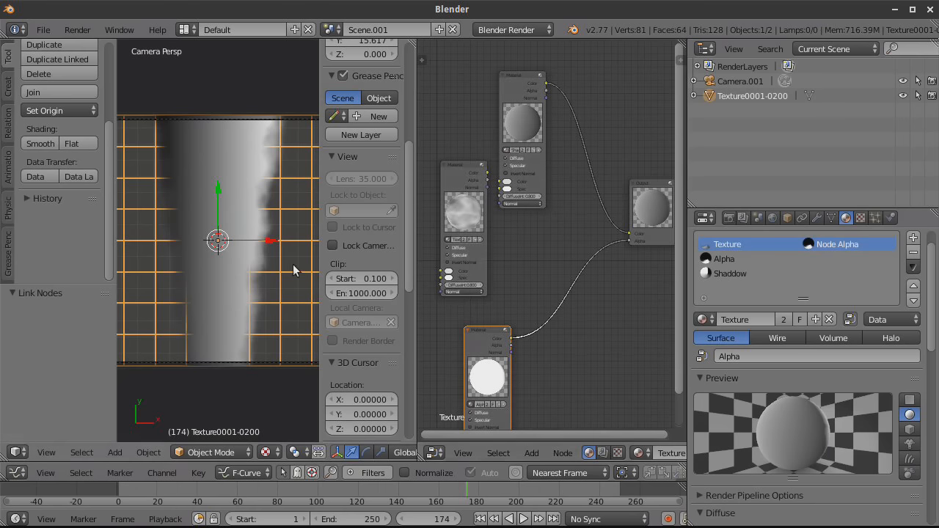
# Step: Create a new world for the scene and darken its horizon color to near black
pyautogui.scroll(2, 367, 220)
pyautogui.click(771, 217)
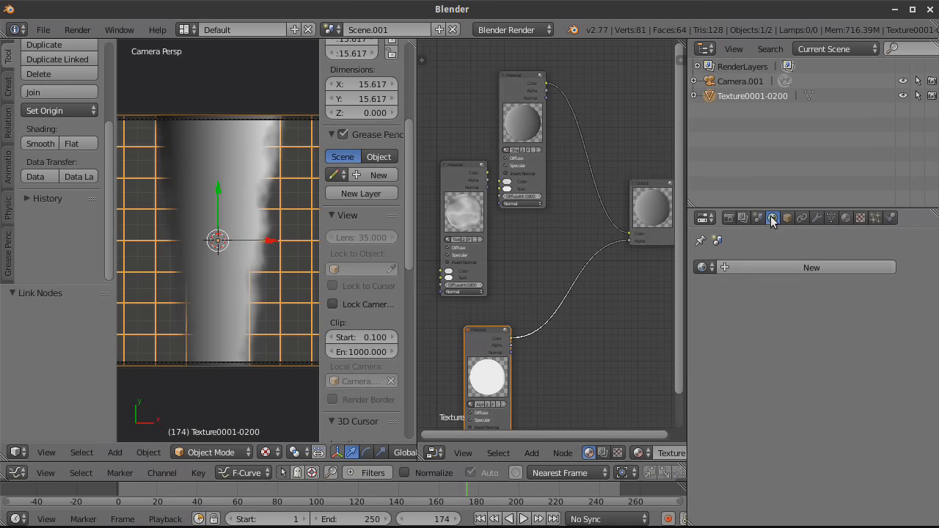
pyautogui.click(742, 269)
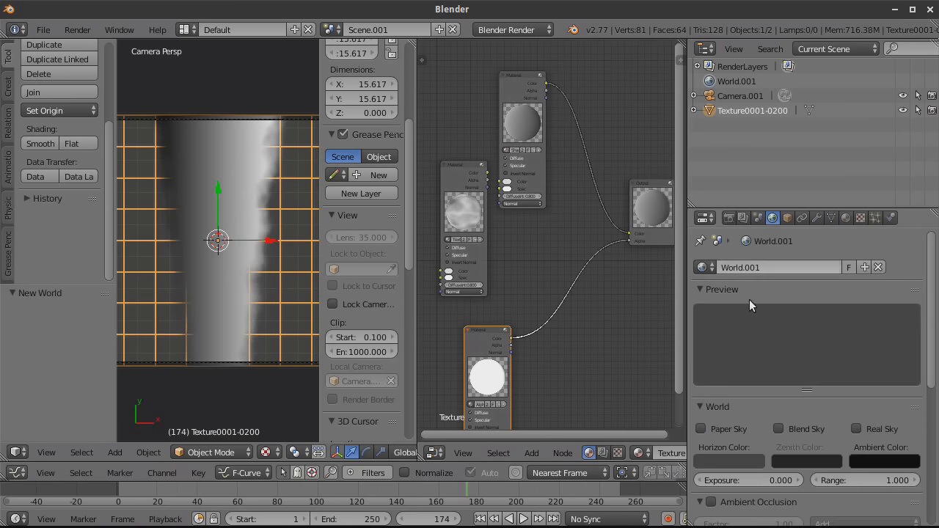
pyautogui.click(746, 460)
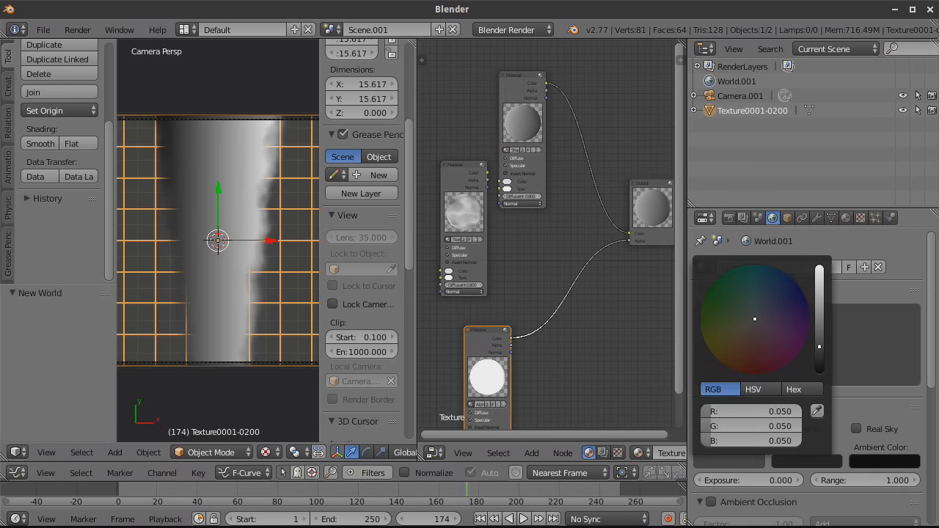
pyautogui.moveTo(819, 347); pyautogui.dragTo(819, 352)
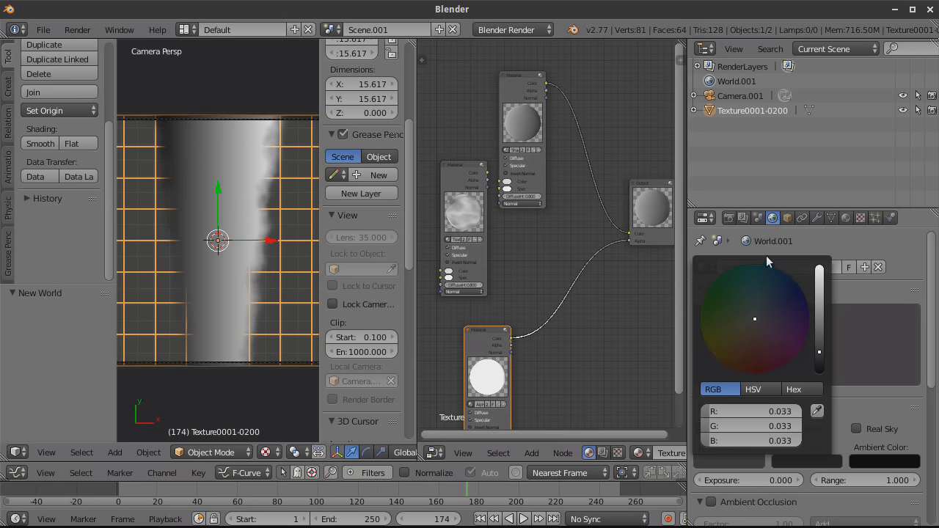
# Step: Set the 3D view to display only rendered content together with the world background
pyautogui.scroll(-1, 798, 320)
pyautogui.scroll(1, 375, 132)
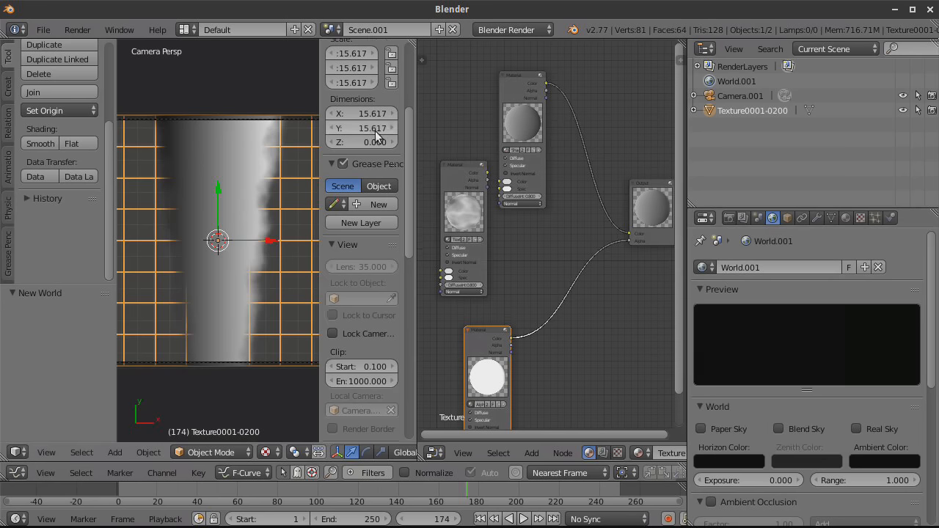
pyautogui.scroll(2, 377, 137)
pyautogui.scroll(-10, 378, 143)
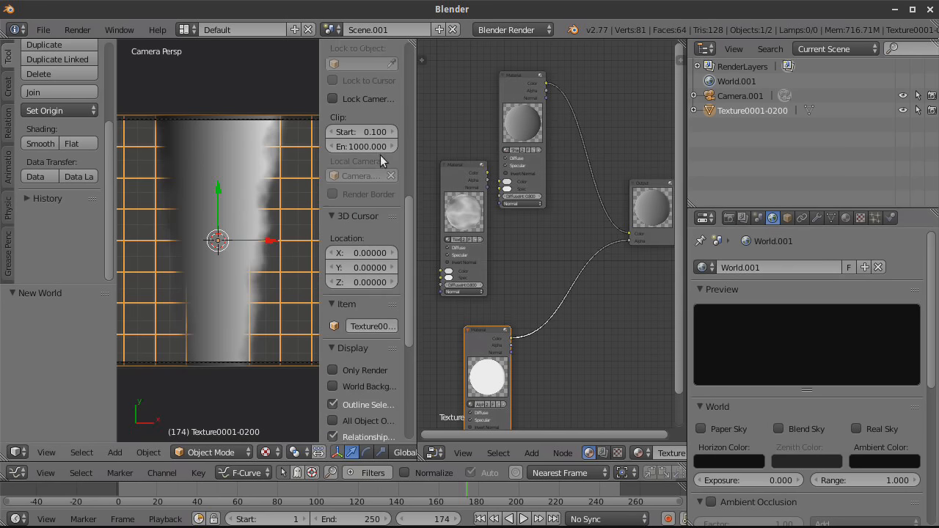
pyautogui.scroll(-3, 338, 282)
pyautogui.click(333, 283)
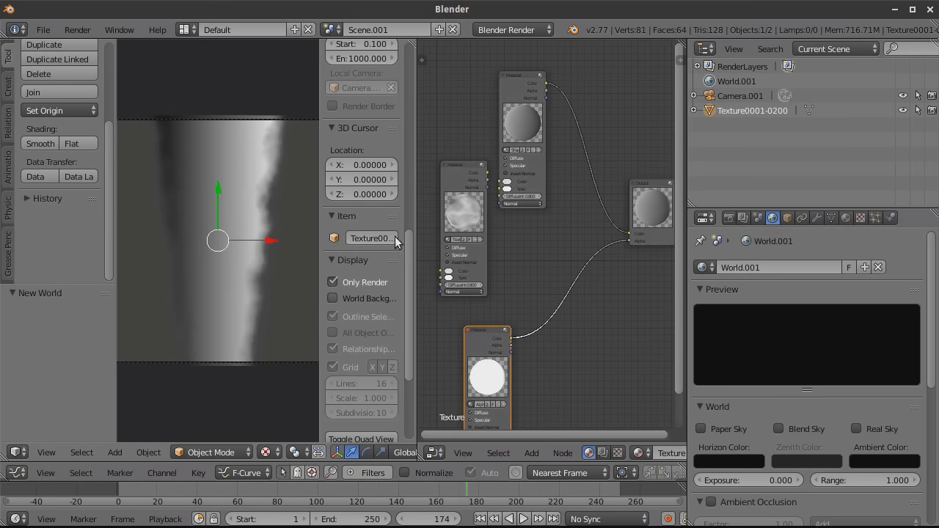
pyautogui.click(333, 299)
# Step: Widen the 3D view and play the animation to check the shaded tornado against the dark background
pyautogui.moveTo(414, 214); pyautogui.dragTo(513, 212)
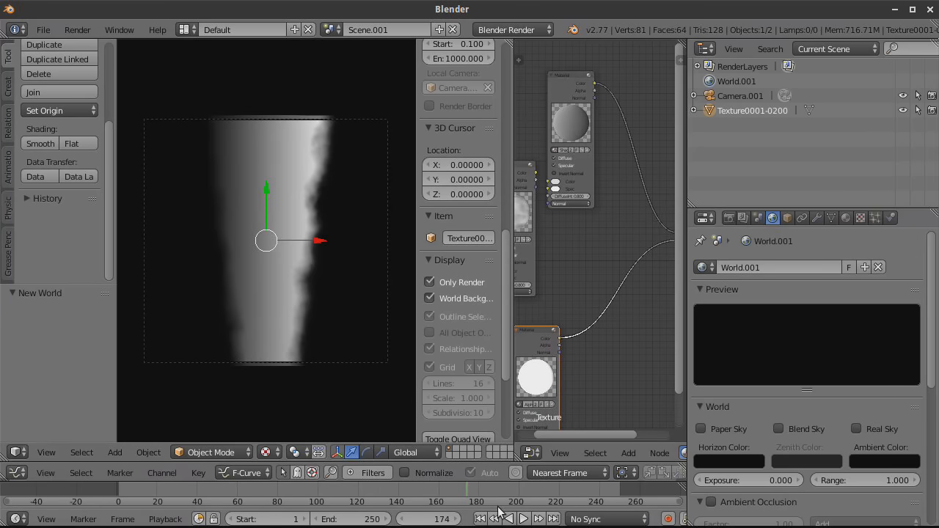
pyautogui.click(523, 519)
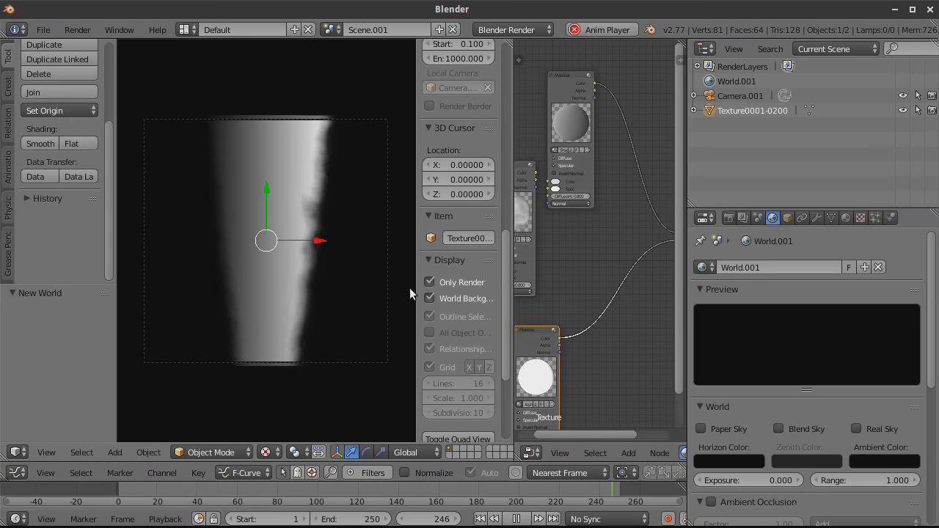
pyautogui.hotkey('alt', 'a')
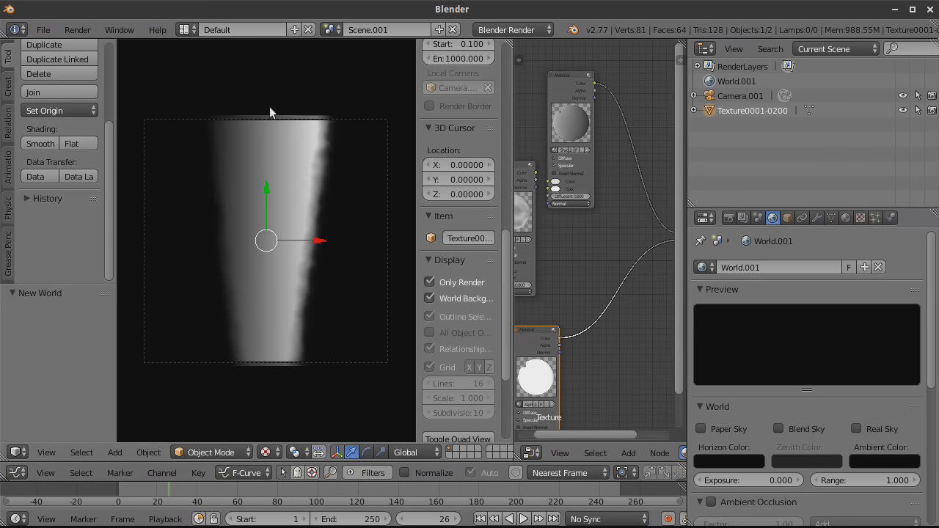
# Step: Replace the Shaddow node's link to the Output's Color with the Texture material node's Color, and play the animation briefly
pyautogui.moveTo(513, 123); pyautogui.dragTo(375, 124)
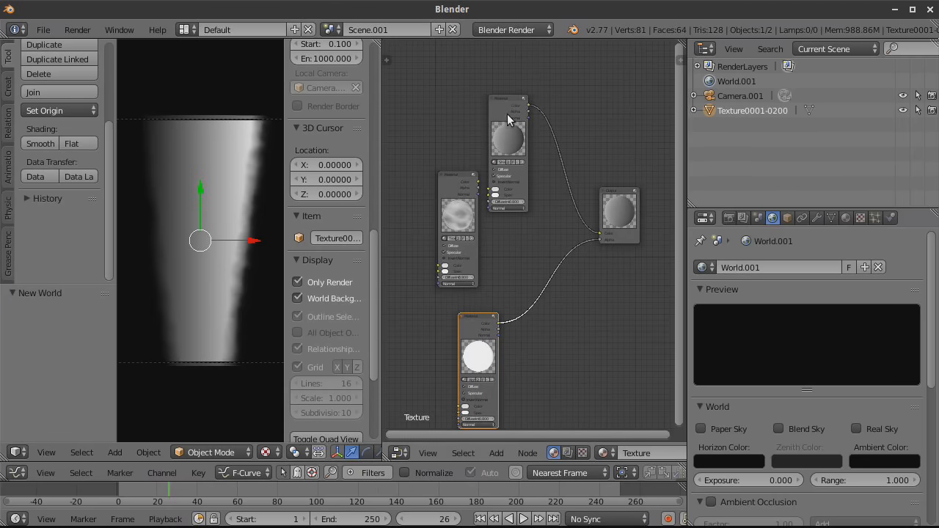
pyautogui.moveTo(502, 101); pyautogui.dragTo(416, 48)
pyautogui.moveTo(463, 180); pyautogui.dragTo(600, 233)
pyautogui.moveTo(581, 281); pyautogui.dragTo(596, 258)
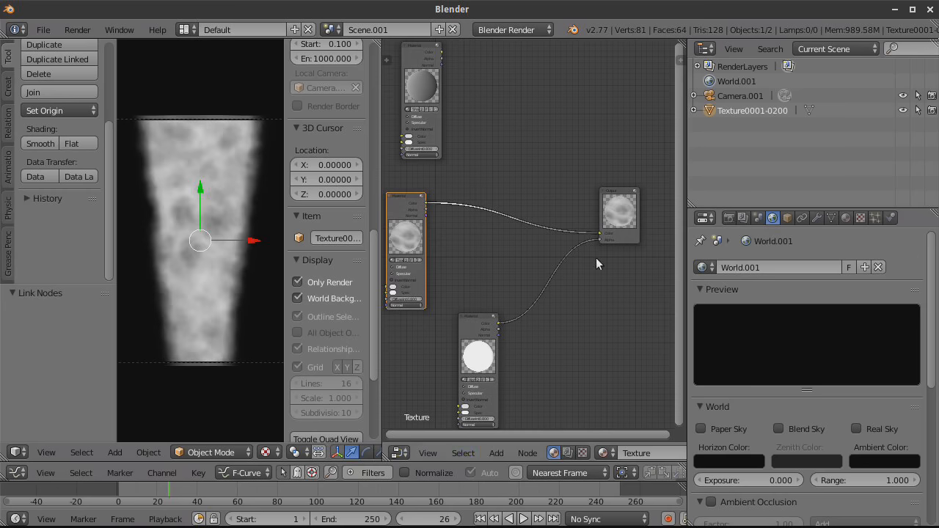
pyautogui.click(524, 518)
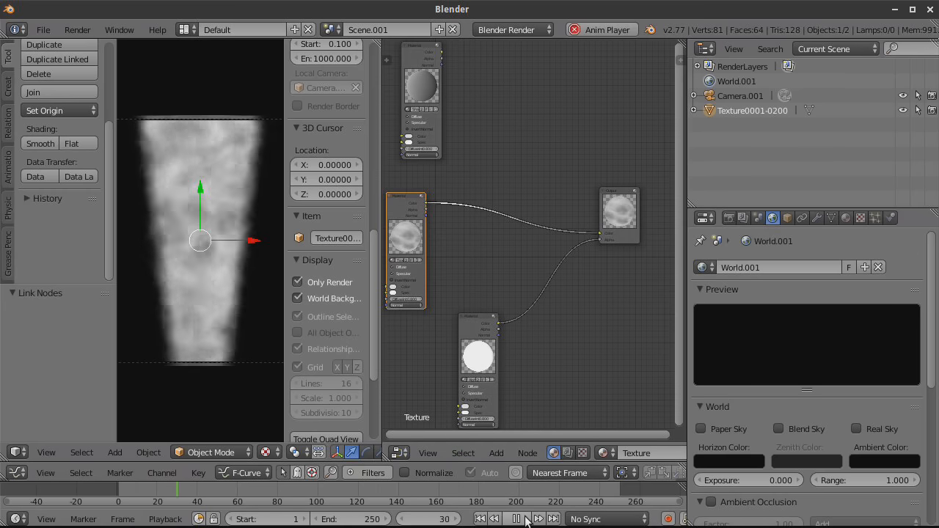
pyautogui.click(525, 517)
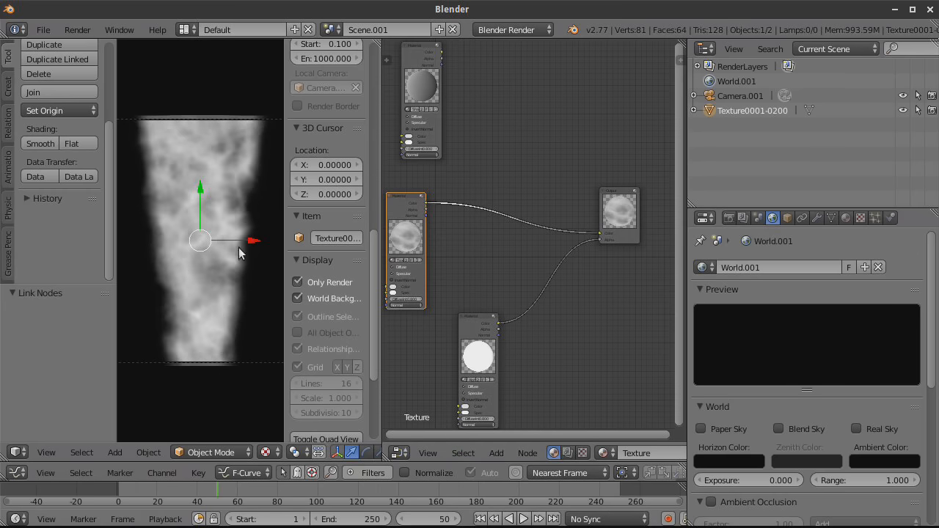
# Step: Insert an RGB Curves node into the link between the Texture material node and the Output node
pyautogui.scroll(-2, 498, 167)
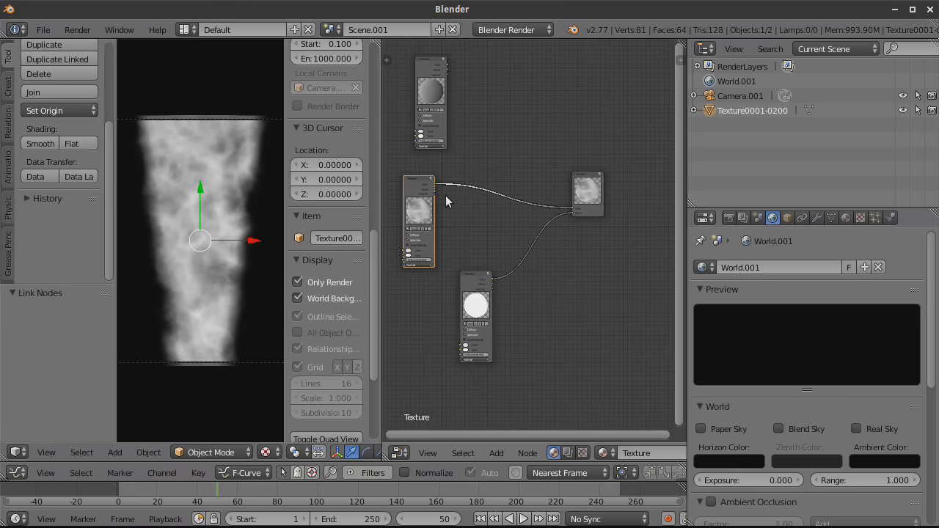
pyautogui.click(501, 453)
pyautogui.moveTo(517, 392)
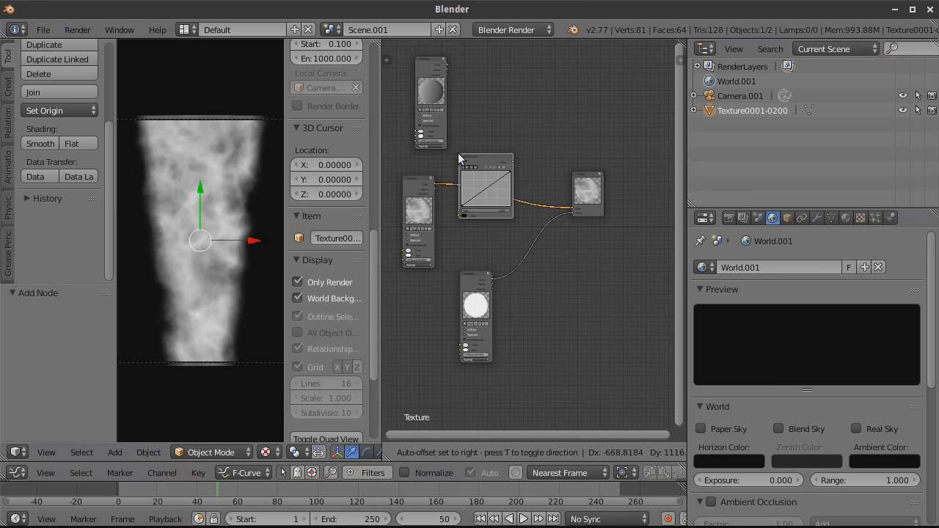
pyautogui.click(487, 181)
# Step: Darken the clouds by bending the RGB curve downward with a point at about X 0.76, Y 0.24
pyautogui.moveTo(488, 190); pyautogui.dragTo(492, 193)
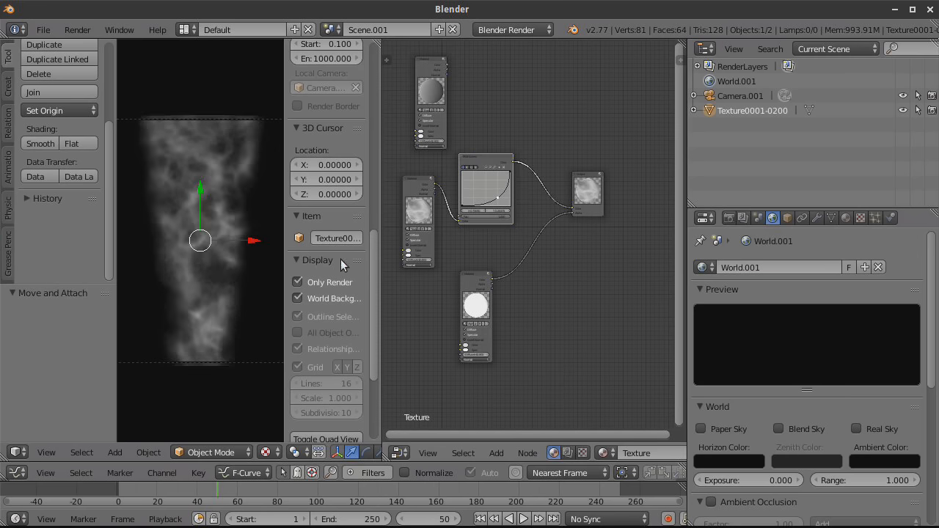
pyautogui.scroll(3, 440, 273)
pyautogui.moveTo(465, 178); pyautogui.dragTo(468, 177)
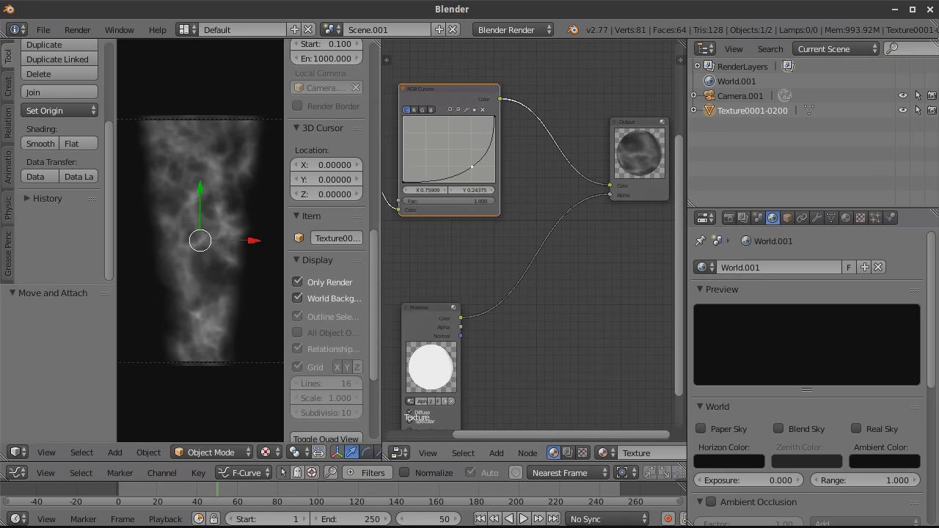
pyautogui.scroll(-3, 545, 173)
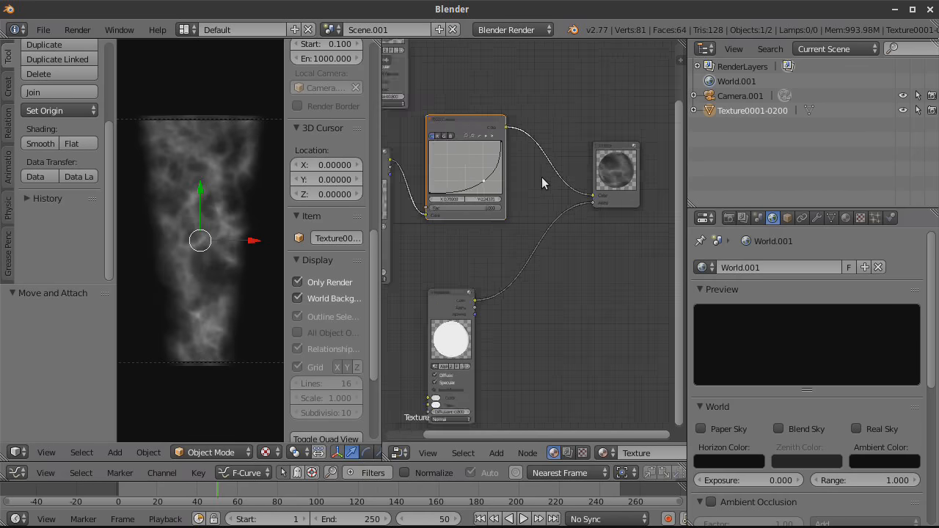
# Step: Insert a MixRGB node into the link between the RGB Curves node and the Output node
pyautogui.moveTo(506, 171); pyautogui.dragTo(481, 184)
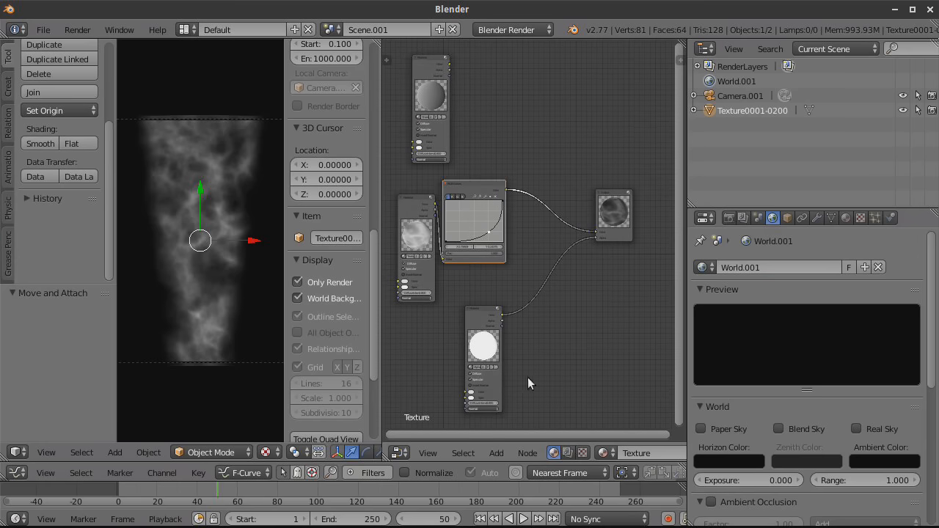
pyautogui.click(496, 453)
pyautogui.moveTo(527, 395)
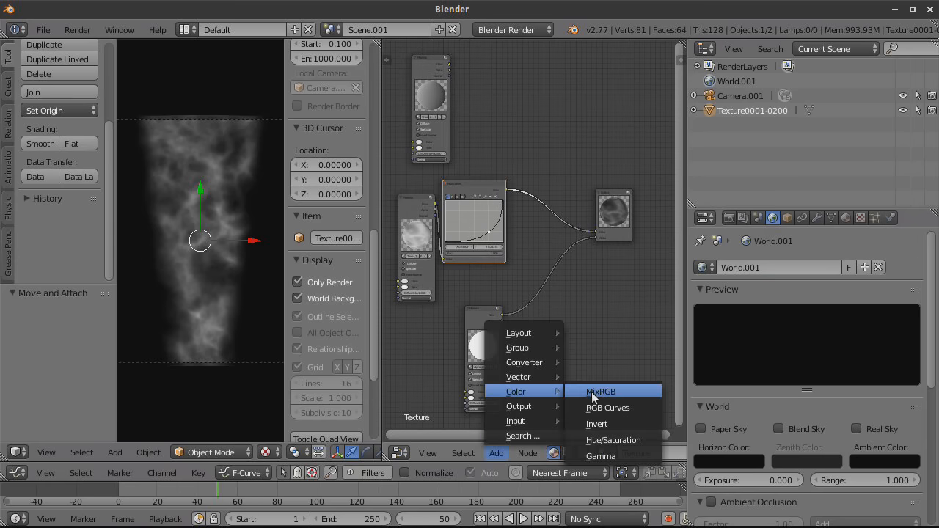
pyautogui.press('Return')
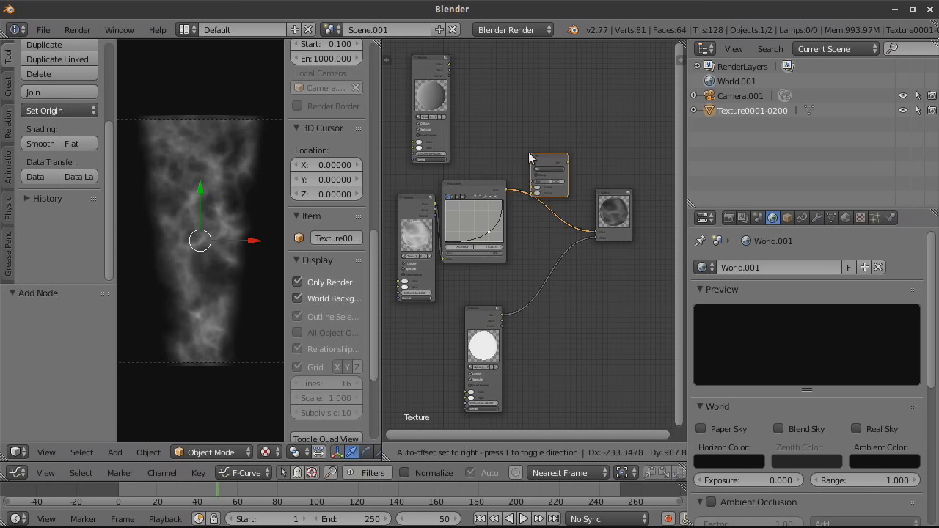
pyautogui.click(525, 200)
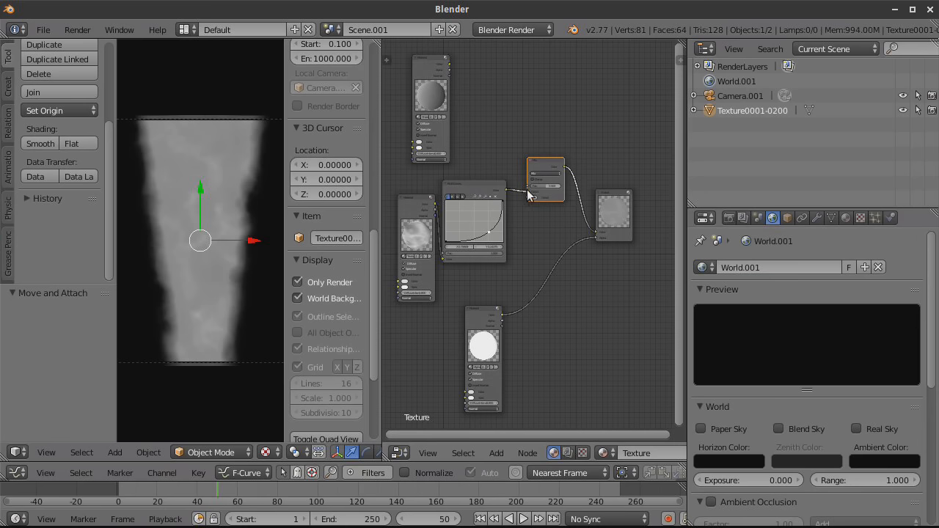
# Step: Link the Texture material node's Color to the Mix node's Color2 and the Shaddow material node's Color to its Fac
pyautogui.click(491, 189)
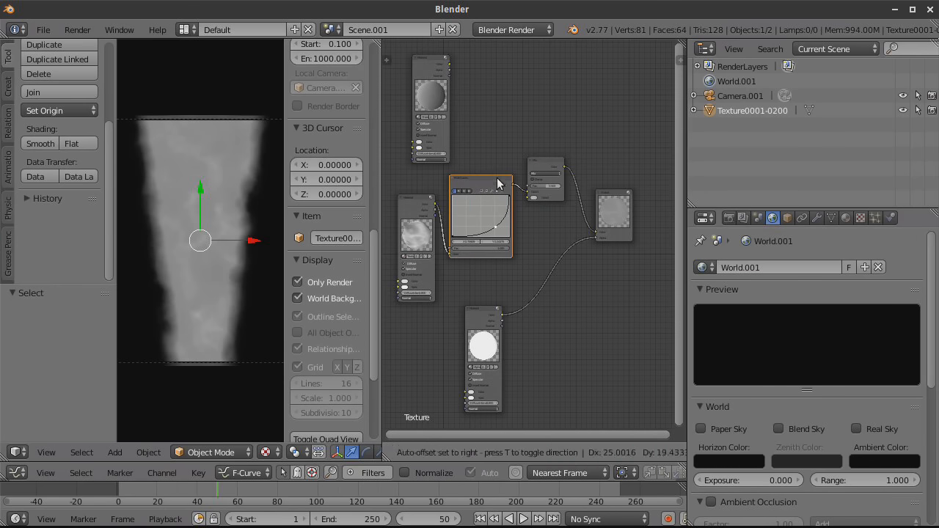
pyautogui.moveTo(435, 204); pyautogui.dragTo(526, 197)
pyautogui.moveTo(452, 73); pyautogui.dragTo(524, 191)
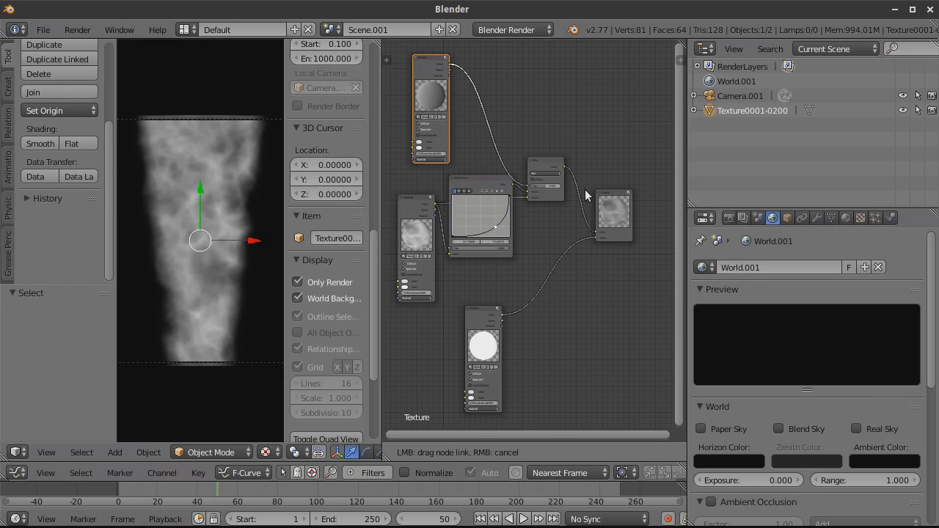
pyautogui.moveTo(586, 196); pyautogui.dragTo(587, 197)
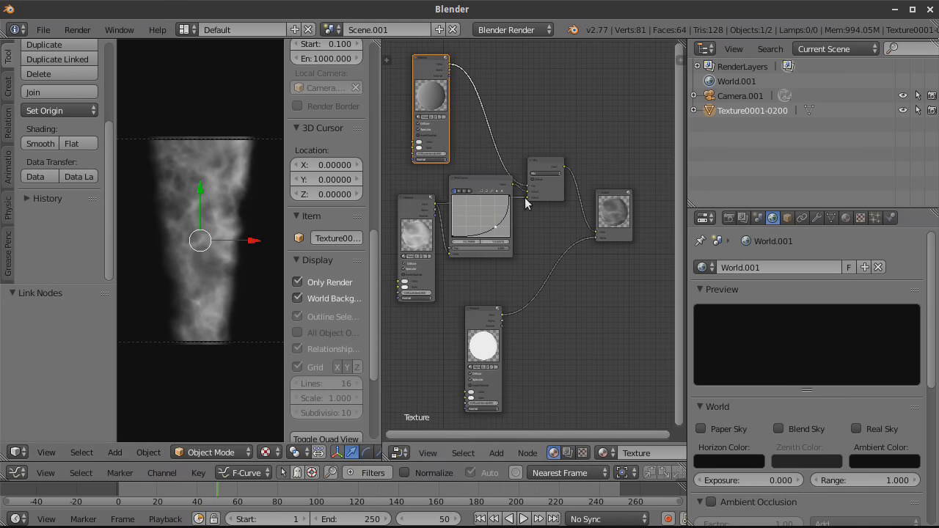
pyautogui.scroll(2, 536, 220)
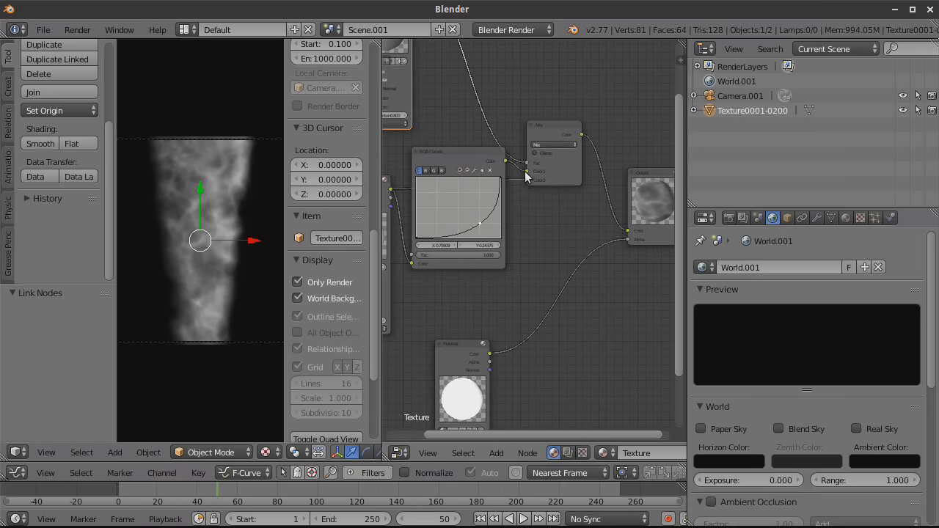
pyautogui.press('Home')
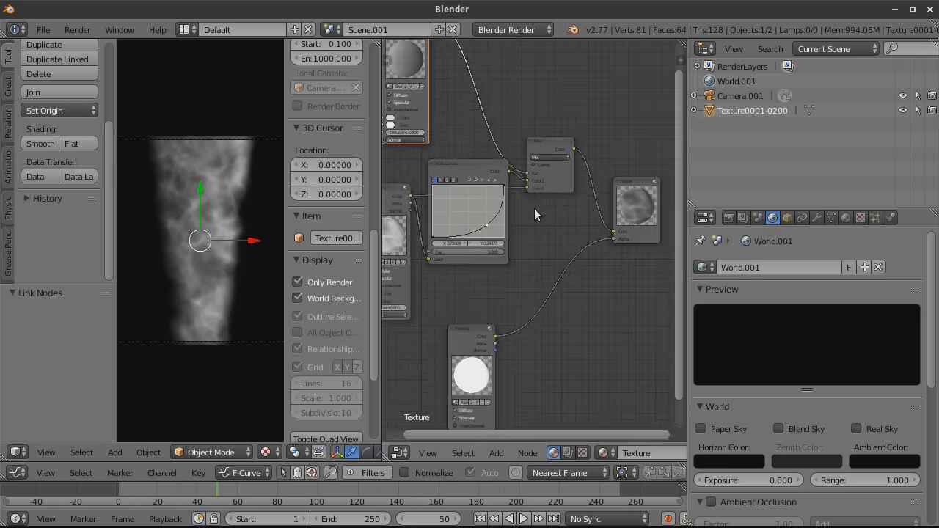
# Step: Insert a second RGB Curves node between the Shaddow material node and the Mix node's Fac, and bend its curve into an S shape
pyautogui.click(505, 451)
pyautogui.moveTo(523, 391)
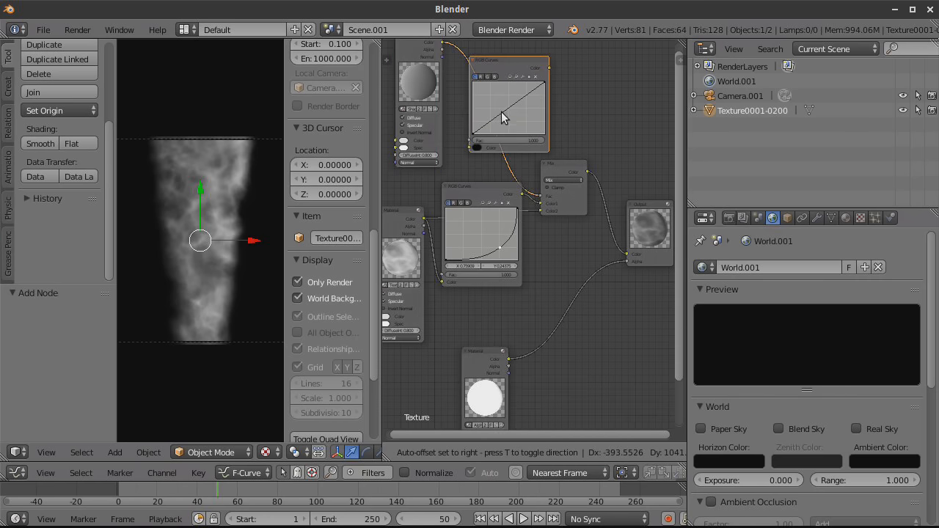
pyautogui.click(502, 114)
pyautogui.moveTo(491, 126); pyautogui.dragTo(516, 92)
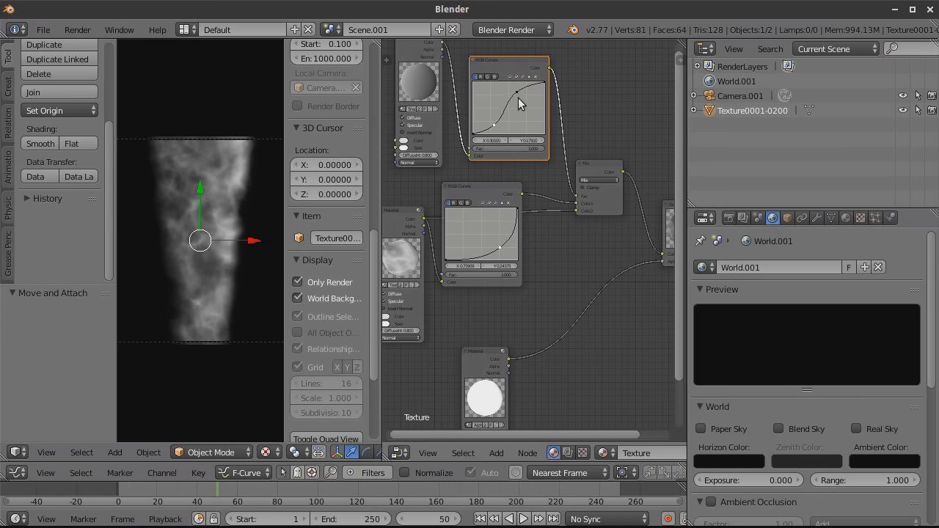
# Step: Fine-tune the shadow curve's lower point to about X 0.27, Y 0.12 and the cloud curve's point to about X 0.74, Y 0.27
pyautogui.moveTo(494, 125); pyautogui.dragTo(492, 128)
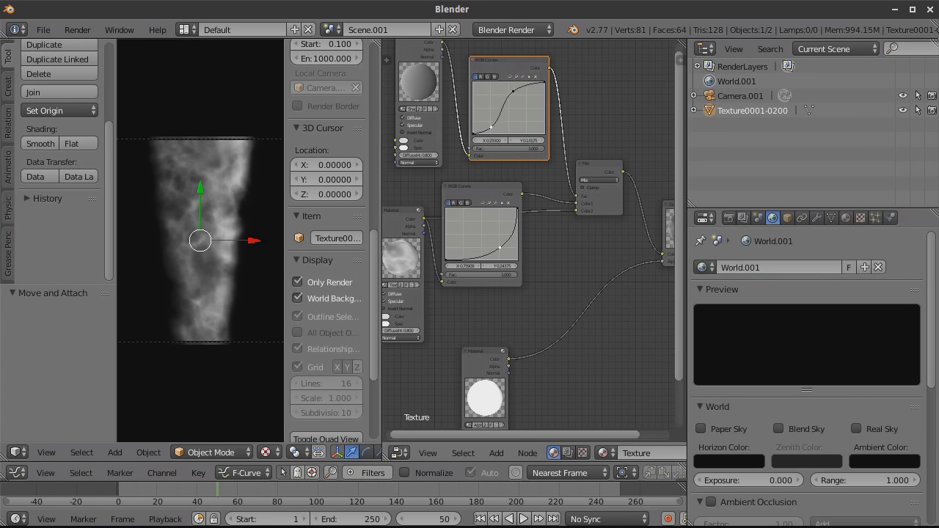
pyautogui.moveTo(490, 132); pyautogui.dragTo(491, 130)
pyautogui.moveTo(499, 247); pyautogui.dragTo(500, 249)
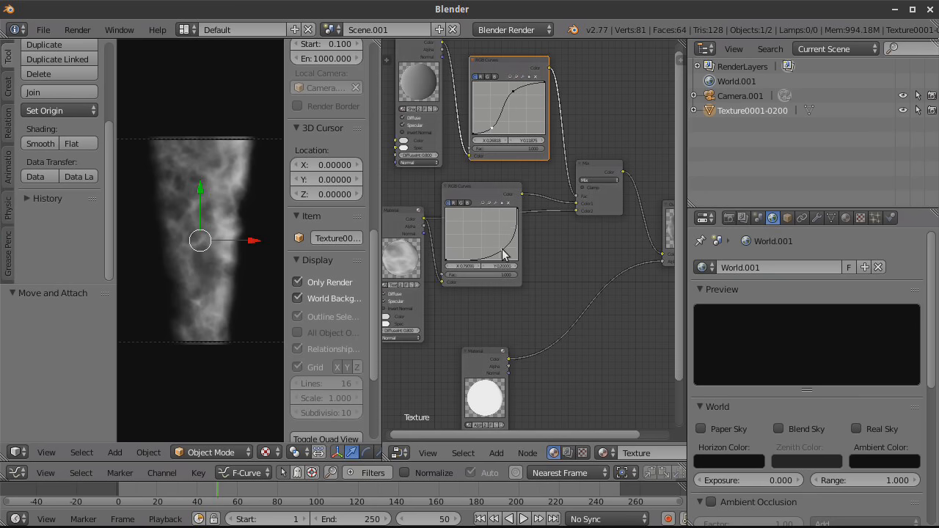
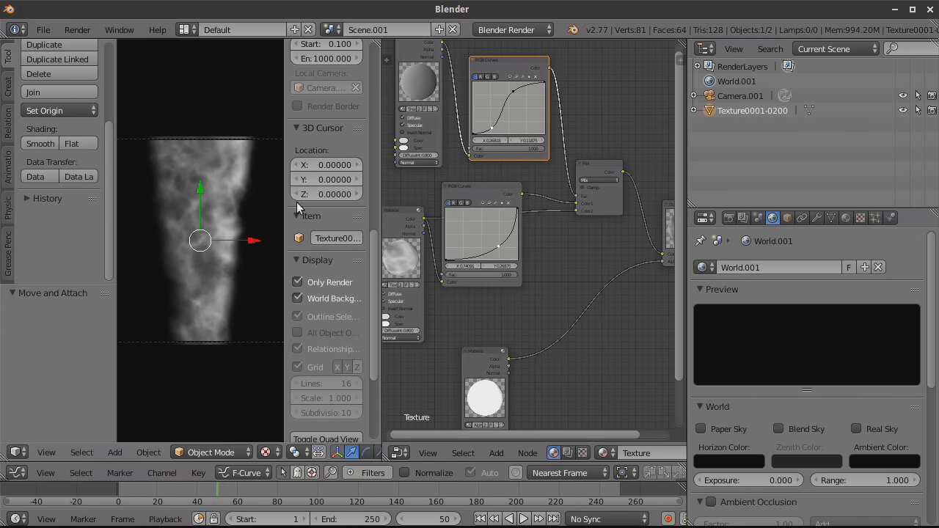
pyautogui.scroll(-2, 268, 223)
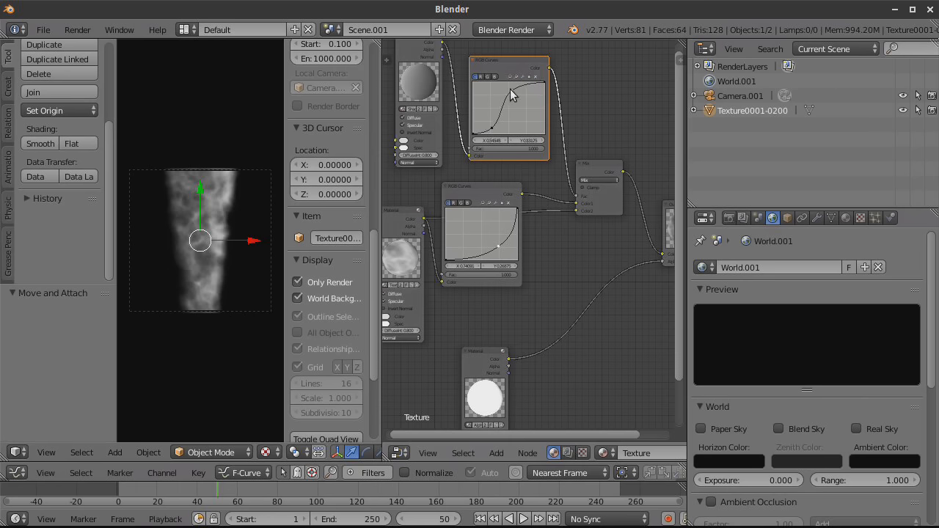
# Step: Widen the 3D view and examine the tornado's mixed shadow and cloud shading
pyautogui.scroll(-1, 551, 167)
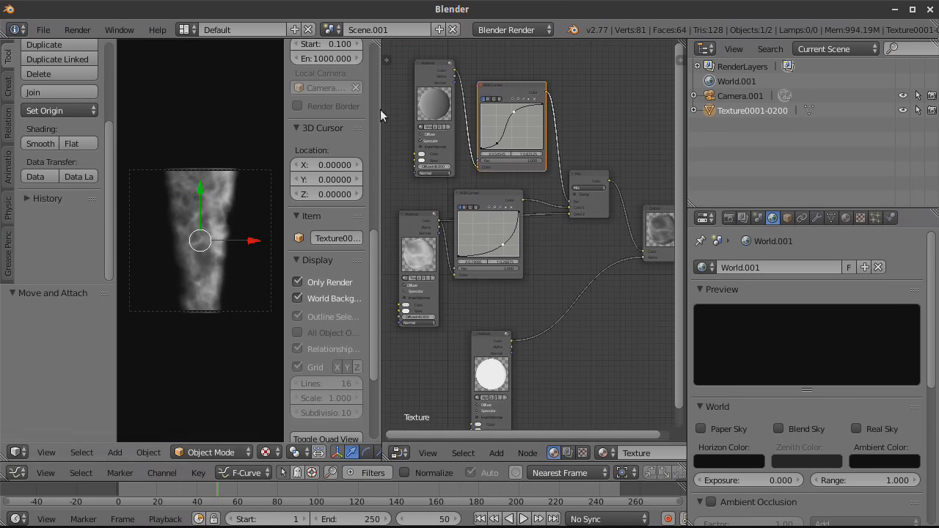
pyautogui.moveTo(380, 111); pyautogui.dragTo(599, 198)
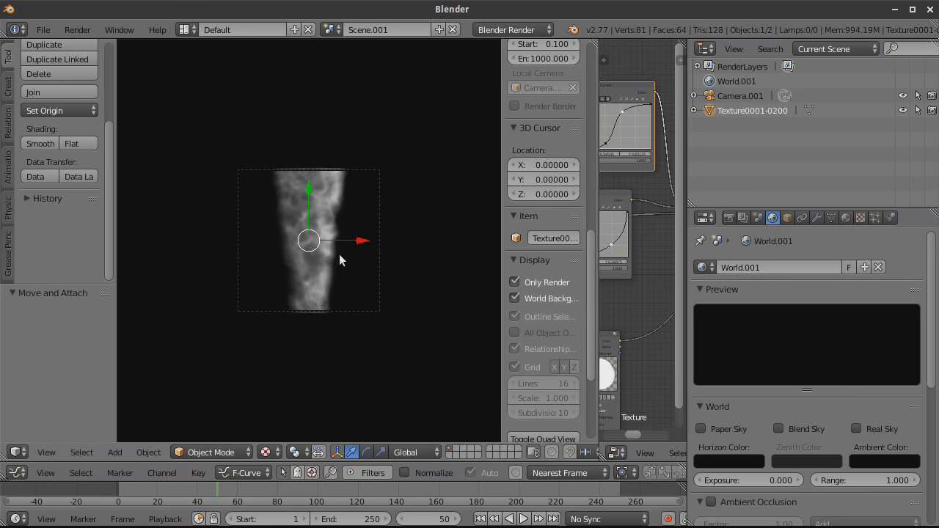
pyautogui.scroll(4, 332, 250)
pyautogui.scroll(-3, 356, 233)
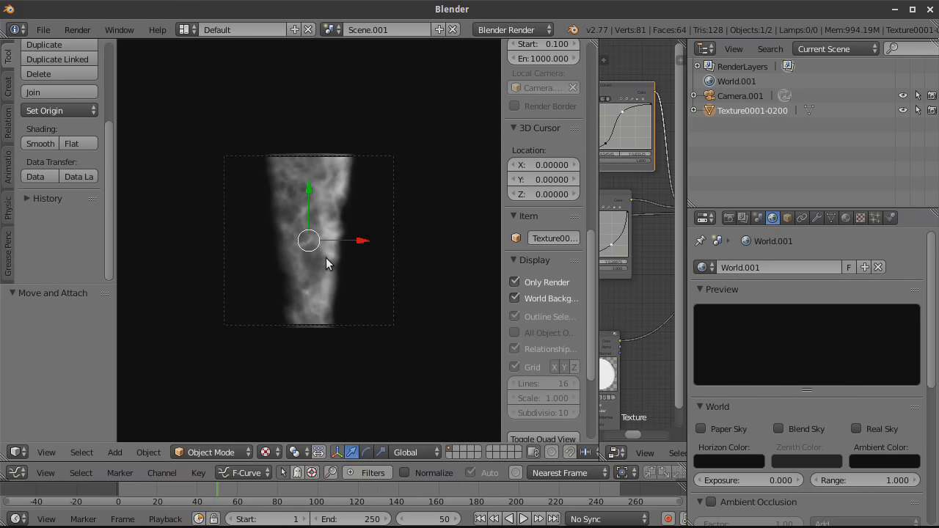
# Step: Add a Subdivision Surface modifier to the tornado plane, using Simple subdivision with 3 view subdivisions
pyautogui.click(816, 218)
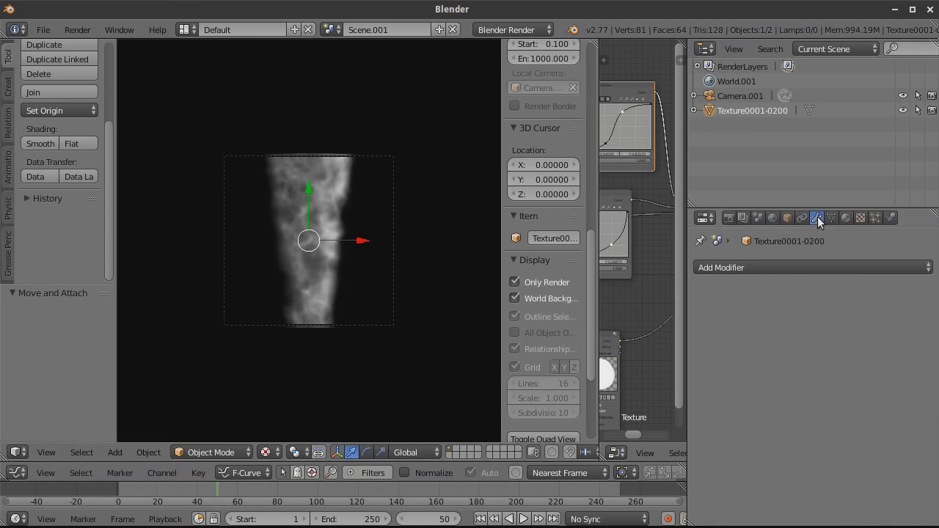
pyautogui.click(774, 268)
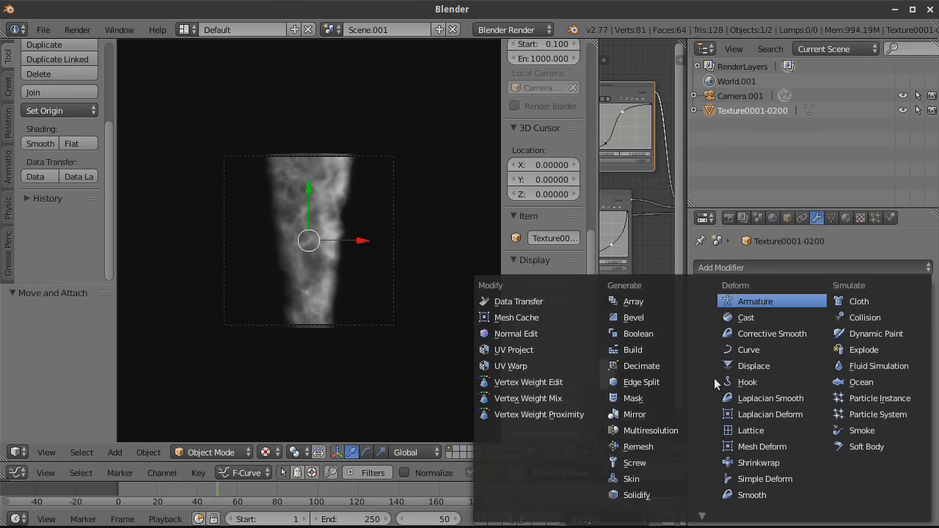
pyautogui.scroll(-1, 657, 503)
pyautogui.click(652, 490)
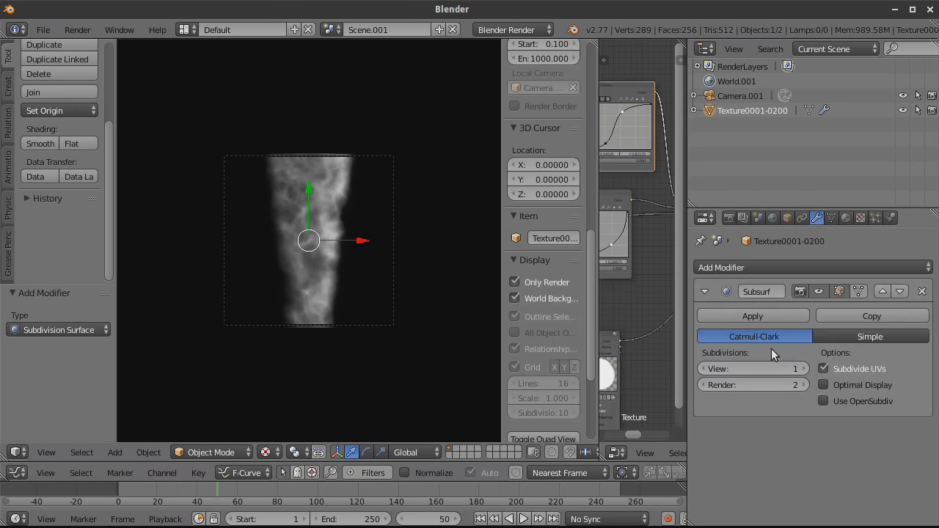
pyautogui.click(800, 369)
pyautogui.click(800, 369)
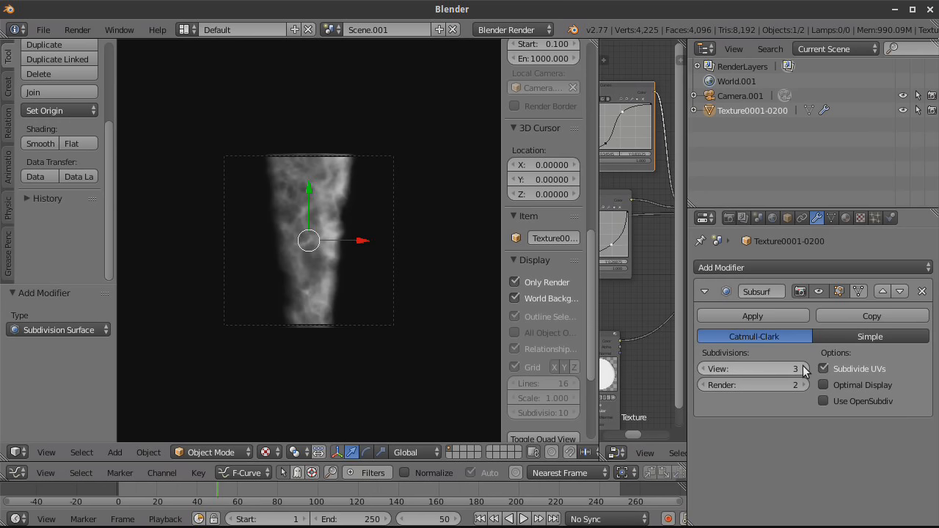
pyautogui.click(867, 336)
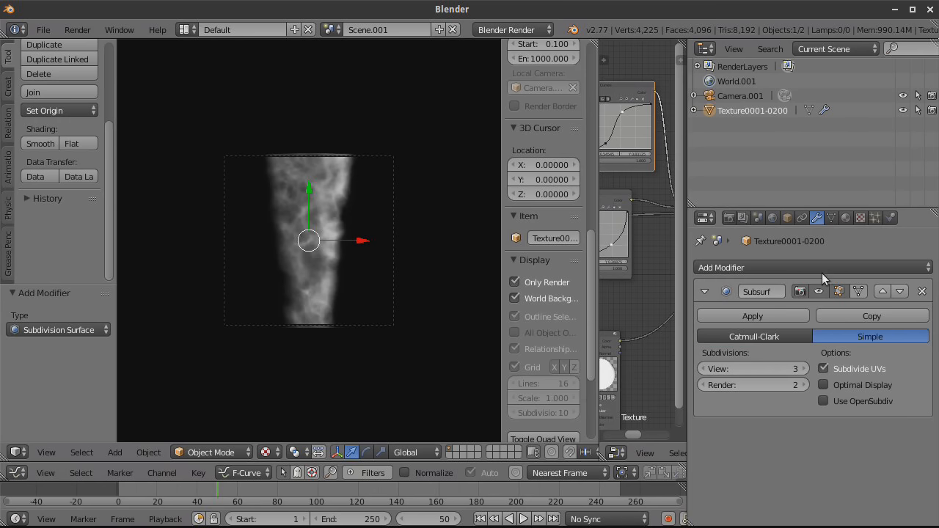
# Step: Add a Plain Axes empty at the 3D cursor
pyautogui.click(114, 452)
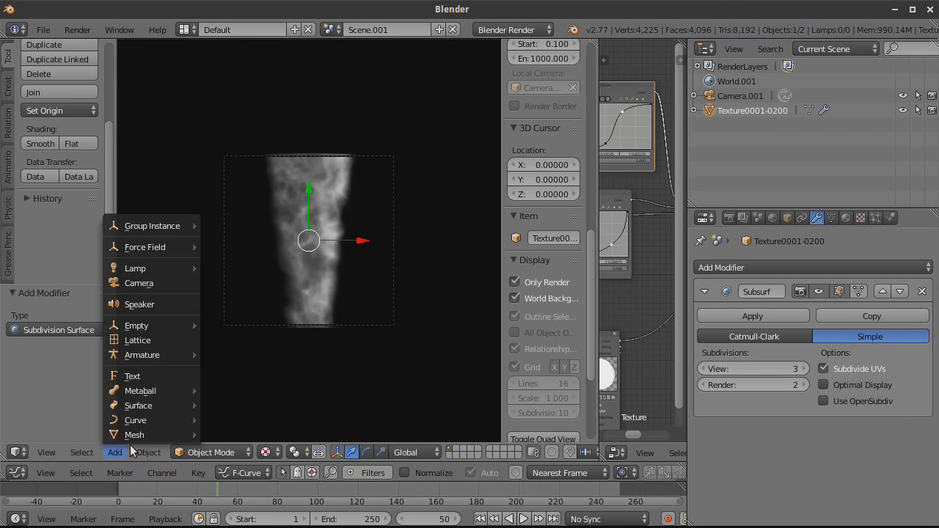
pyautogui.moveTo(146, 327)
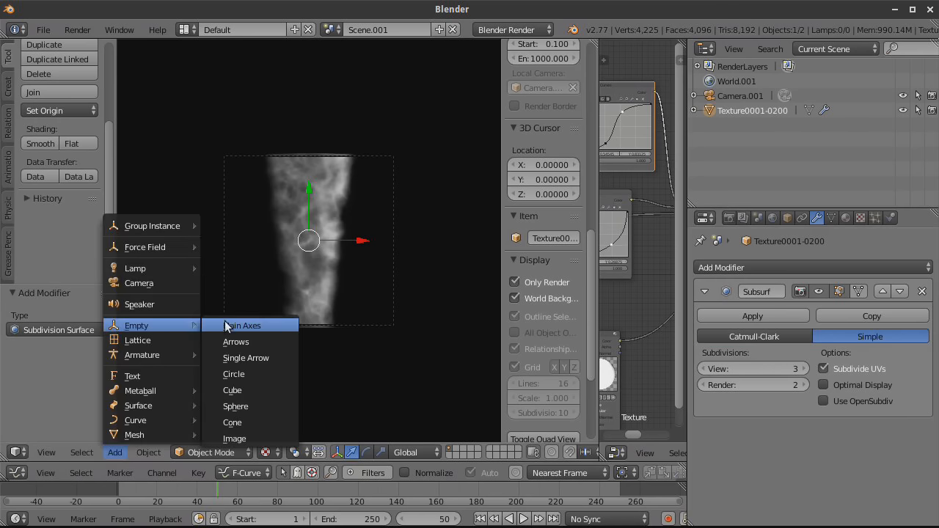
pyautogui.click(227, 326)
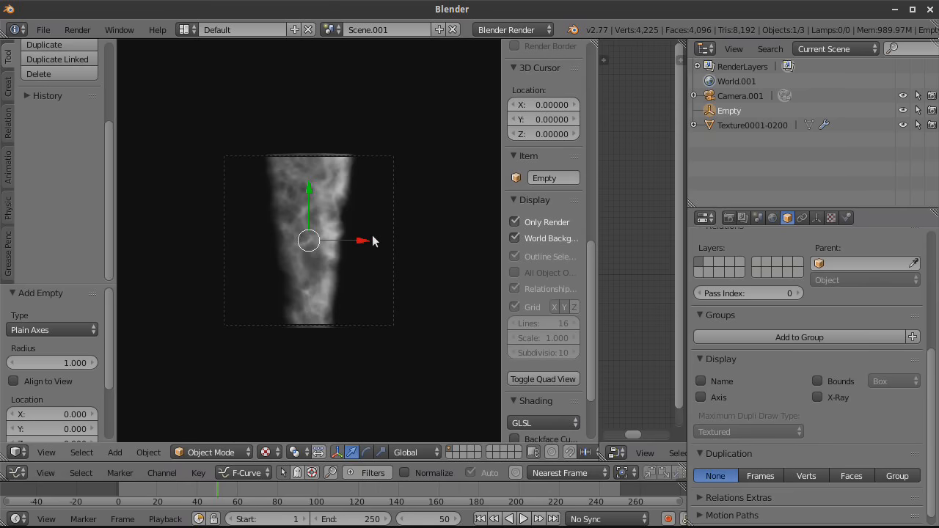
# Step: Add a Displace modifier to the Texture0001-0200 plane, create a new texture for it and open that texture's settings
pyautogui.click(728, 125)
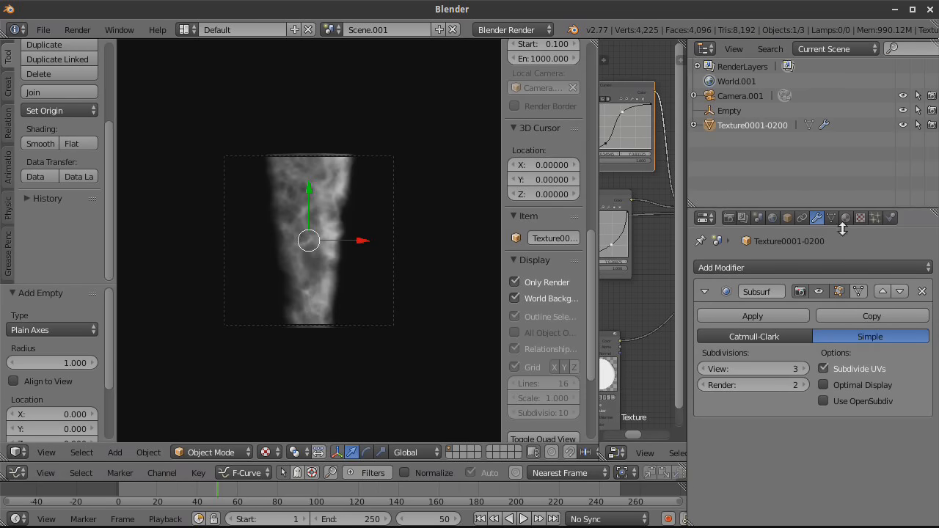
pyautogui.click(817, 267)
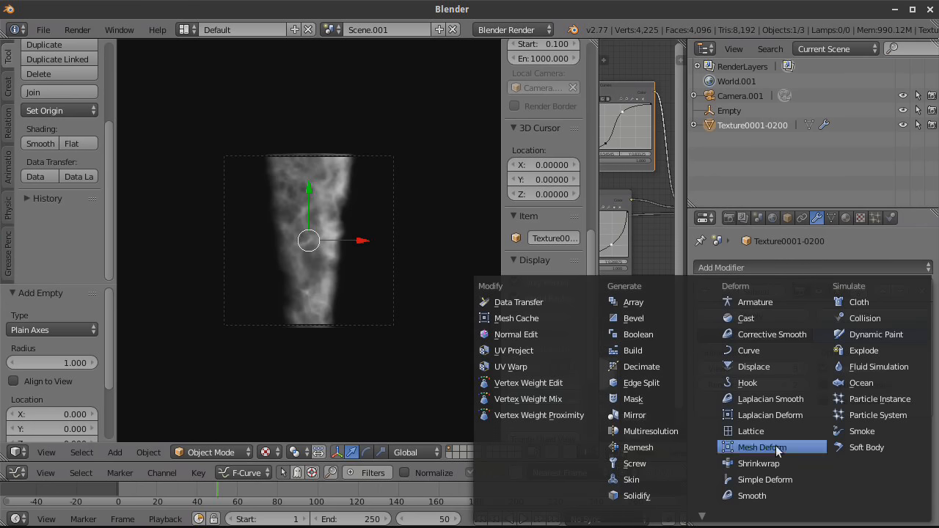
pyautogui.click(774, 366)
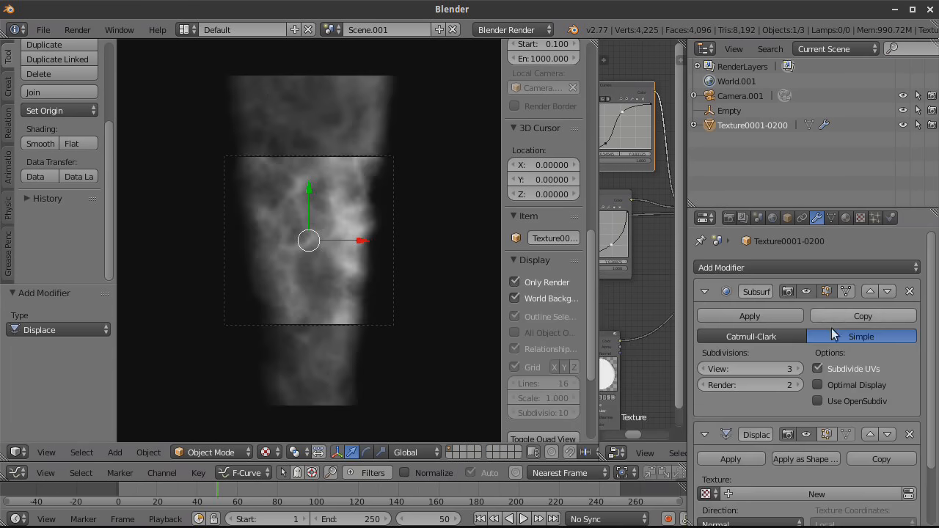
pyautogui.scroll(-3, 828, 330)
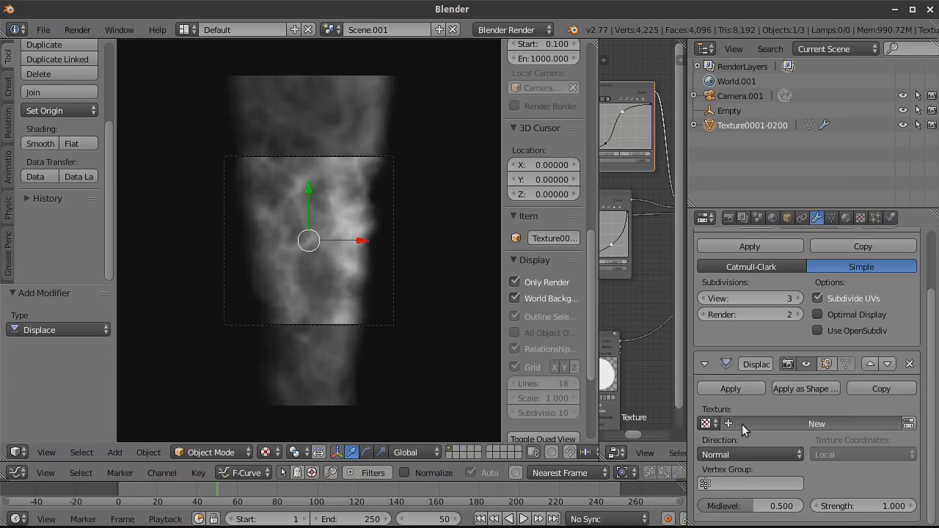
pyautogui.click(741, 423)
pyautogui.click(861, 217)
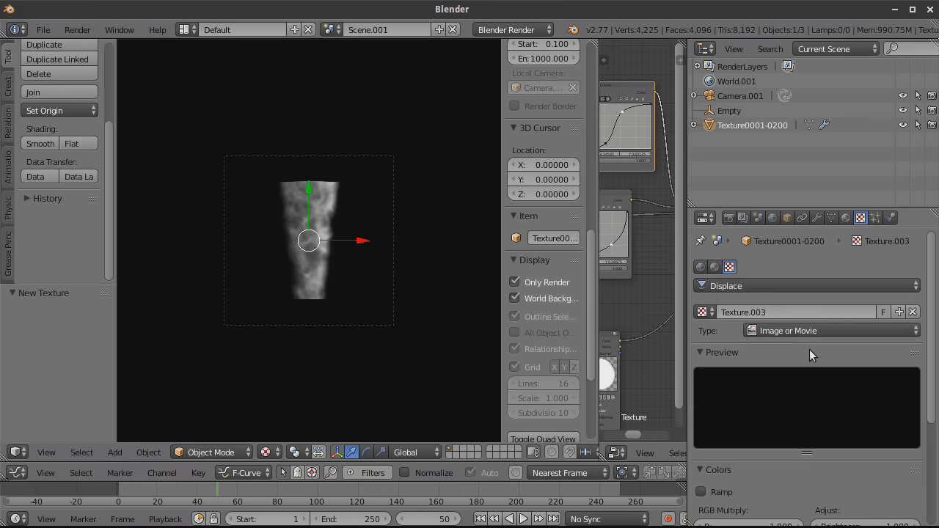
# Step: Make the displacement texture a Clouds texture and set its noise size to 1.00
pyautogui.click(797, 331)
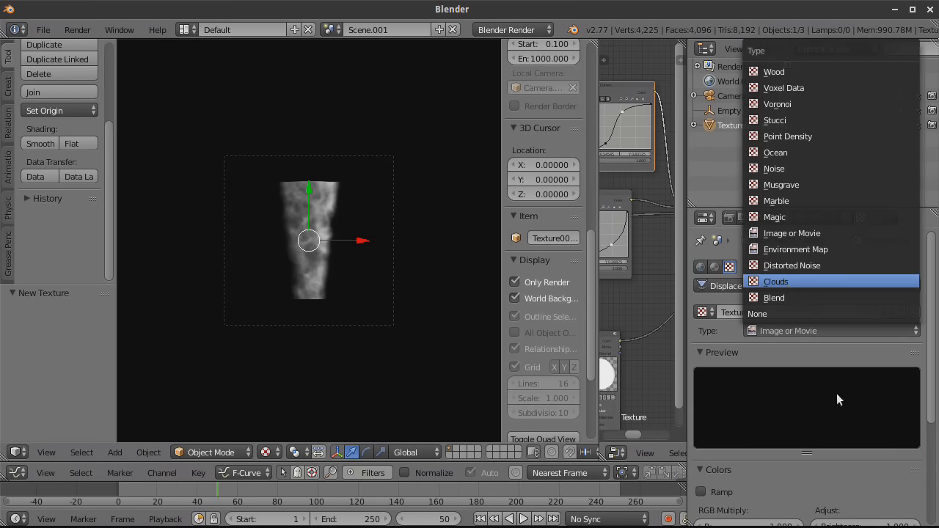
pyautogui.click(776, 282)
pyautogui.scroll(-9, 822, 411)
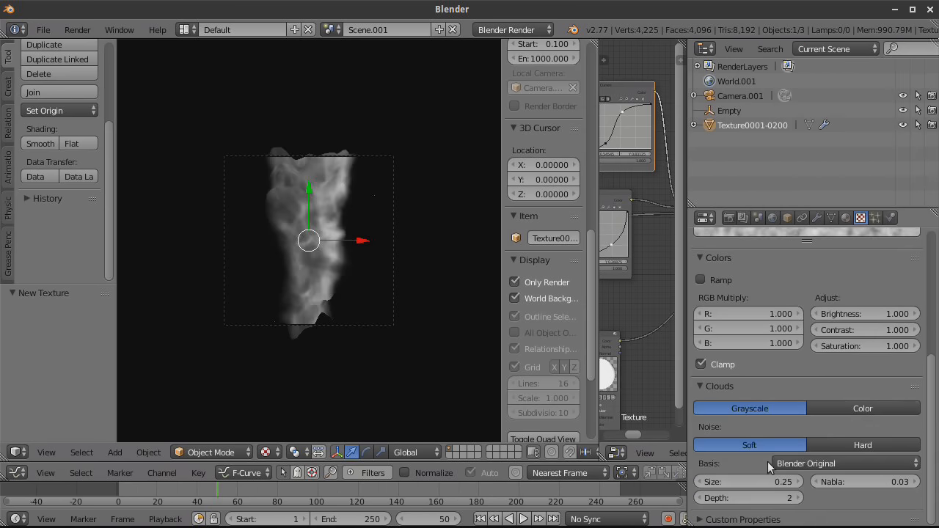
pyautogui.click(751, 481)
pyautogui.write('1')
pyautogui.press('Return')
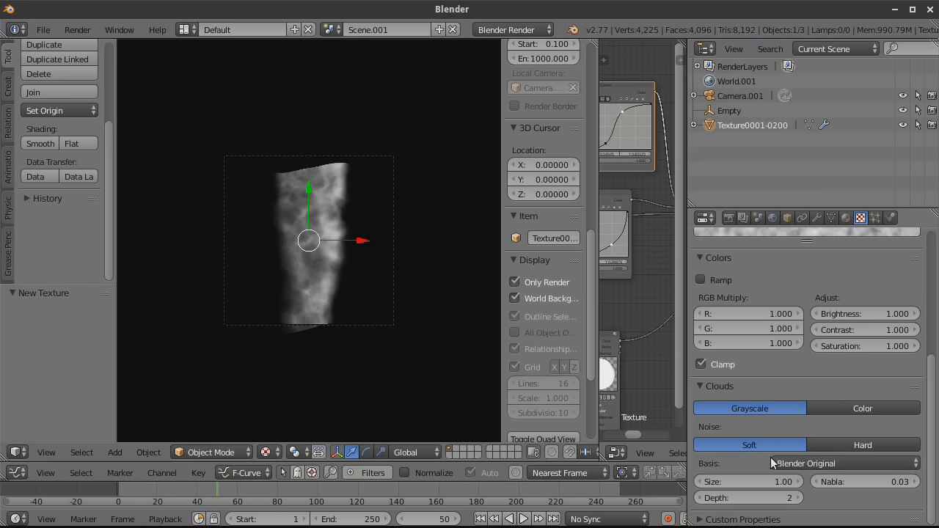
pyautogui.scroll(5, 833, 286)
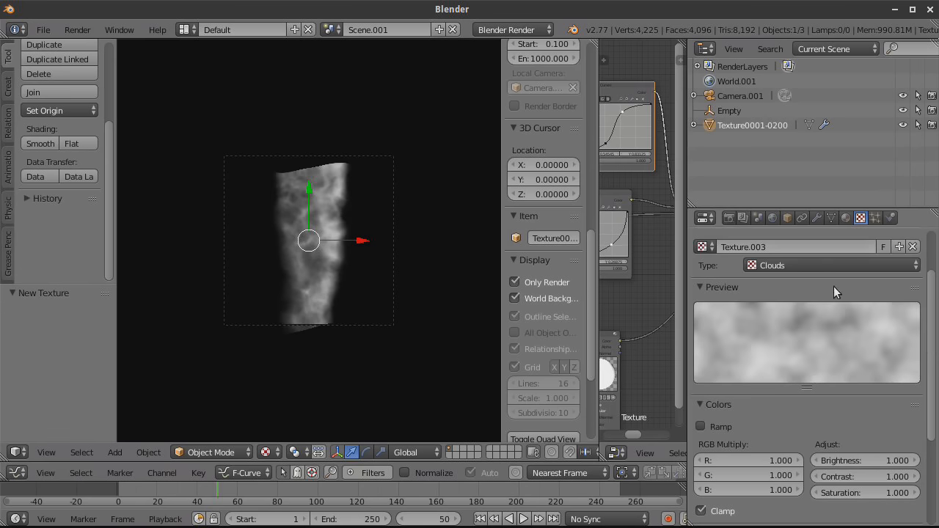
# Step: Set the Displace modifier's direction to X and its texture coordinates to Object, using Empty as the object
pyautogui.click(816, 217)
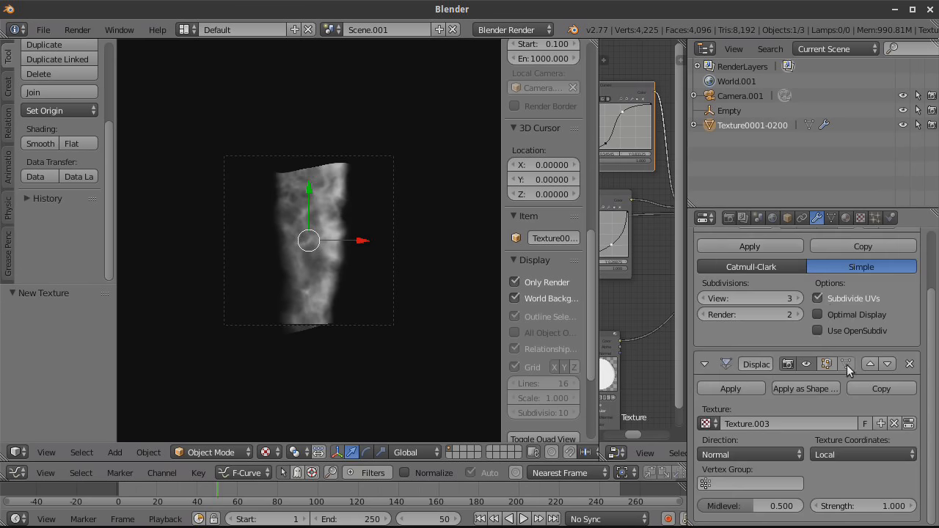
pyautogui.click(790, 454)
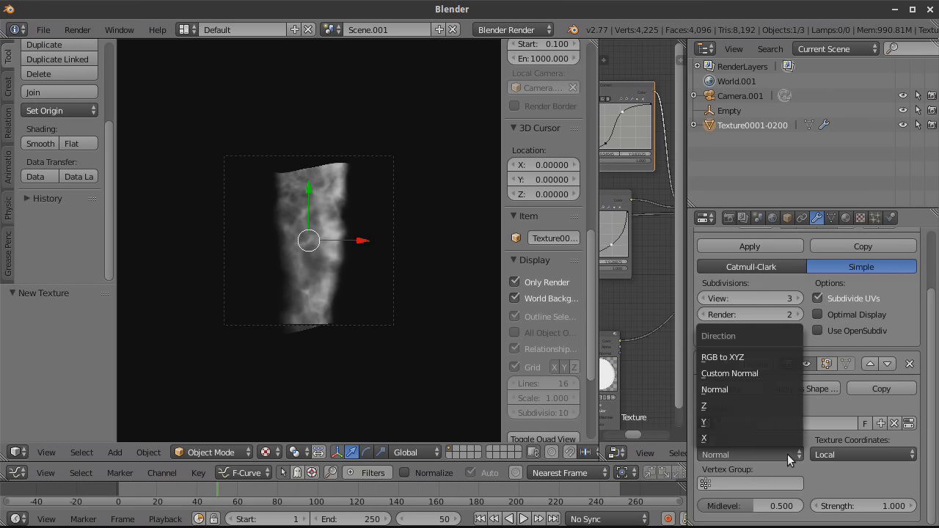
pyautogui.click(719, 438)
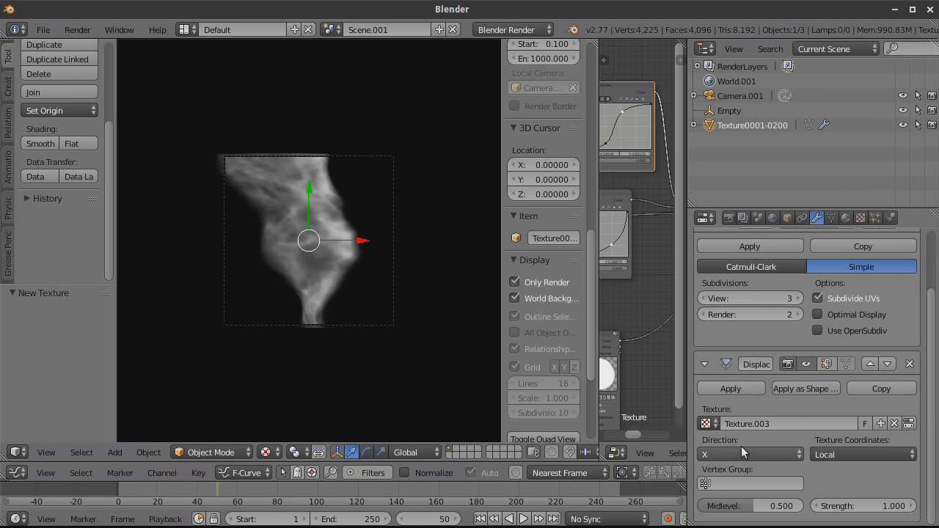
pyautogui.click(887, 453)
pyautogui.click(856, 405)
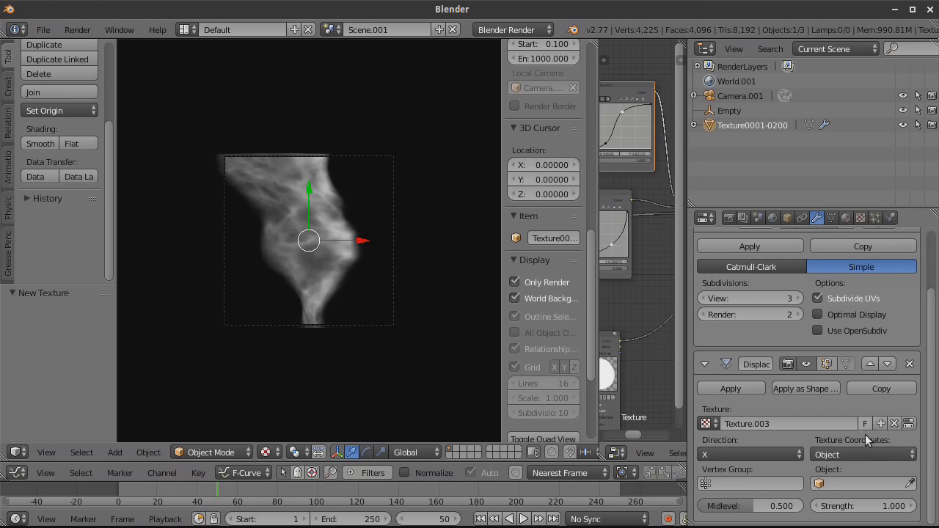
pyautogui.click(844, 484)
pyautogui.click(780, 389)
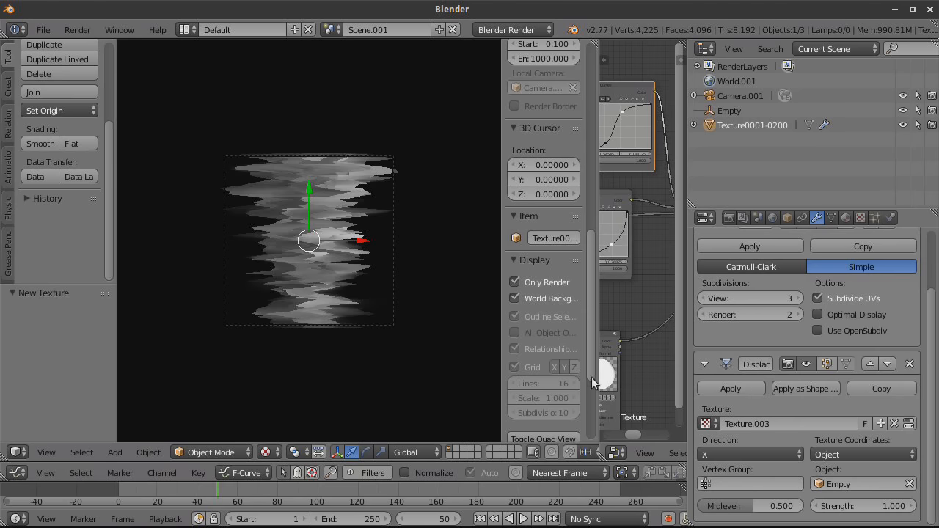
# Step: Set the Displace modifier's strength to 0.2
pyautogui.click(879, 506)
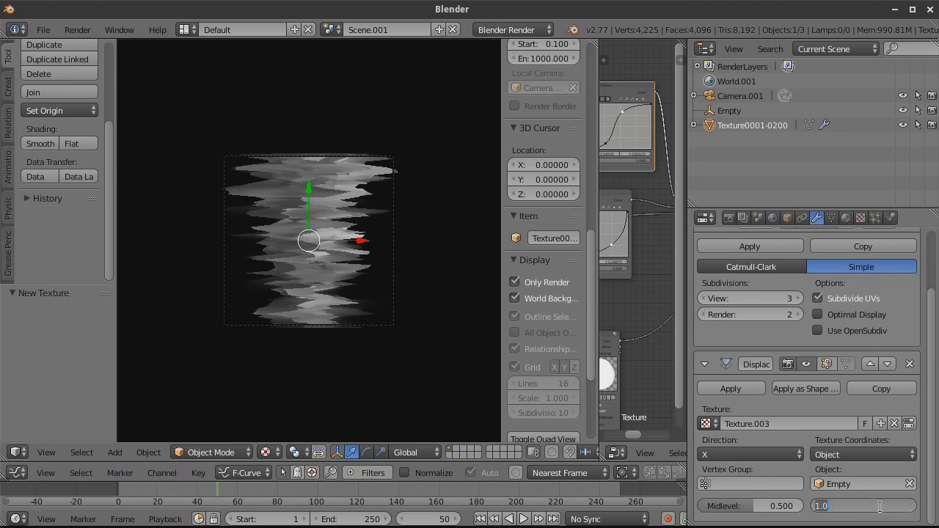
pyautogui.write('0.2')
pyautogui.press('Return')
# Step: Select the empty and scale it up by a factor of about 6.5
pyautogui.click(727, 110)
pyautogui.press('s')
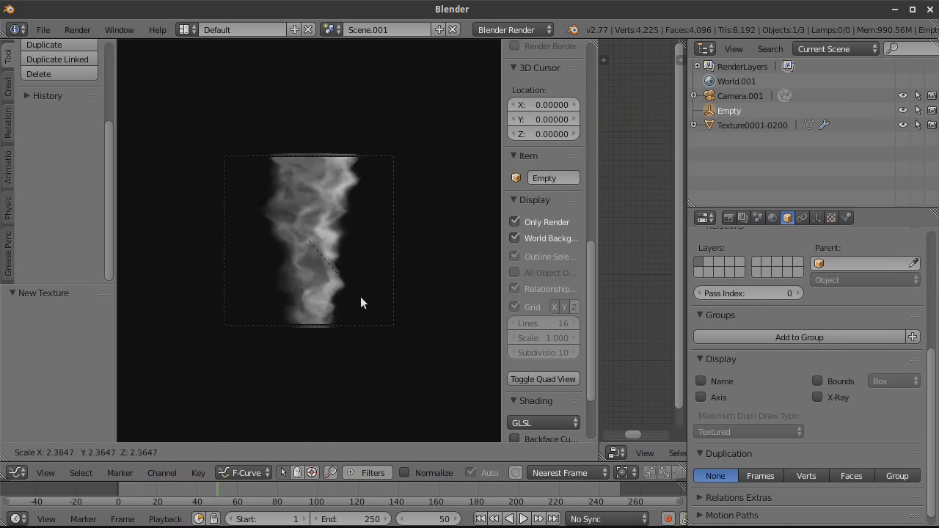
pyautogui.click(422, 366)
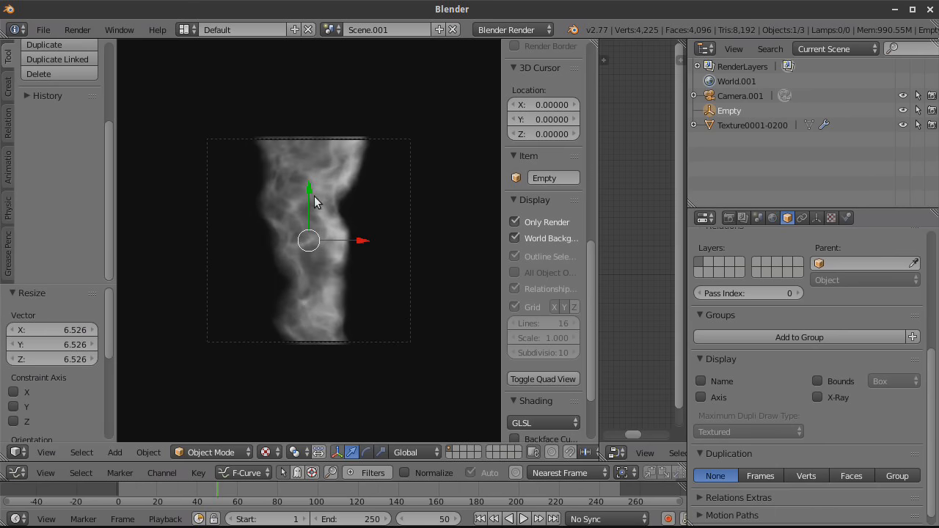
# Step: Move the empty about 2.03 units along Y and scale it by about 0.93
pyautogui.press('g')
pyautogui.press('y')
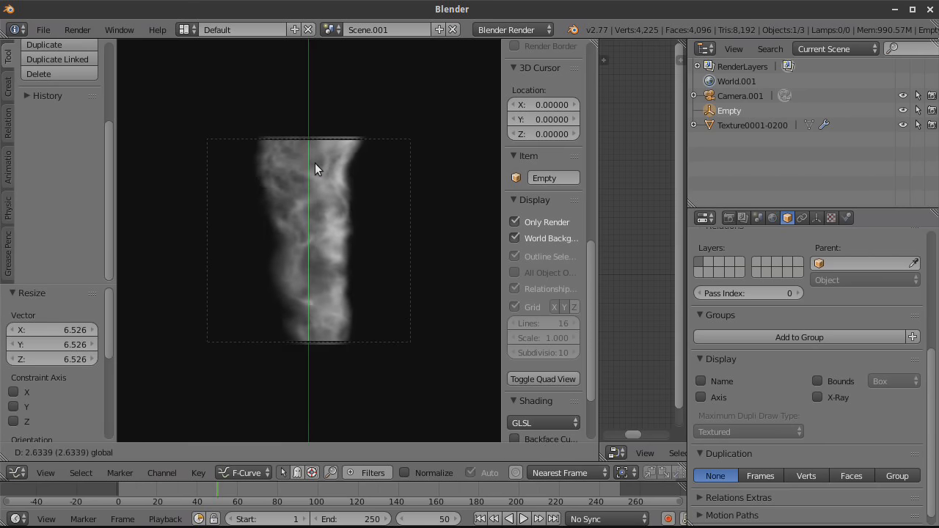
pyautogui.click(316, 171)
pyautogui.press('s')
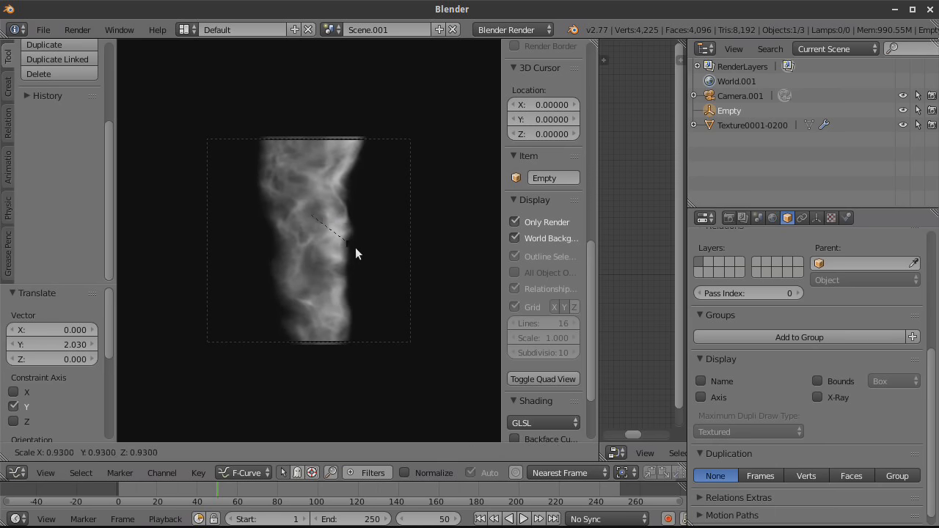
pyautogui.click(355, 248)
# Step: Go to frame 1 and disable Only Render and World Background so the empty can be seen from the side
pyautogui.click(480, 519)
pyautogui.moveTo(514, 222); pyautogui.dragTo(515, 238)
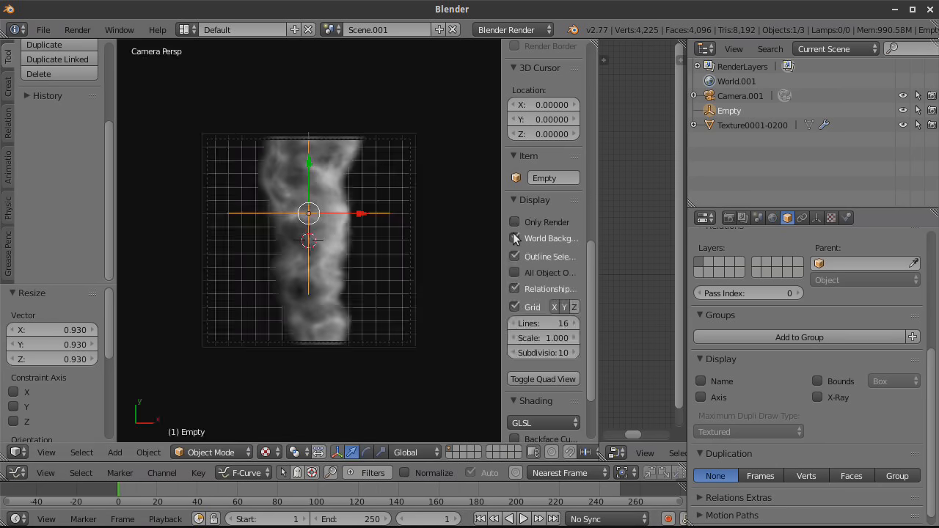
pyautogui.moveTo(363, 258); pyautogui.dragTo(494, 143, button='middle')
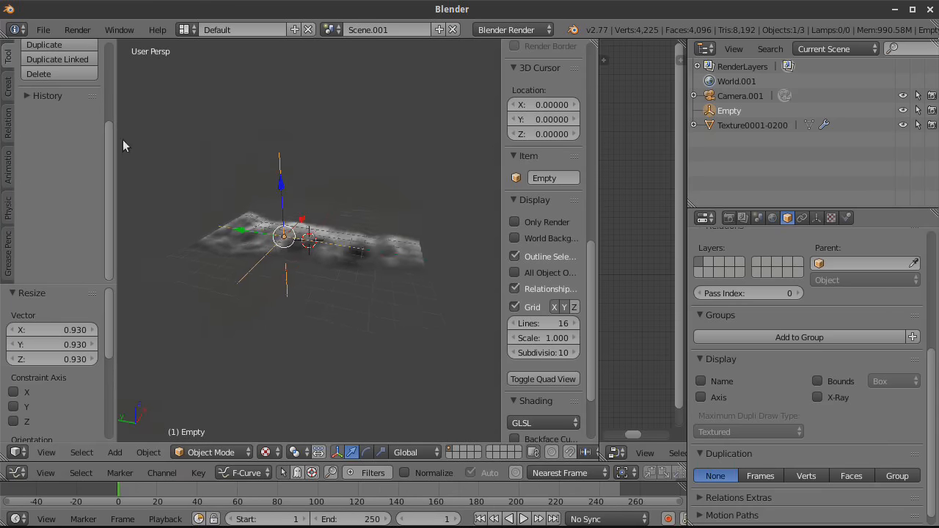
pyautogui.moveTo(326, 279); pyautogui.dragTo(352, 268, button='middle')
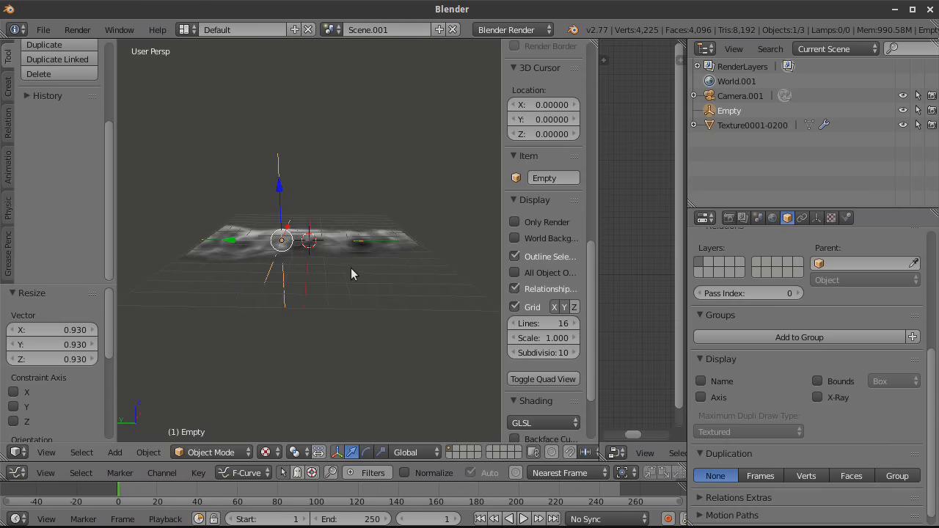
# Step: Move the empty about -2.2 units along Y and insert a keyframe for it at frame 1
pyautogui.press('g')
pyautogui.press('y')
pyautogui.click(271, 241)
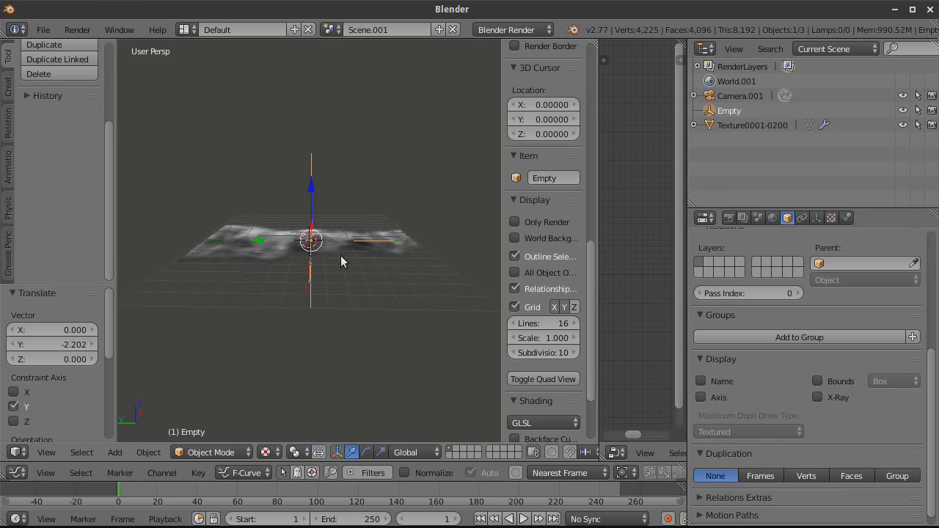
pyautogui.press('i')
pyautogui.click(341, 260)
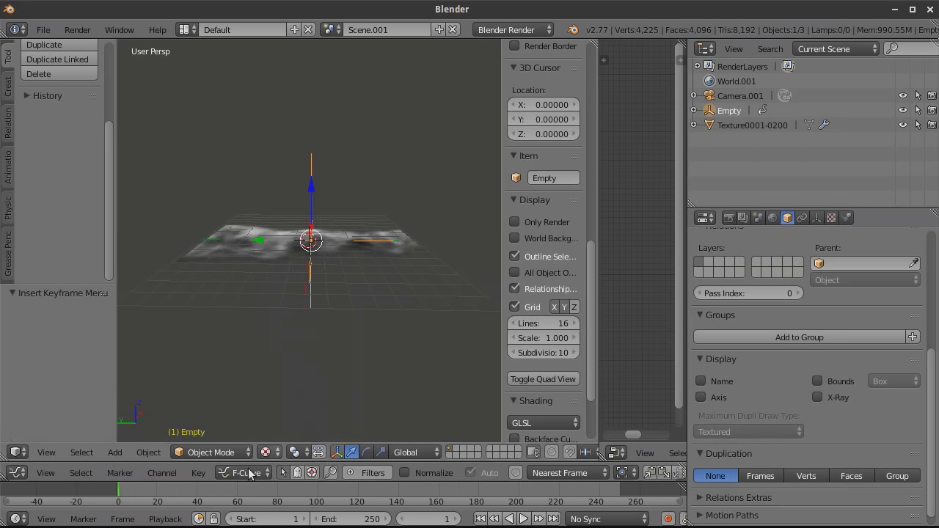
# Step: At frame 20, move the empty about 3.97 units along Y and -1.62 along Z, and insert a keyframe
pyautogui.click(156, 496)
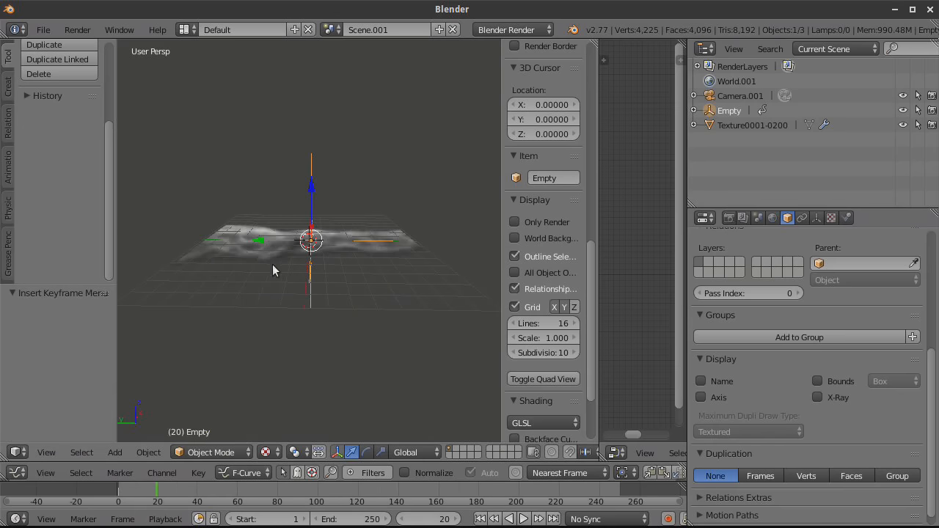
pyautogui.press('g')
pyautogui.press('y')
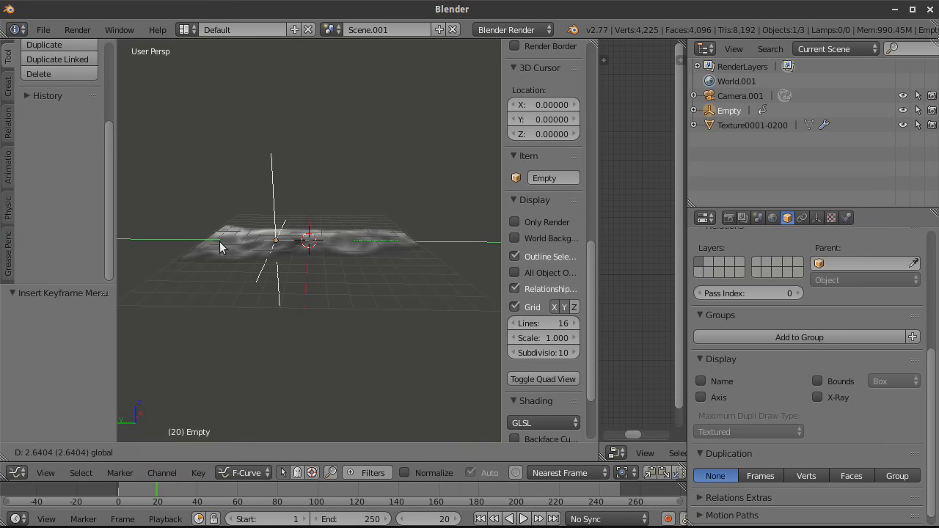
pyautogui.click(206, 245)
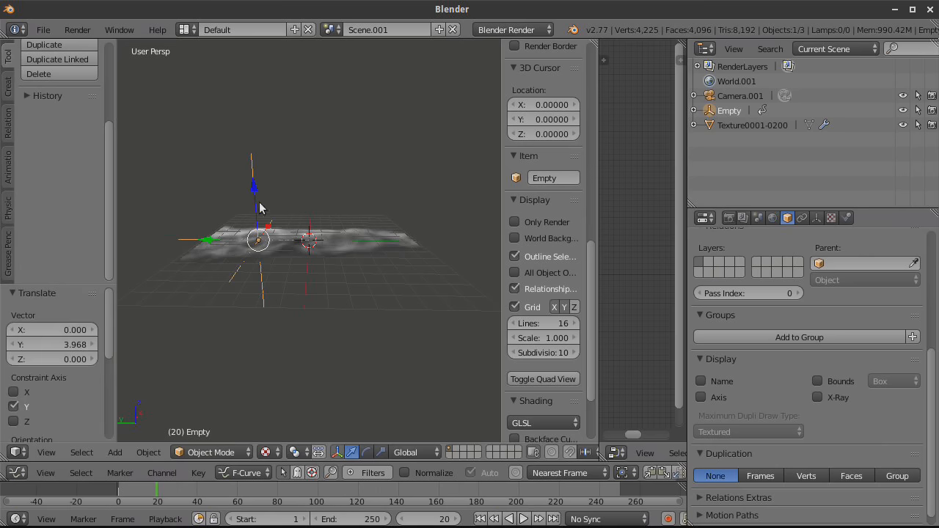
pyautogui.press('g')
pyautogui.press('z')
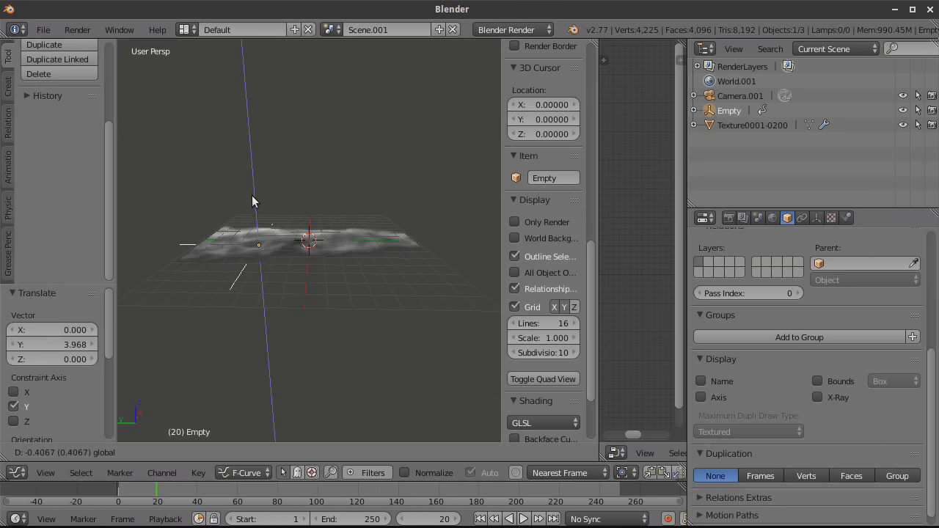
pyautogui.click(252, 214)
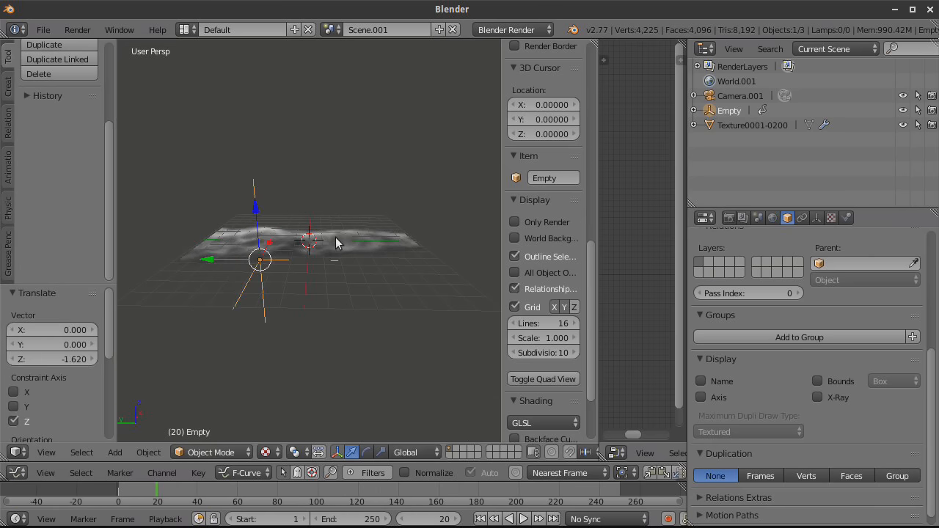
pyautogui.press('i')
pyautogui.click(336, 239)
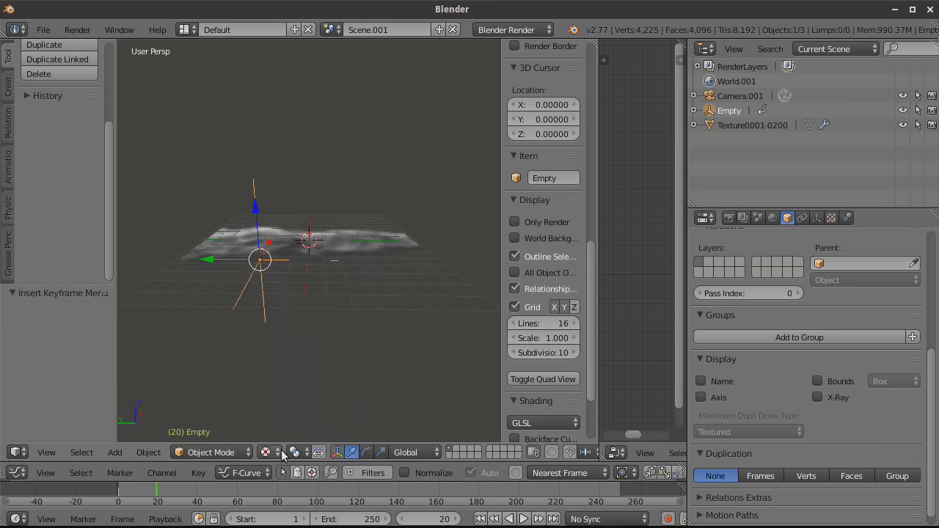
# Step: Set the empty's animation curves to linear extrapolation
pyautogui.click(169, 474)
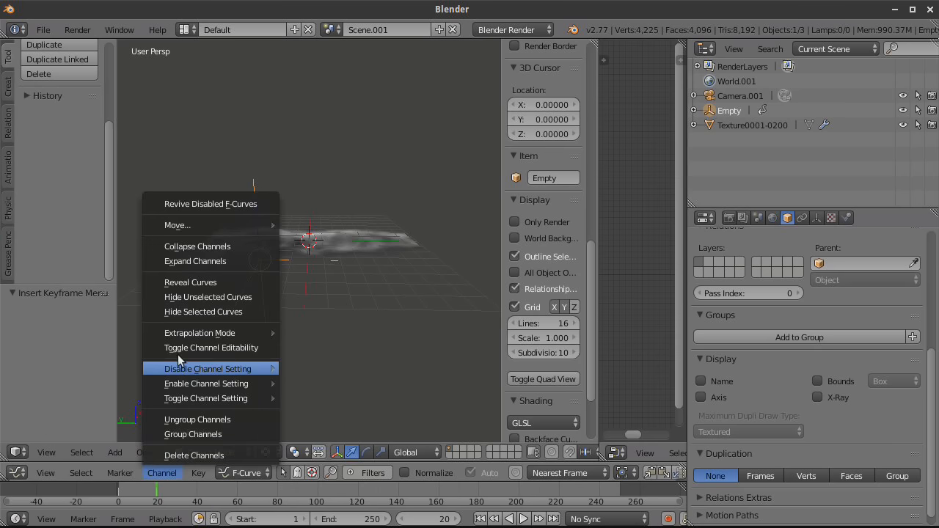
pyautogui.moveTo(193, 335)
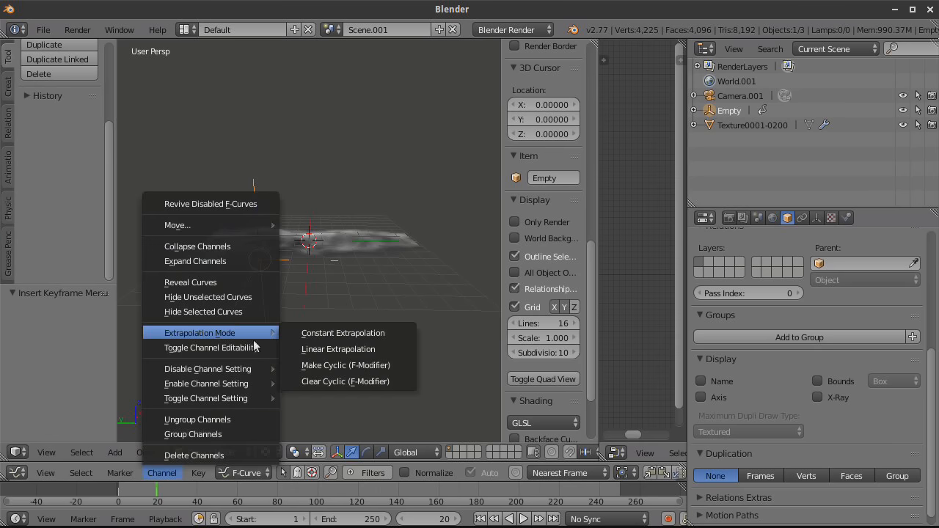
pyautogui.click(334, 349)
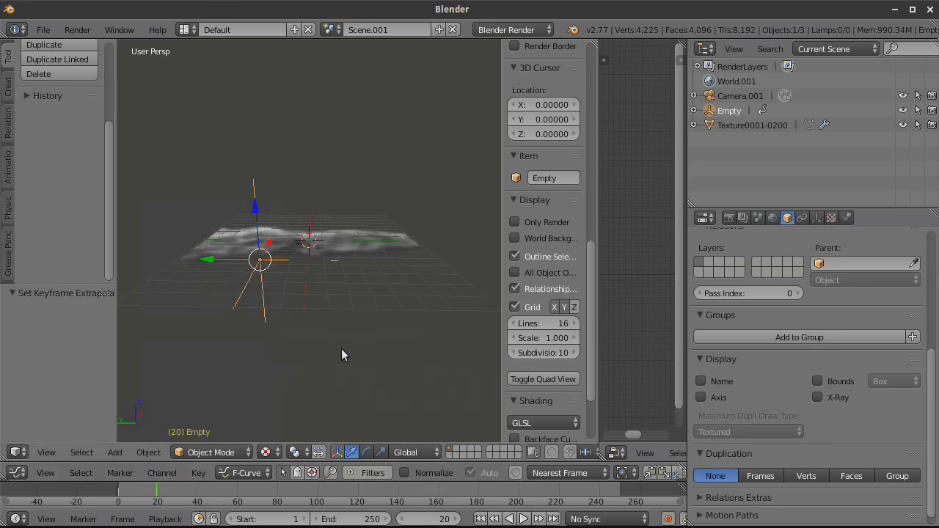
# Step: Play the animation and scrub back through the early frames to check the empty's movement
pyautogui.hotkey('alt', 'a')
pyautogui.moveTo(227, 499); pyautogui.dragTo(164, 505)
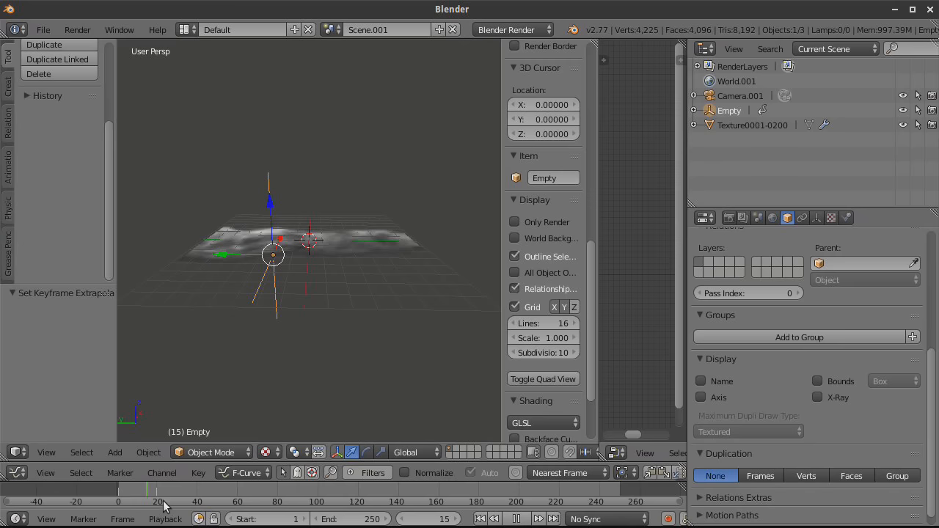
pyautogui.hotkey('alt', 'a')
# Step: Return to the camera view and enable Only Render and World Background
pyautogui.click(46, 452)
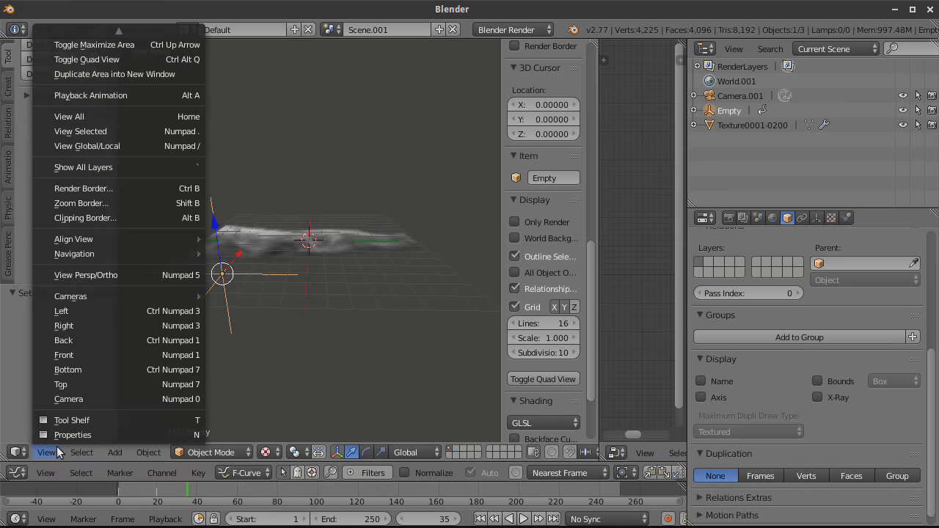
pyautogui.click(82, 399)
pyautogui.click(514, 222)
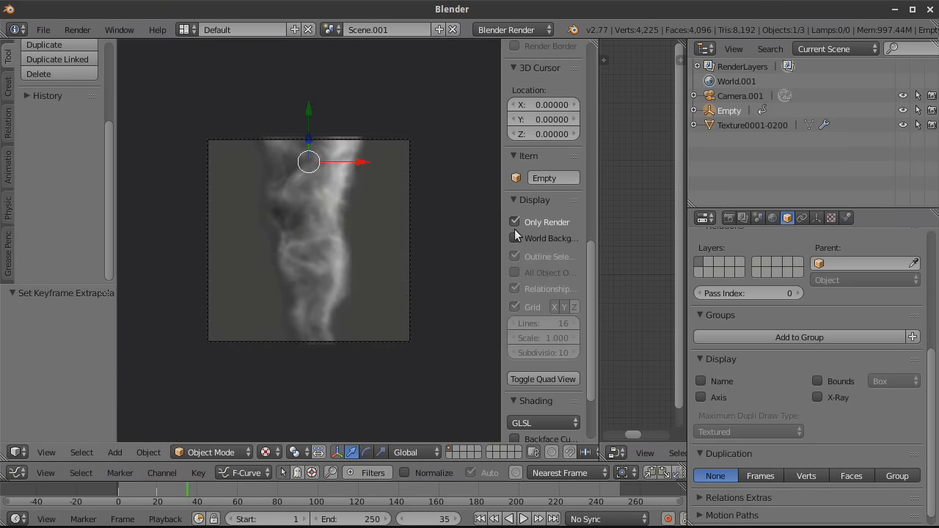
pyautogui.click(514, 238)
# Step: Play the animation from frame 1 in the camera view to preview the moving tornado displacement
pyautogui.click(479, 518)
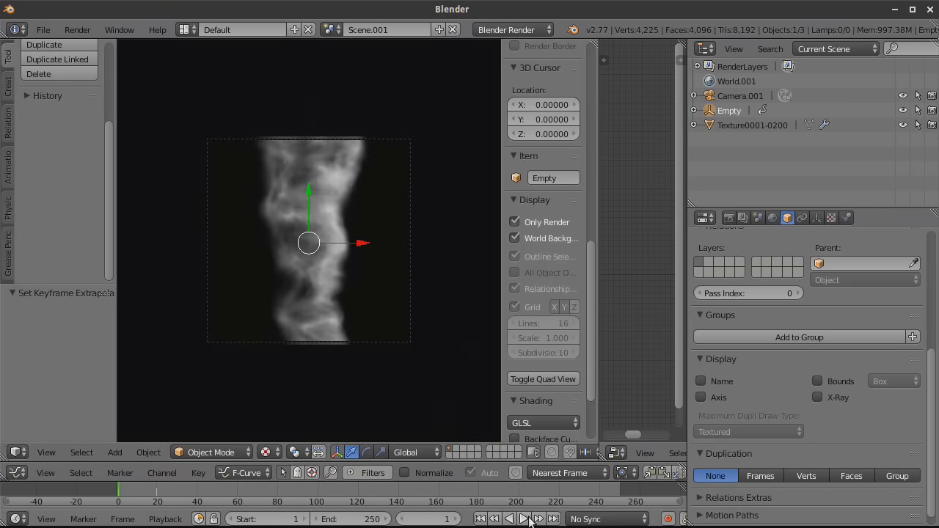
pyautogui.click(523, 519)
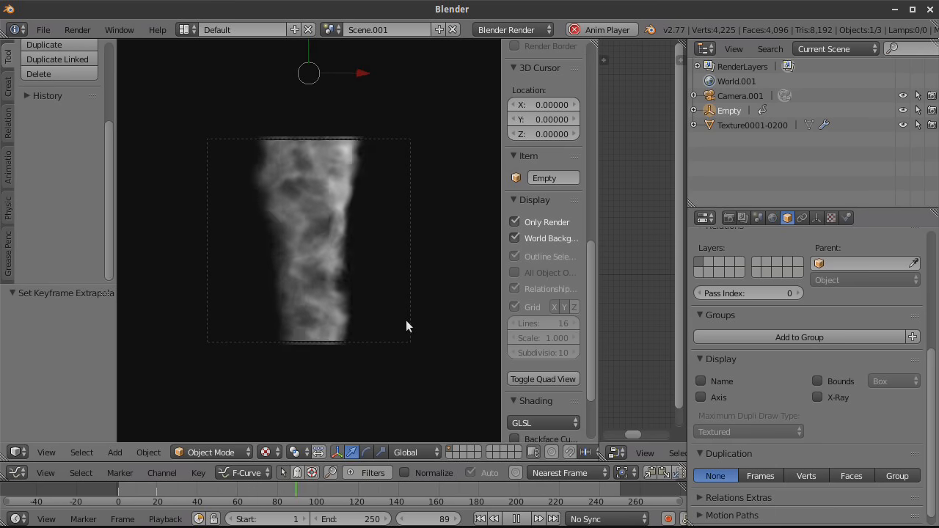
pyautogui.hotkey('alt', 'a')
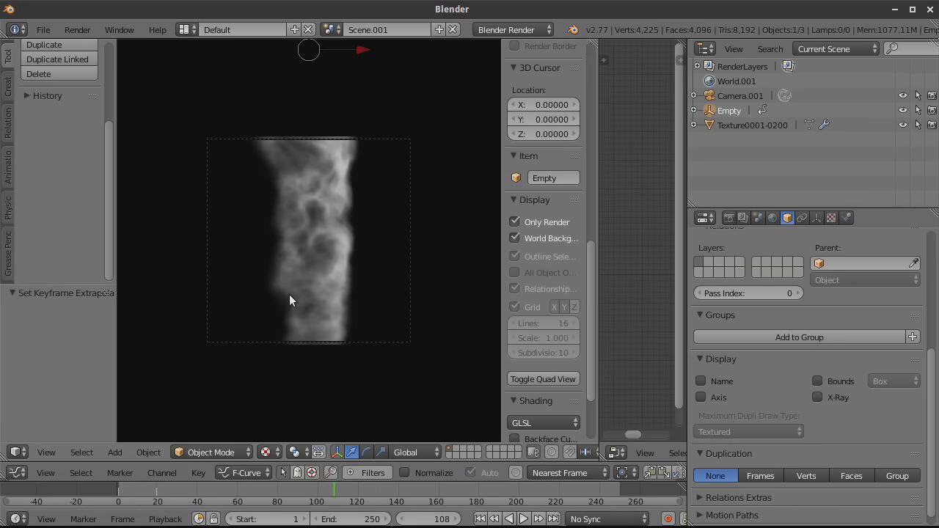
# Step: Add a second Displace modifier to the tornado plane and assign Texture.003 to it
pyautogui.click(758, 130)
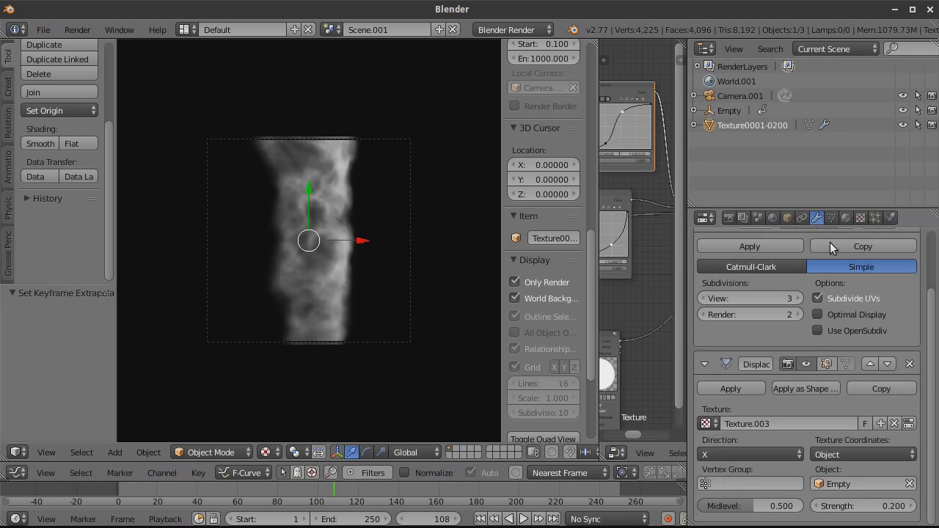
pyautogui.scroll(3, 828, 247)
pyautogui.click(819, 265)
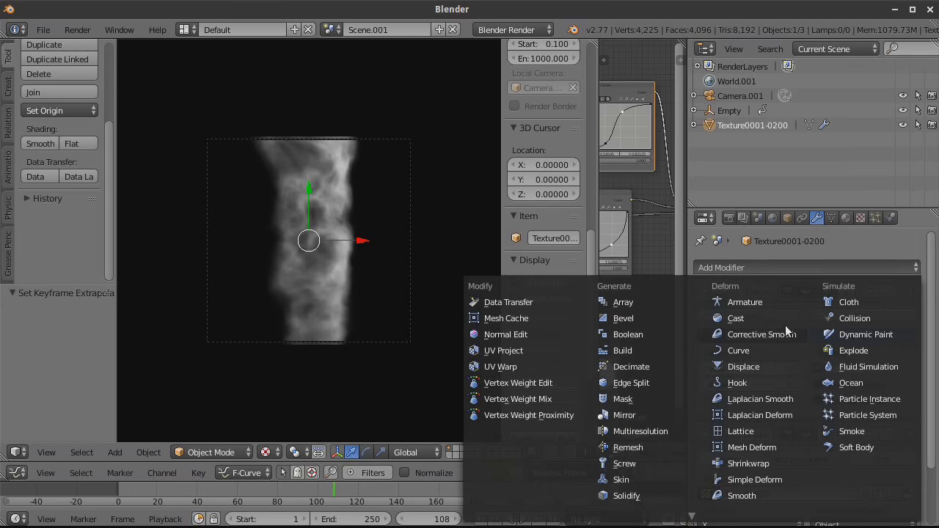
pyautogui.click(777, 367)
pyautogui.scroll(-5, 840, 390)
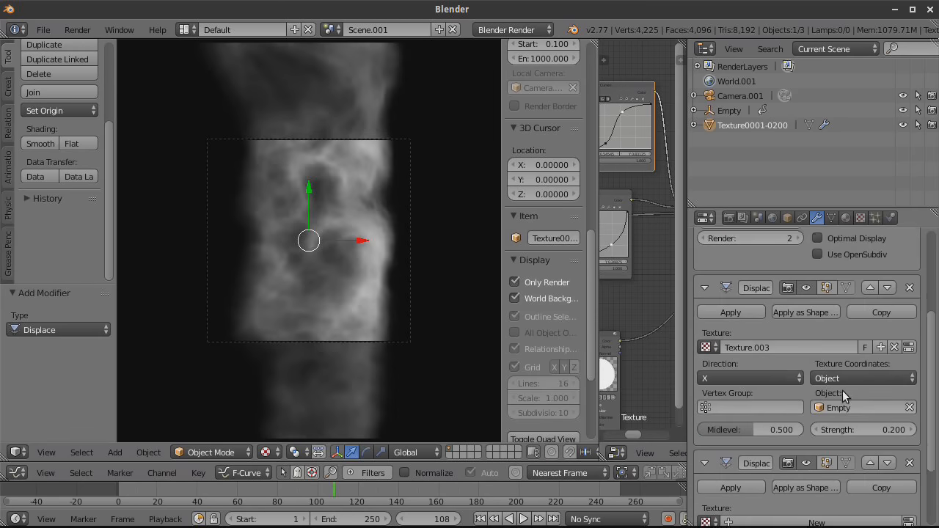
pyautogui.scroll(-3, 842, 390)
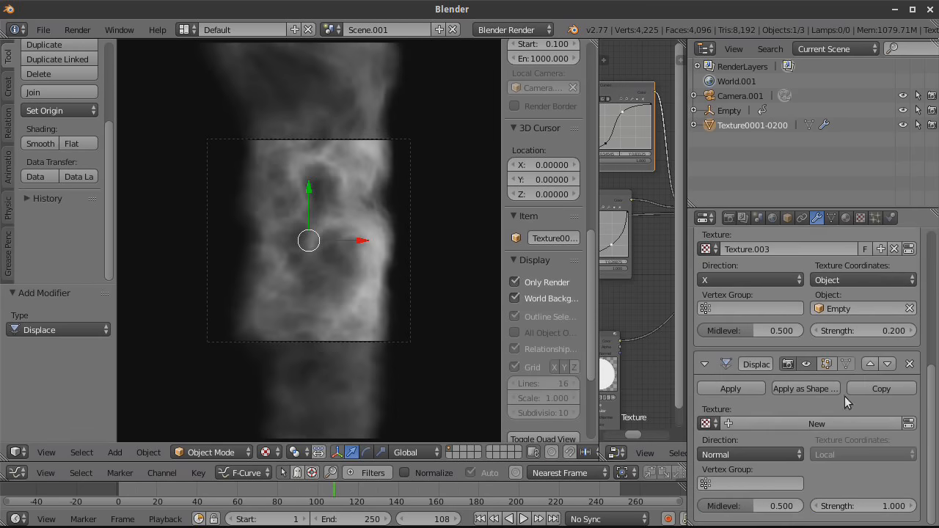
pyautogui.click(705, 422)
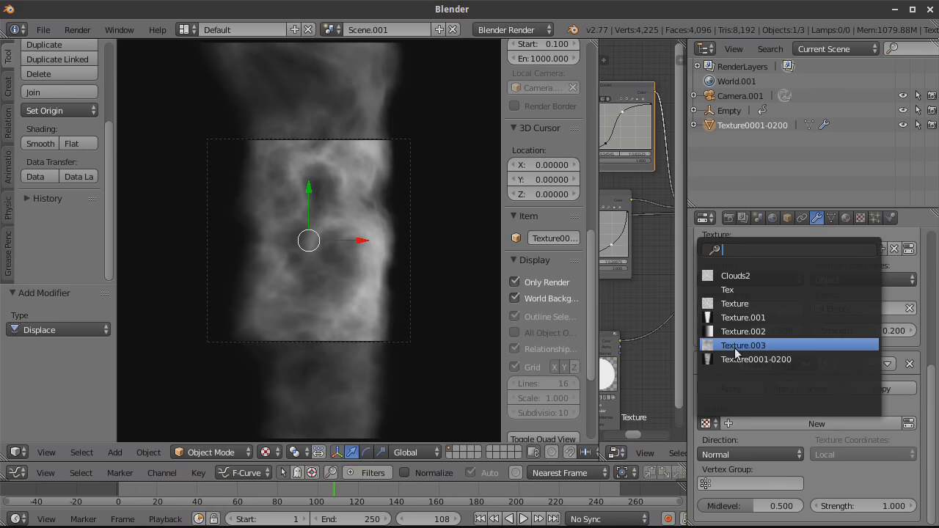
pyautogui.click(737, 345)
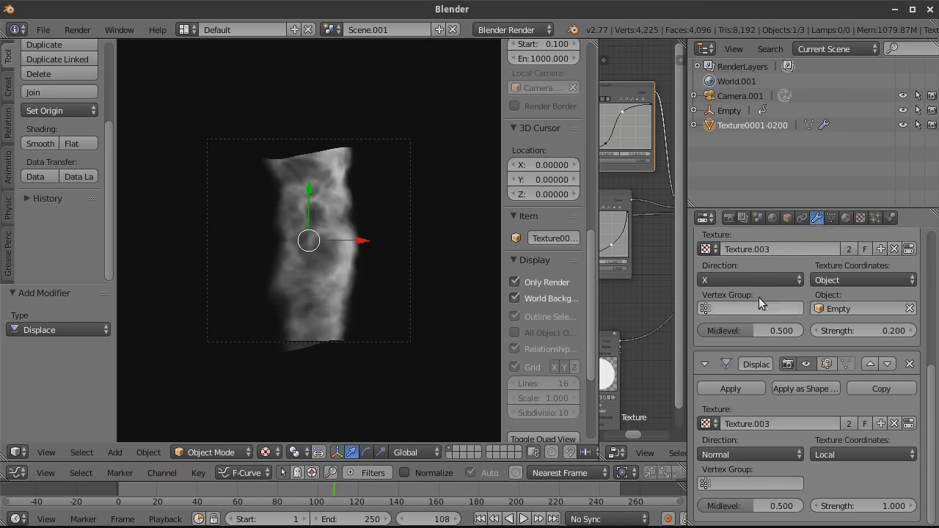
# Step: Set the second Displace modifier to the Y direction, Object coordinates using Empty, and a strength of 0.1
pyautogui.click(746, 449)
pyautogui.click(729, 427)
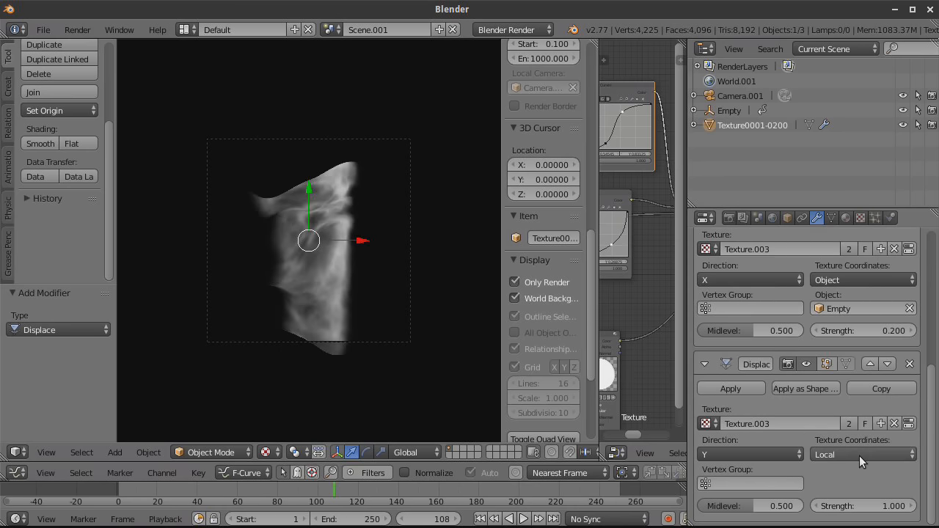
pyautogui.click(859, 455)
pyautogui.click(829, 407)
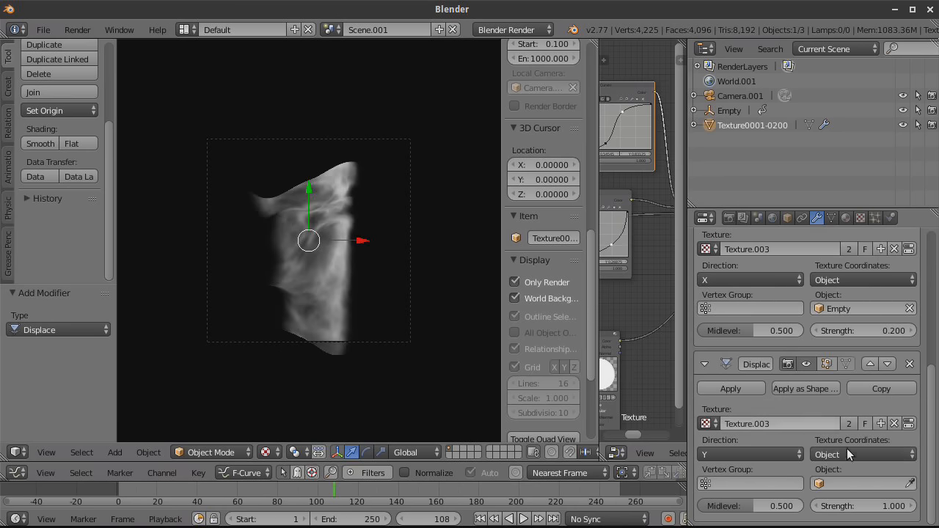
pyautogui.click(863, 485)
pyautogui.click(829, 390)
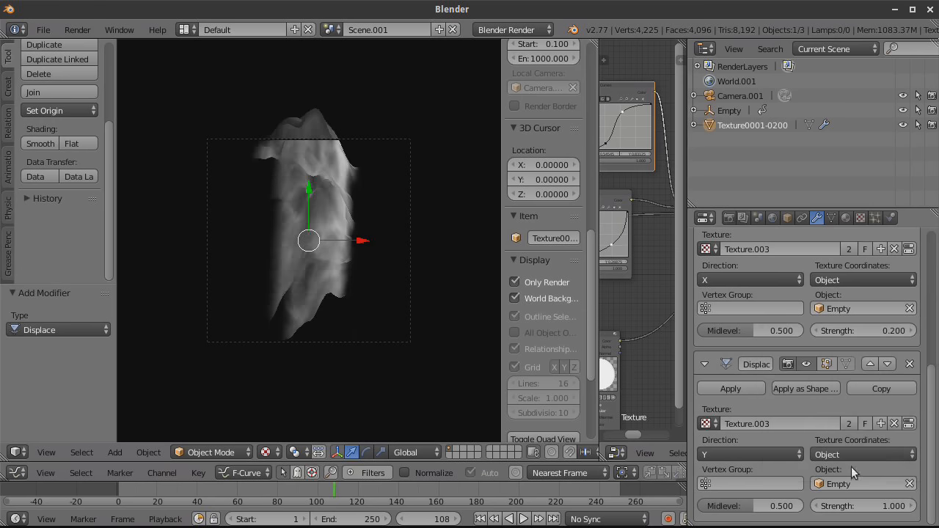
pyautogui.click(868, 504)
pyautogui.write('0.')
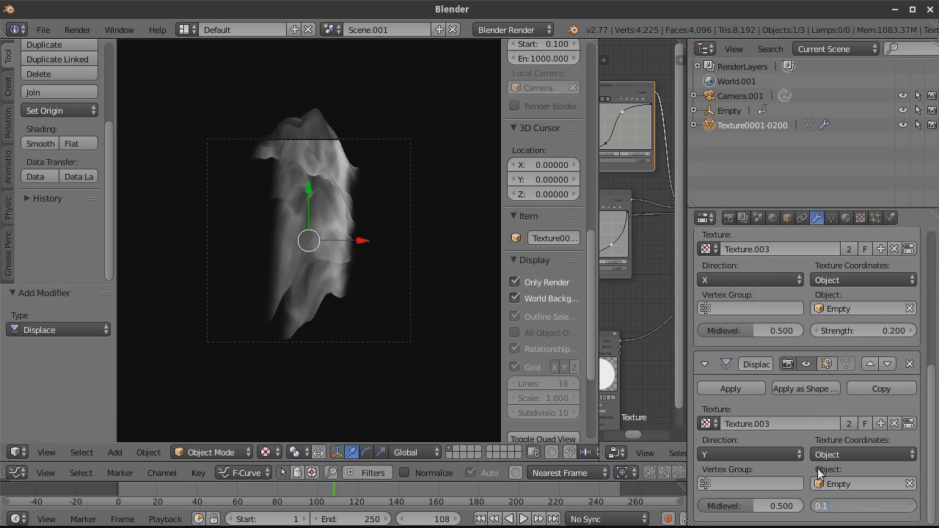
pyautogui.write('1')
pyautogui.press('Return')
# Step: Move the camera along the global Z axis by about -1.16
pyautogui.rightClick(410, 298)
pyautogui.press('g')
pyautogui.press('z')
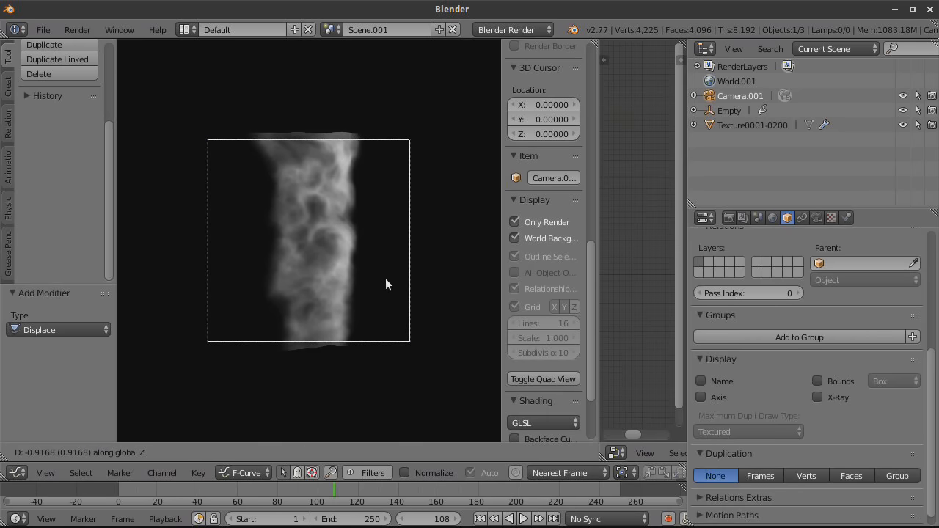
pyautogui.click(368, 257)
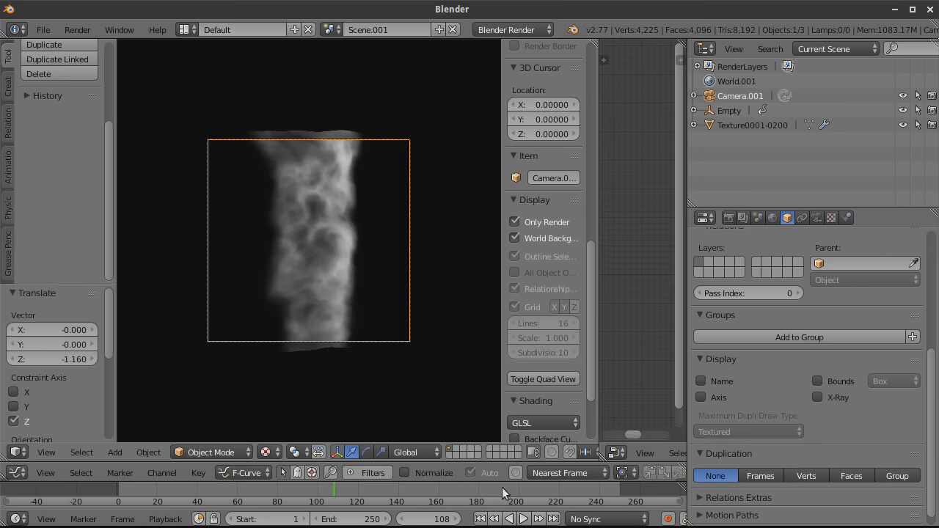
# Step: Play the animation from the first frame to check the combined X and Y displacement, and stop it
pyautogui.click(480, 518)
pyautogui.click(523, 519)
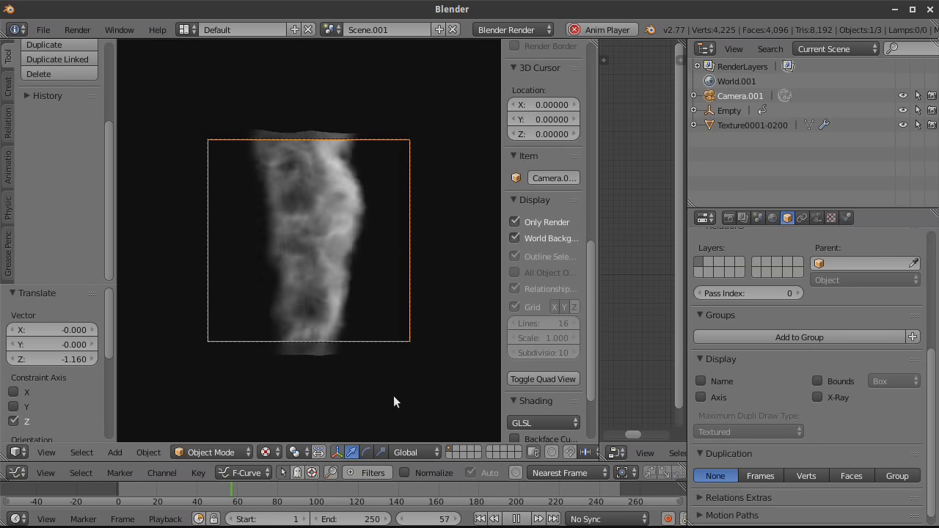
pyautogui.click(514, 519)
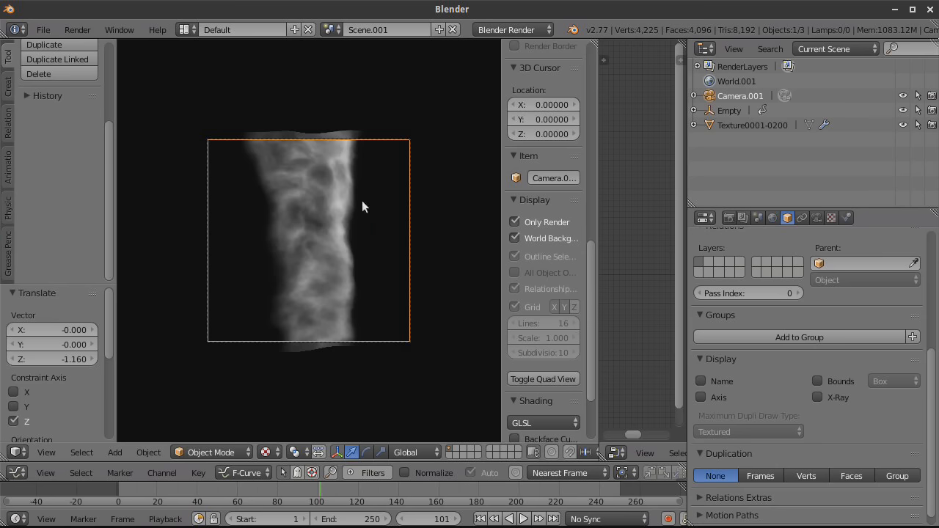
# Step: Preview the tornado plane's cloud material alone by linking it directly to the output color, removing the alpha link, and playing the animation
pyautogui.moveTo(600, 178); pyautogui.dragTo(469, 178)
pyautogui.click(724, 122)
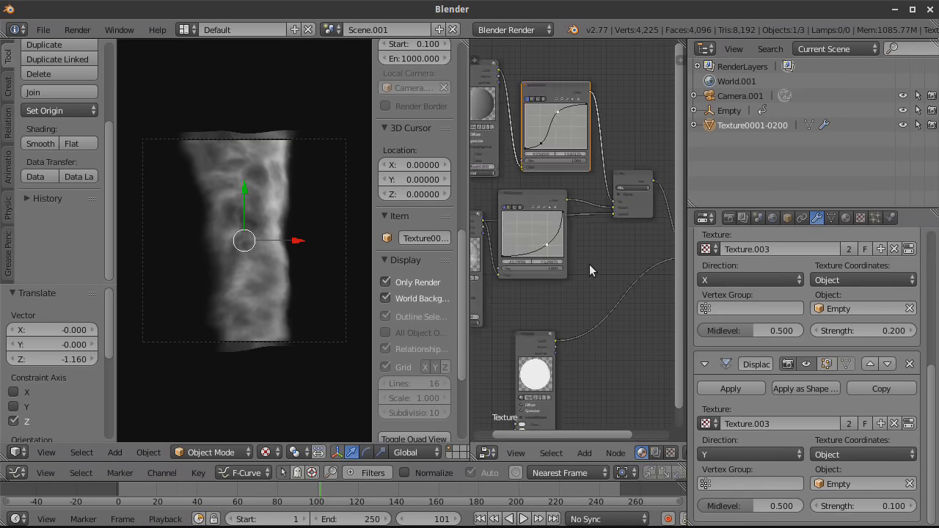
pyautogui.scroll(-4, 590, 262)
pyautogui.moveTo(590, 258); pyautogui.dragTo(577, 210, button='middle')
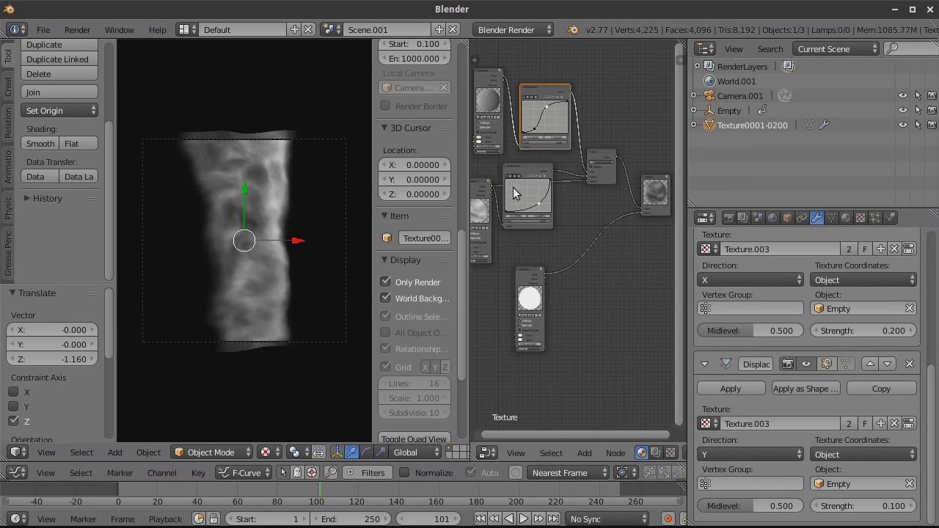
pyautogui.moveTo(491, 189); pyautogui.dragTo(641, 212)
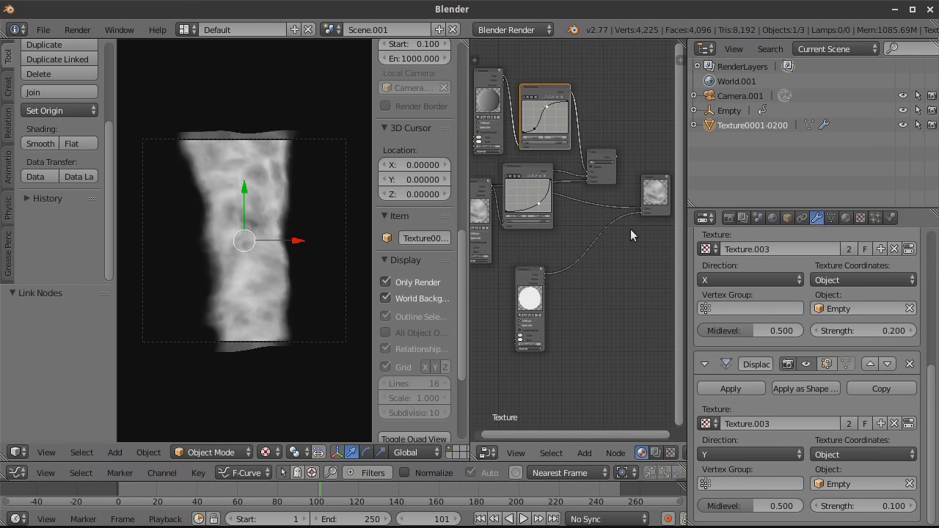
pyautogui.moveTo(641, 213); pyautogui.dragTo(321, 297)
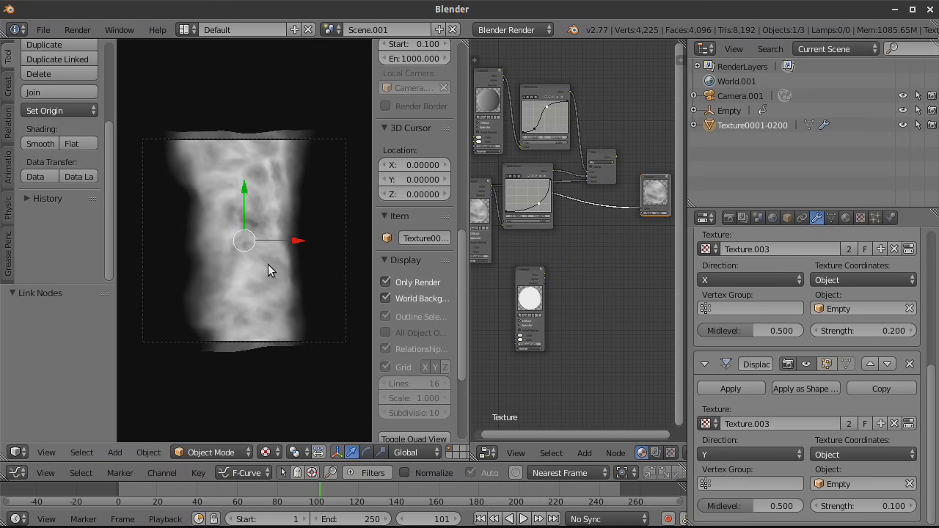
pyautogui.scroll(2, 275, 259)
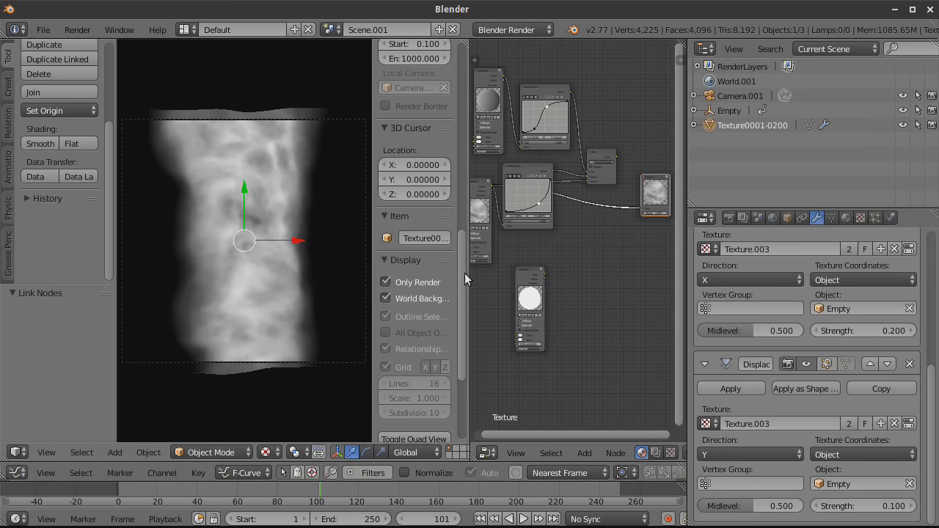
pyautogui.click(442, 489)
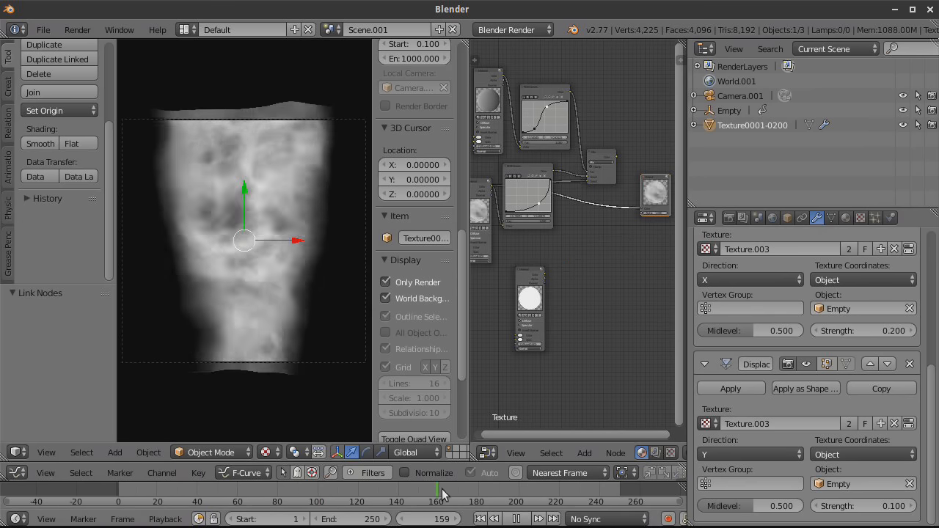
# Step: Preview the white matte material alone by linking it to the output color and playing the animation
pyautogui.scroll(1, 570, 289)
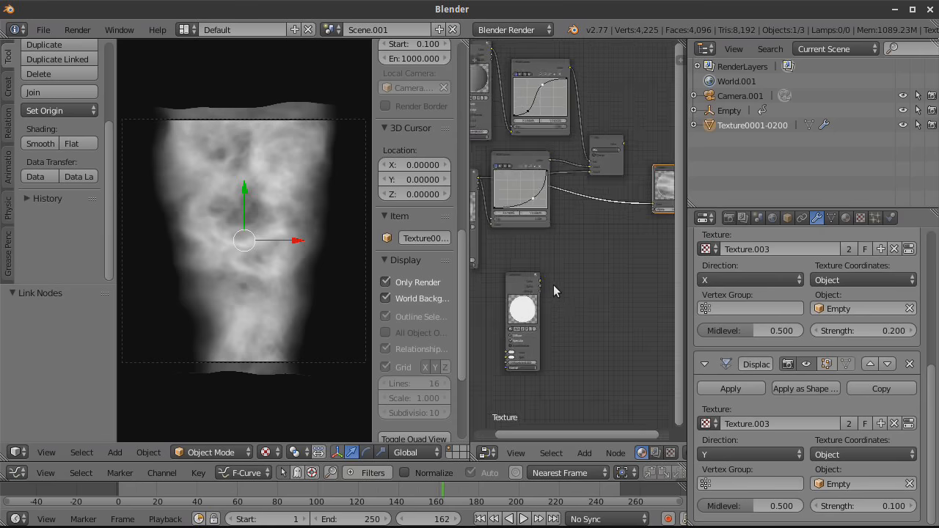
pyautogui.moveTo(539, 280); pyautogui.dragTo(655, 210)
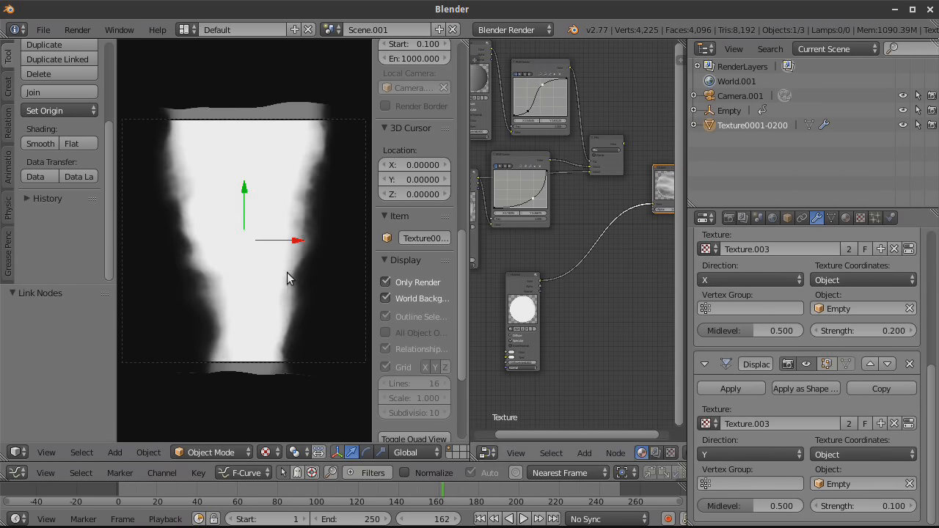
pyautogui.hotkey('alt', 'a')
pyautogui.hotkey('alt', 'a')
# Step: Preview the gradient material alone by linking it to the output color and scrubbing the animation to frame 128
pyautogui.scroll(-3, 513, 53)
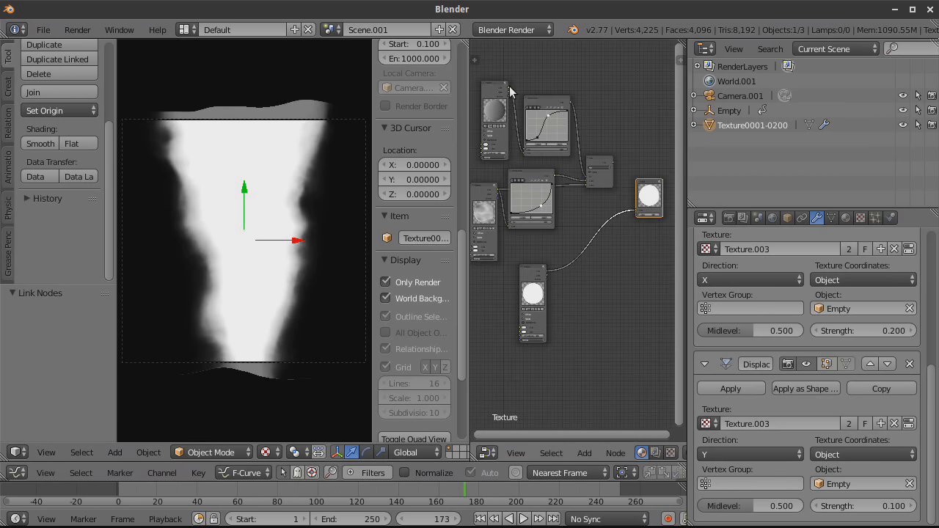
pyautogui.moveTo(509, 91); pyautogui.dragTo(649, 215)
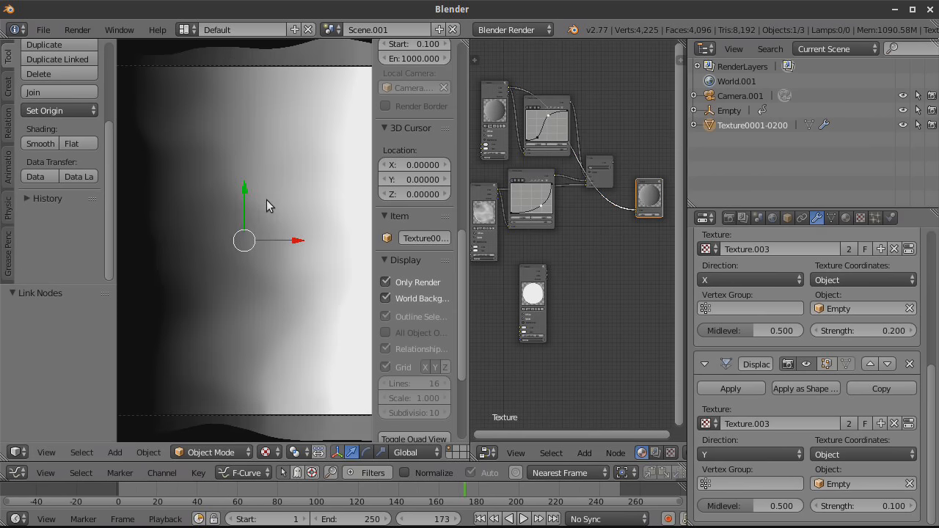
pyautogui.scroll(-2, 238, 258)
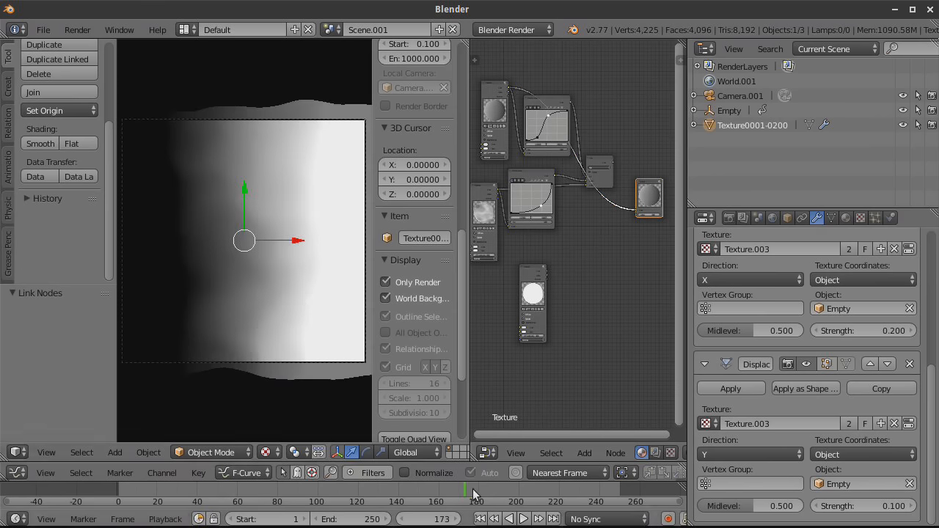
pyautogui.moveTo(318, 484); pyautogui.dragTo(374, 489)
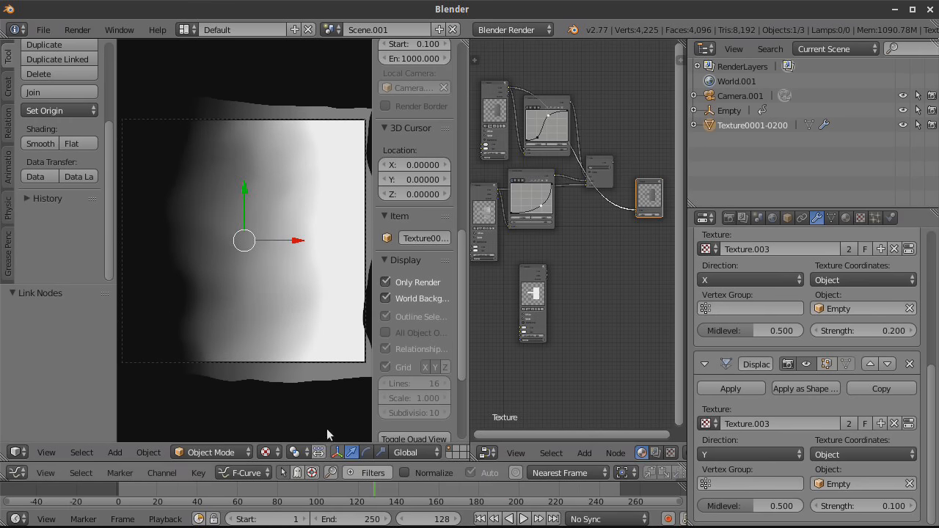
pyautogui.scroll(-1, 281, 247)
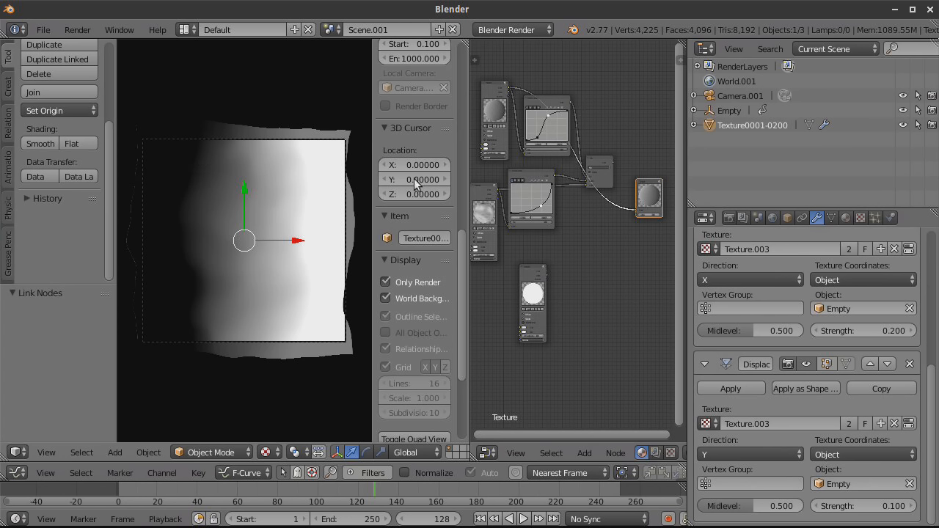
# Step: Relink the mix node to the output color and the white matte to alpha, and spread out the cloud material and its curves node
pyautogui.scroll(-3, 575, 238)
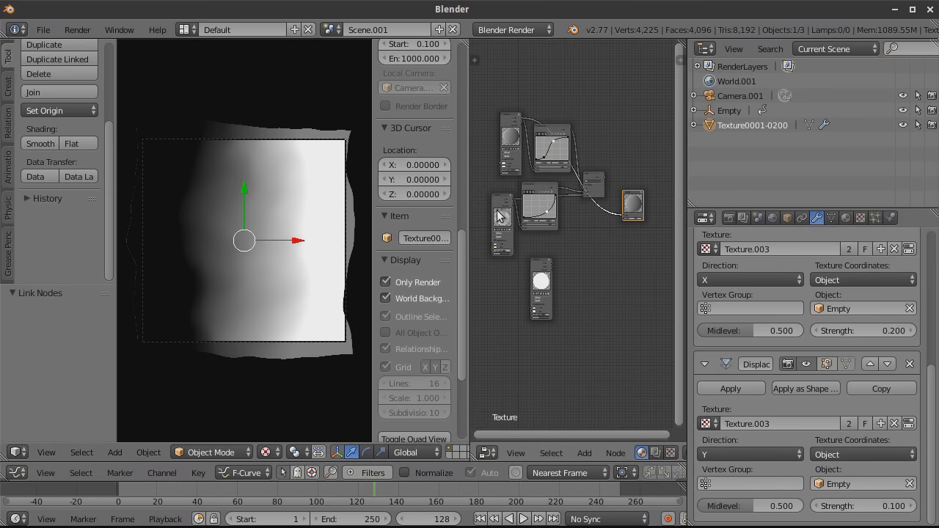
pyautogui.moveTo(371, 178); pyautogui.dragTo(406, 184)
pyautogui.scroll(1, 556, 259)
pyautogui.moveTo(587, 150); pyautogui.dragTo(615, 210)
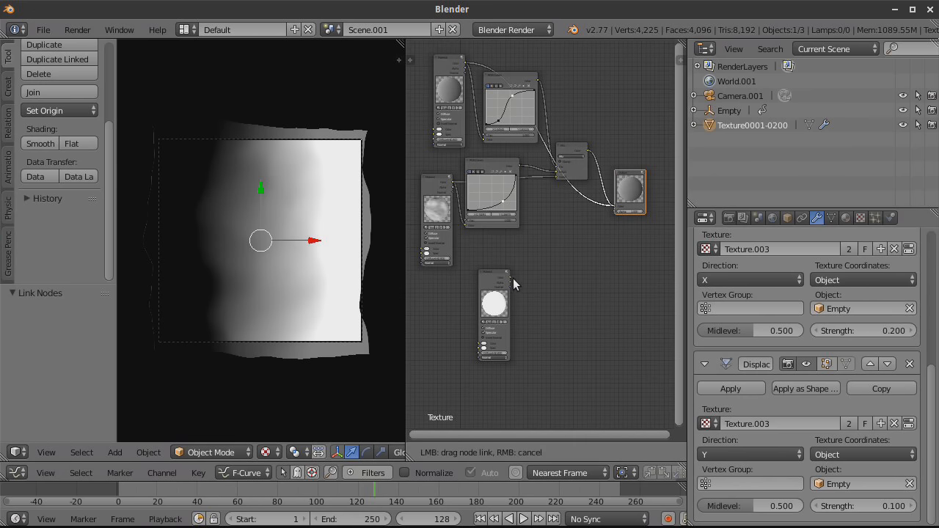
pyautogui.moveTo(510, 276); pyautogui.dragTo(617, 215)
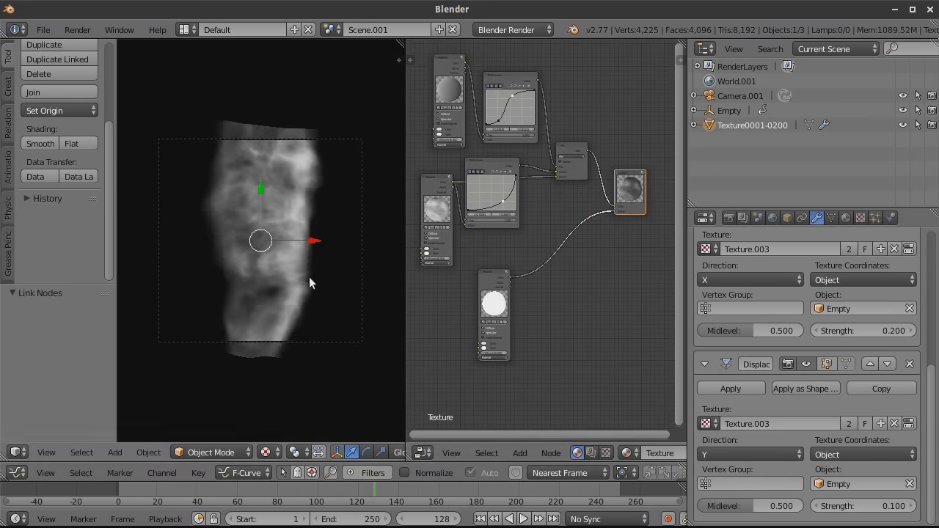
pyautogui.moveTo(433, 184); pyautogui.dragTo(537, 194)
pyautogui.moveTo(498, 160); pyautogui.dragTo(466, 192)
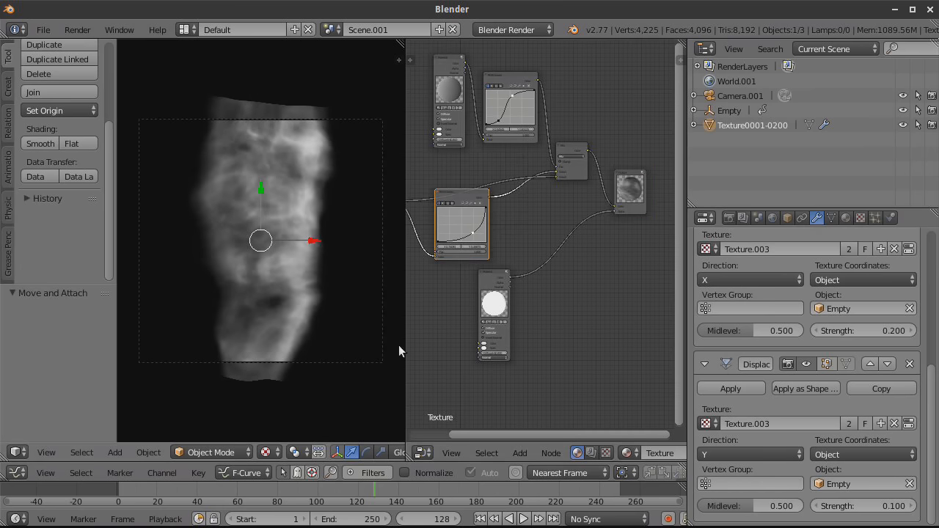
# Step: Scrub and play the animation to check the restored tornado material in motion
pyautogui.moveTo(289, 481); pyautogui.dragTo(316, 476)
pyautogui.click(305, 492)
pyautogui.hotkey('alt', 'a')
pyautogui.hotkey('alt', 'a')
pyautogui.click(366, 495)
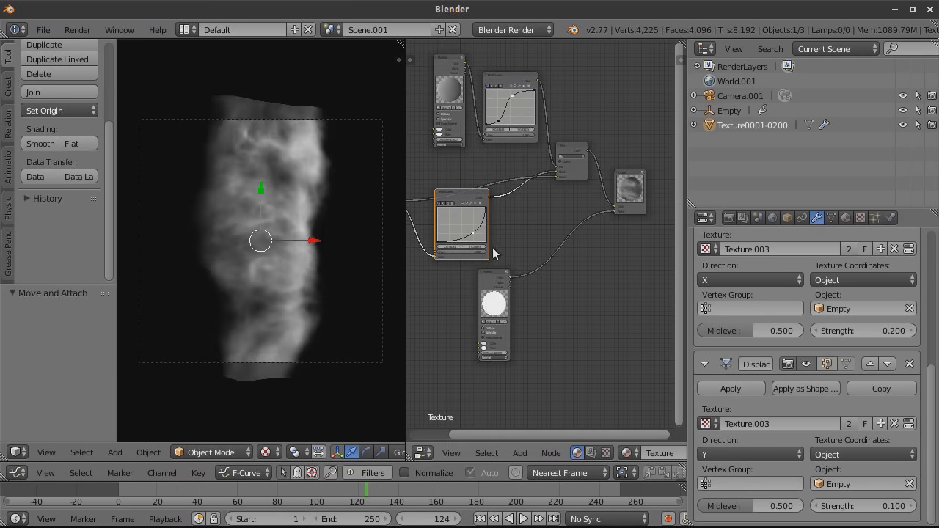
# Step: Move the output node away from the mix node and insert a second mix node between the existing mix and the output color
pyautogui.scroll(-2, 554, 217)
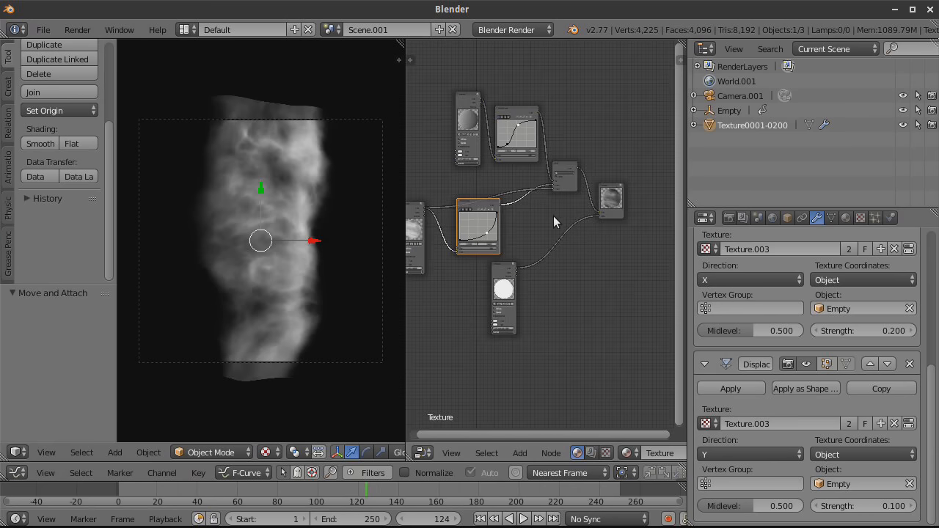
pyautogui.moveTo(612, 189); pyautogui.dragTo(662, 208)
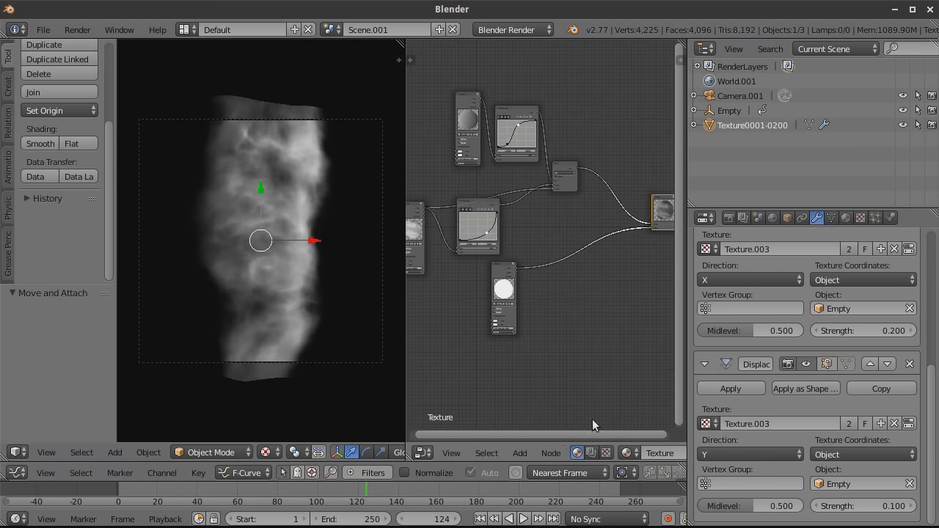
pyautogui.click(523, 454)
pyautogui.moveTo(549, 395)
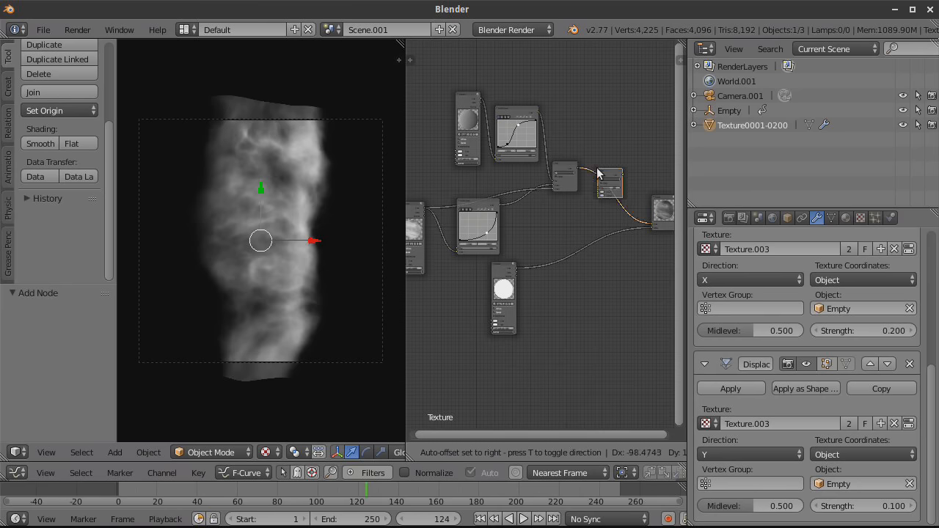
pyautogui.click(601, 215)
pyautogui.scroll(3, 614, 211)
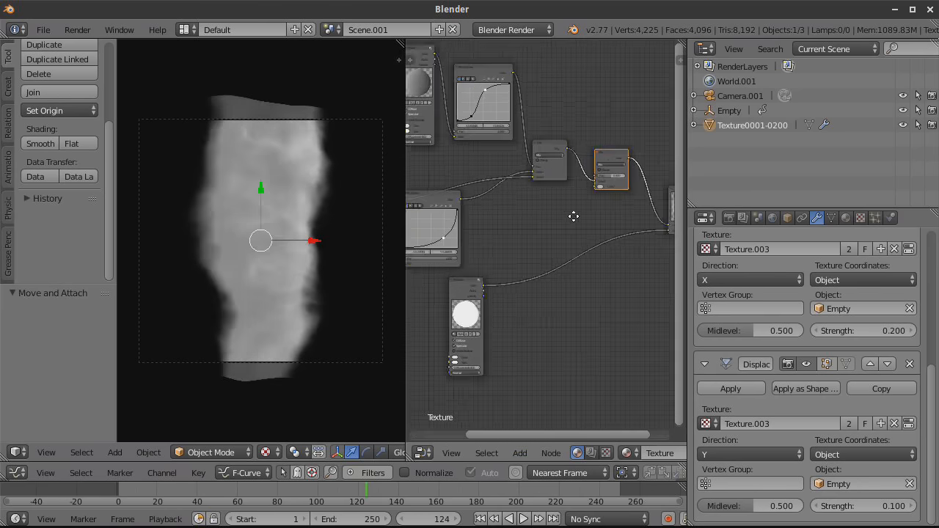
pyautogui.scroll(1, 617, 174)
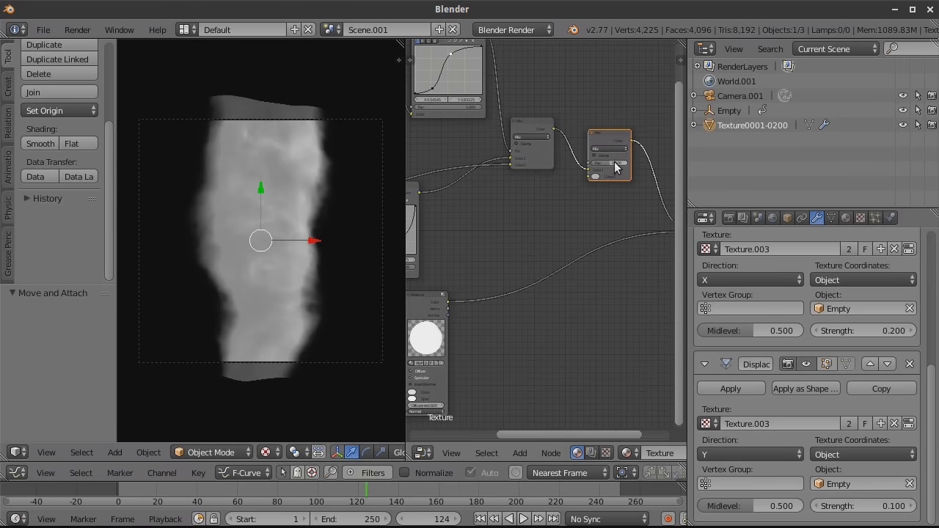
# Step: Link the gradient material's color to the second color input of the newly added mix node
pyautogui.scroll(-4, 614, 161)
pyautogui.moveTo(447, 94); pyautogui.dragTo(574, 201)
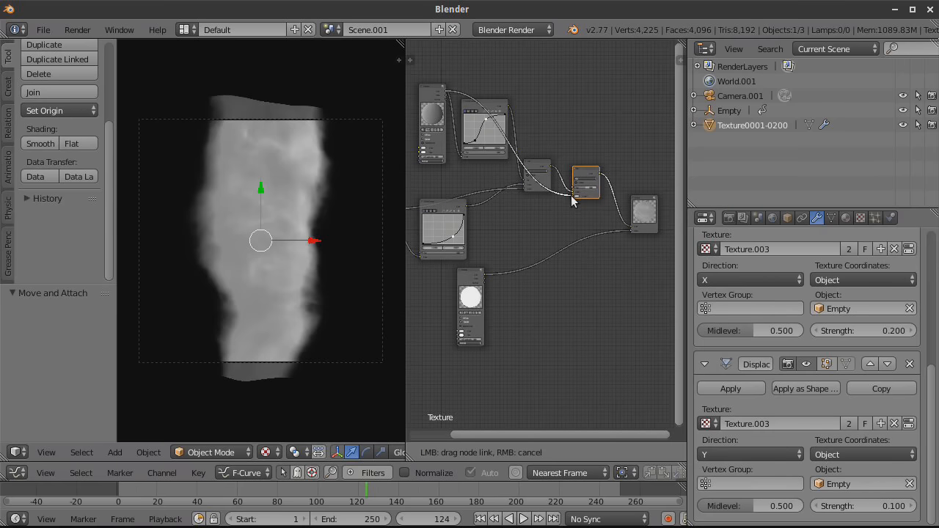
pyautogui.moveTo(308, 233); pyautogui.dragTo(435, 161)
pyautogui.scroll(4, 264, 206)
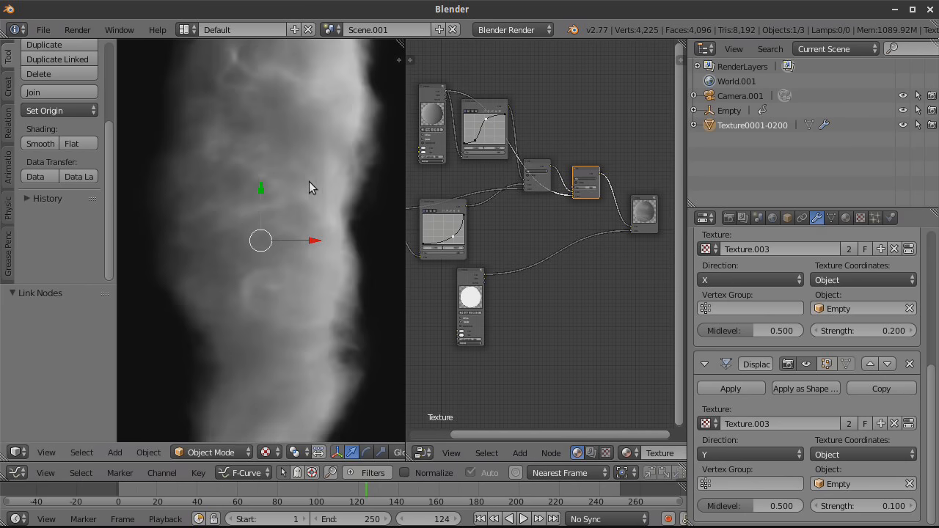
# Step: Play the animation to check the tornado with the gradient mixed over the cloud shading
pyautogui.scroll(-2, 279, 169)
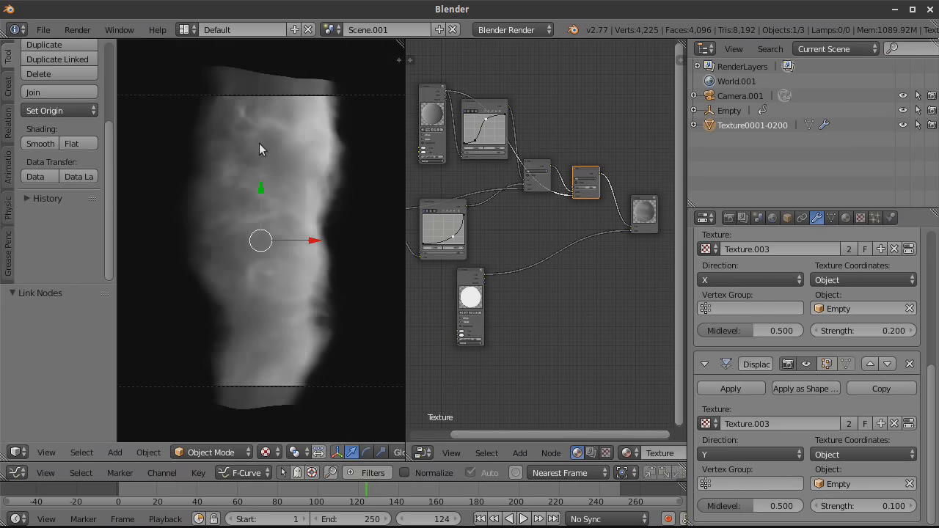
pyautogui.click(523, 519)
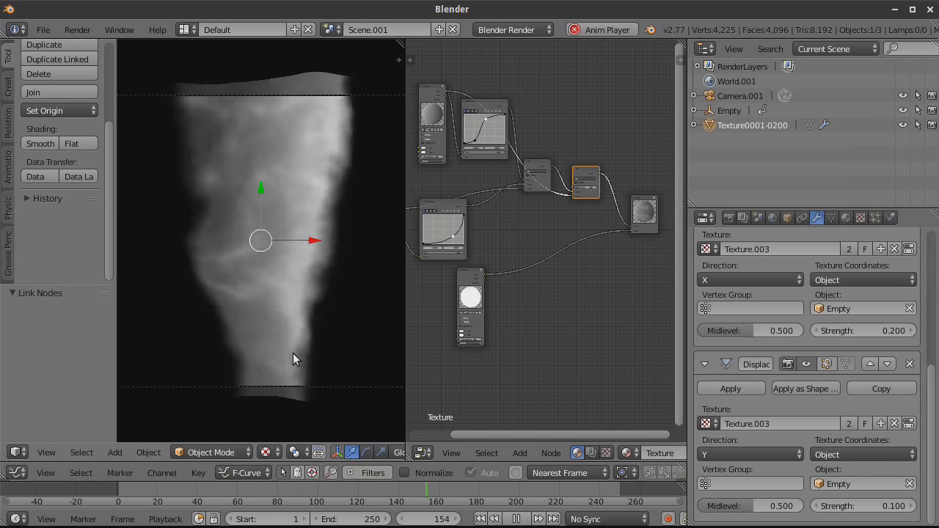
pyautogui.scroll(-2, 293, 322)
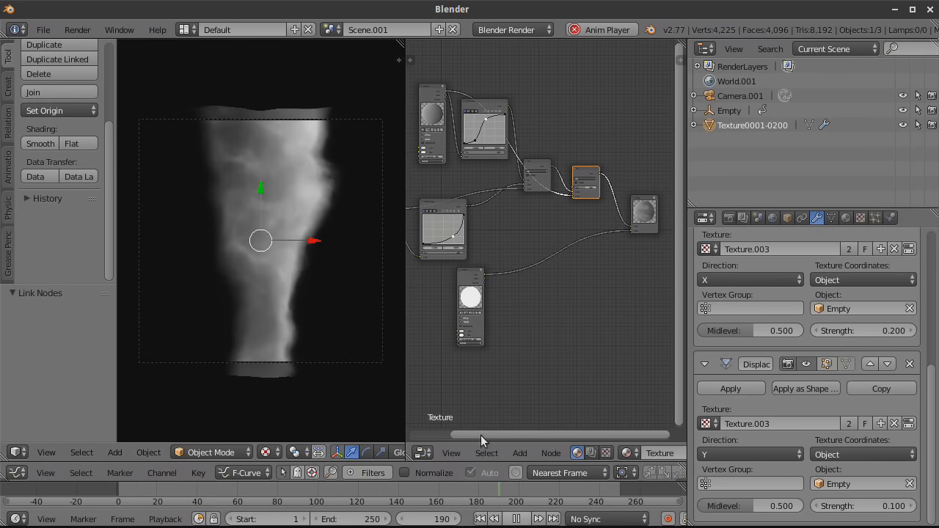
pyautogui.hotkey('alt', 'a')
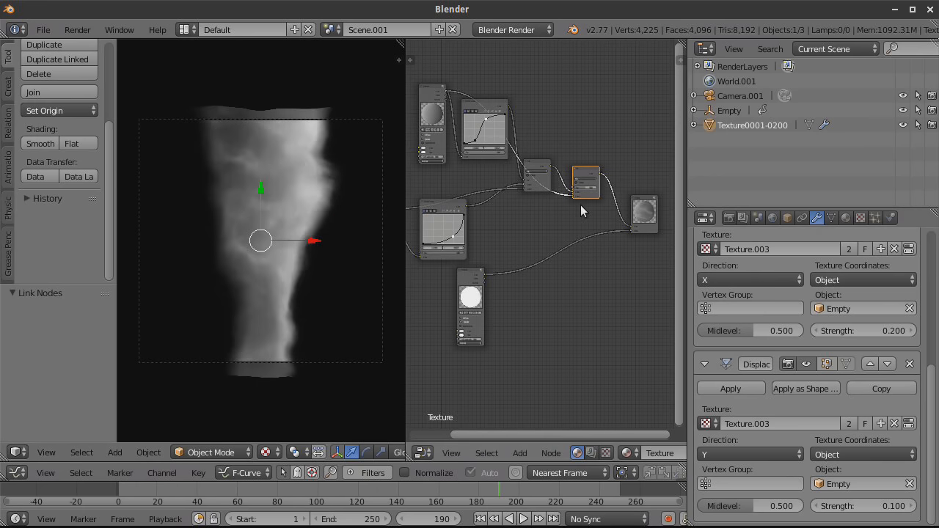
# Step: Preview the gradient material alone on the output color in playback, and relink the second mix node to the output color
pyautogui.moveTo(446, 95); pyautogui.dragTo(632, 226)
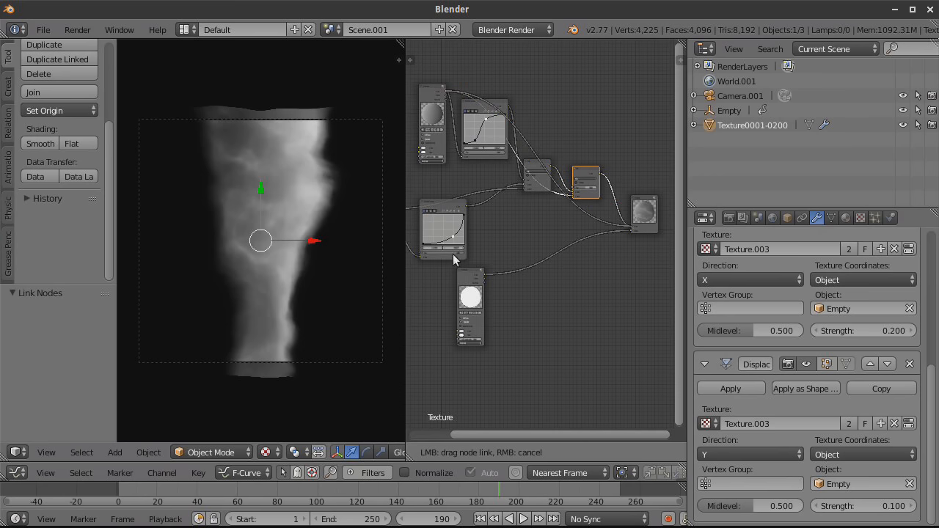
pyautogui.click(523, 519)
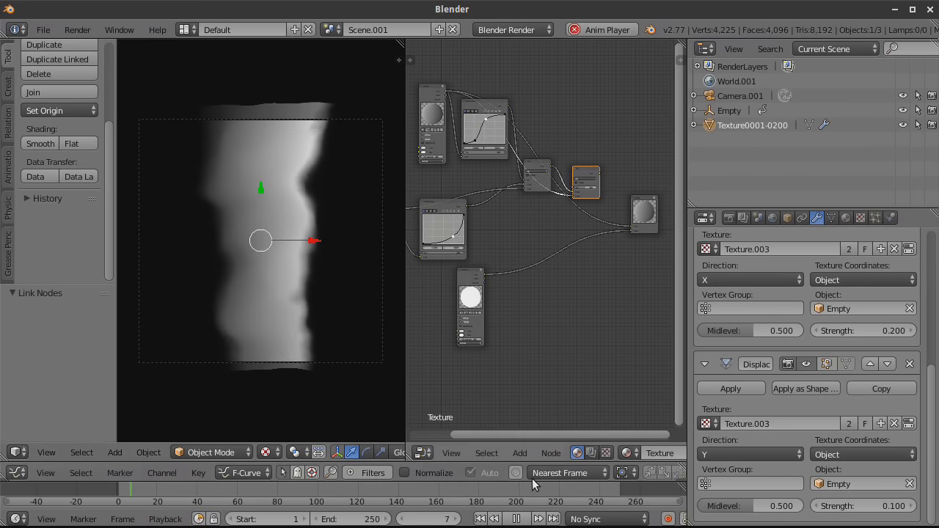
pyautogui.click(517, 519)
pyautogui.moveTo(559, 251); pyautogui.dragTo(686, 276, button='middle')
pyautogui.moveTo(616, 239); pyautogui.dragTo(493, 223, button='middle')
pyautogui.moveTo(605, 182); pyautogui.dragTo(635, 232)
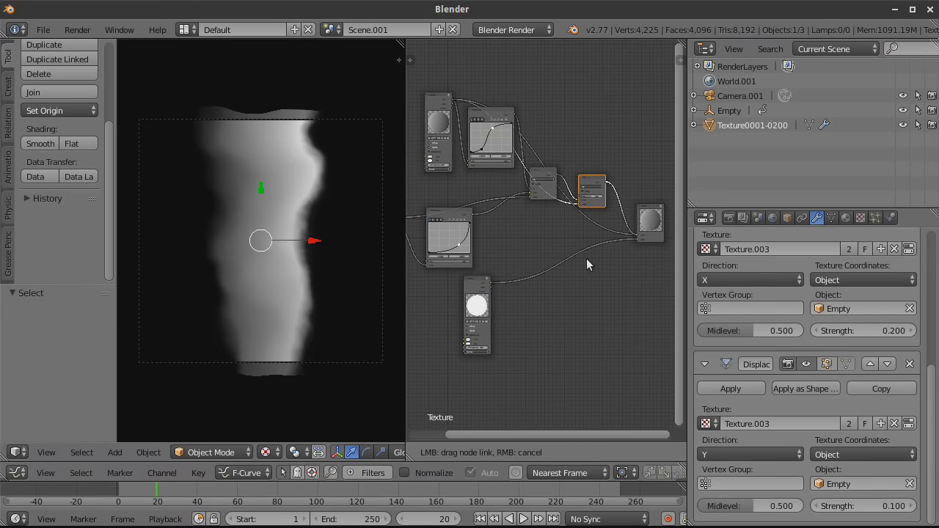
pyautogui.moveTo(578, 274); pyautogui.dragTo(579, 266)
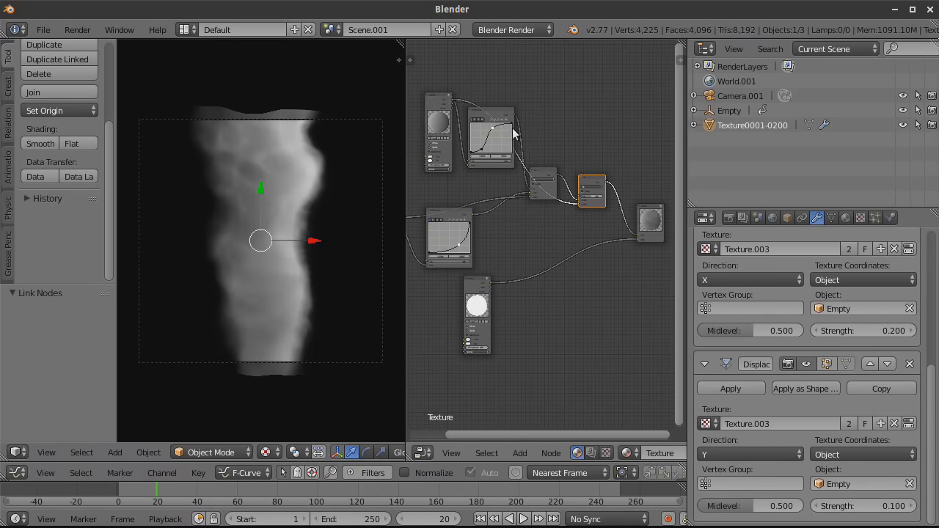
# Step: Link the gradient material to the output color and insert an RGB Curves node between the white matte and the output alpha
pyautogui.moveTo(452, 103); pyautogui.dragTo(628, 236)
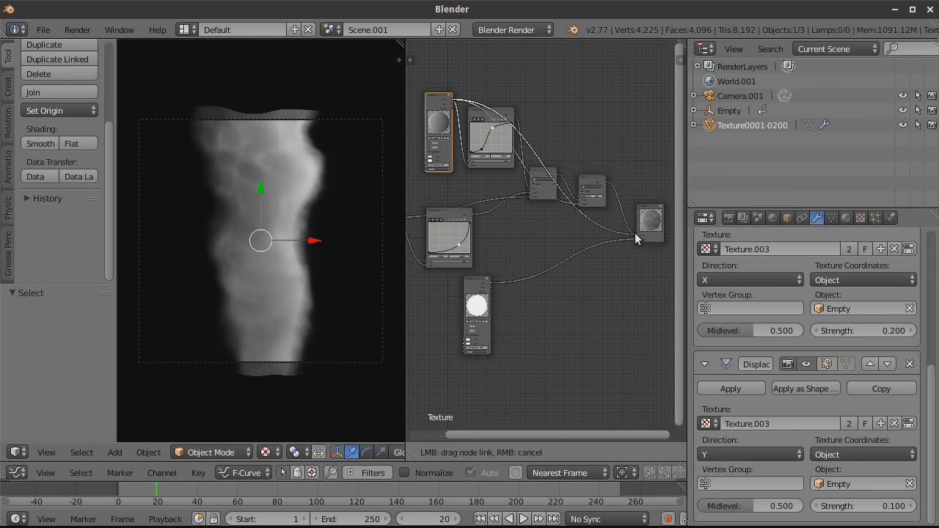
pyautogui.scroll(1, 298, 229)
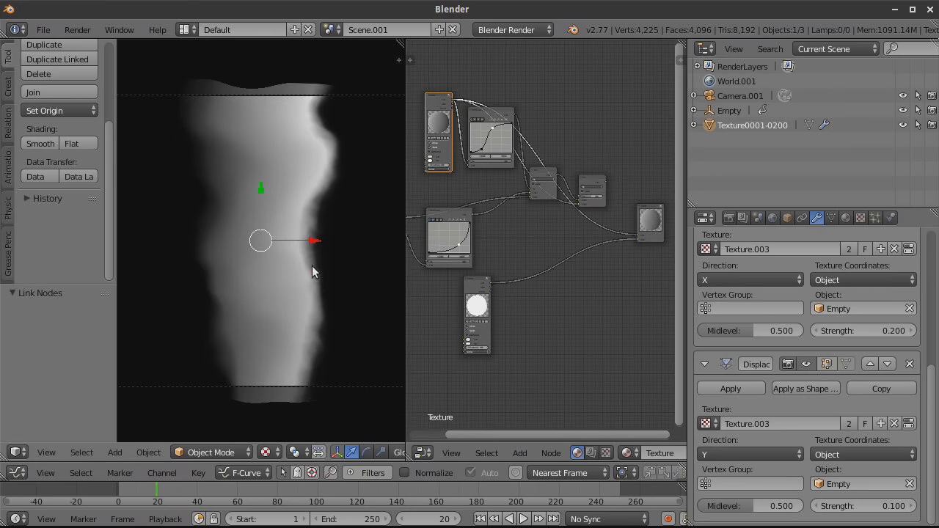
pyautogui.click(518, 455)
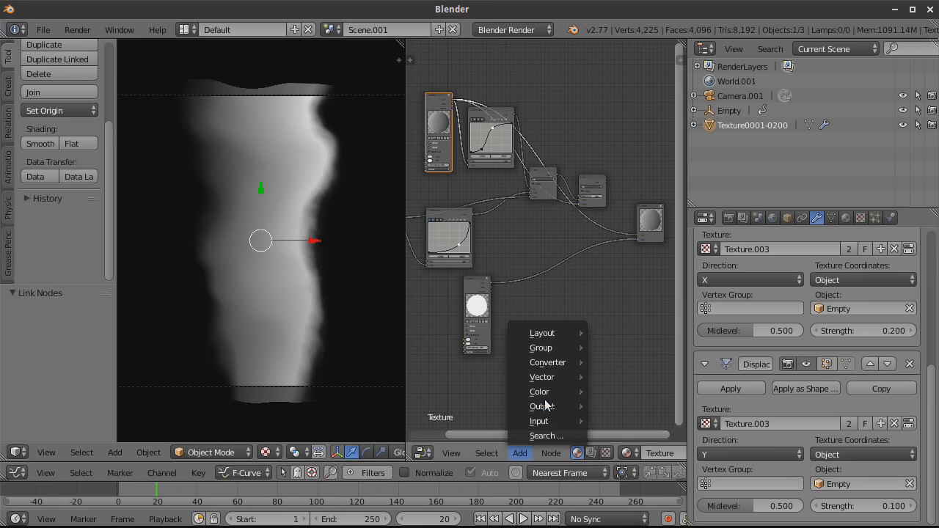
pyautogui.moveTo(547, 394)
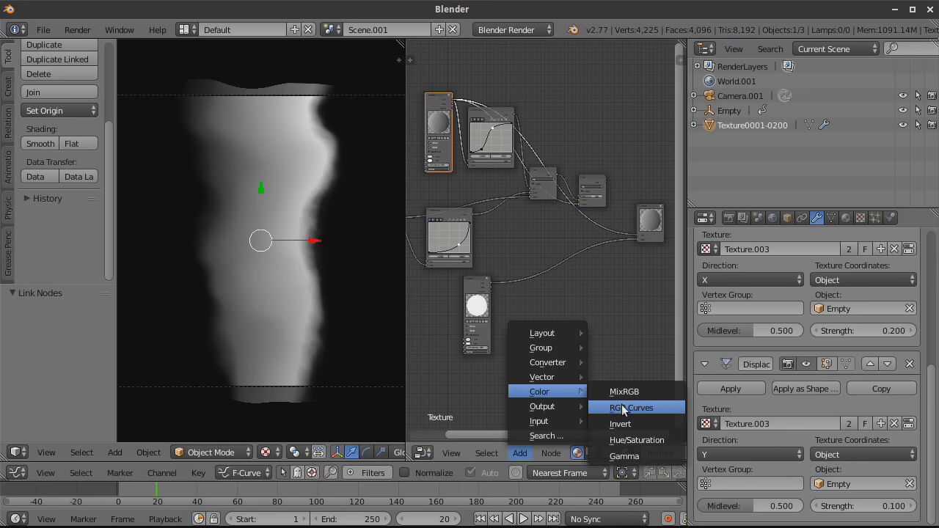
pyautogui.click(630, 408)
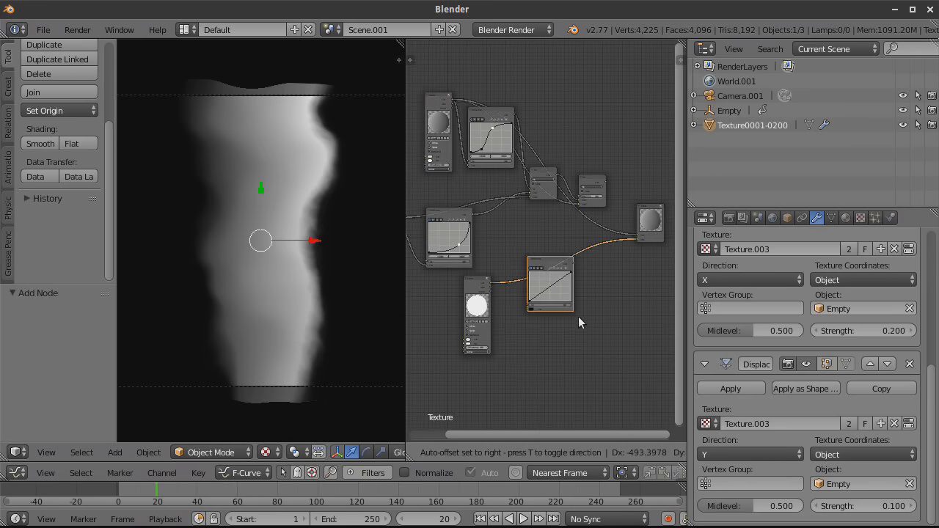
pyautogui.click(592, 334)
# Step: Shape the matte's RGB curve into a gentle S with two points and play the animation to check the edges
pyautogui.scroll(2, 596, 346)
pyautogui.moveTo(597, 337); pyautogui.dragTo(598, 290, button='middle')
pyautogui.moveTo(544, 256); pyautogui.dragTo(545, 260)
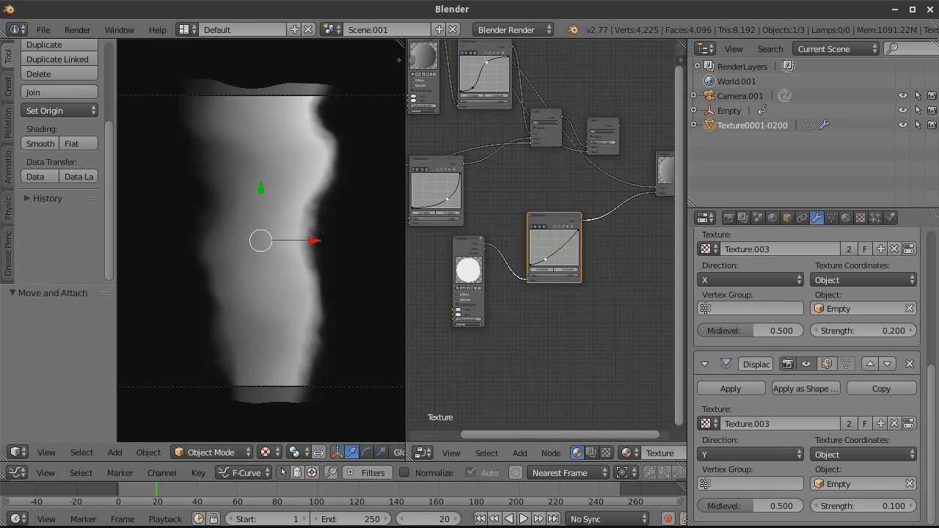
pyautogui.click(566, 244)
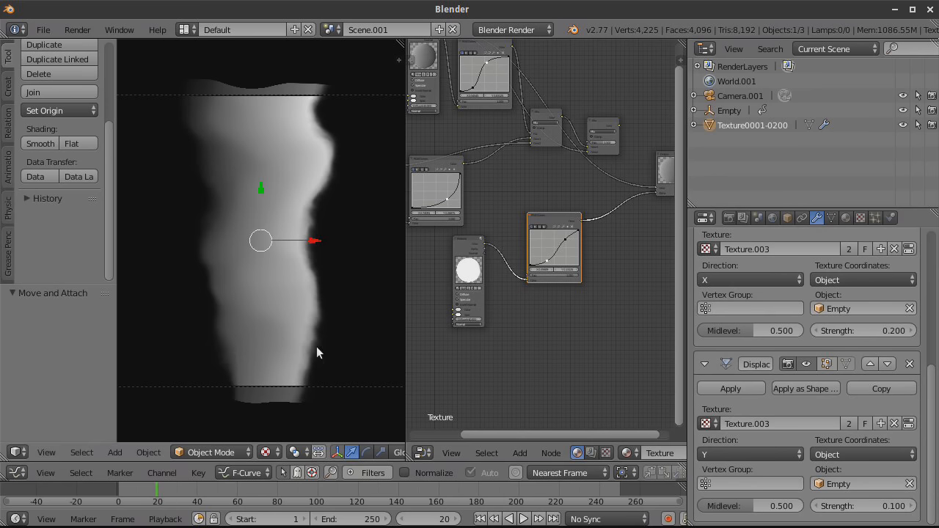
pyautogui.hotkey('alt', 'a')
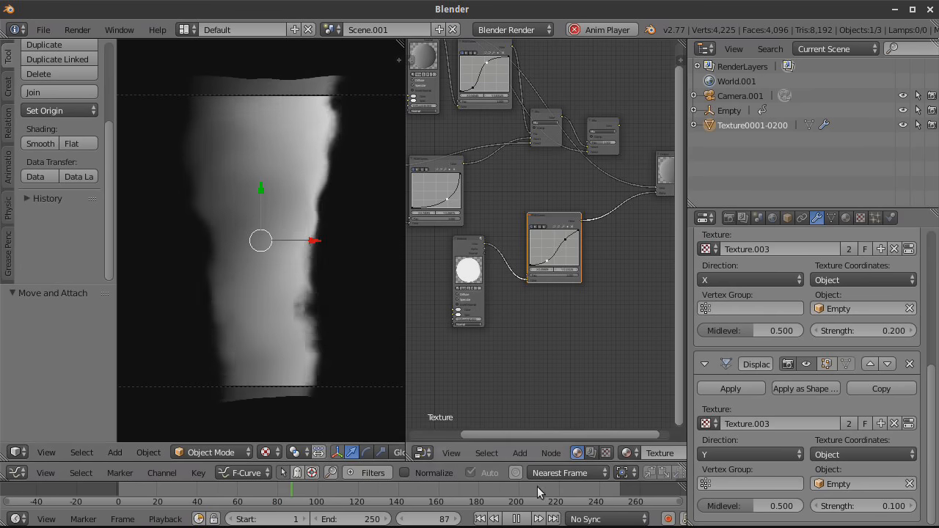
pyautogui.hotkey('alt', 'a')
# Step: Bypass the matte's curves by linking the white matte directly to the output alpha, and link the first mix node to the output color
pyautogui.scroll(-1, 546, 330)
pyautogui.moveTo(542, 323); pyautogui.dragTo(531, 326, button='middle')
pyautogui.moveTo(480, 248); pyautogui.dragTo(624, 202)
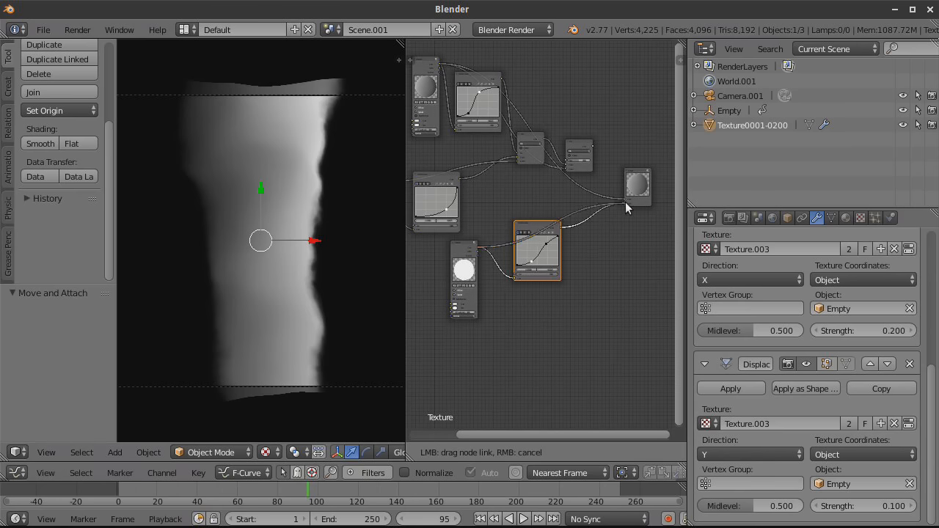
pyautogui.moveTo(592, 144); pyautogui.dragTo(622, 203)
pyautogui.scroll(-2, 603, 245)
pyautogui.moveTo(609, 248); pyautogui.dragTo(653, 248, button='middle')
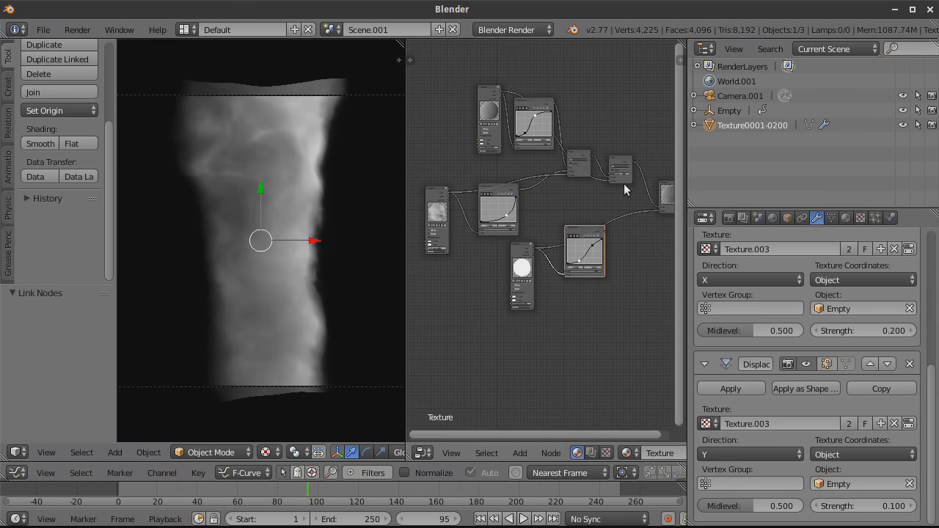
pyautogui.moveTo(609, 191); pyautogui.dragTo(566, 184, button='middle')
pyautogui.moveTo(545, 148); pyautogui.dragTo(611, 199)
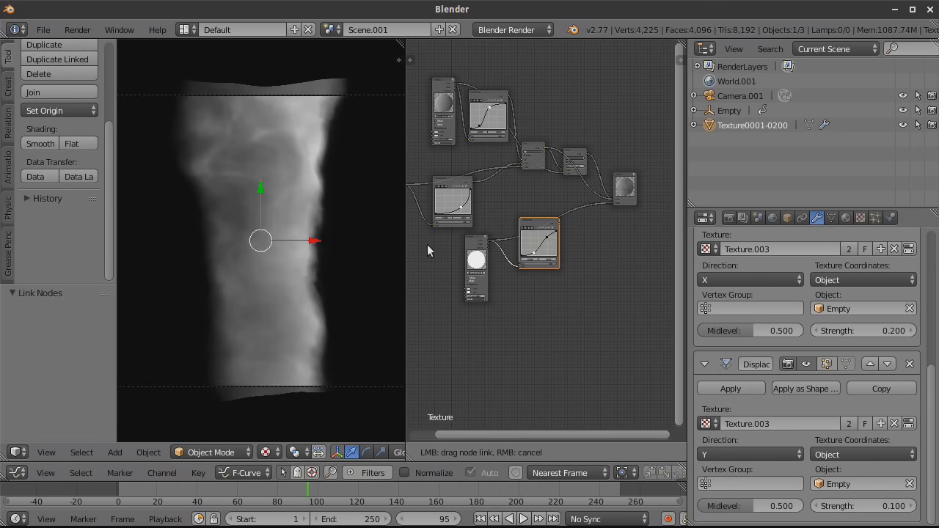
# Step: Move the cloud material away from its curves node and insert another RGB Curves node on its direct link to the mix
pyautogui.moveTo(487, 307); pyautogui.dragTo(565, 309, button='middle')
pyautogui.scroll(5, 507, 289)
pyautogui.moveTo(486, 257); pyautogui.dragTo(531, 272, button='middle')
pyautogui.moveTo(476, 174); pyautogui.dragTo(413, 214)
pyautogui.click(519, 453)
pyautogui.moveTo(546, 393)
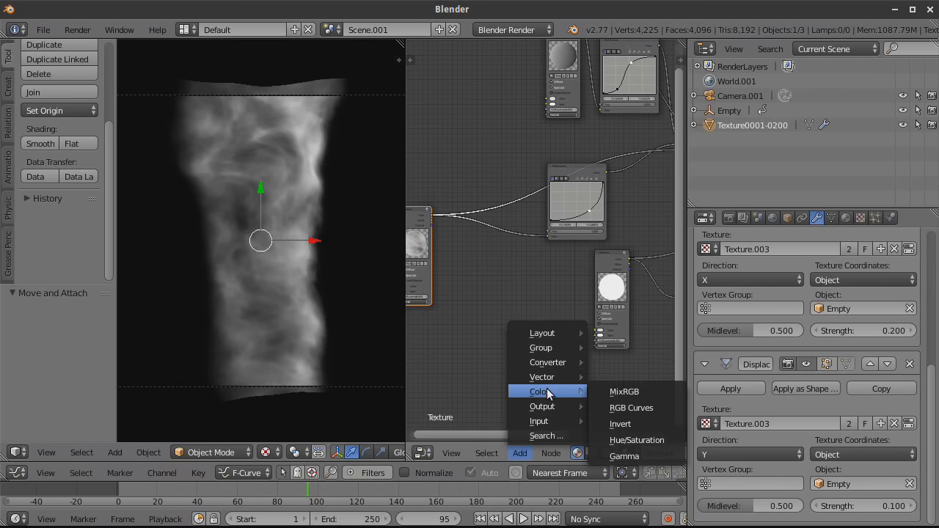
pyautogui.press('Return')
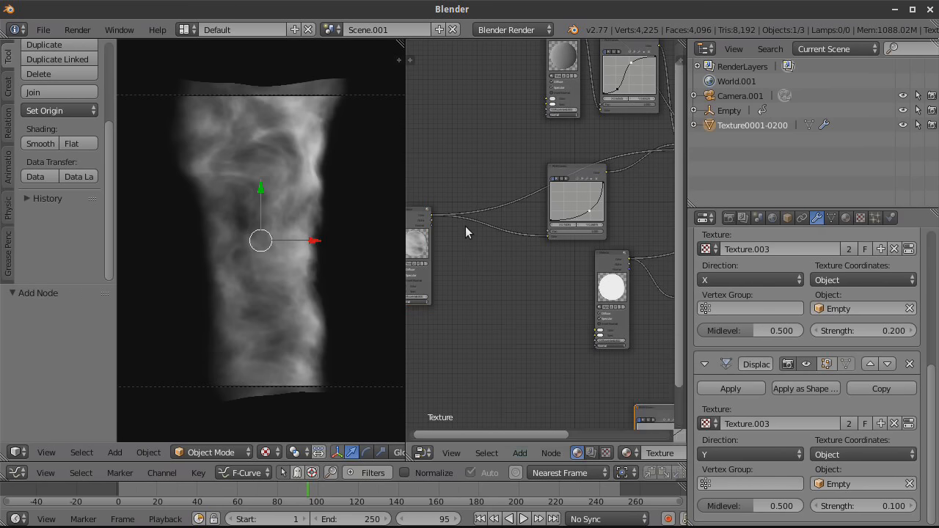
pyautogui.click(517, 289)
# Step: Invert the new RGB curve by raising its start point to the maximum and lowering its end point to zero
pyautogui.scroll(3, 524, 301)
pyautogui.moveTo(460, 237); pyautogui.dragTo(458, 185)
pyautogui.moveTo(526, 188); pyautogui.dragTo(529, 235)
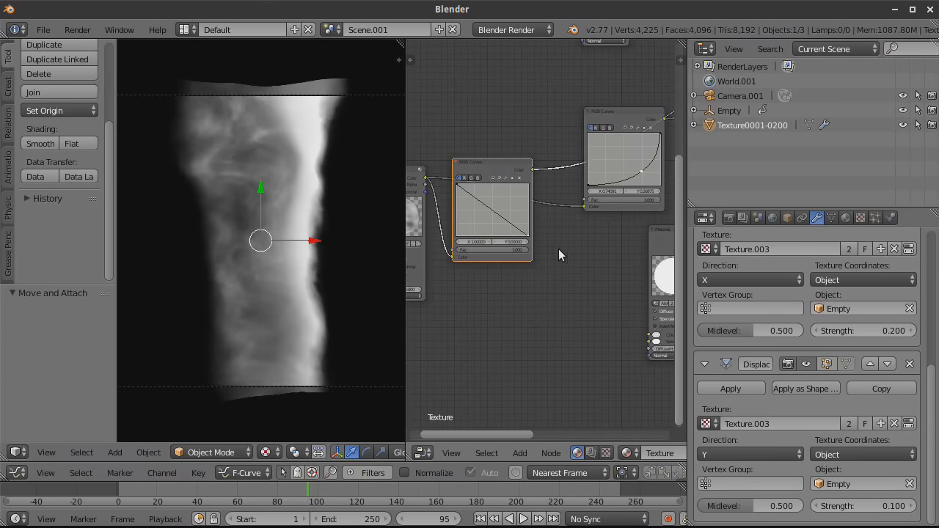
# Step: Link the inverted curves node's output to the color input of the cloud's existing RGB Curves node
pyautogui.scroll(-2, 584, 256)
pyautogui.moveTo(585, 256); pyautogui.dragTo(549, 275, button='middle')
pyautogui.scroll(-1, 568, 271)
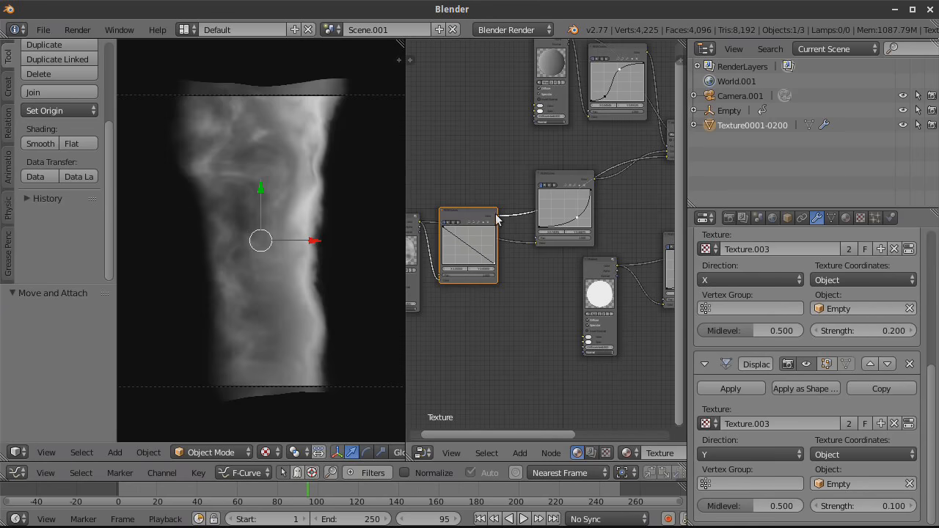
pyautogui.moveTo(497, 218); pyautogui.dragTo(650, 198)
pyautogui.moveTo(650, 198); pyautogui.dragTo(620, 205, button='middle')
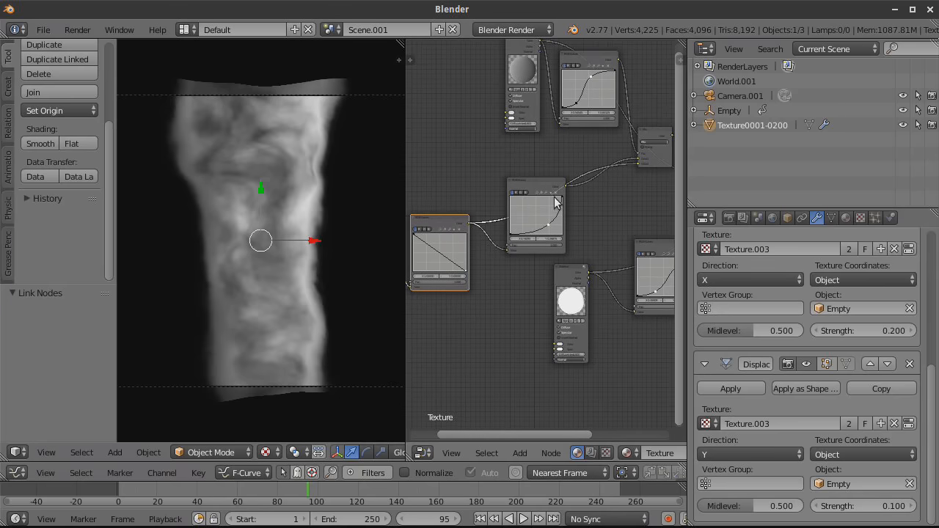
# Step: Inspect the inverted cloud shading up close and play the animation to check it in motion
pyautogui.scroll(3, 269, 132)
pyautogui.scroll(-1, 270, 132)
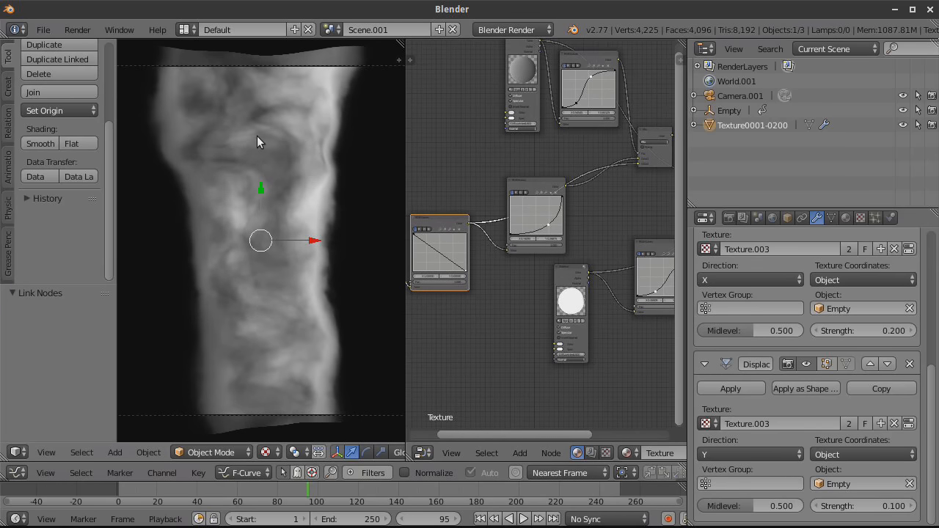
pyautogui.scroll(-2, 284, 210)
pyautogui.moveTo(466, 189); pyautogui.dragTo(499, 183, button='middle')
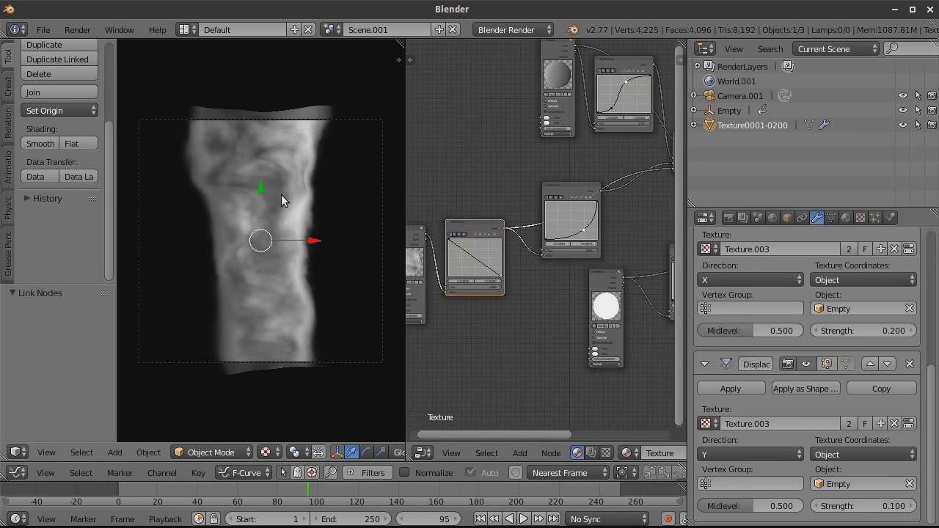
pyautogui.click(523, 519)
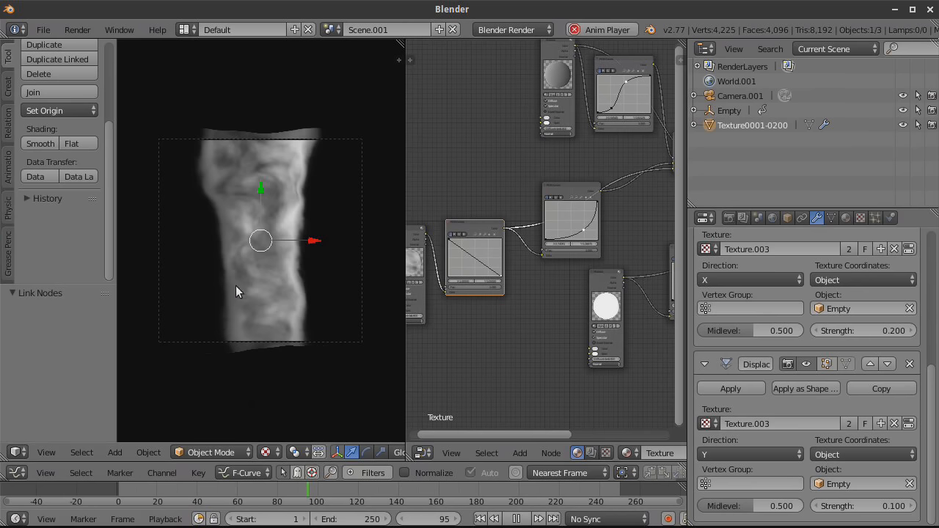
pyautogui.scroll(3, 273, 294)
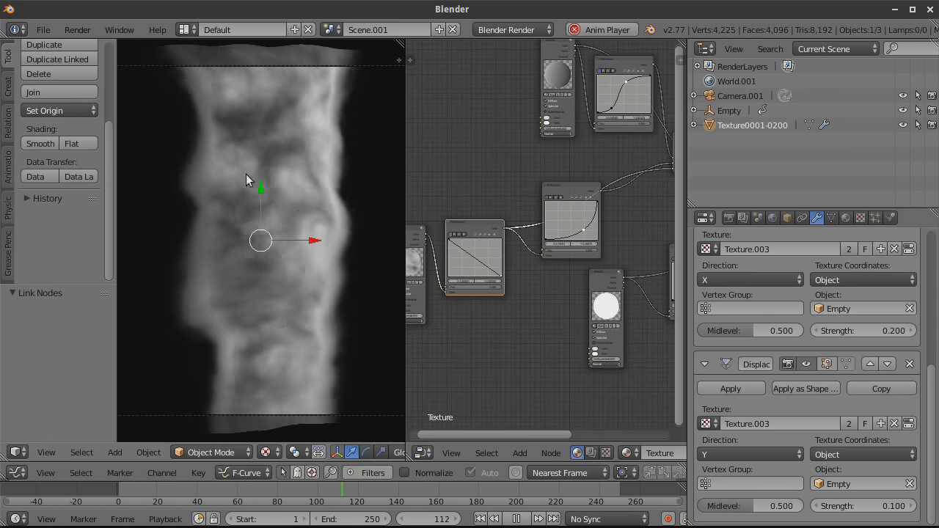
# Step: Stop playback, link the white material's RGB Curves output to the Output node's alpha input, and play the animation to check it
pyautogui.scroll(-2, 282, 292)
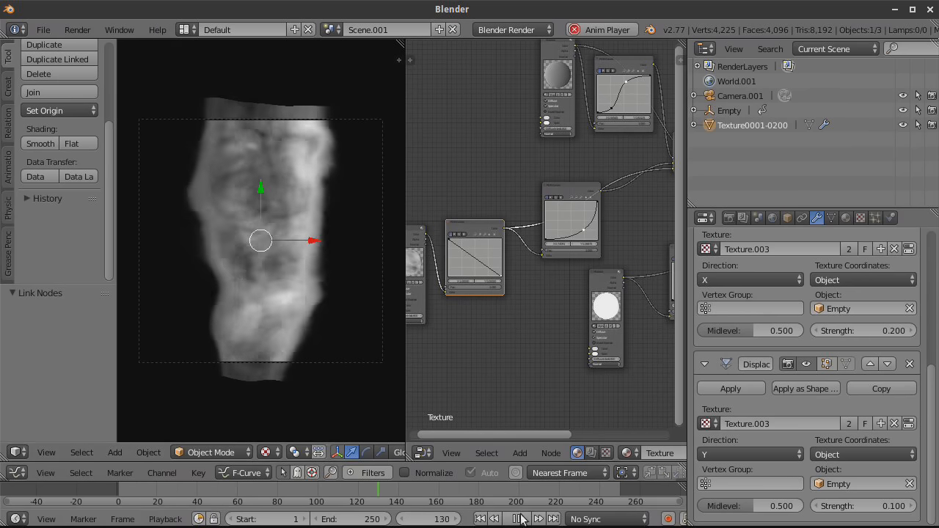
pyautogui.hotkey('alt', 'a')
pyautogui.scroll(-2, 631, 366)
pyautogui.moveTo(618, 364); pyautogui.dragTo(497, 344, button='middle')
pyautogui.scroll(-1, 514, 339)
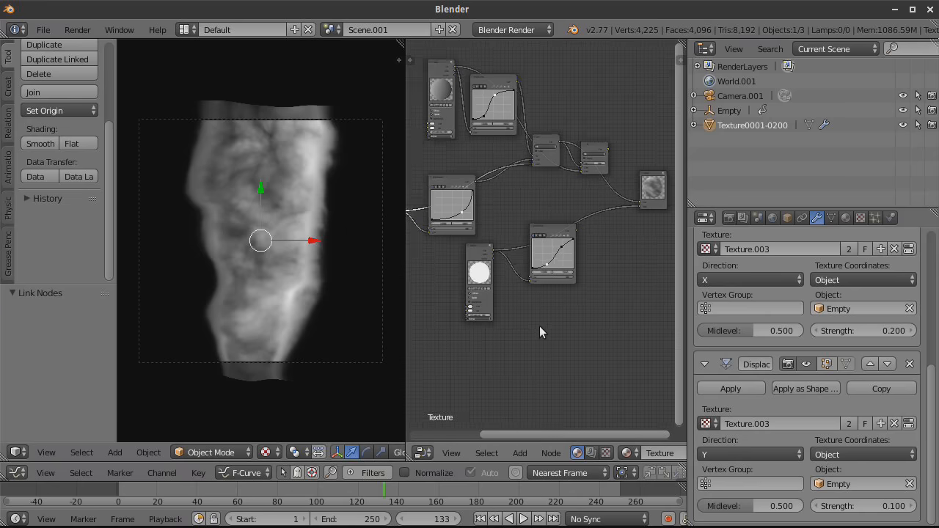
pyautogui.moveTo(566, 315); pyautogui.dragTo(541, 336, button='middle')
pyautogui.scroll(2, 551, 332)
pyautogui.moveTo(556, 263); pyautogui.dragTo(656, 225)
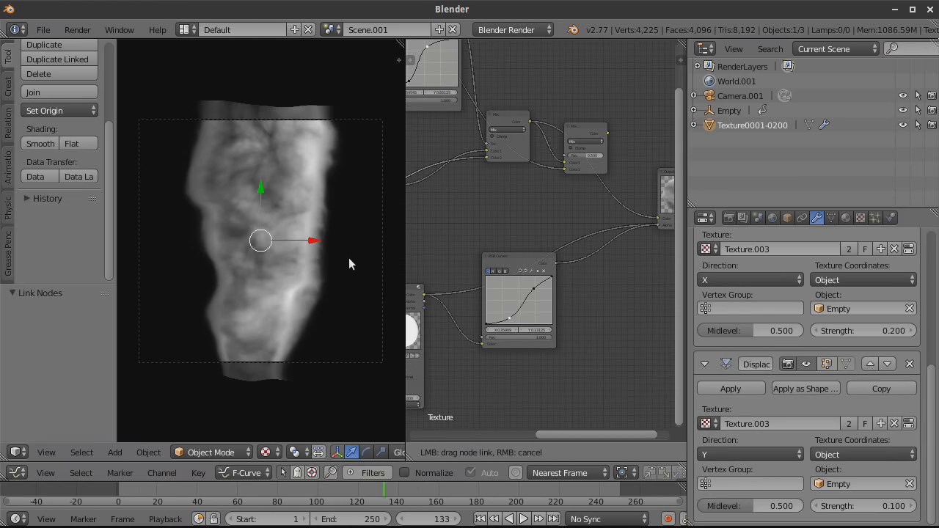
pyautogui.click(523, 519)
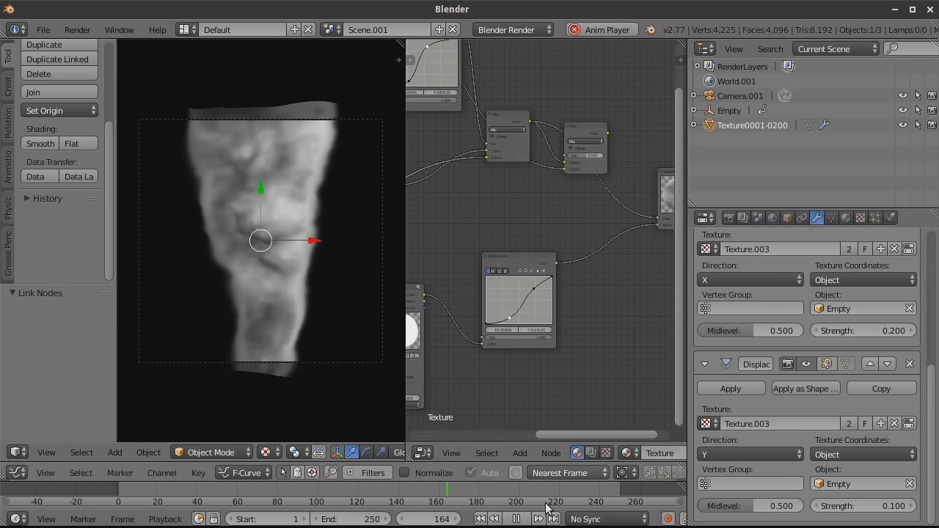
pyautogui.click(521, 519)
# Step: Link the second Mix node's color output to the Output node's color input and preview the animation
pyautogui.scroll(-3, 583, 295)
pyautogui.moveTo(592, 289); pyautogui.dragTo(542, 305, button='middle')
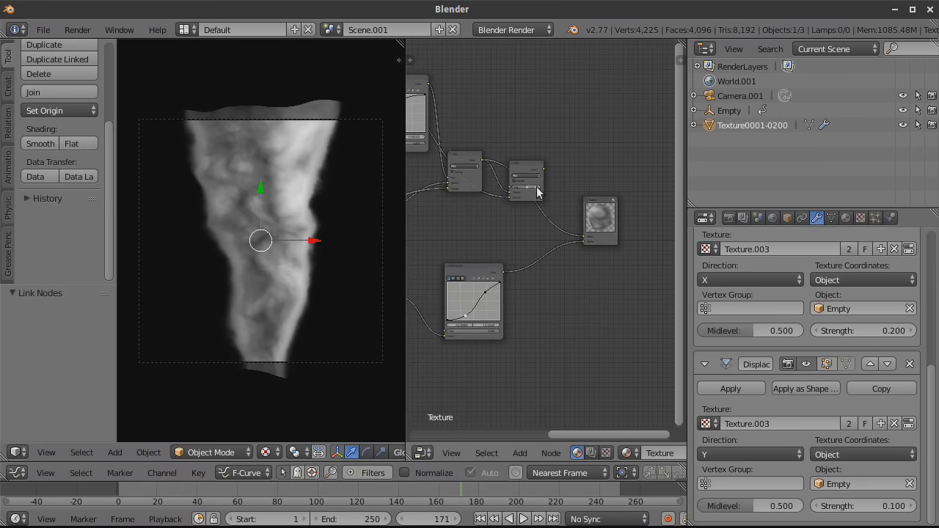
pyautogui.moveTo(544, 174); pyautogui.dragTo(582, 239)
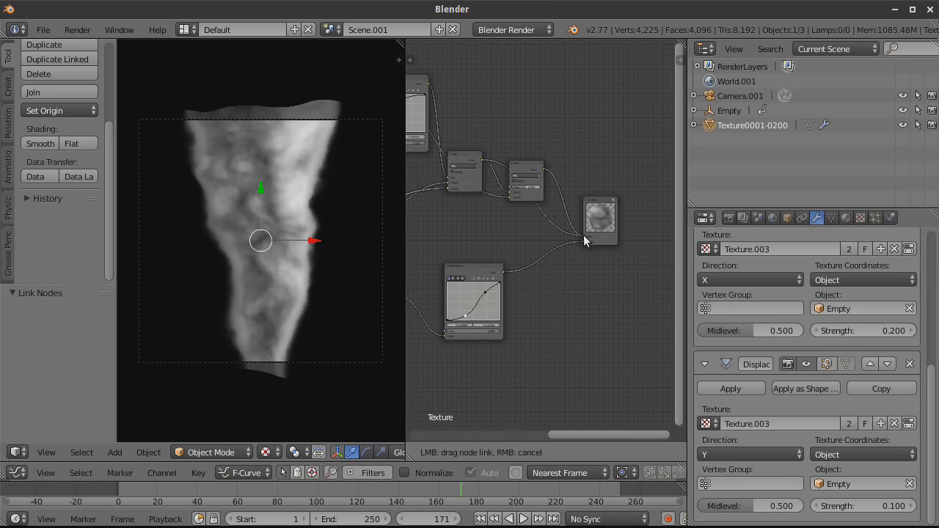
pyautogui.scroll(2, 309, 256)
pyautogui.scroll(-1, 316, 261)
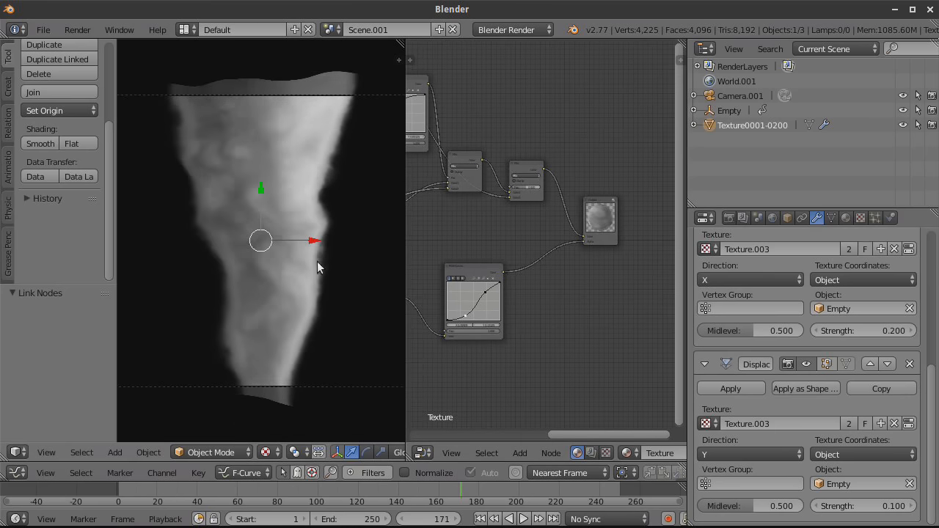
pyautogui.click(523, 518)
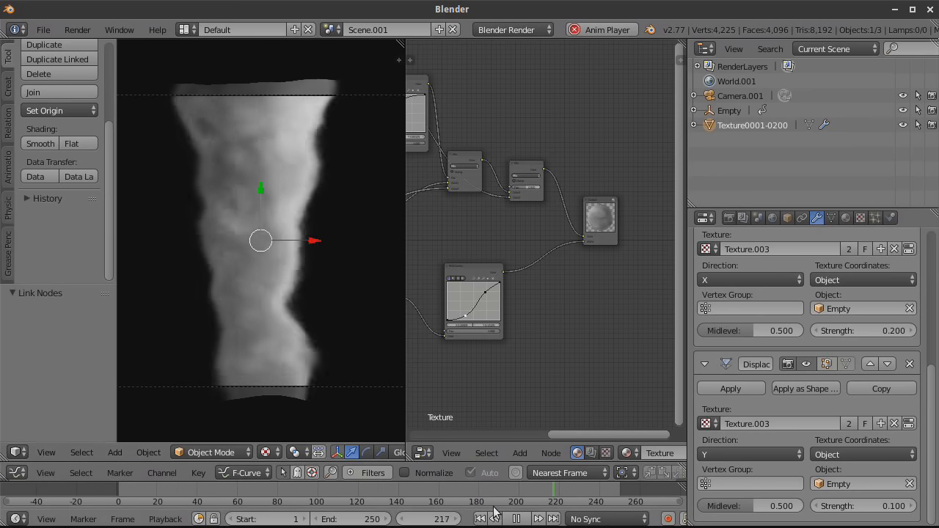
pyautogui.click(515, 518)
# Step: Scrub back to frame 60 and replay the animation at different distances to examine the tornado's shading in motion
pyautogui.press('Home')
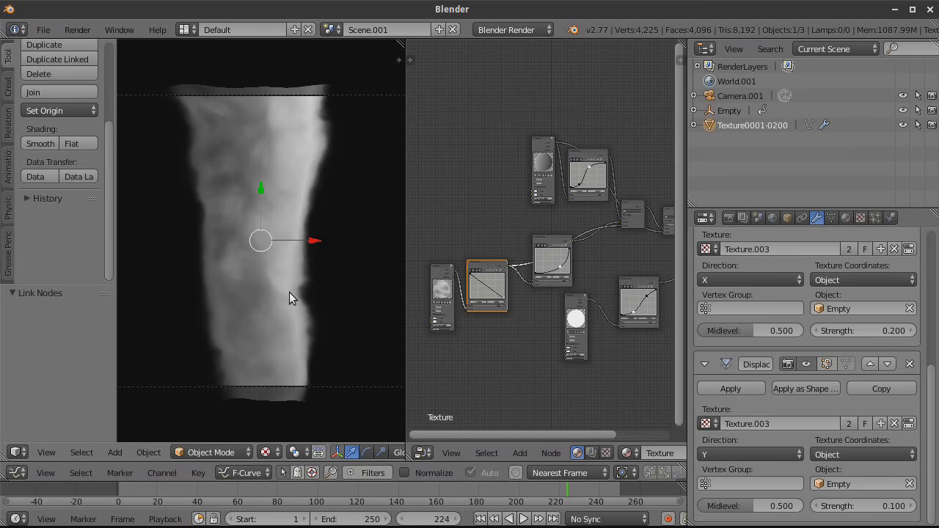
pyautogui.moveTo(481, 494); pyautogui.dragTo(236, 492)
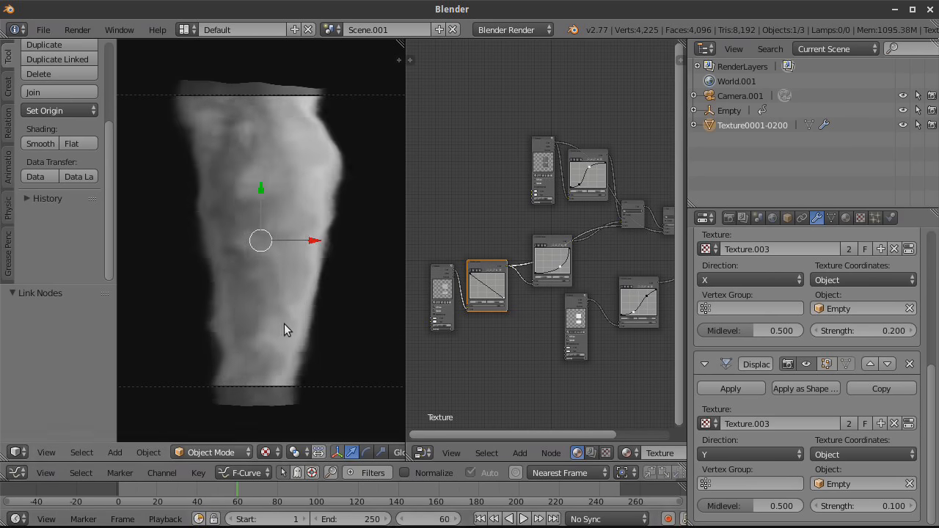
pyautogui.hotkey('alt', 'a')
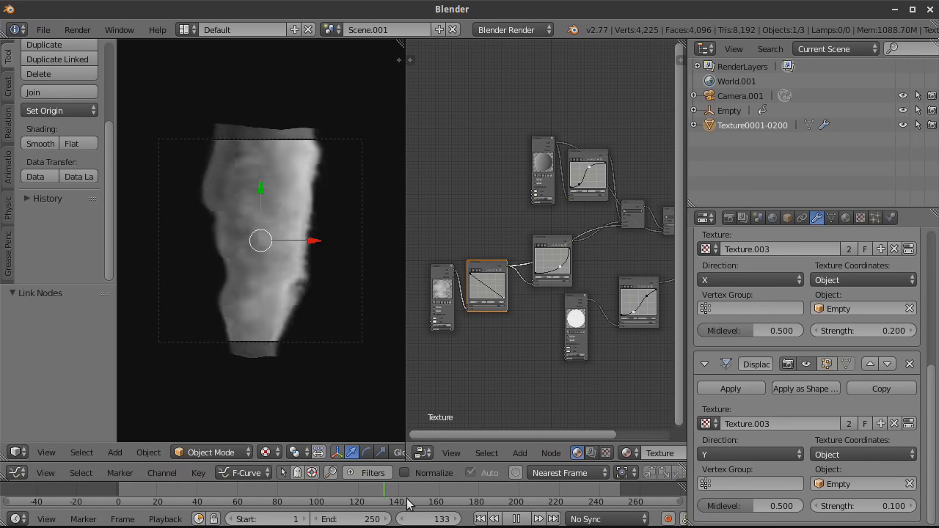
pyautogui.hotkey('alt', 'a')
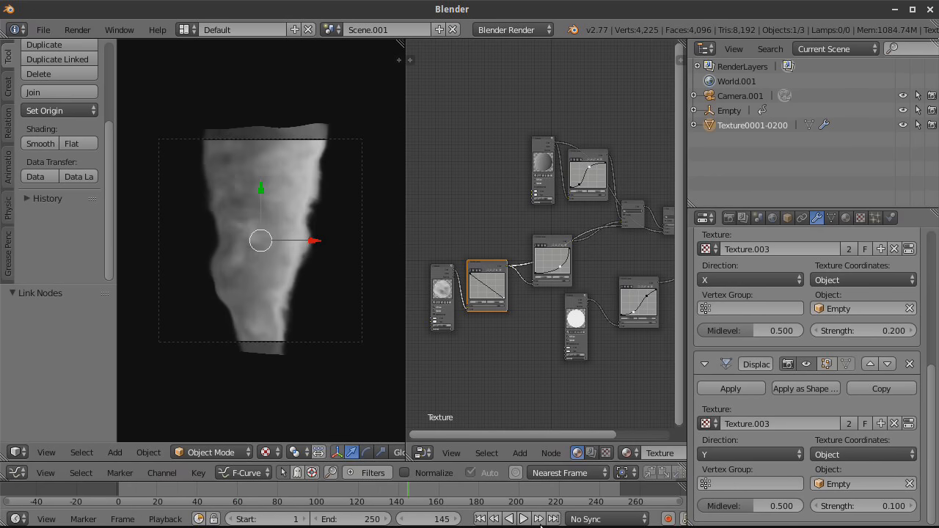
pyautogui.click(523, 519)
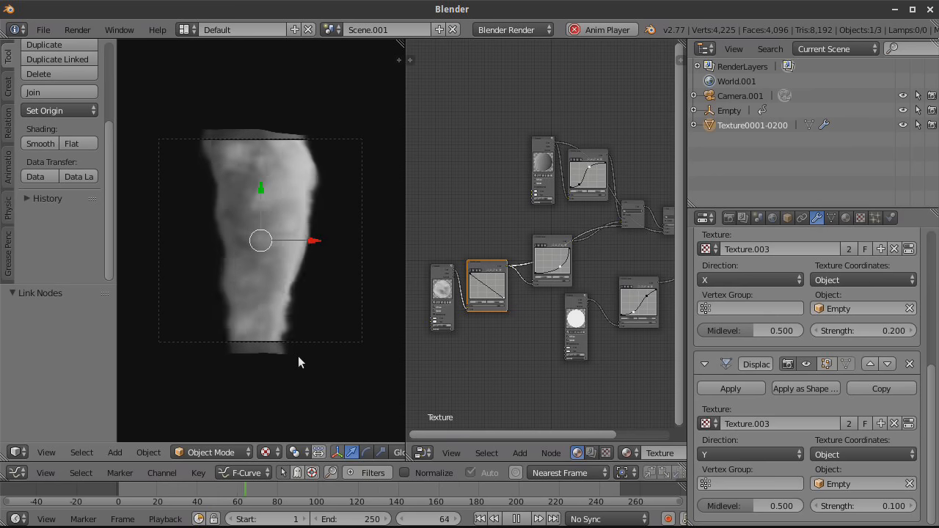
pyautogui.scroll(2, 313, 288)
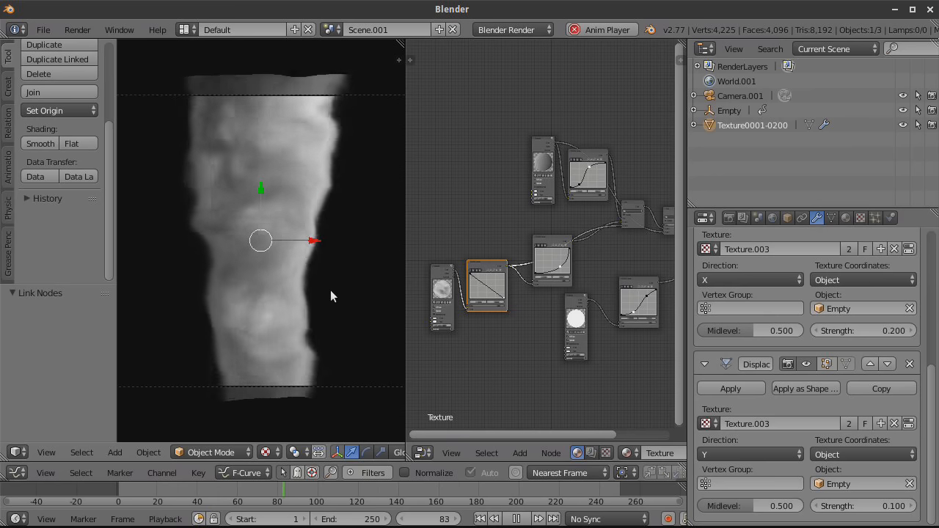
pyautogui.scroll(-1, 330, 293)
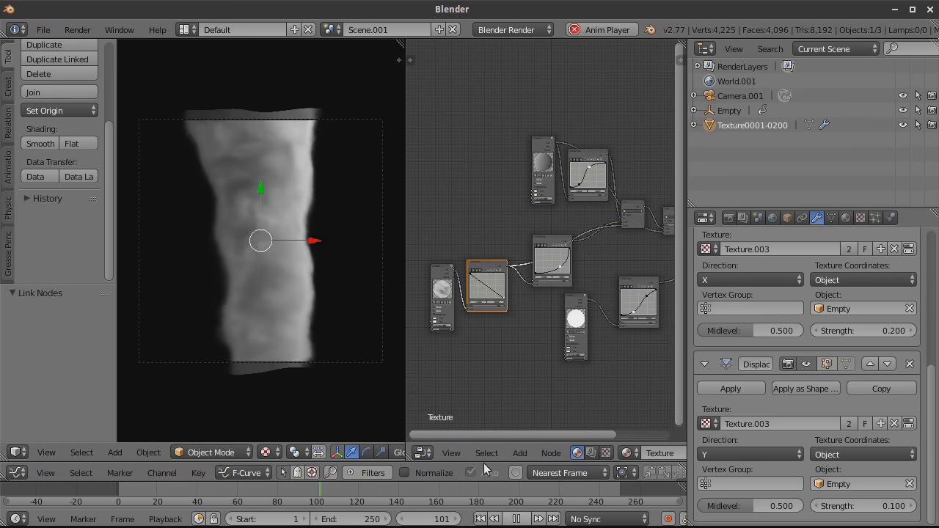
pyautogui.hotkey('alt', 'a')
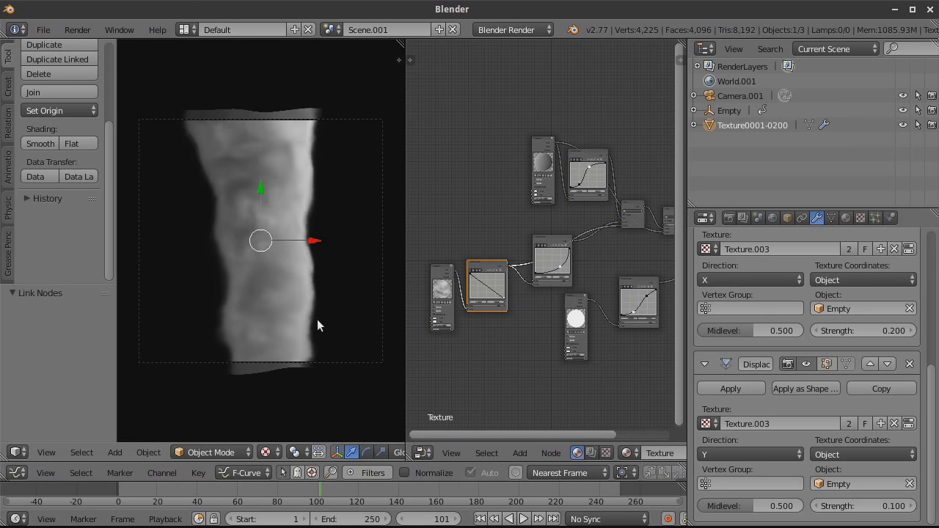